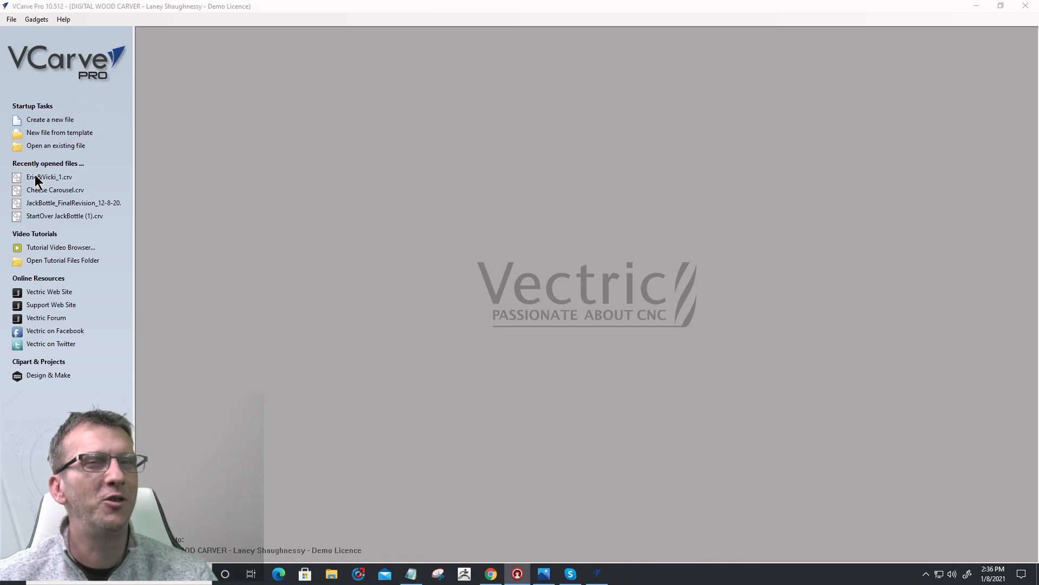
- Create a new file and keep its job type single sided after trying the double-sided and rotary types
click(55, 120)
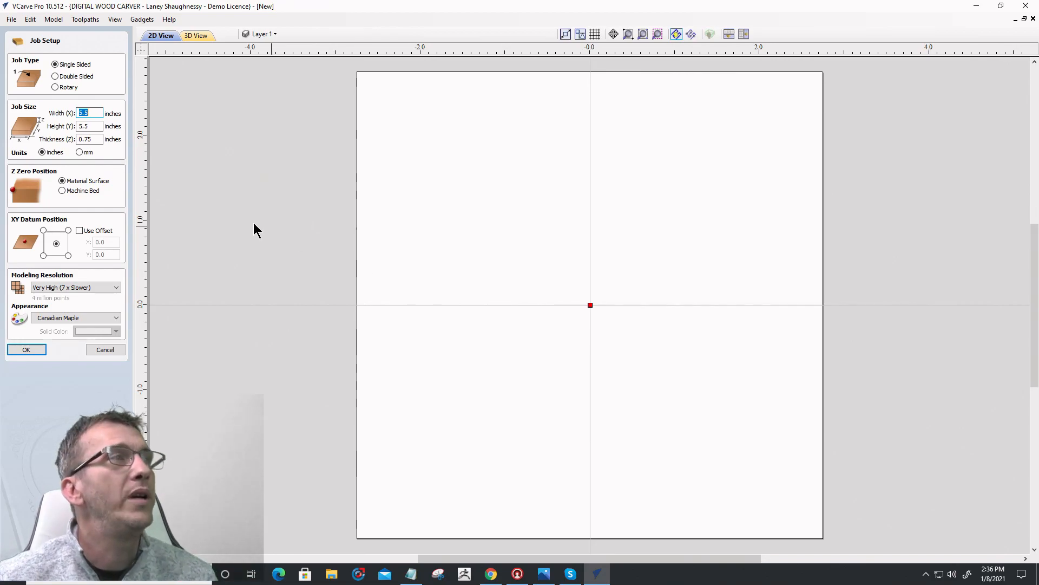
click(57, 76)
click(57, 75)
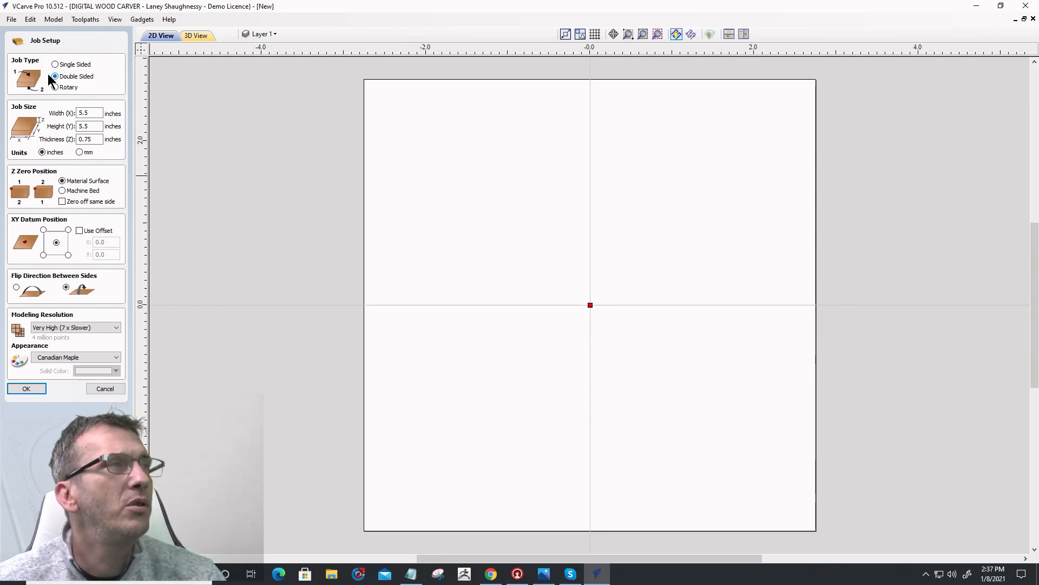
click(54, 87)
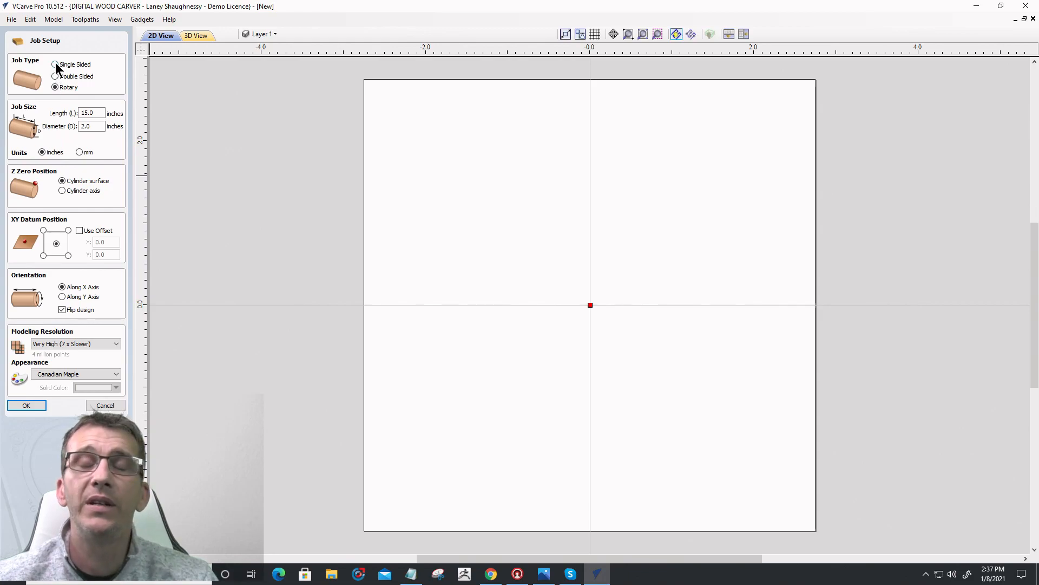
click(55, 64)
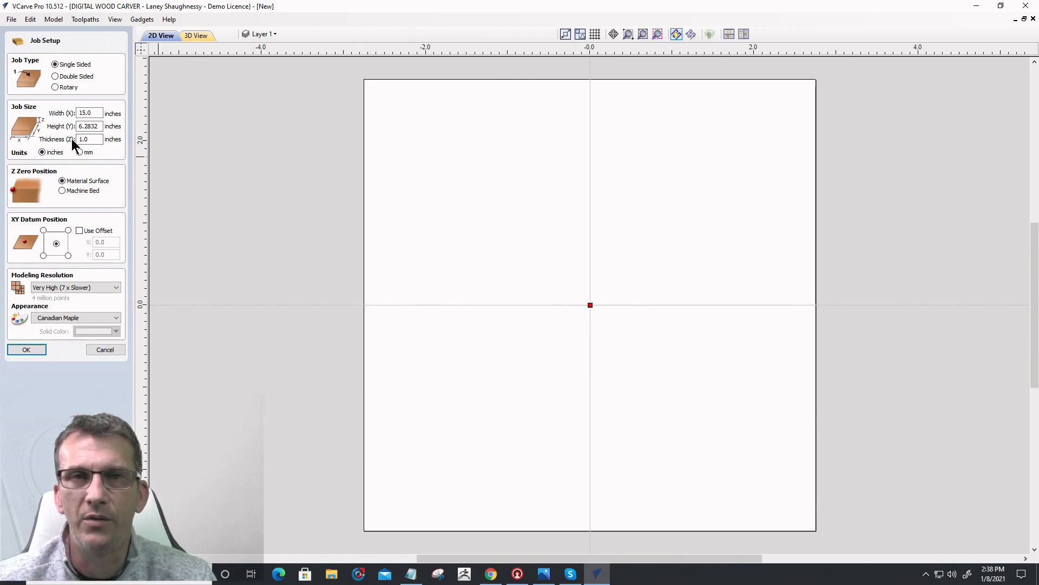
- Set the job size to 14 inches wide, 10 inches high and .75 inches thick
double_click(97, 114)
text(1)
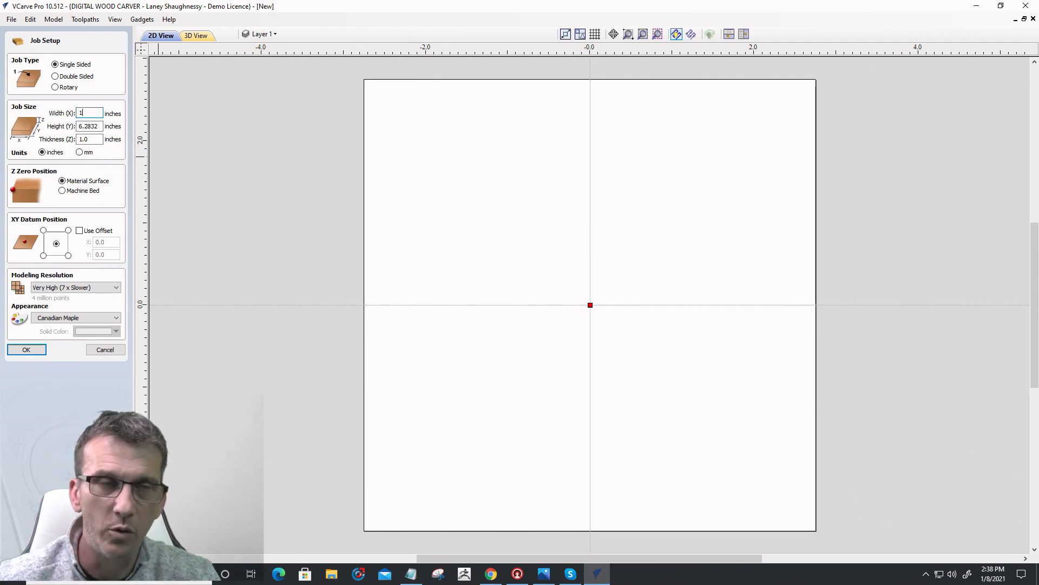
click(94, 127)
double_click(94, 127)
text(10)
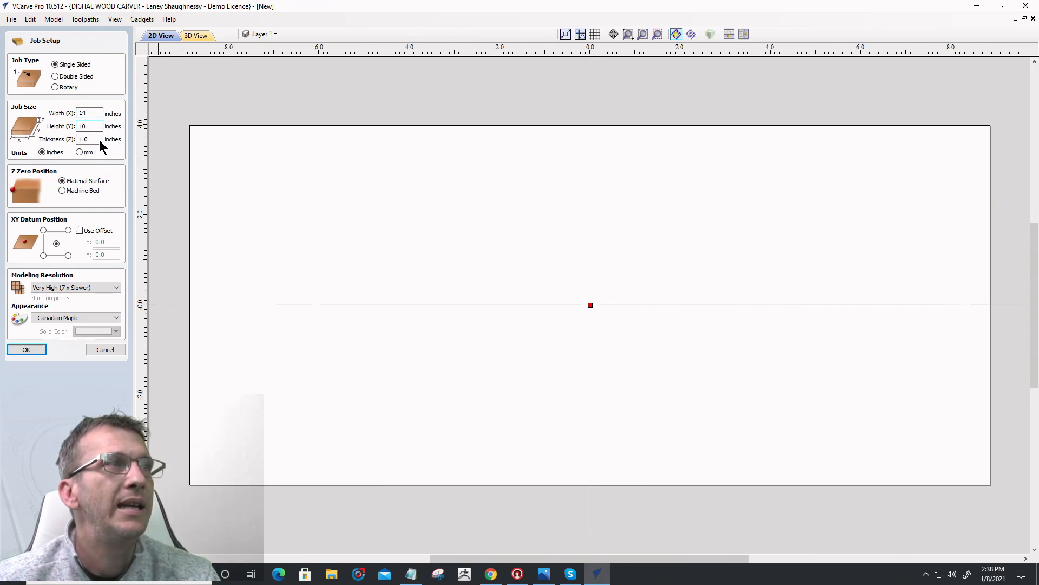
double_click(99, 140)
text(.75)
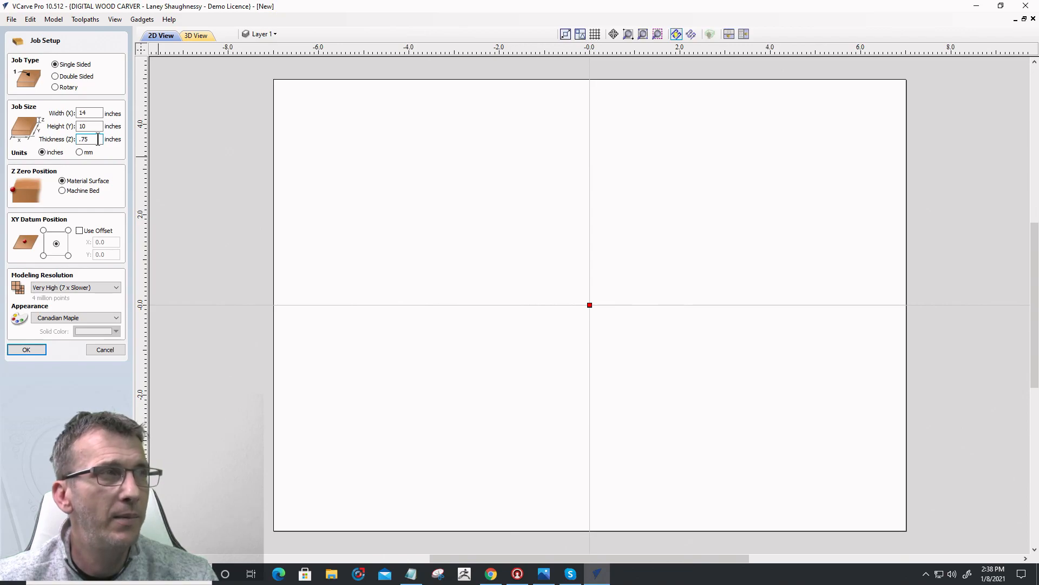
- Re-enter the material thickness as the fraction 3/4 and evaluate it to a decimal value
drag(97, 139, 72, 140)
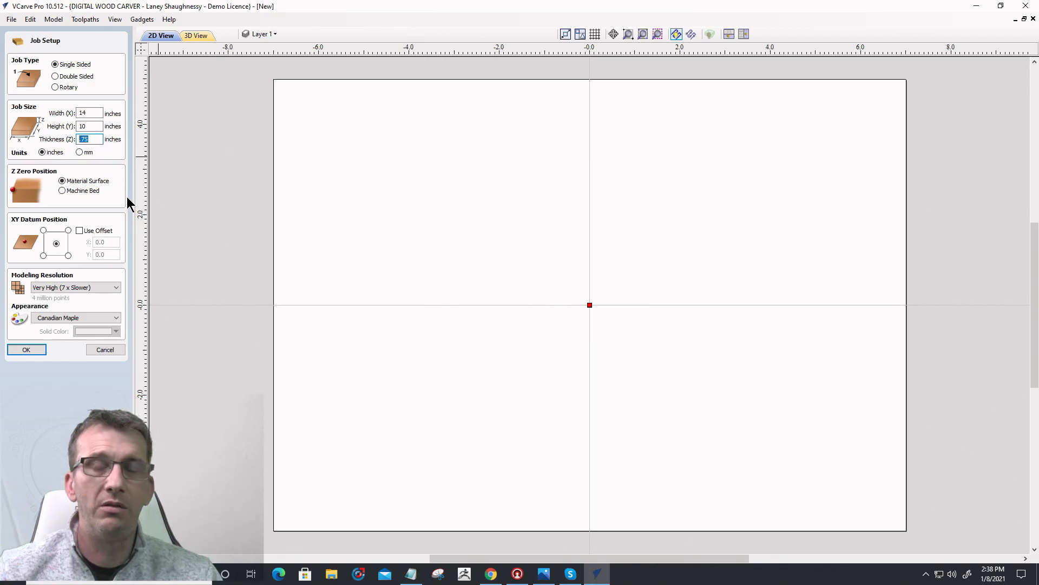
text(3/4)
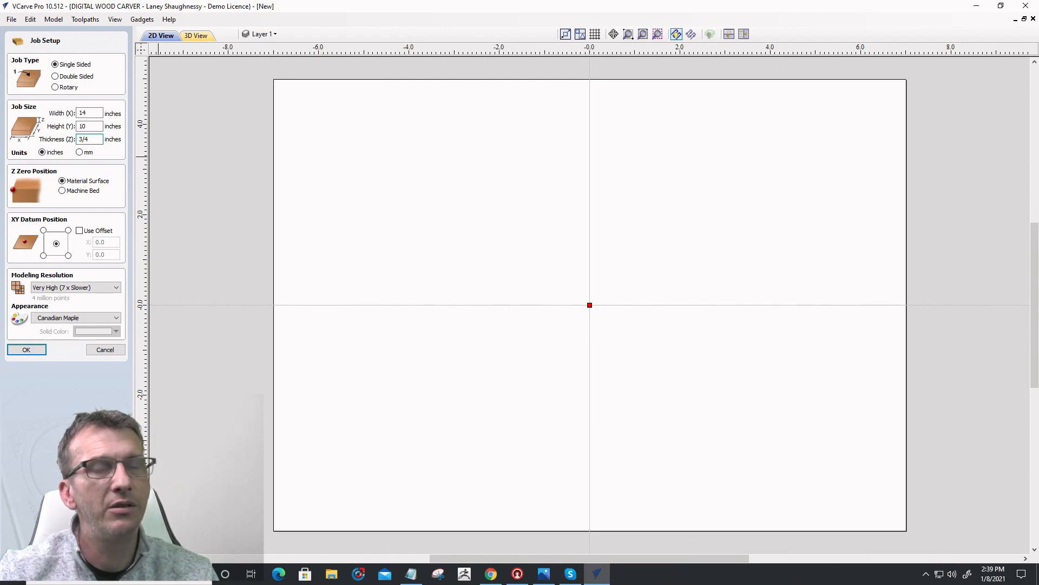
text(=)
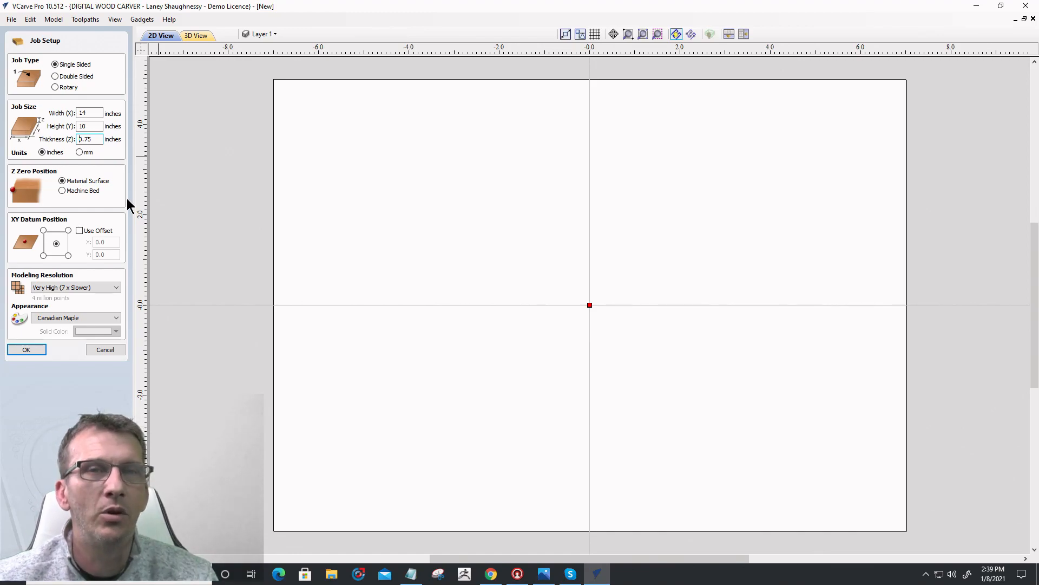
- Try calculating the job height as 10+2 inches, and set the height back to 10 inches
click(81, 126)
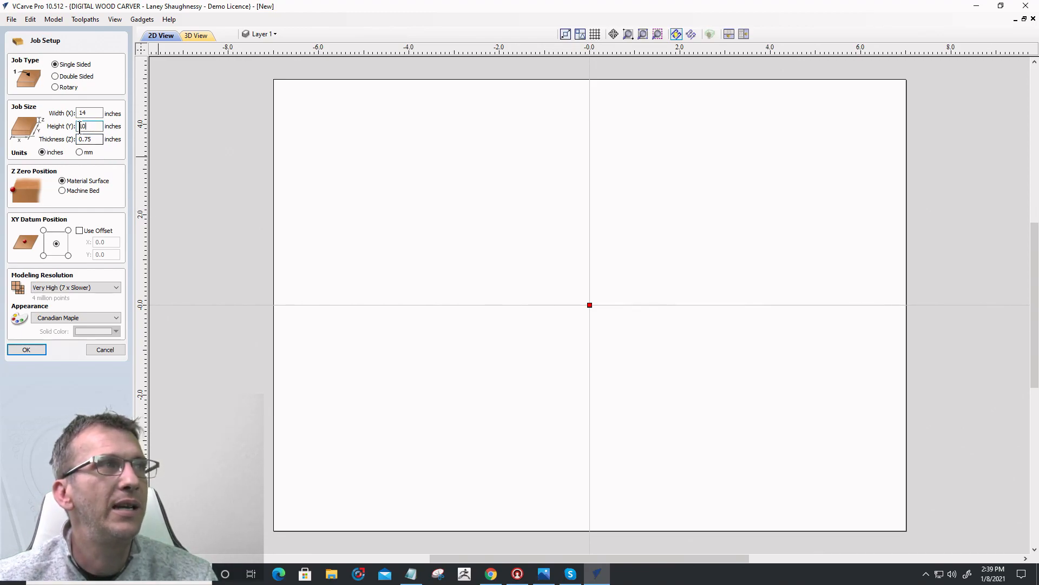
text(+2)
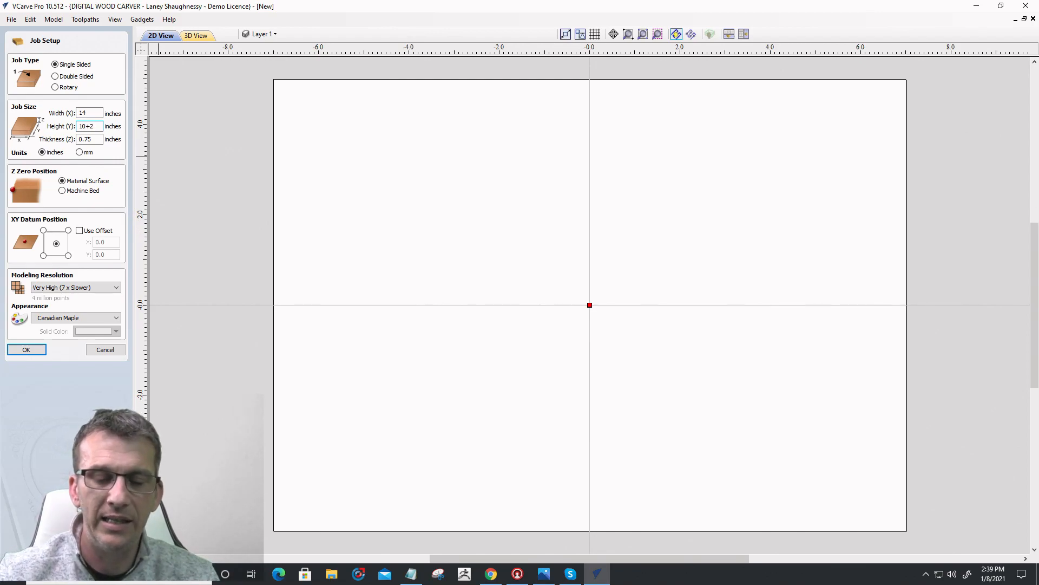
key(equal)
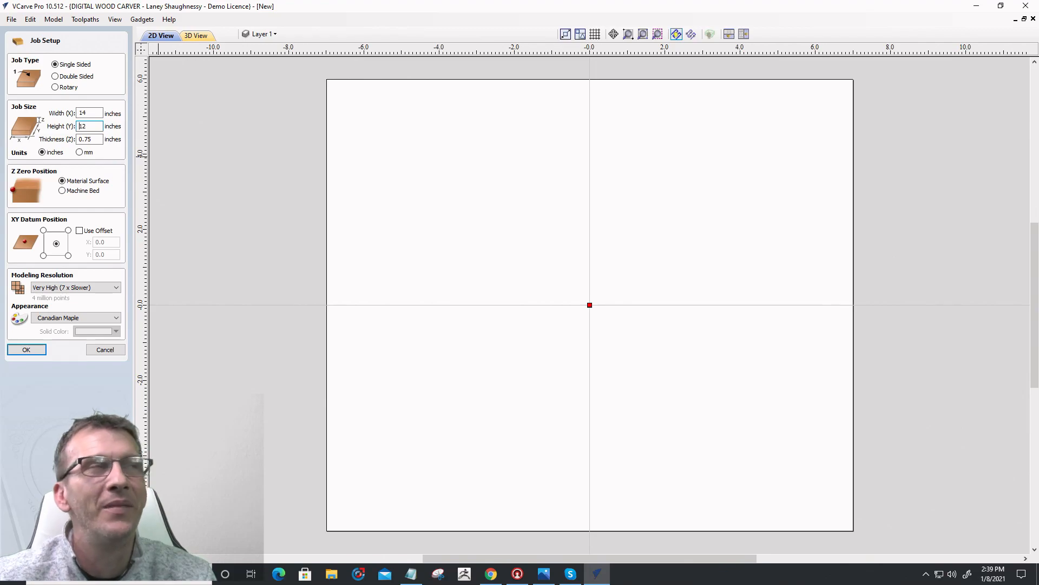
drag(88, 126, 55, 124)
text(10)
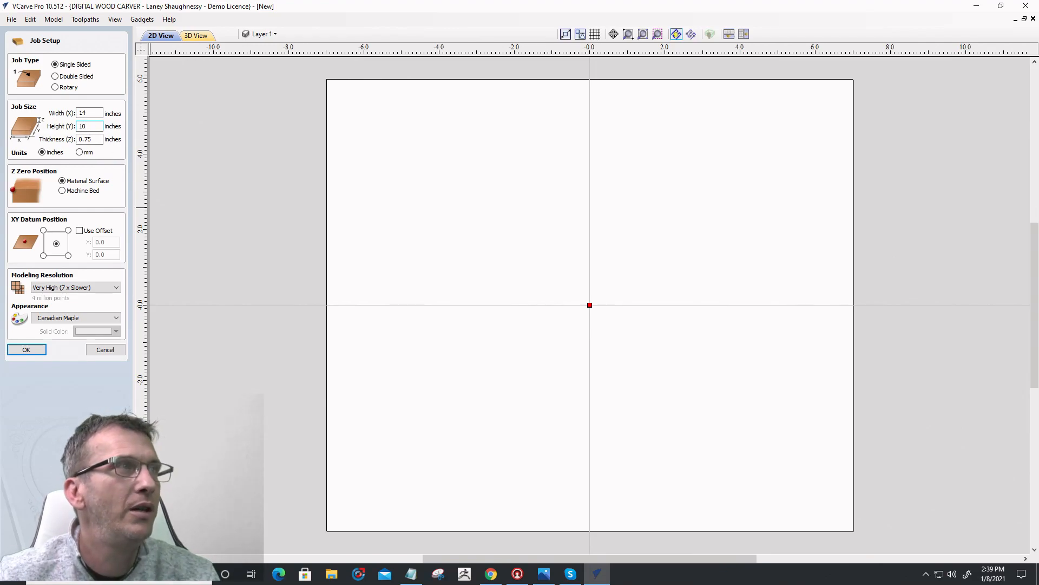
click(90, 139)
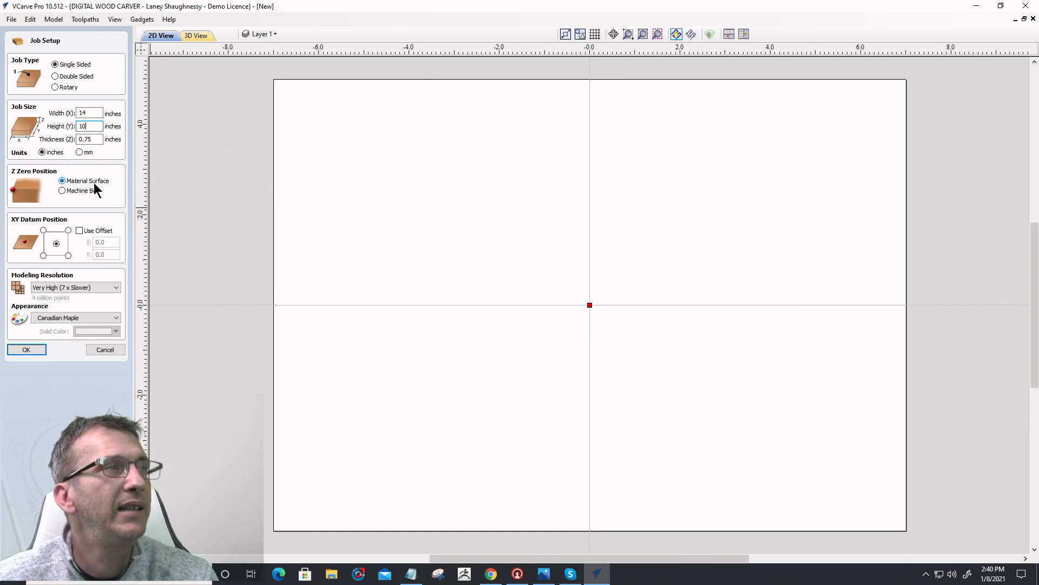
- Try each corner of the material as the XY datum position, and return the datum to the centre
click(43, 254)
click(42, 230)
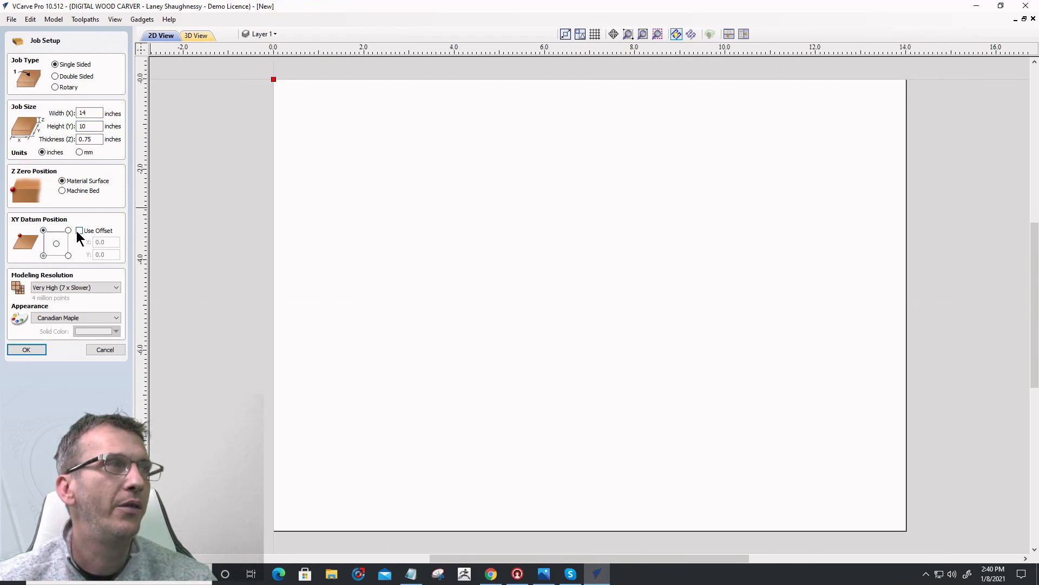
click(69, 230)
click(67, 256)
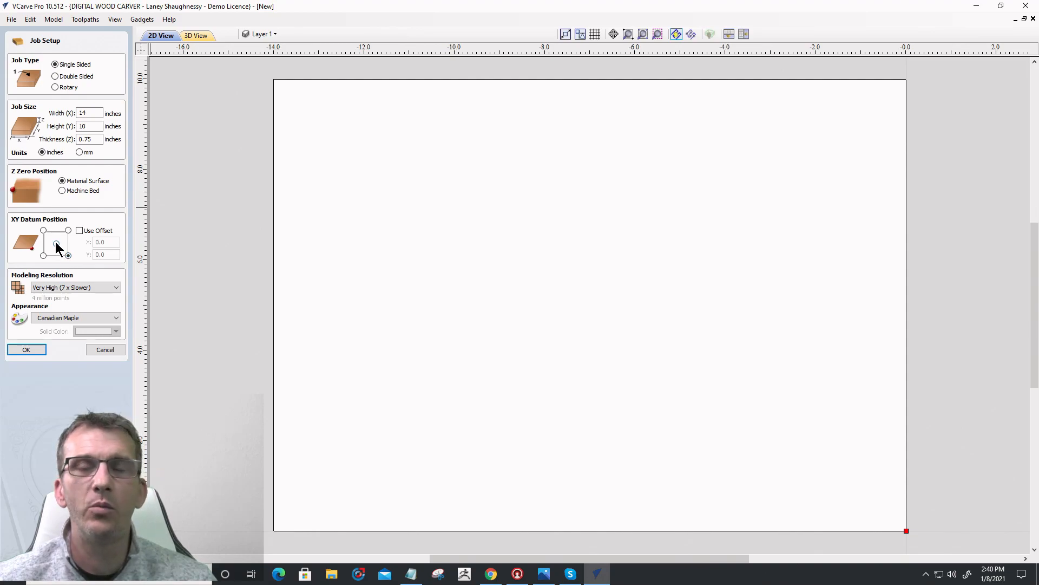
click(56, 243)
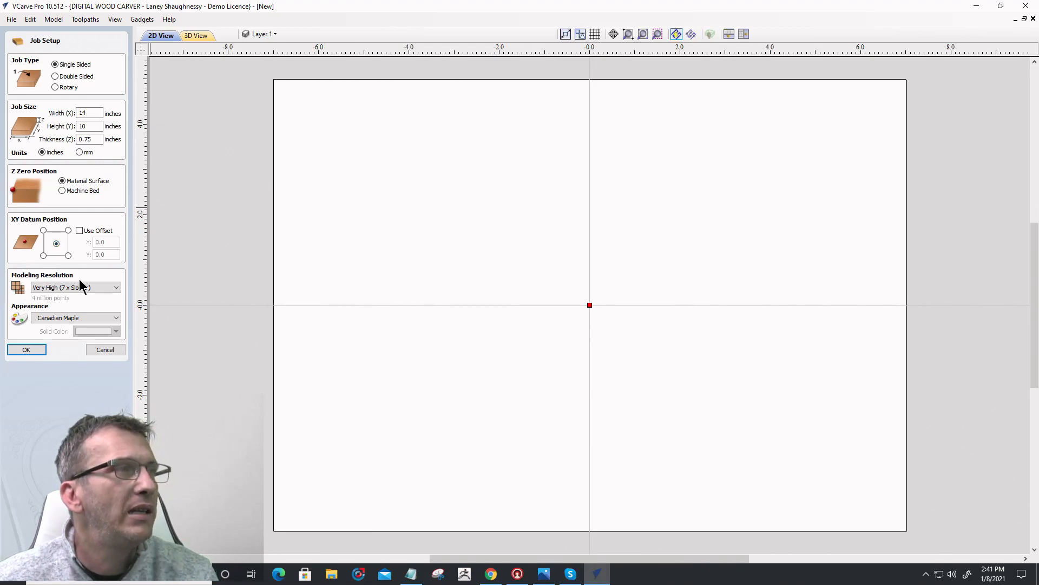
- Set the modeling resolution to Standard (fastest)
click(65, 287)
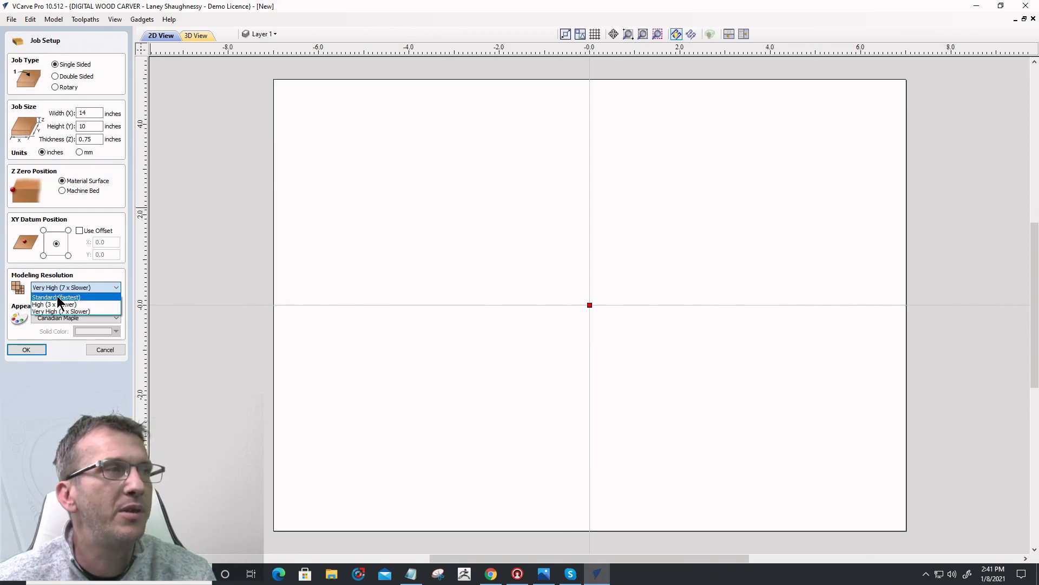
click(57, 297)
click(55, 291)
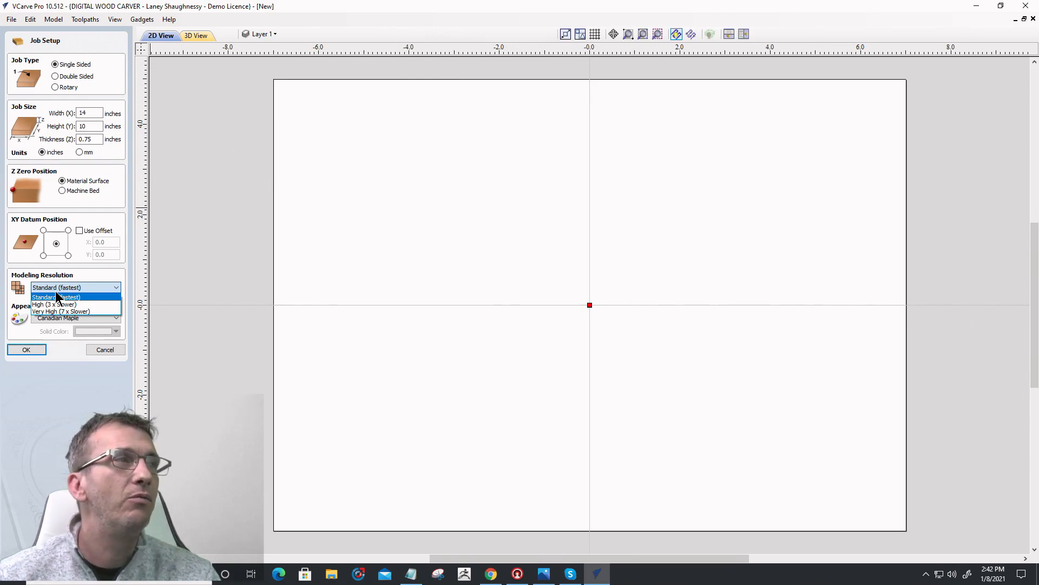
- Show the material block in 3D and tilt it to an angled view
click(197, 35)
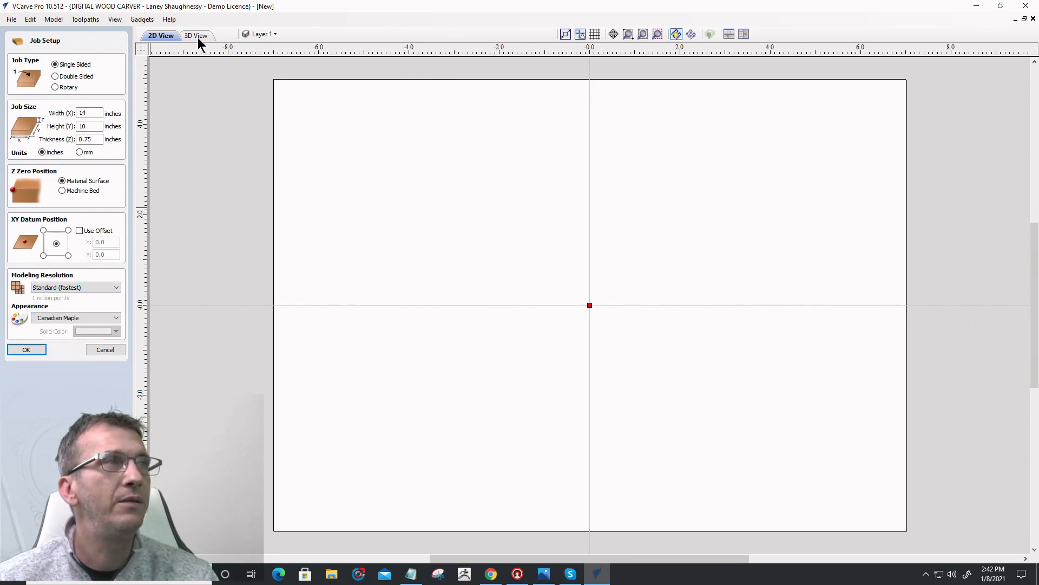
click(200, 34)
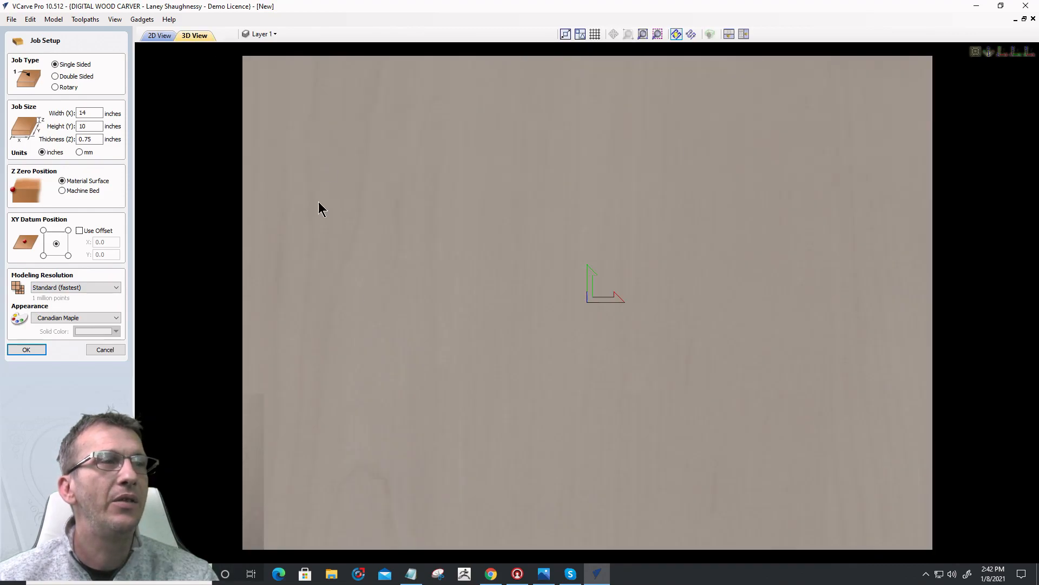
drag(638, 482, 558, 386)
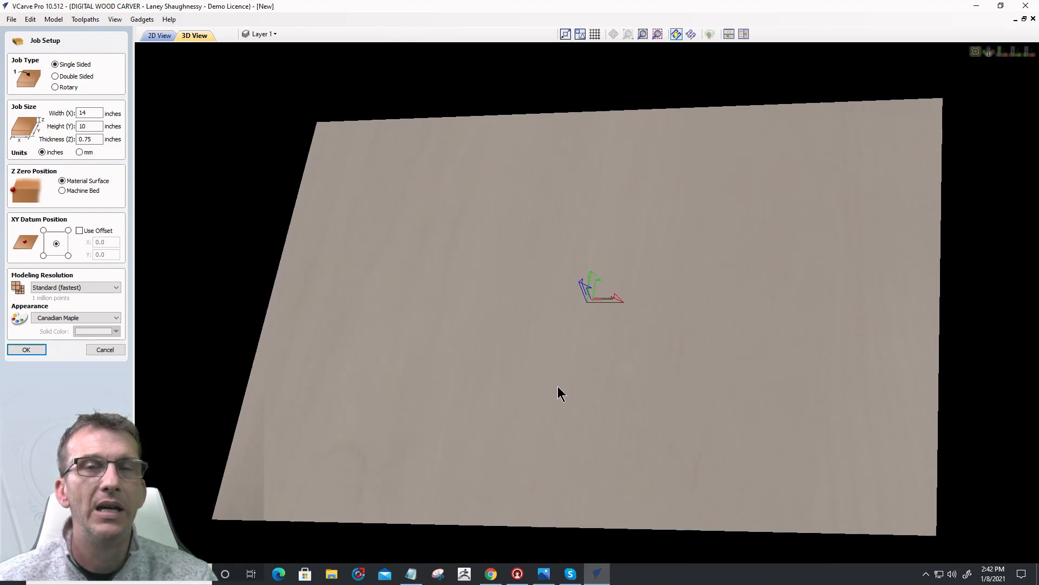
- Try the Standard and High modeling resolutions, and settle on Very High (7 x Slower)
click(72, 291)
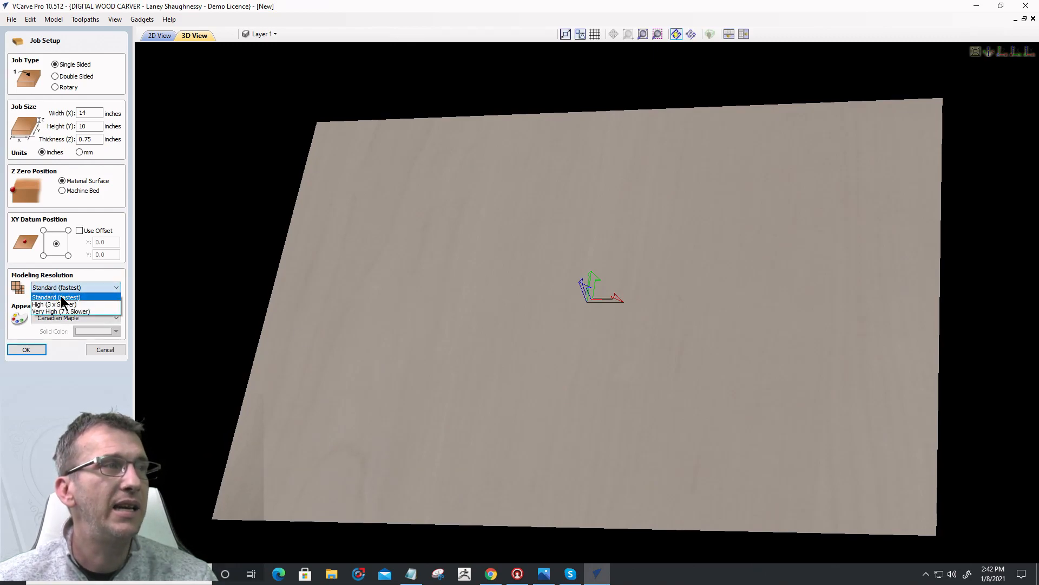
click(60, 297)
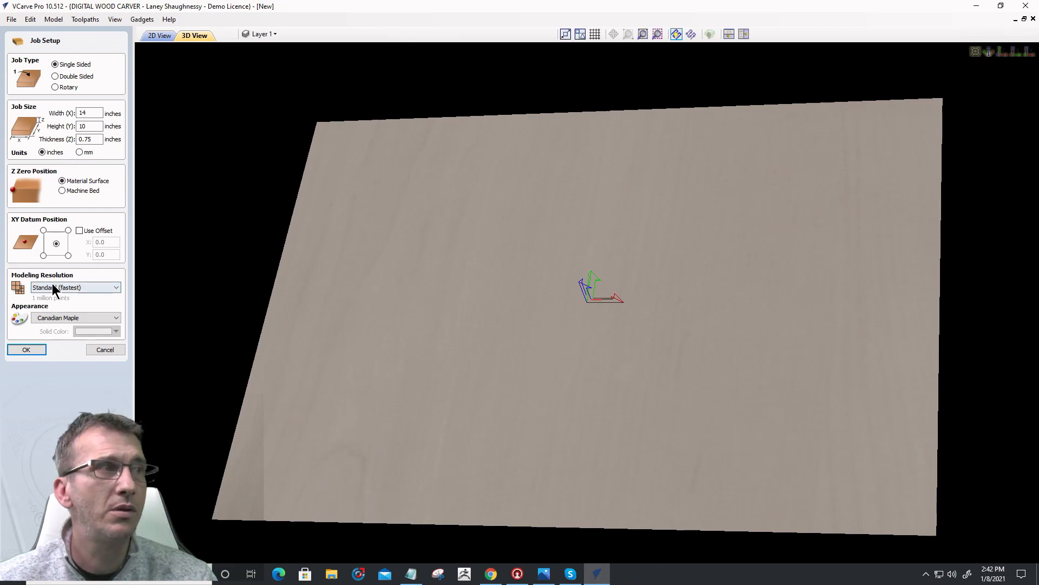
click(54, 288)
click(54, 306)
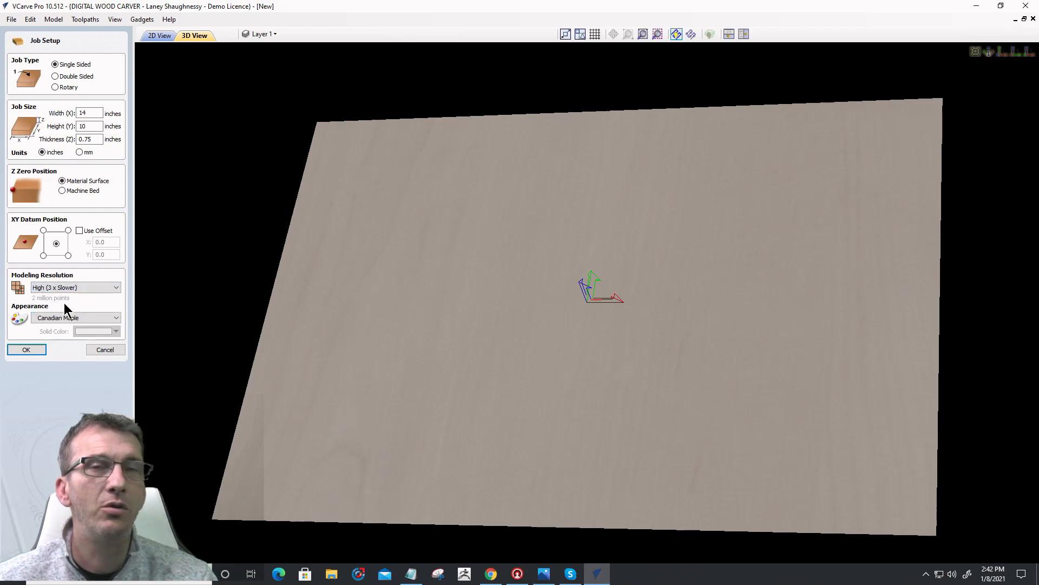
click(61, 288)
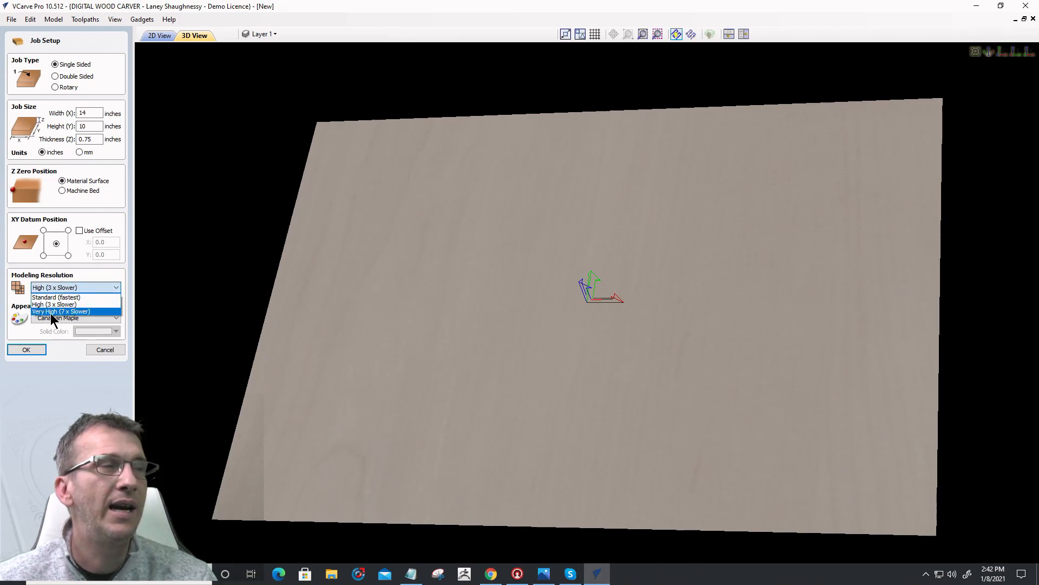
click(52, 312)
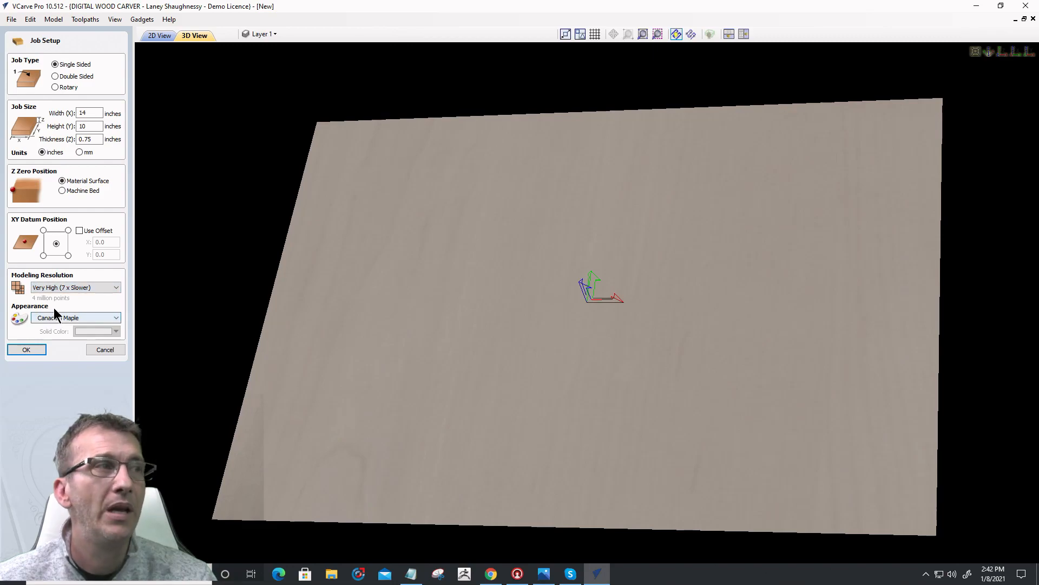
click(56, 289)
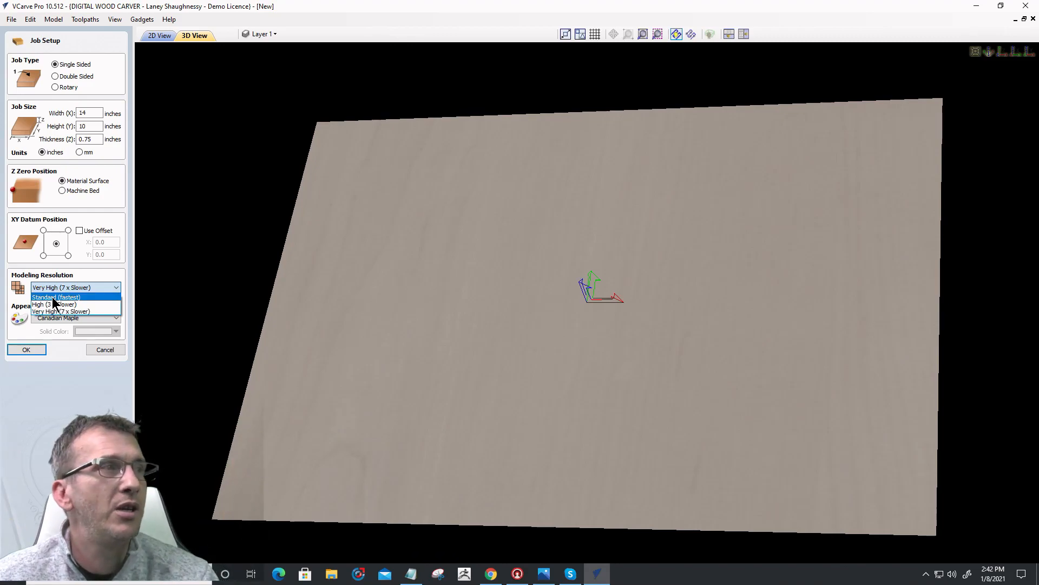
click(57, 312)
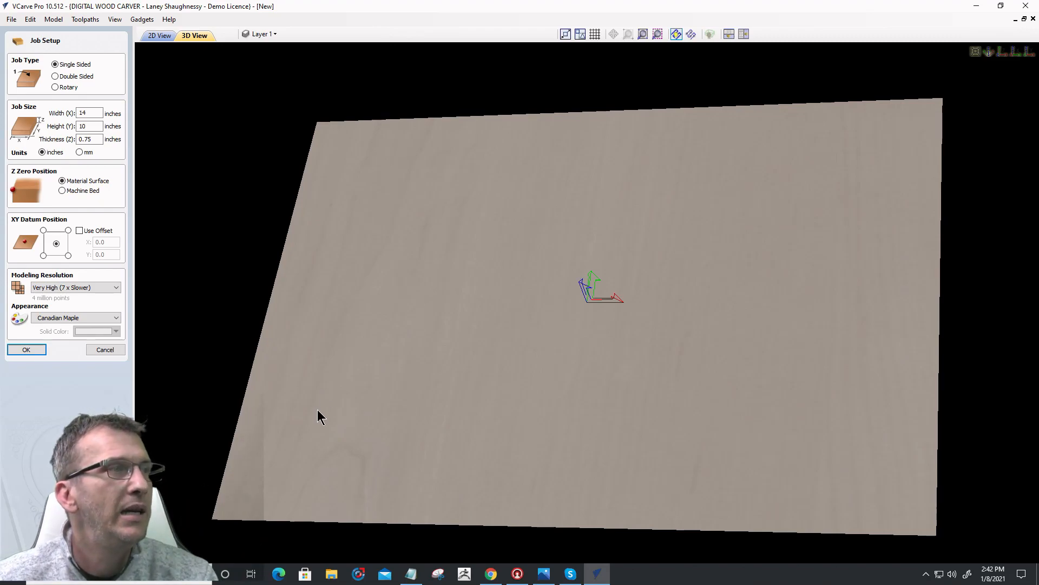
- Set the material appearance to Mahogany
click(59, 319)
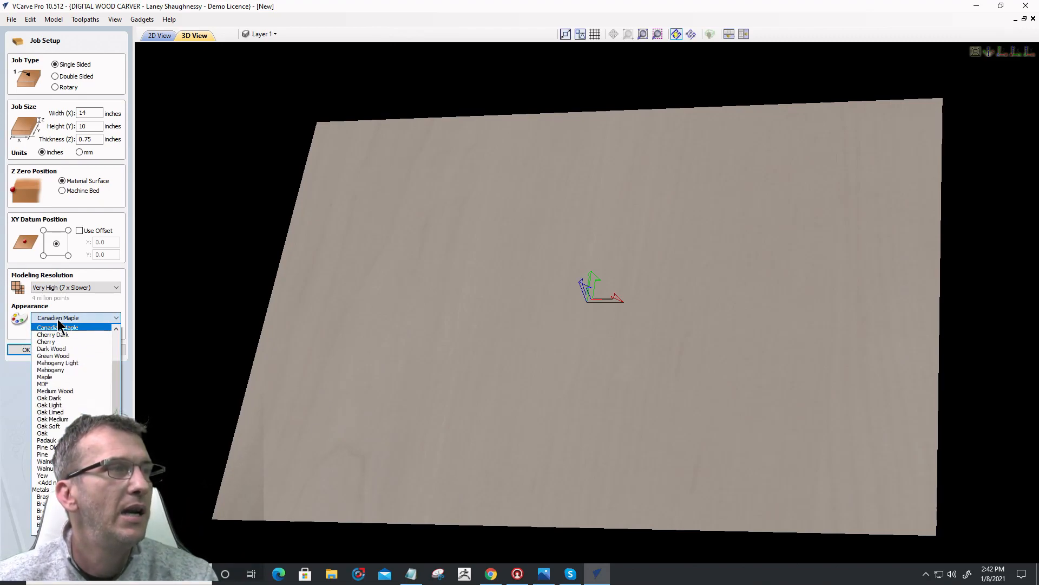
click(573, 397)
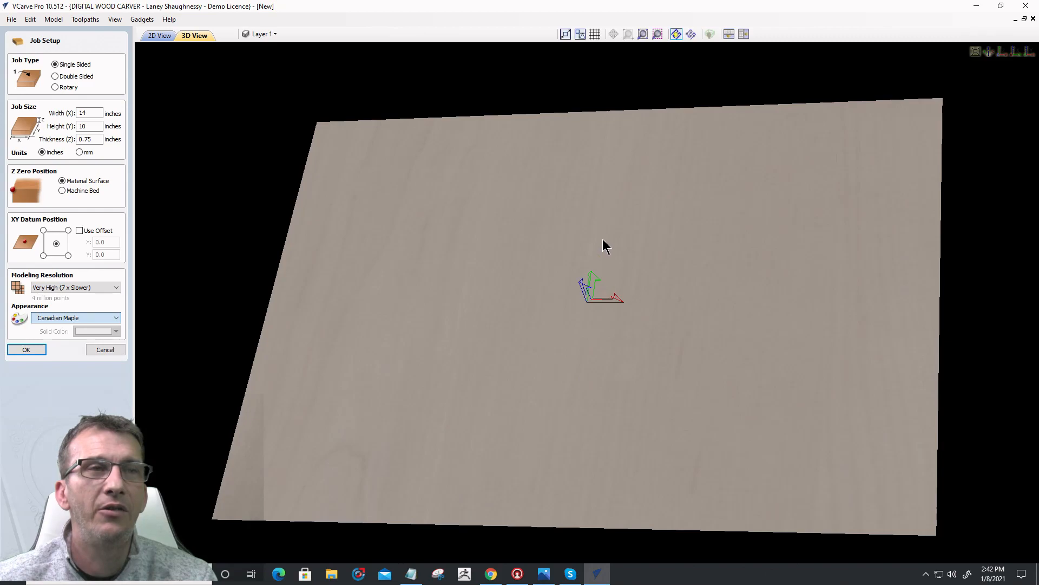
click(80, 317)
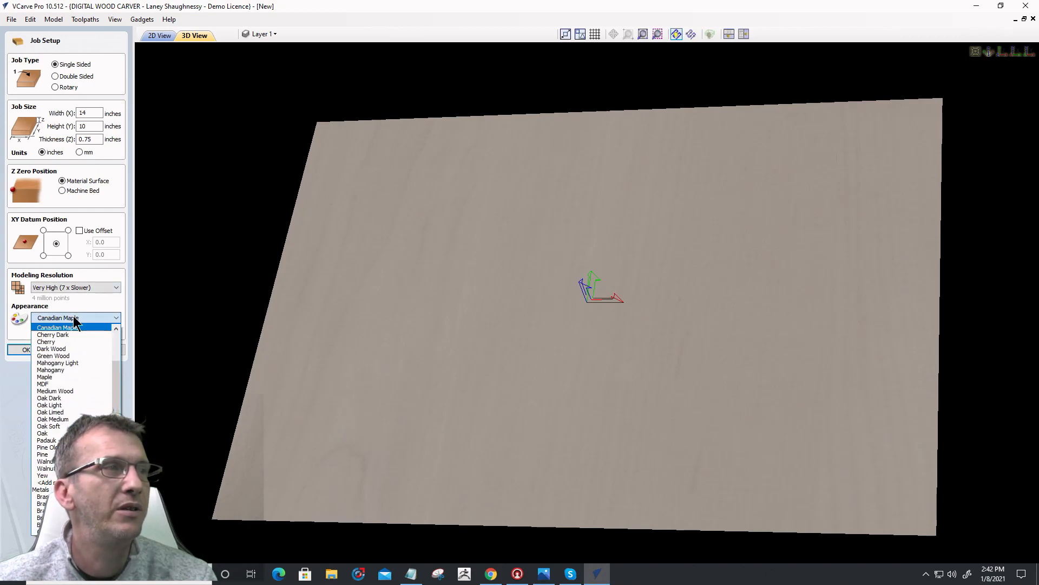
click(54, 370)
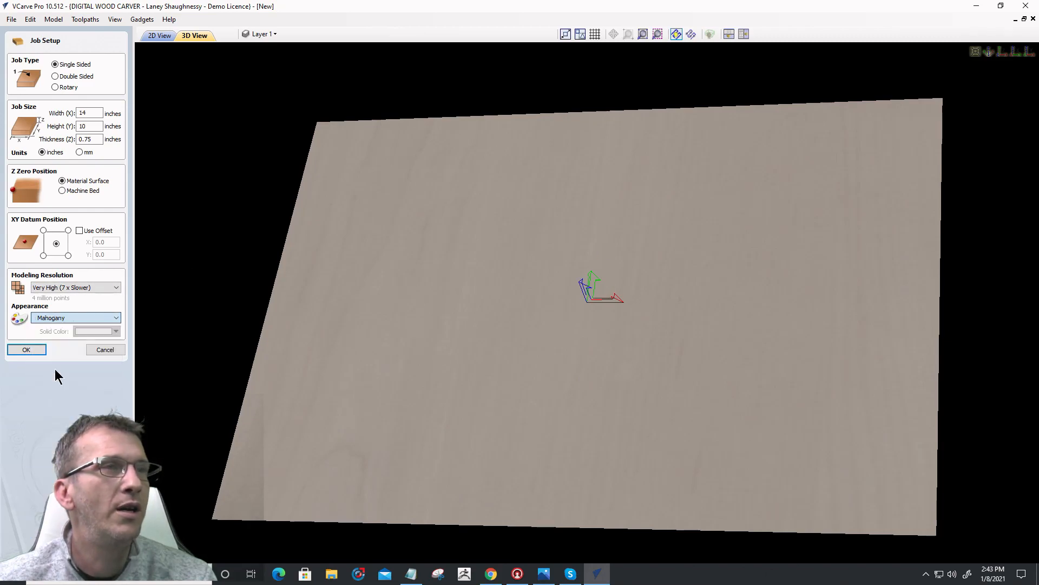
- Try the Oak appearance, settle on Maple for the material, accept the job setup and show the flat 2D layout
click(70, 318)
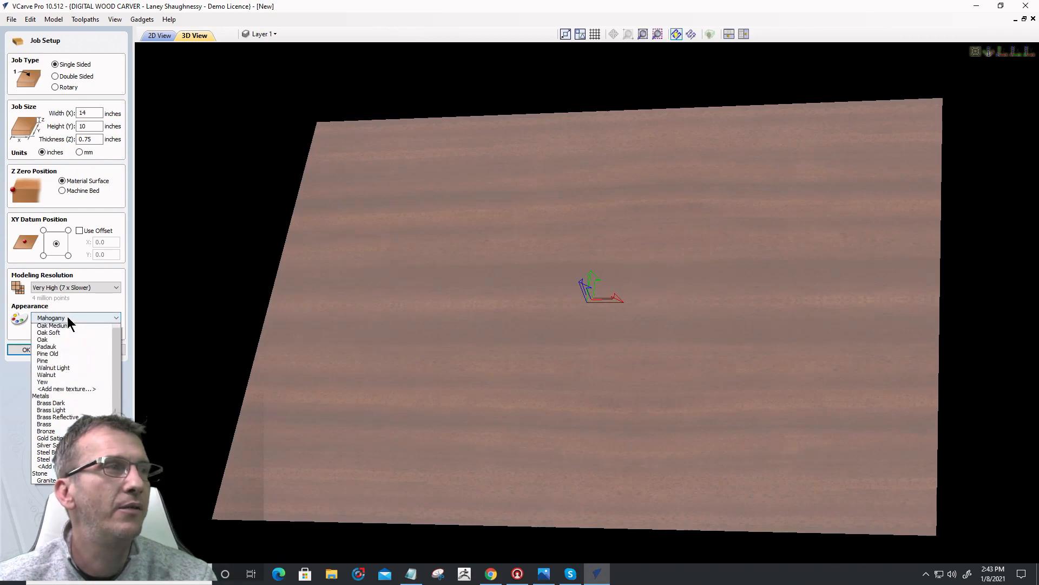
click(57, 390)
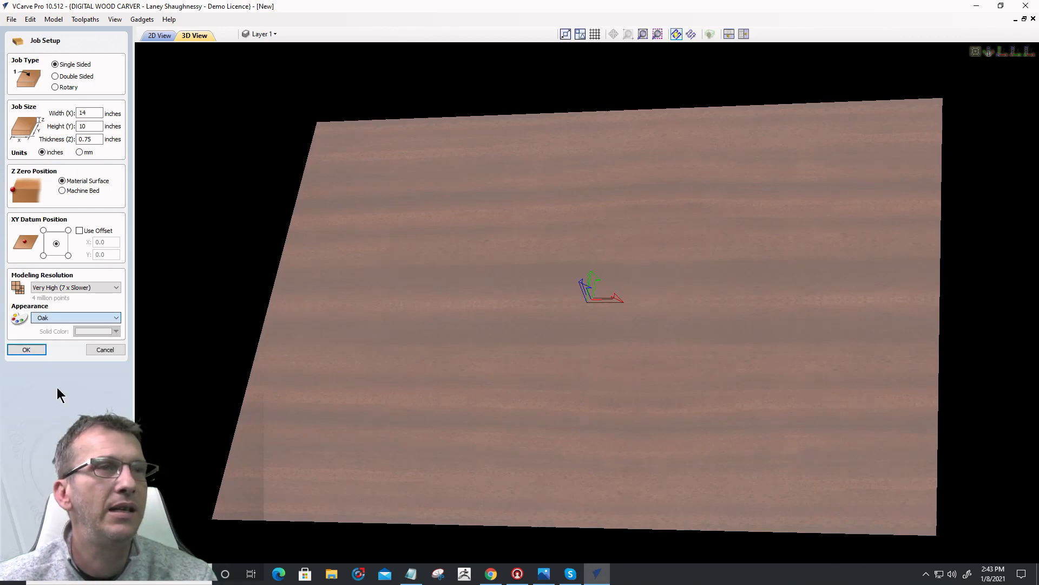
click(62, 317)
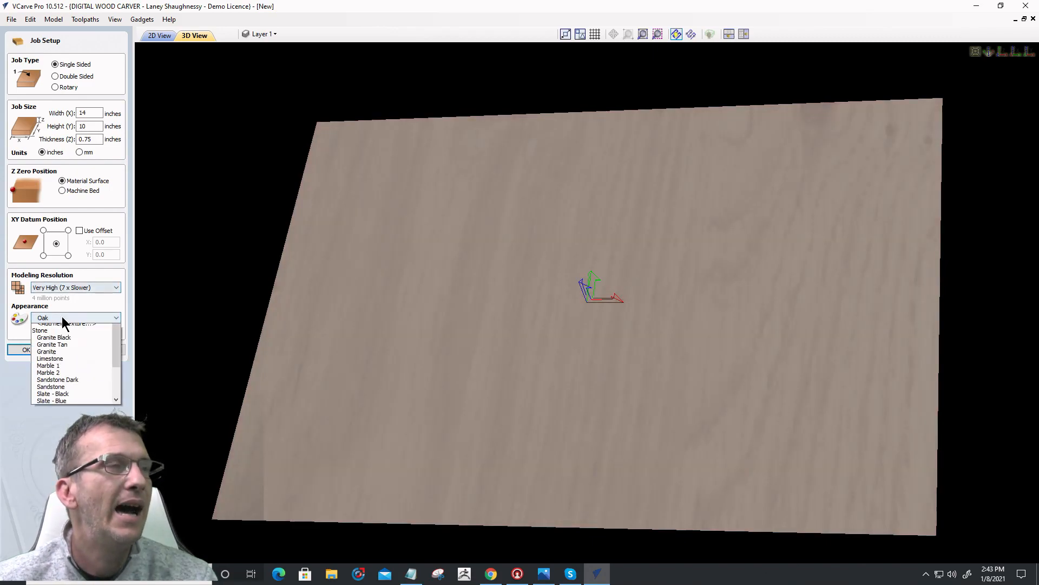
scroll(62, 372, up, 5)
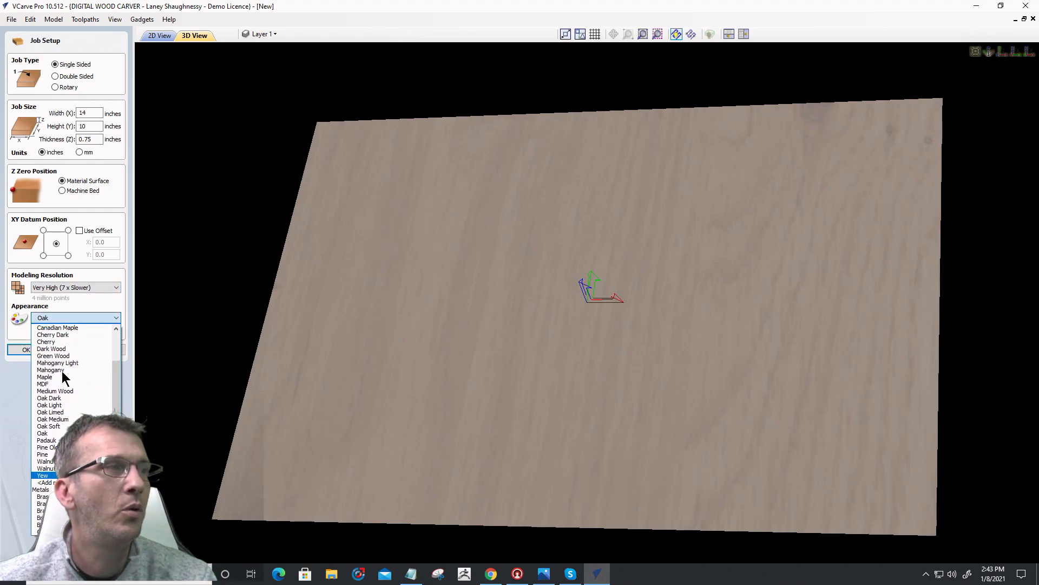
click(58, 375)
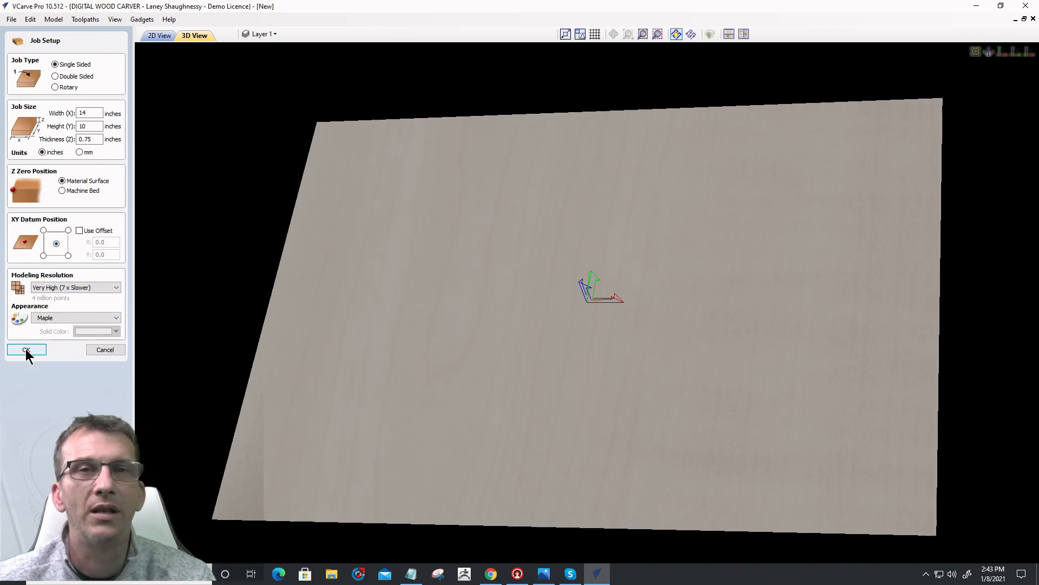
click(160, 36)
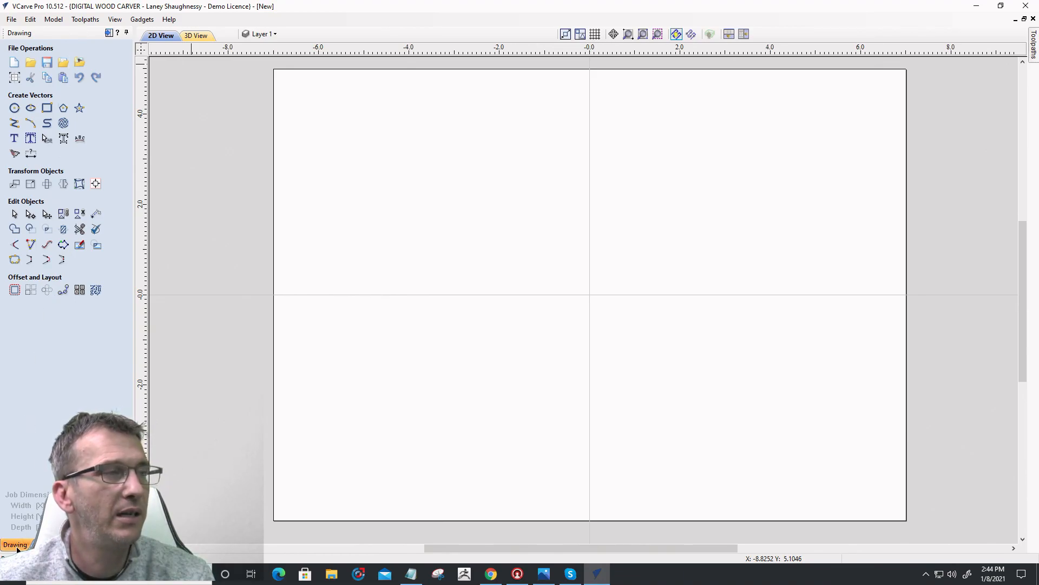
- Look through the modeling tools, the clipart library and the layers list, and return to the drawing tools
click(45, 546)
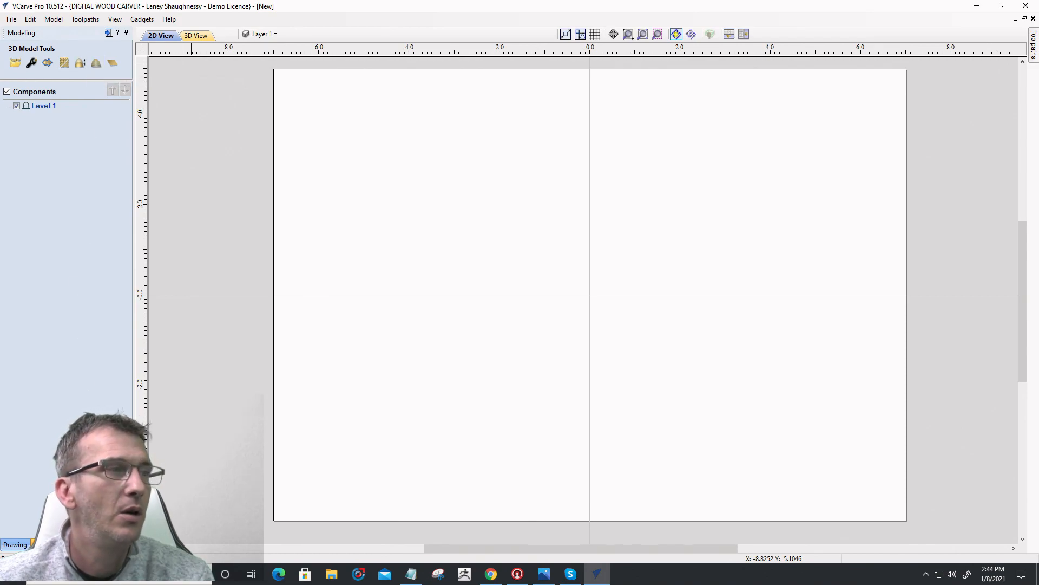
click(76, 545)
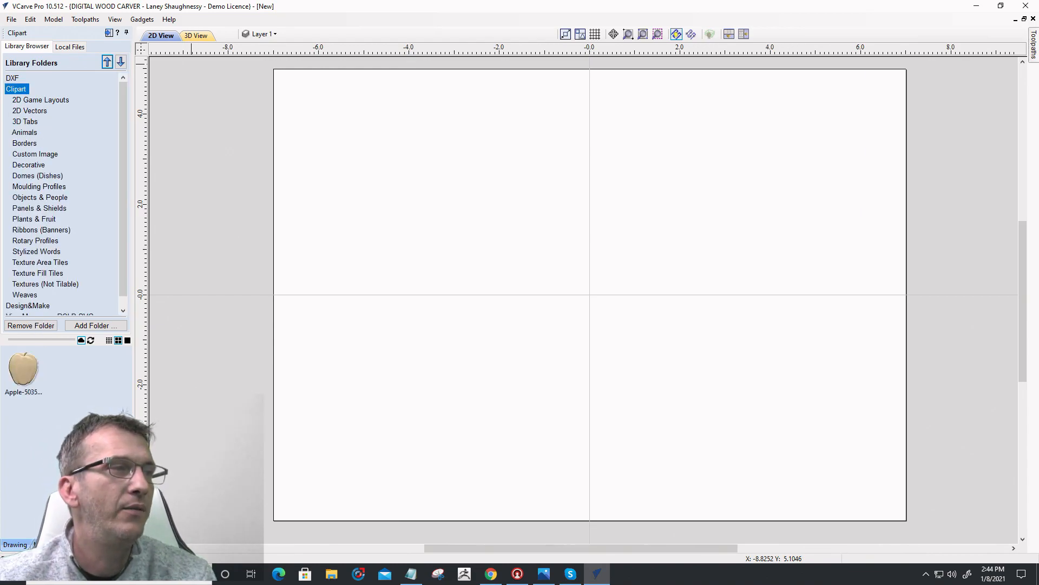
click(102, 545)
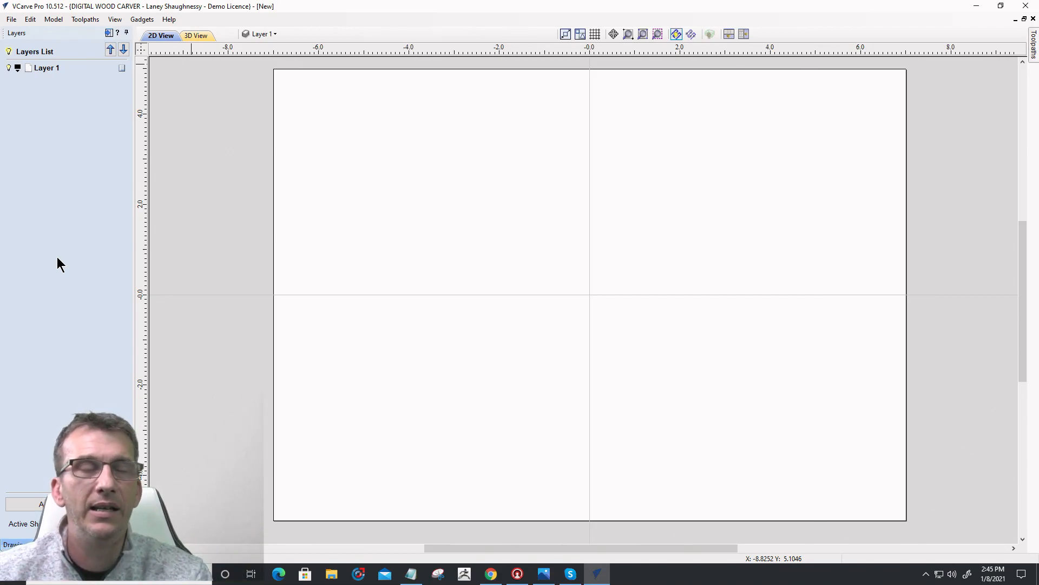
click(16, 544)
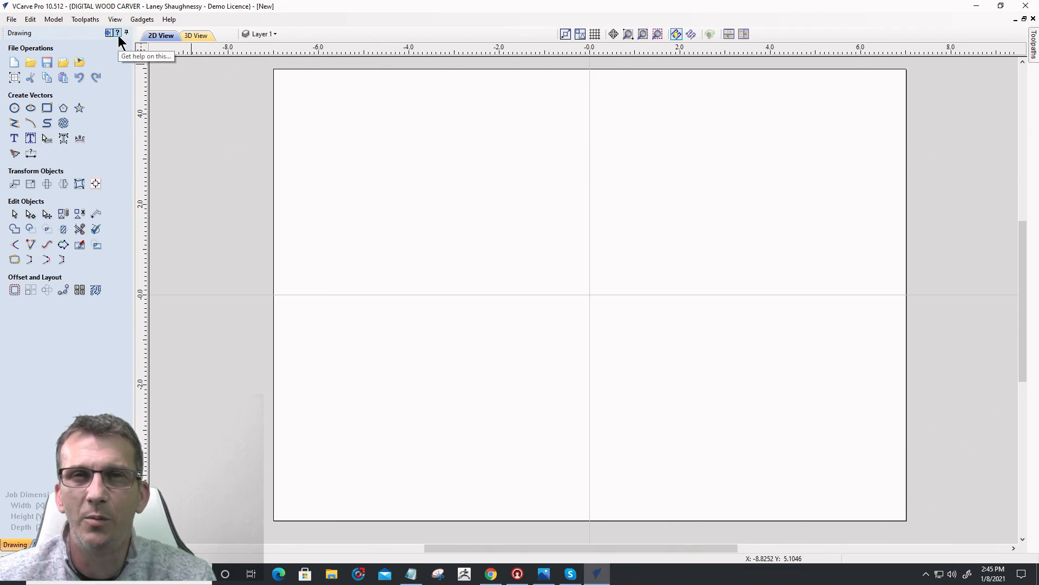
- Read the online help page for the Draw Circle tool, and leave the tool without creating a circle
click(14, 108)
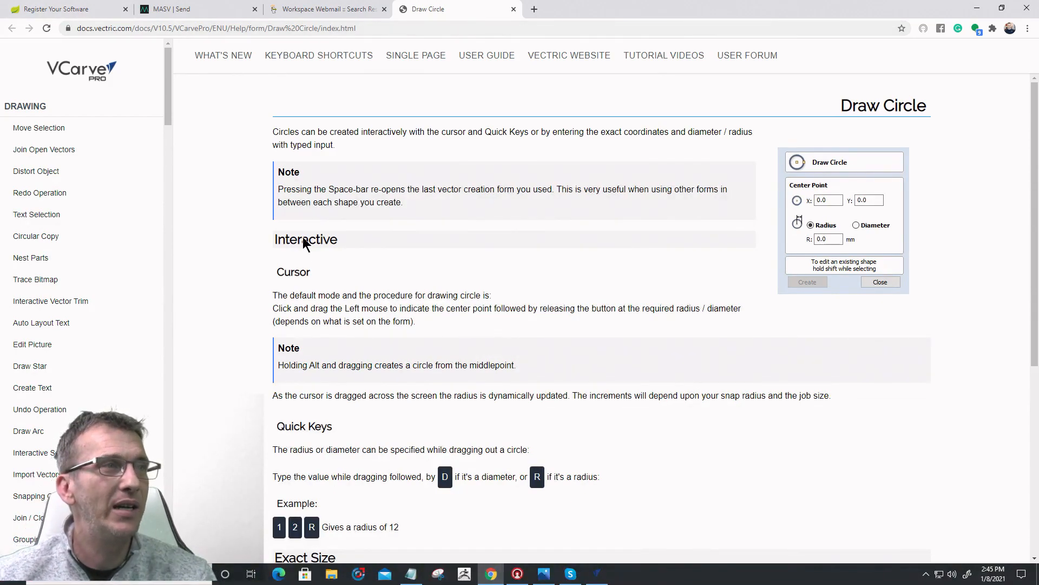
scroll(347, 309, down, 2)
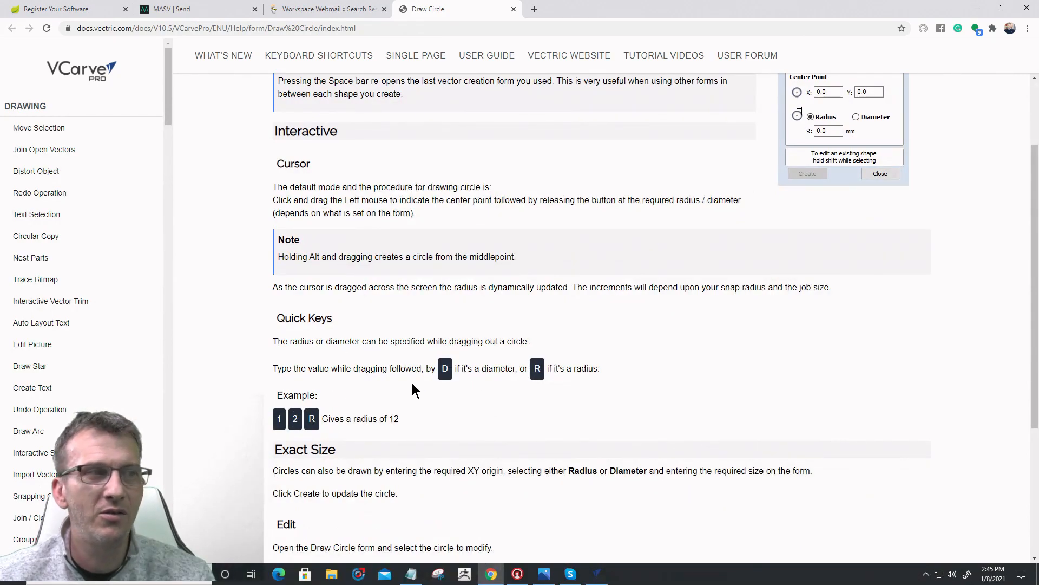
scroll(419, 385, down, 4)
scroll(420, 385, up, 6)
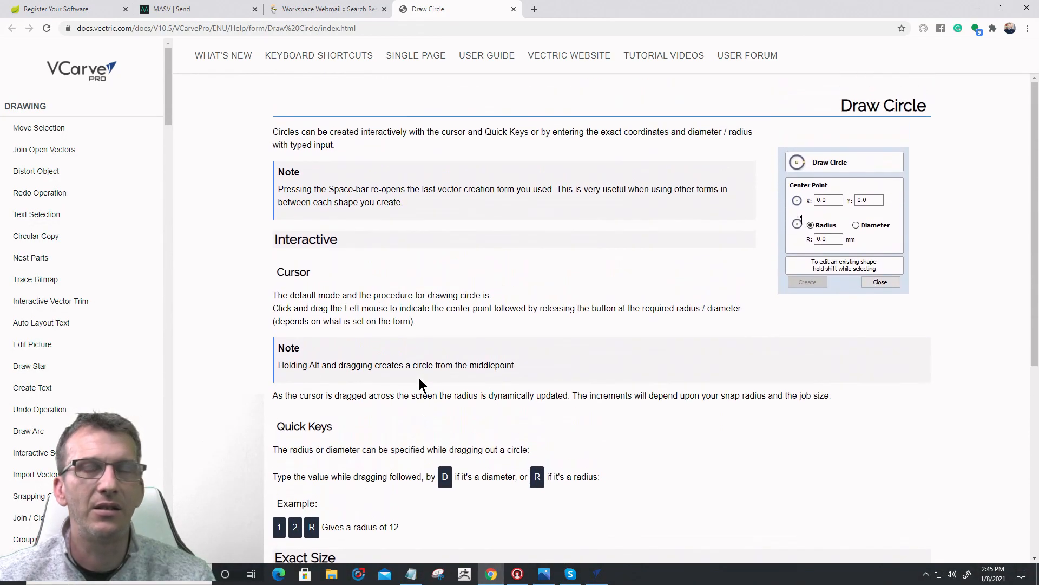
click(976, 7)
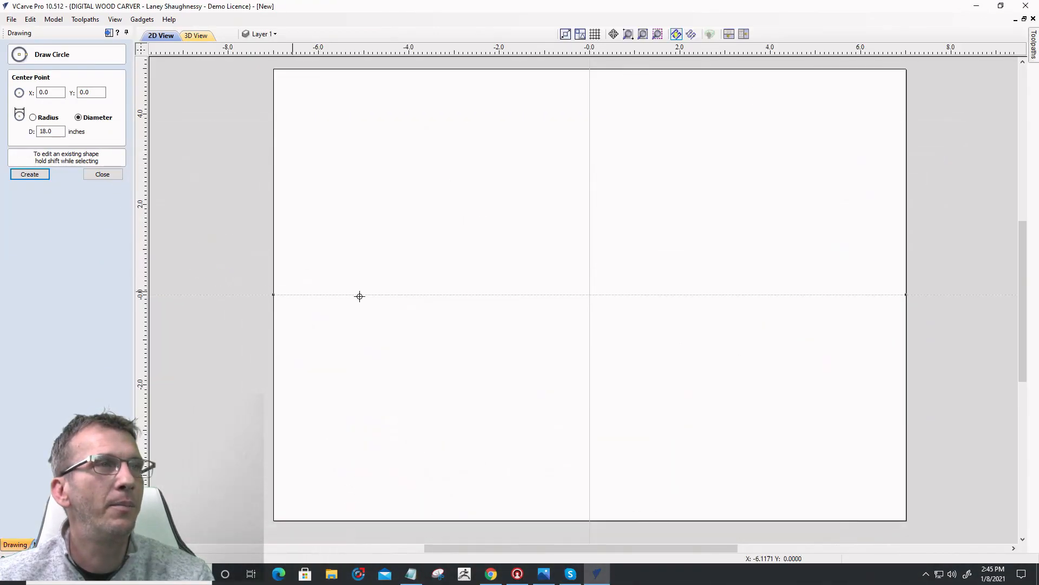
click(103, 174)
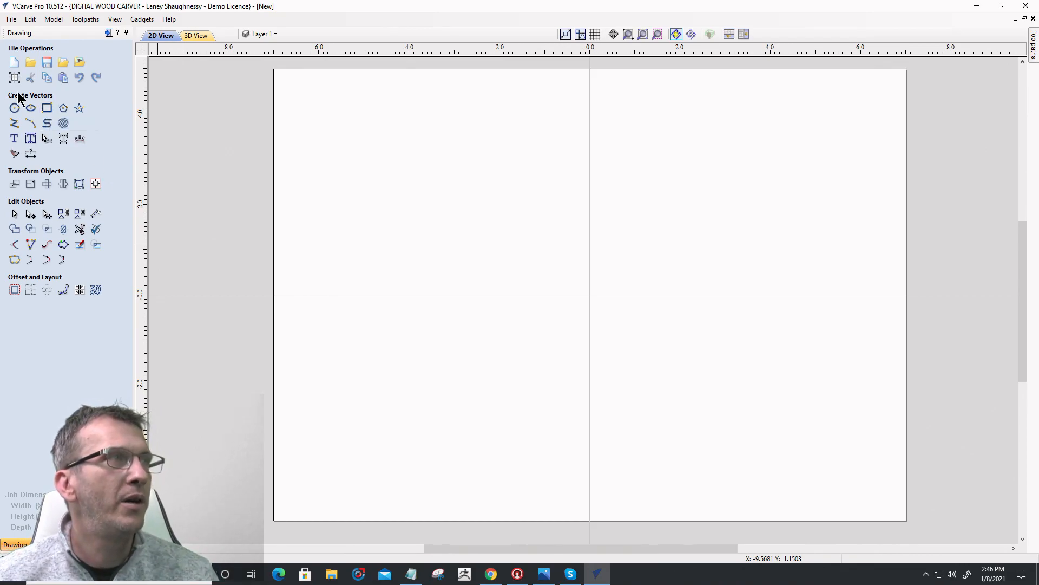
- Draw a square-cornered 14 x 10 inch rectangle snapped to opposite corners of the material outline
click(48, 109)
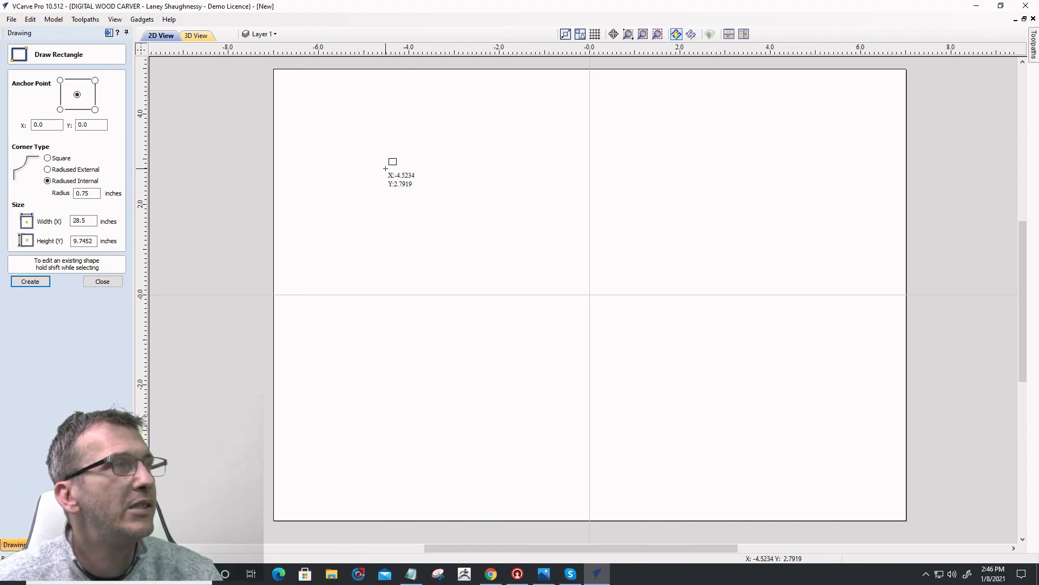
click(47, 158)
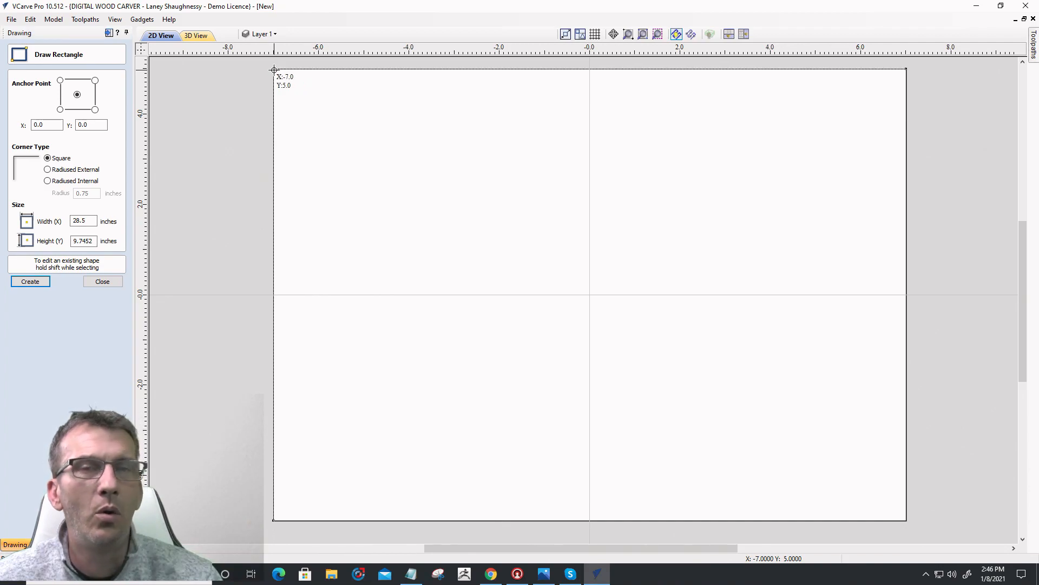
drag(274, 70, 905, 518)
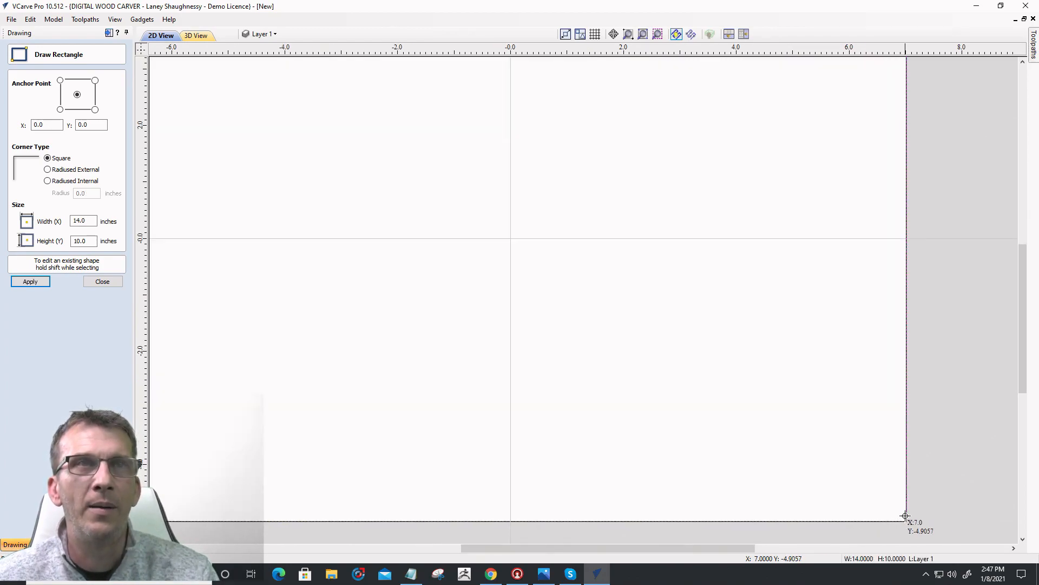
scroll(574, 168, down, 2)
scroll(678, 262, up, 1)
scroll(552, 287, down, 1)
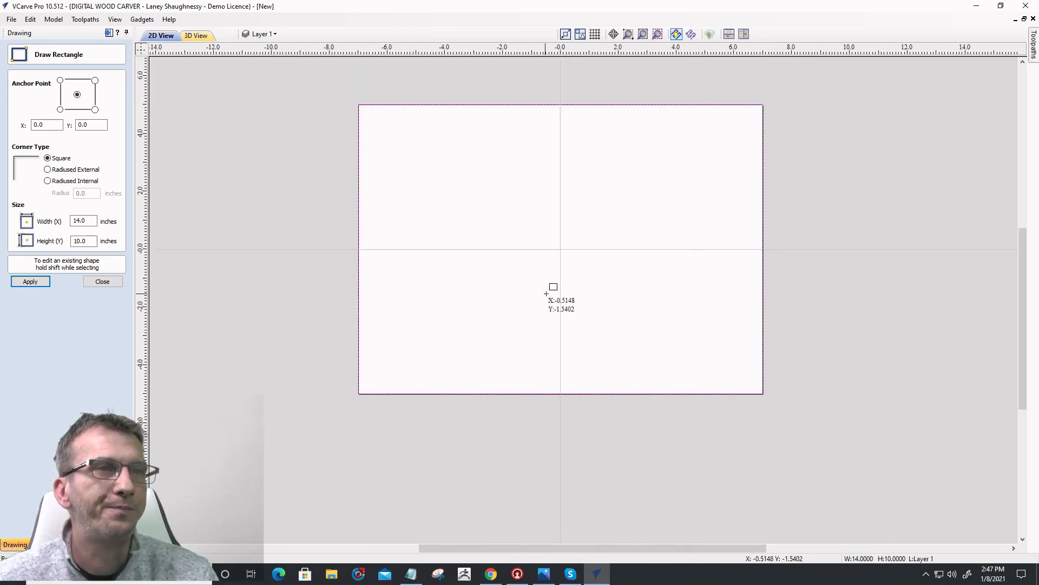
click(102, 282)
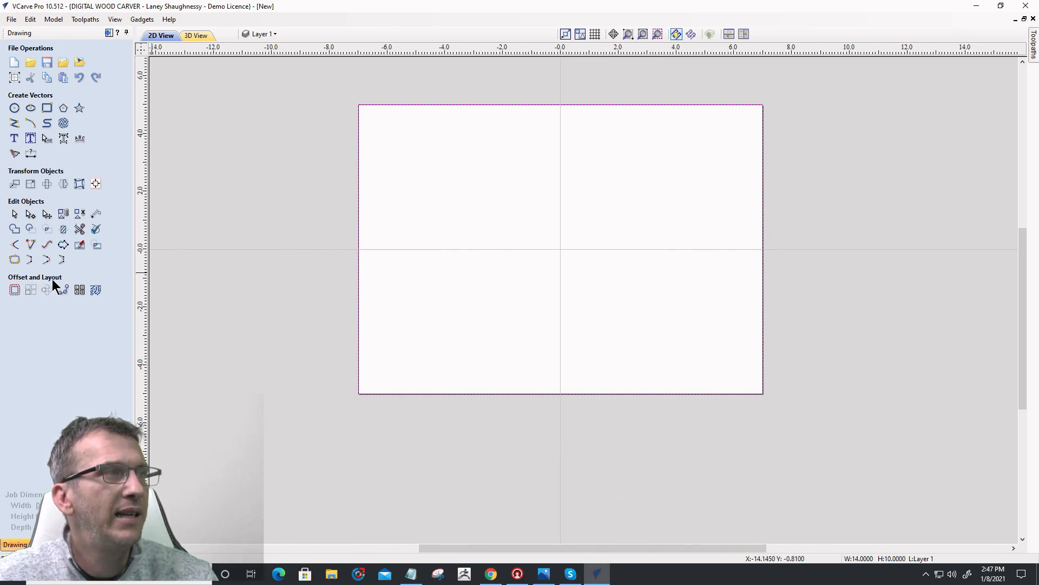
- Offset the rectangle inwards by 1 inch with sharp offset corners, deleting the original and selecting the new vector
click(15, 292)
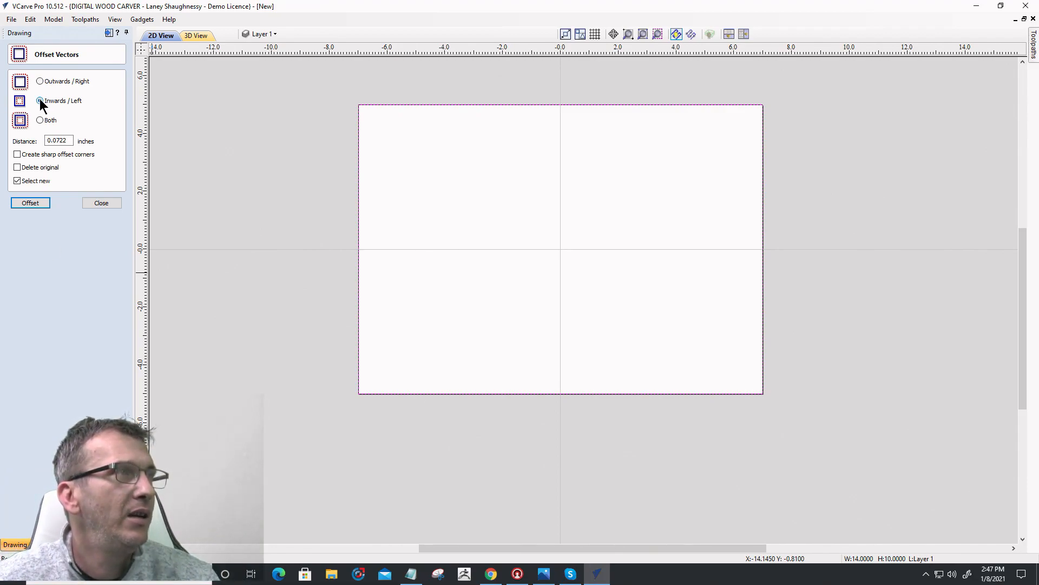
drag(73, 143, 35, 141)
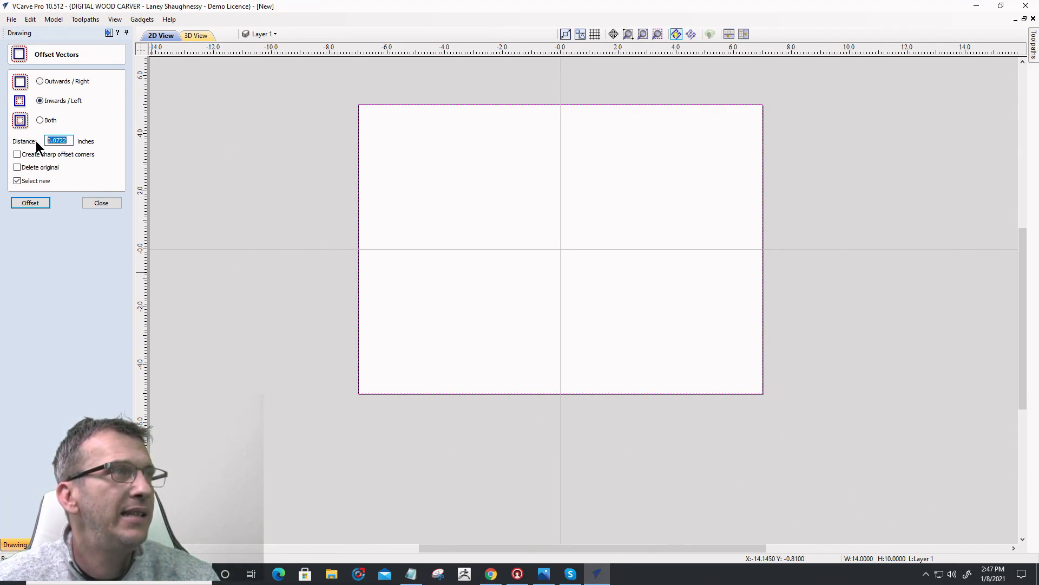
text(1)
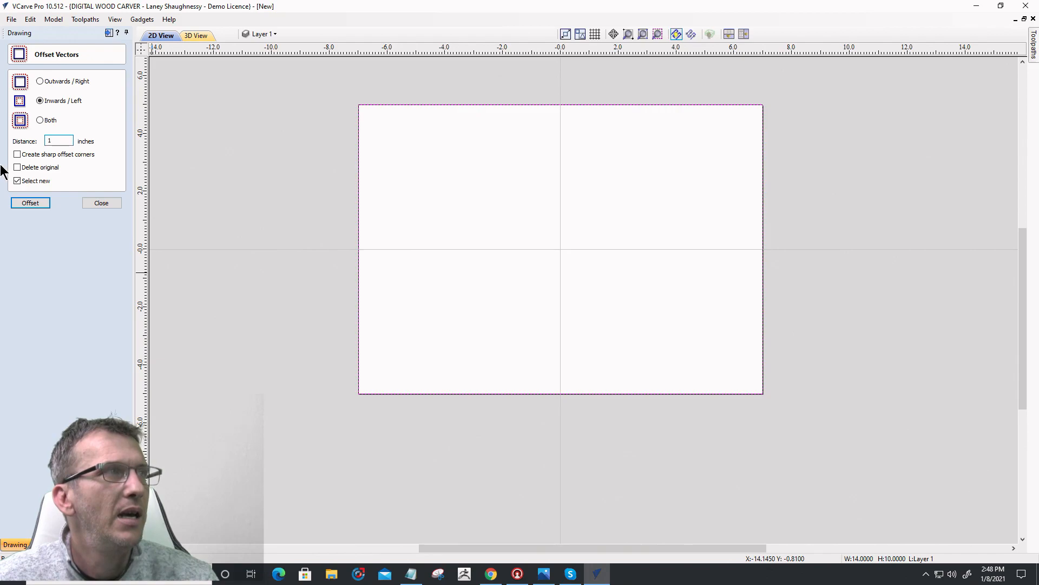
click(17, 155)
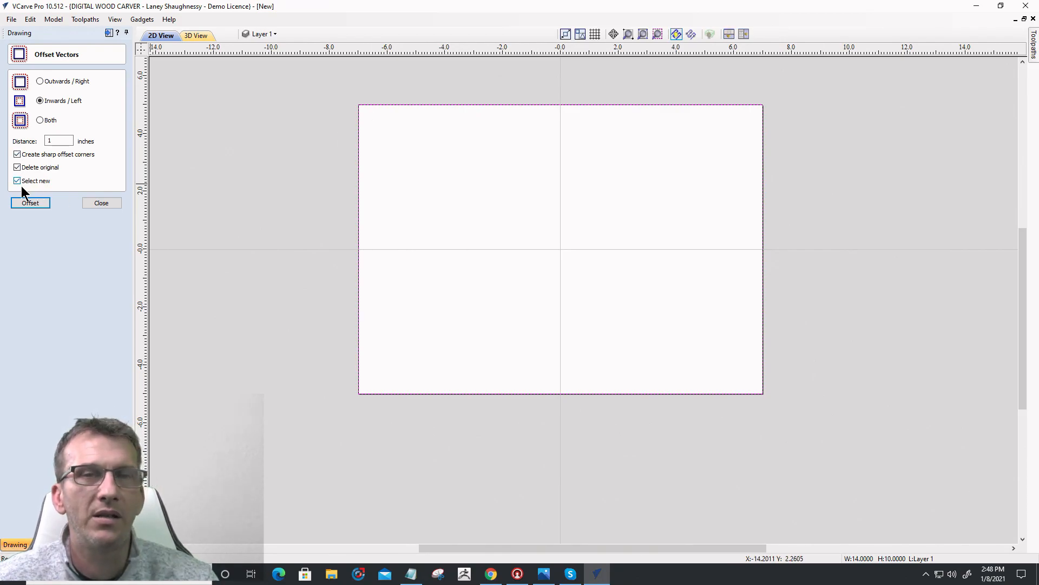
click(28, 203)
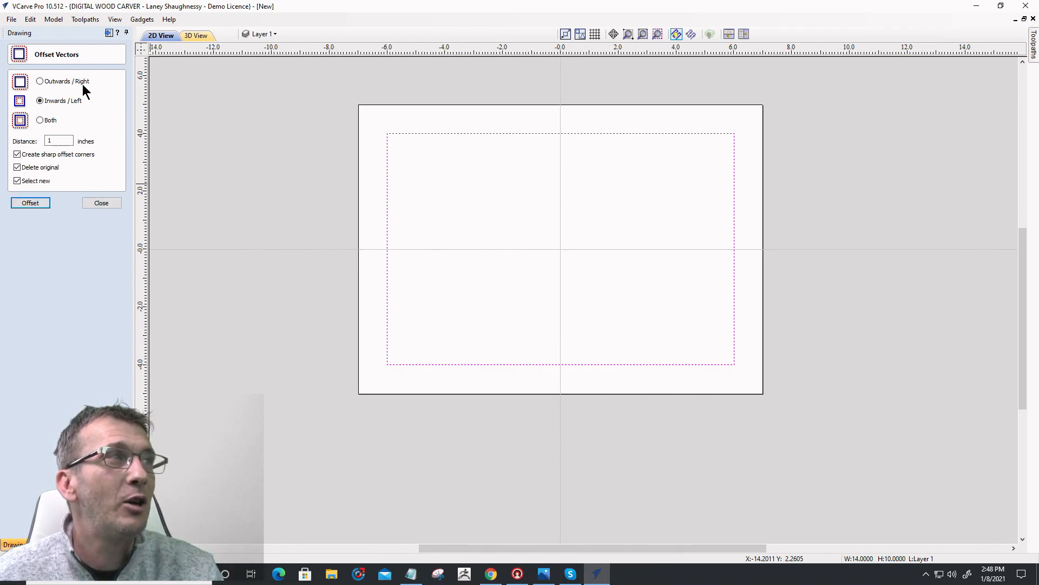
click(108, 204)
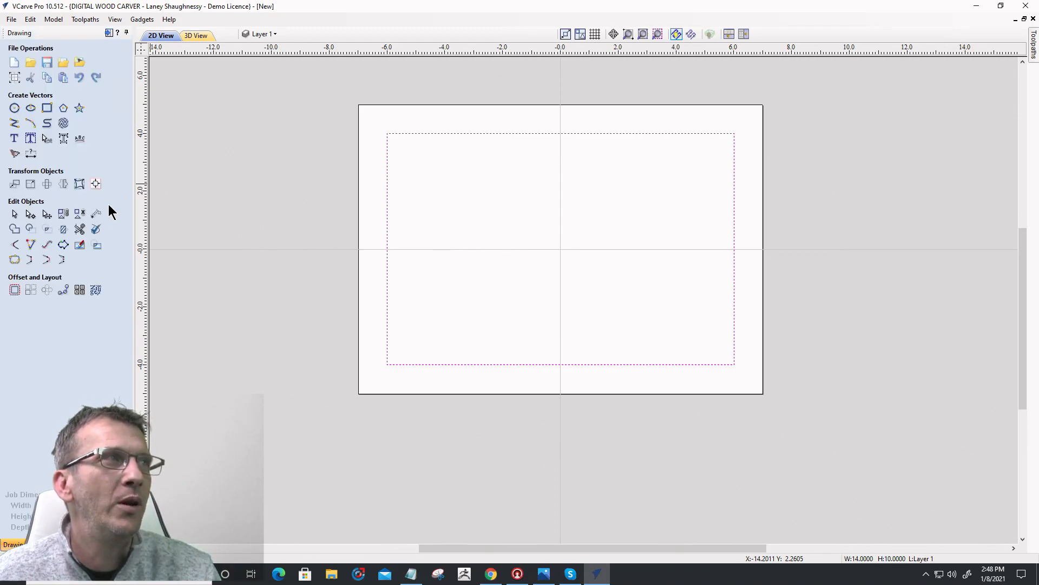
- Check the offset rectangle's size in the Draw Rectangle settings, and deselect it
click(46, 108)
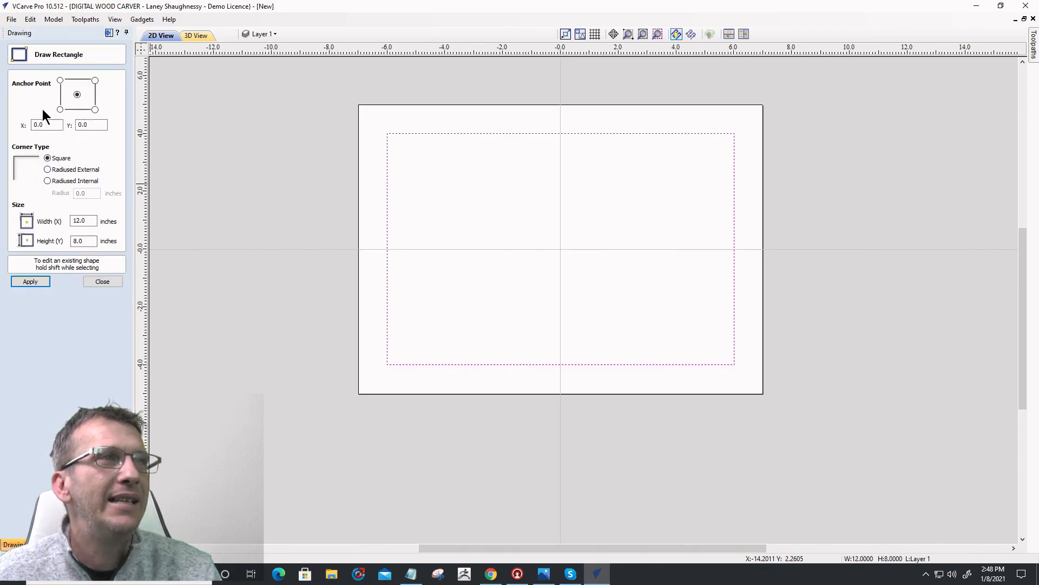
click(92, 281)
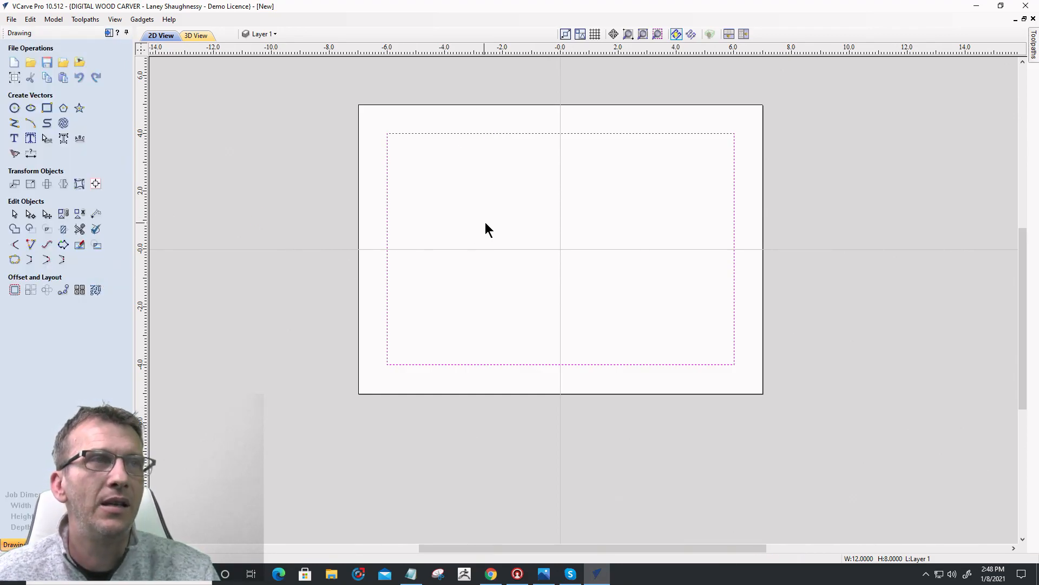
click(529, 210)
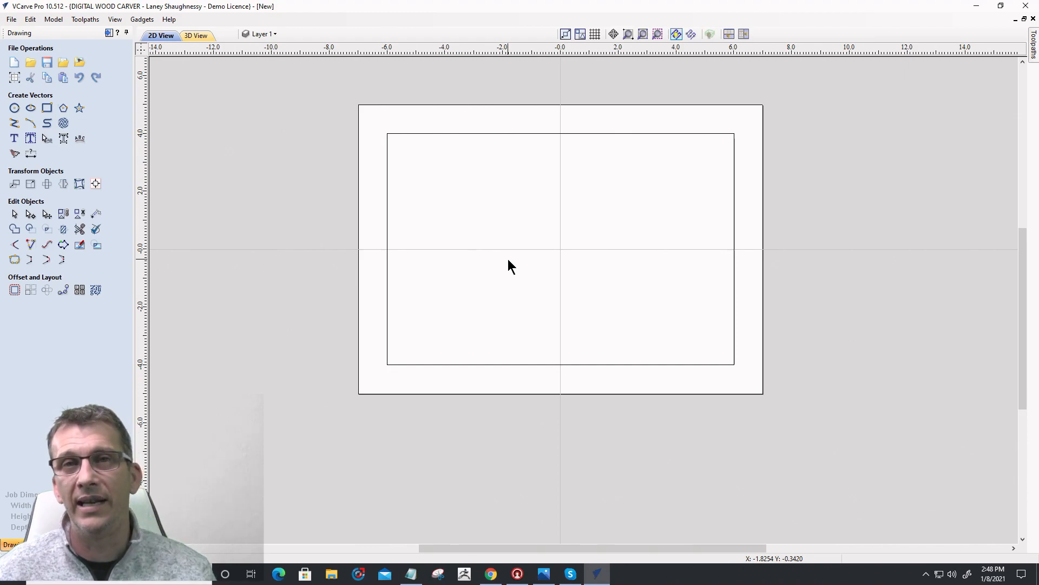
- Give the inner rectangle radiused internal corners of 0.75 inches, and adjust their radius interactively to 0.7 inches
click(425, 133)
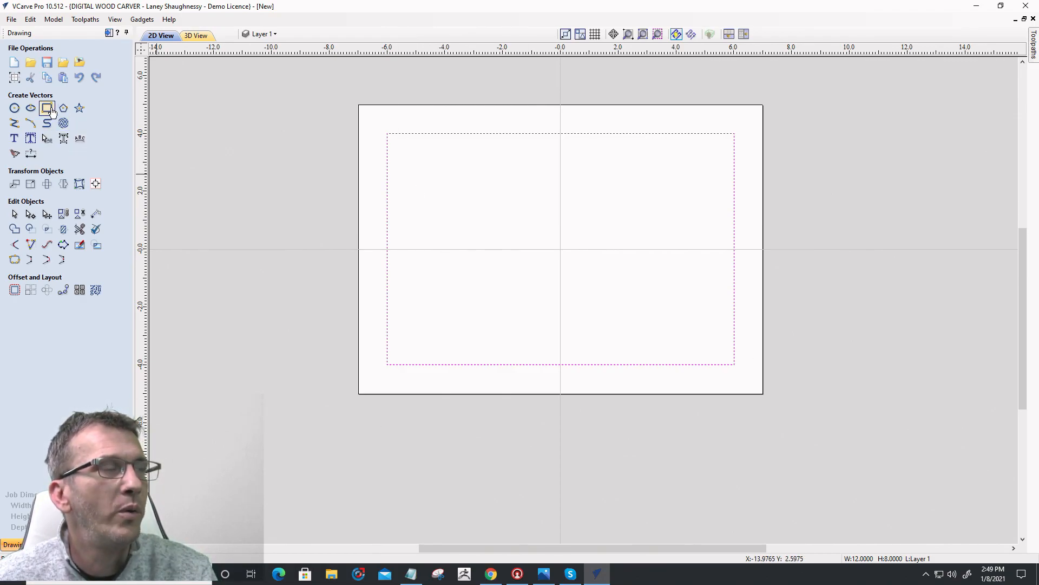
click(47, 109)
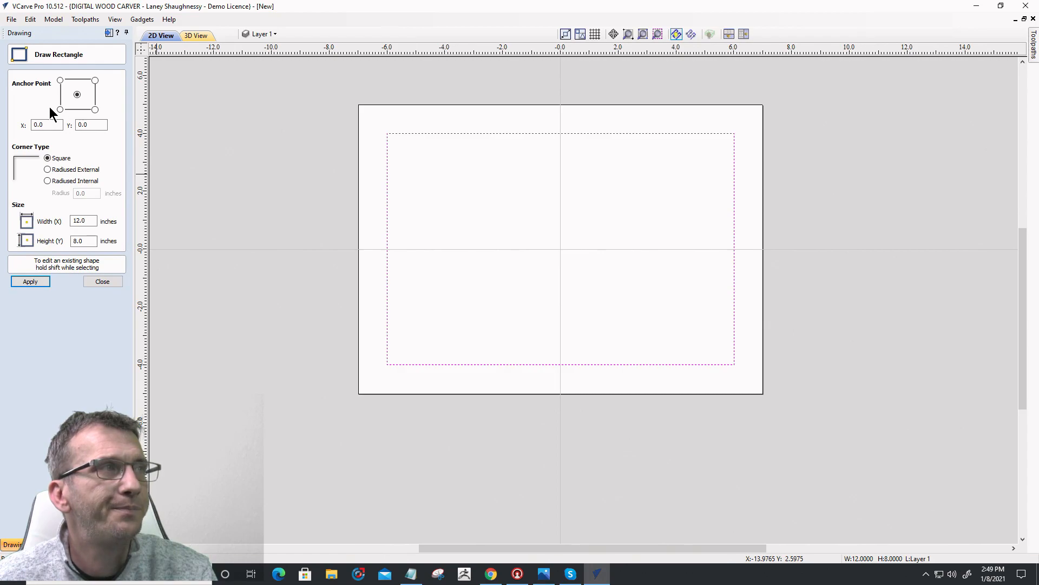
click(49, 181)
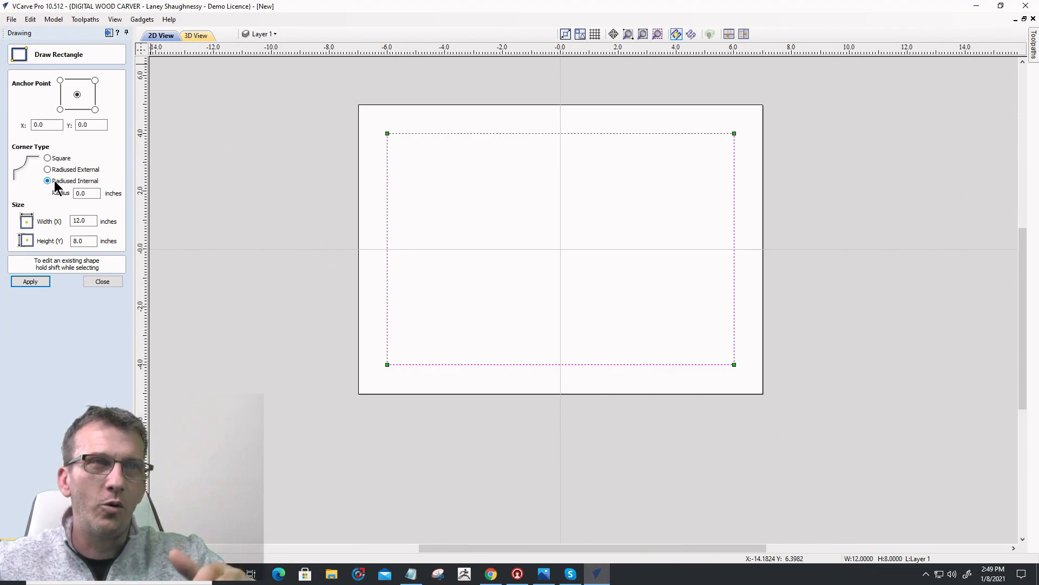
double_click(78, 192)
text(.75)
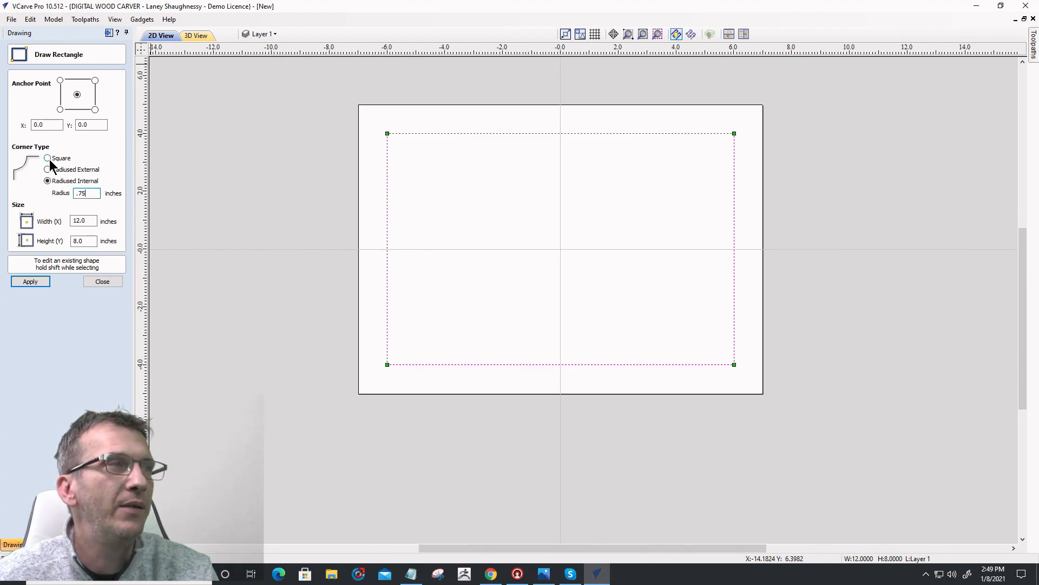
click(31, 281)
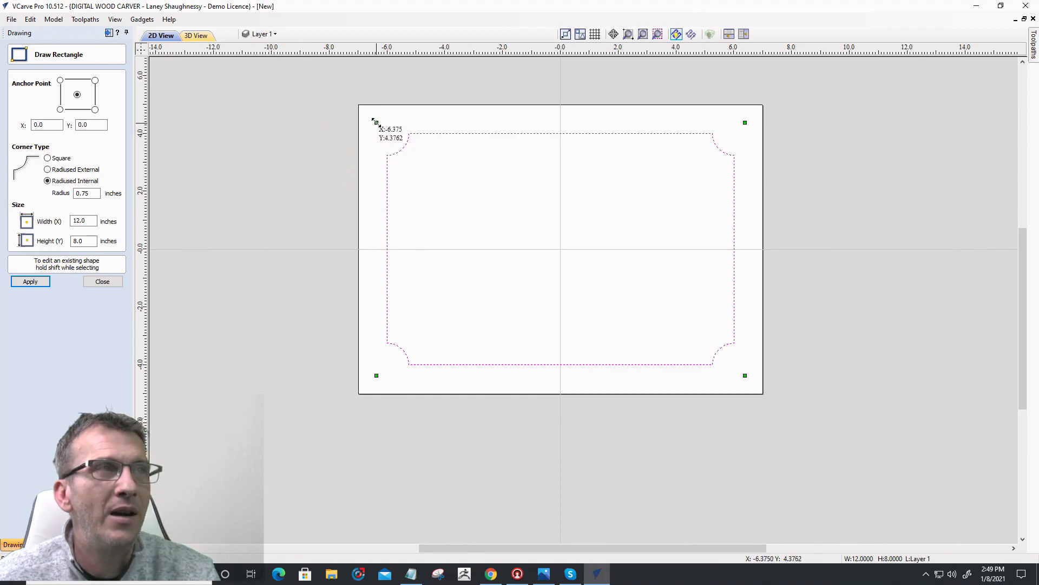
mouse_move(378, 121)
mouse_down()
mouse_move(365, 109)
mouse_move(439, 179)
mouse_move(368, 114)
mouse_move(427, 168)
mouse_move(377, 122)
mouse_up()
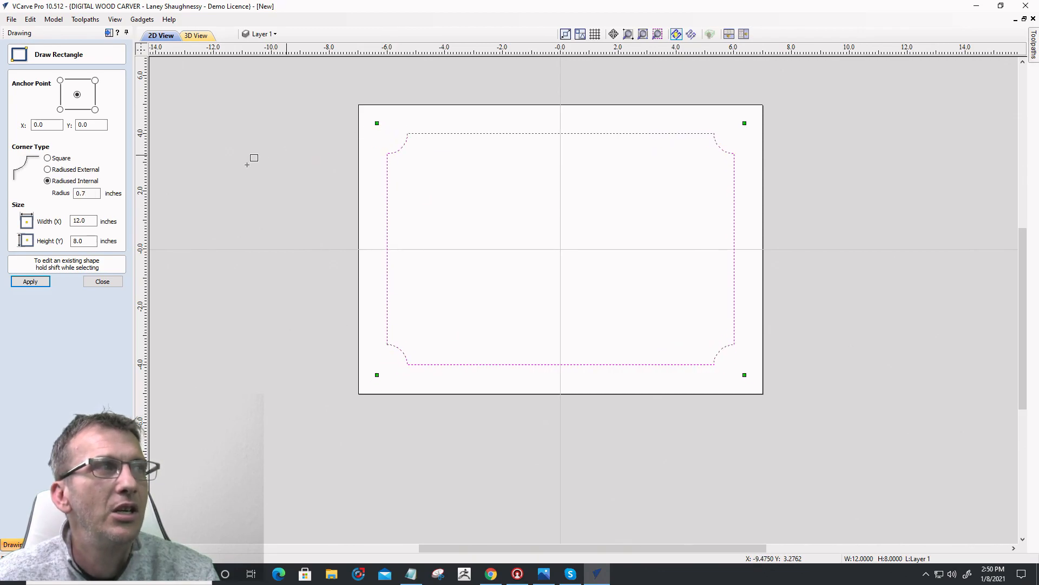
- Set the inner rectangle's internal corner radius to 0.75 inches, apply it, and finish editing the rectangle
mouse_move(378, 126)
mouse_down()
mouse_move(401, 158)
mouse_move(359, 109)
mouse_move(388, 147)
mouse_move(371, 133)
mouse_up()
click(93, 193)
double_click(93, 194)
text(.75)
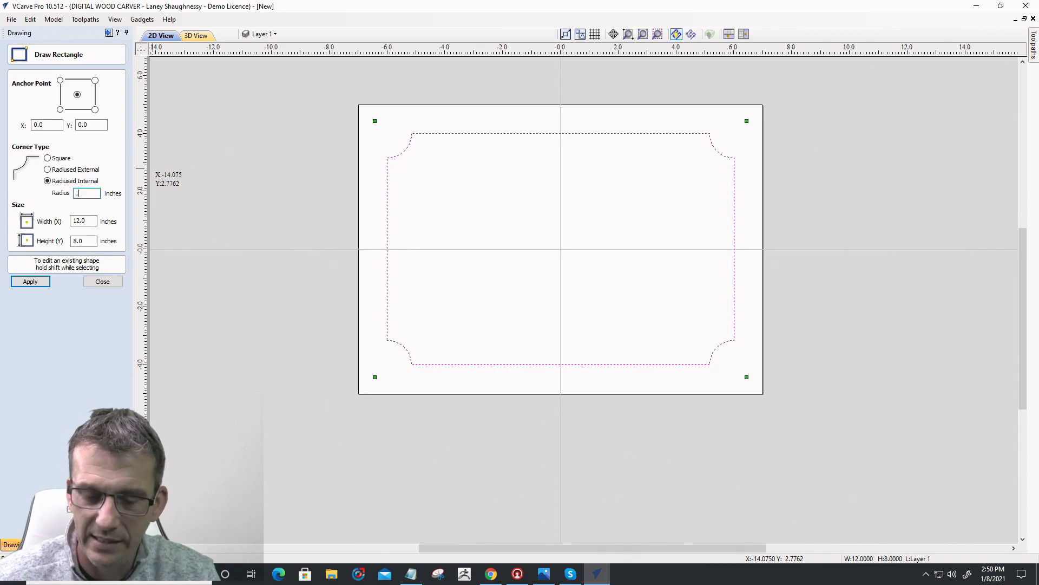
click(35, 283)
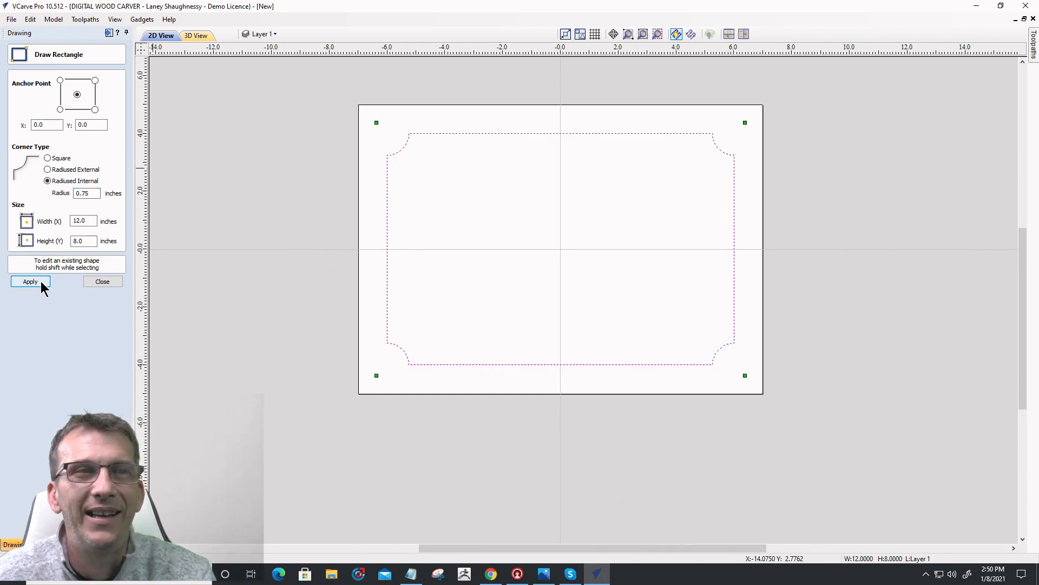
click(103, 281)
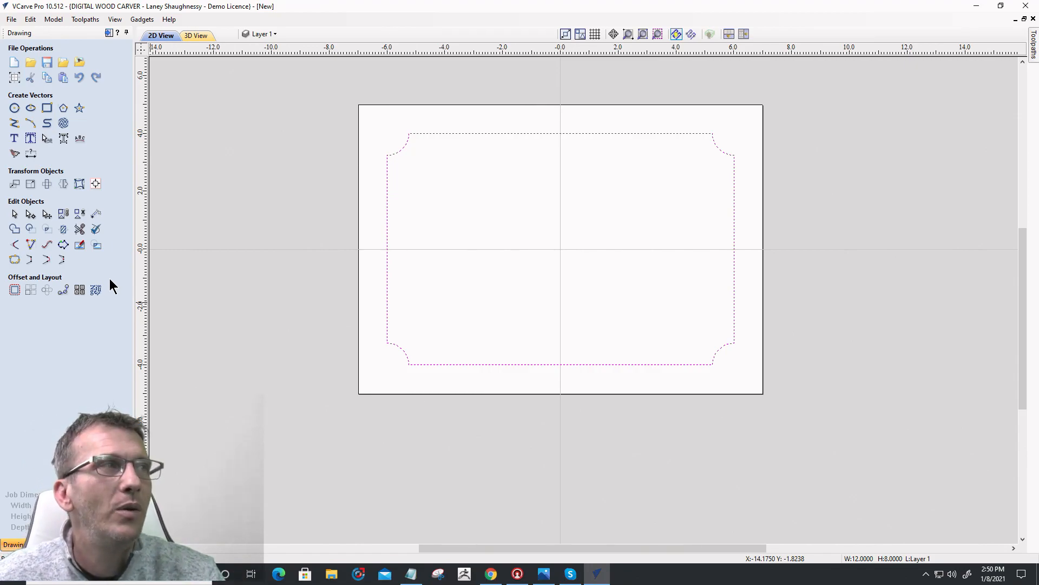
click(49, 138)
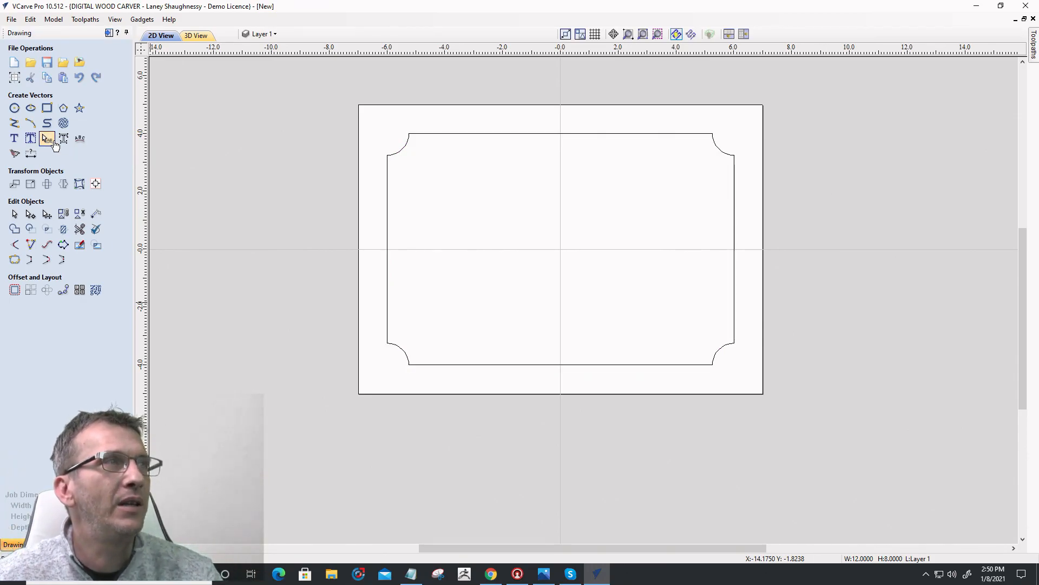
click(14, 108)
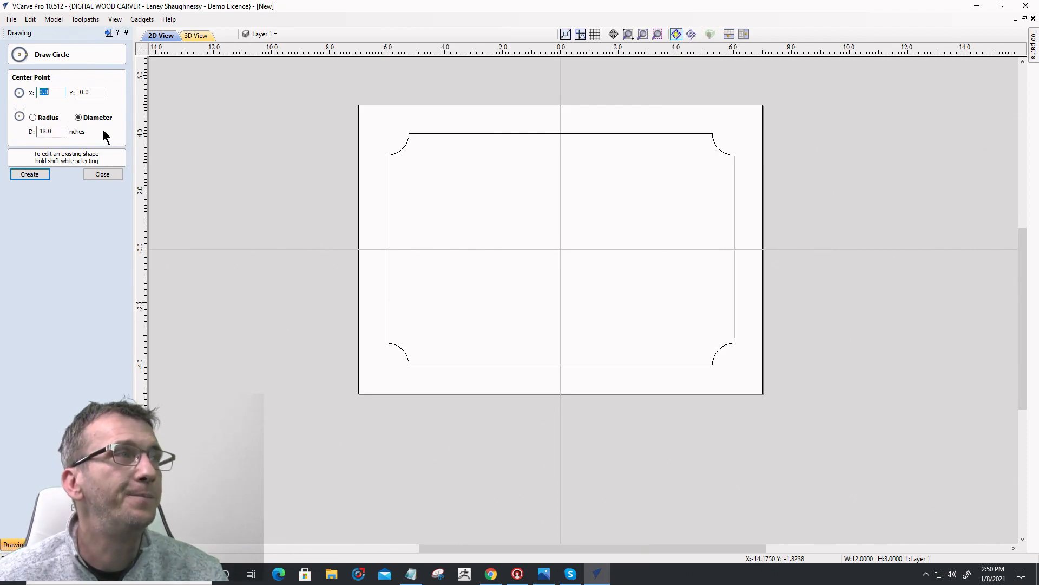
click(102, 174)
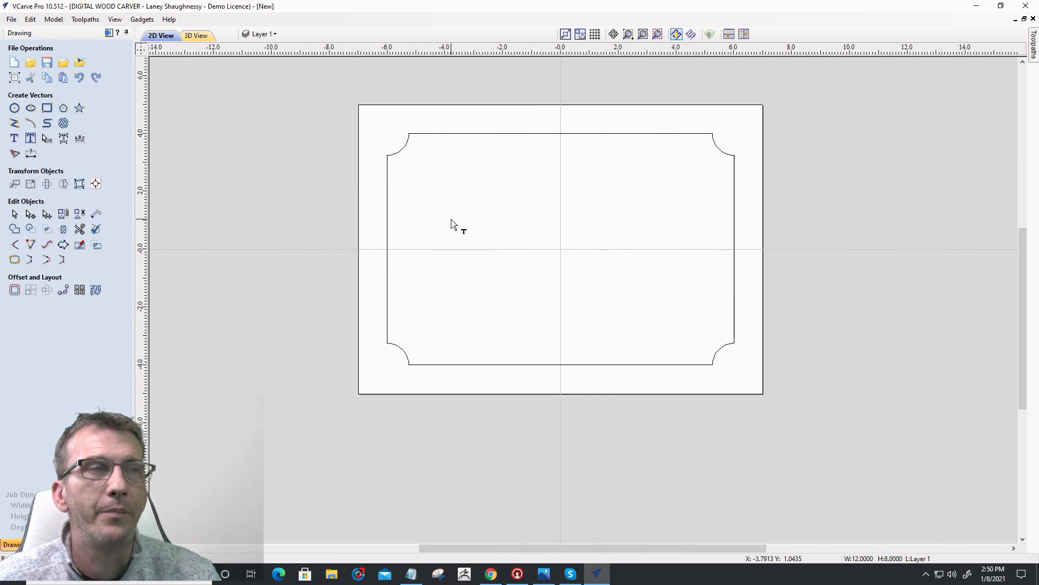
click(13, 213)
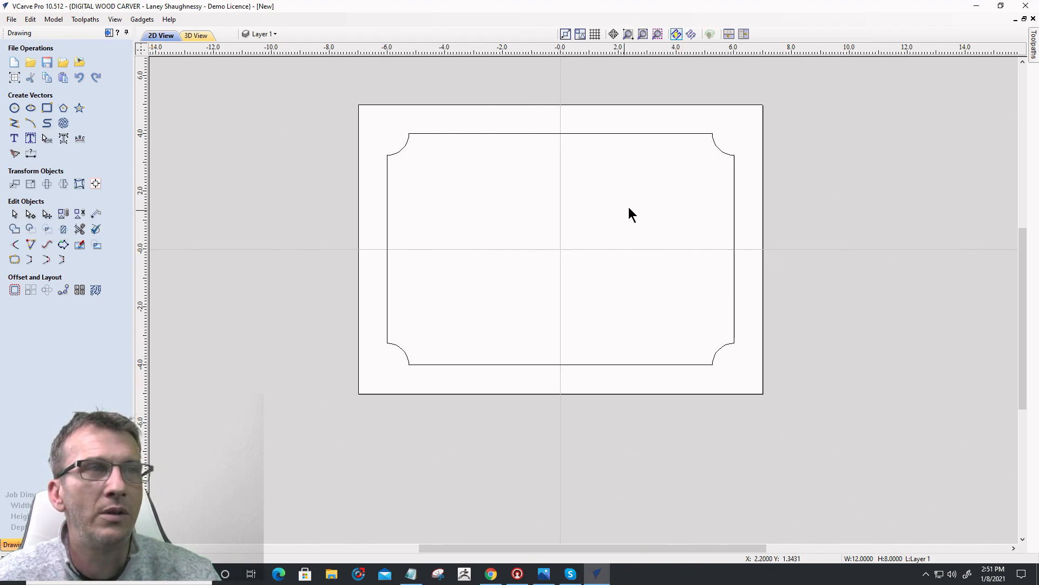
click(47, 140)
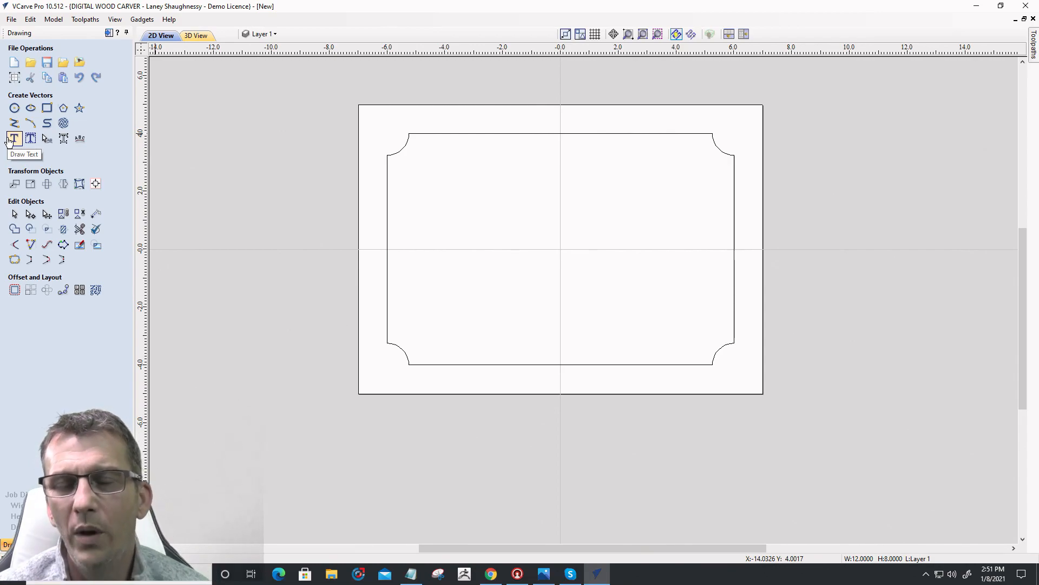
mouse_move(8, 141)
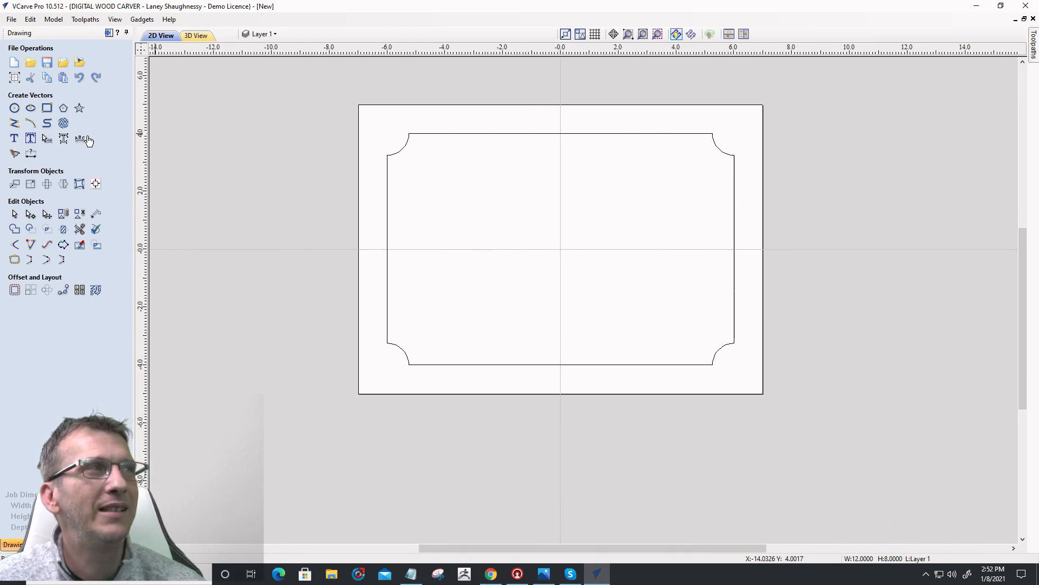
- Import the horse bitmap from the Graphic_Files folder in Downloads
click(80, 62)
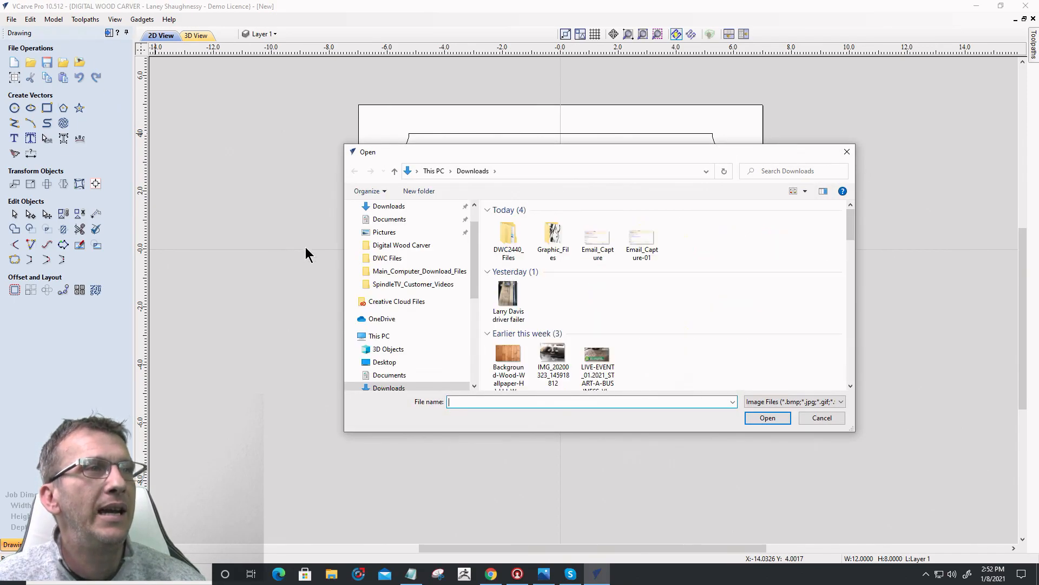
click(389, 208)
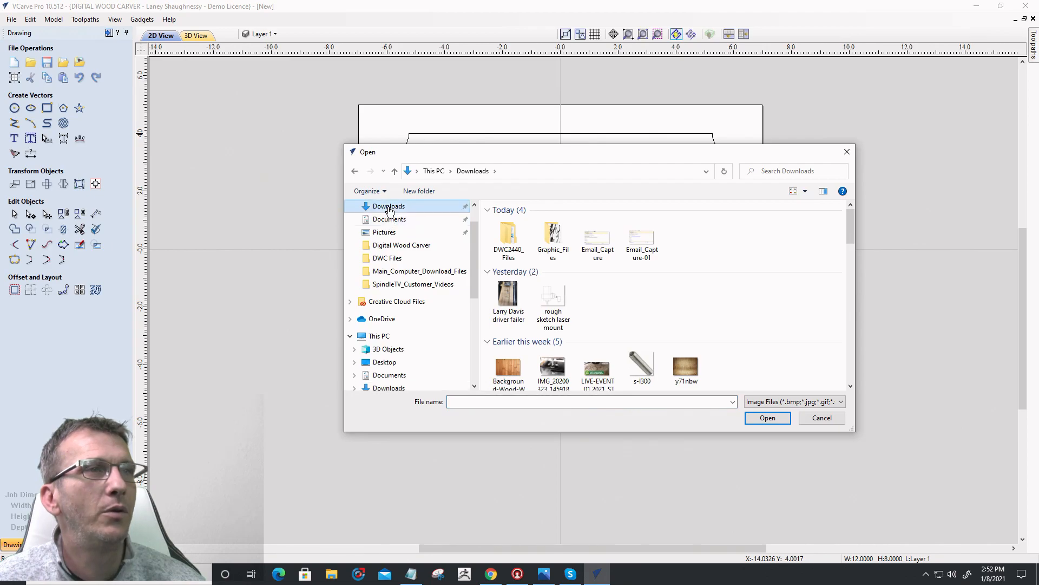
double_click(550, 236)
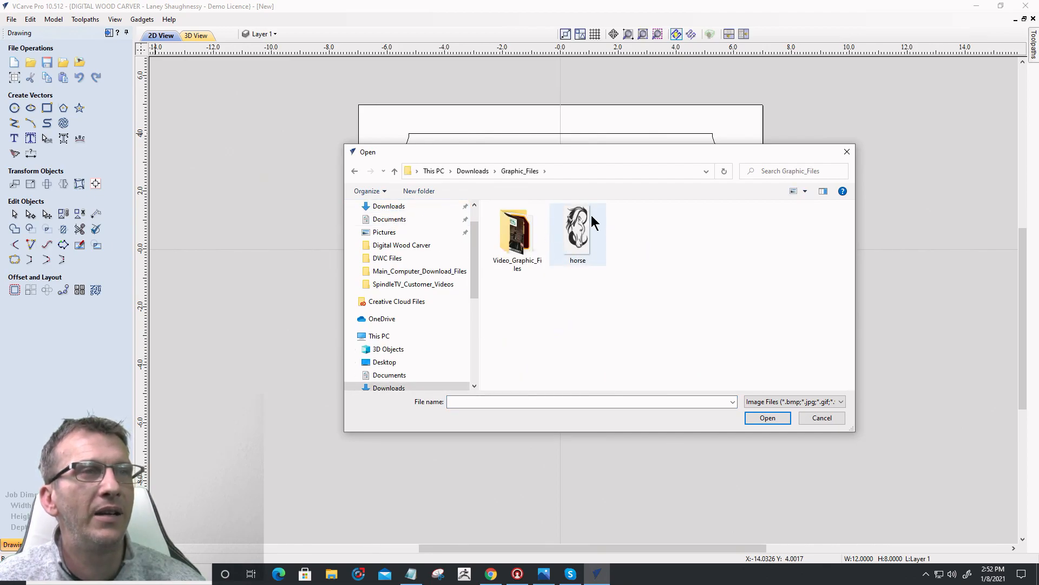
click(580, 230)
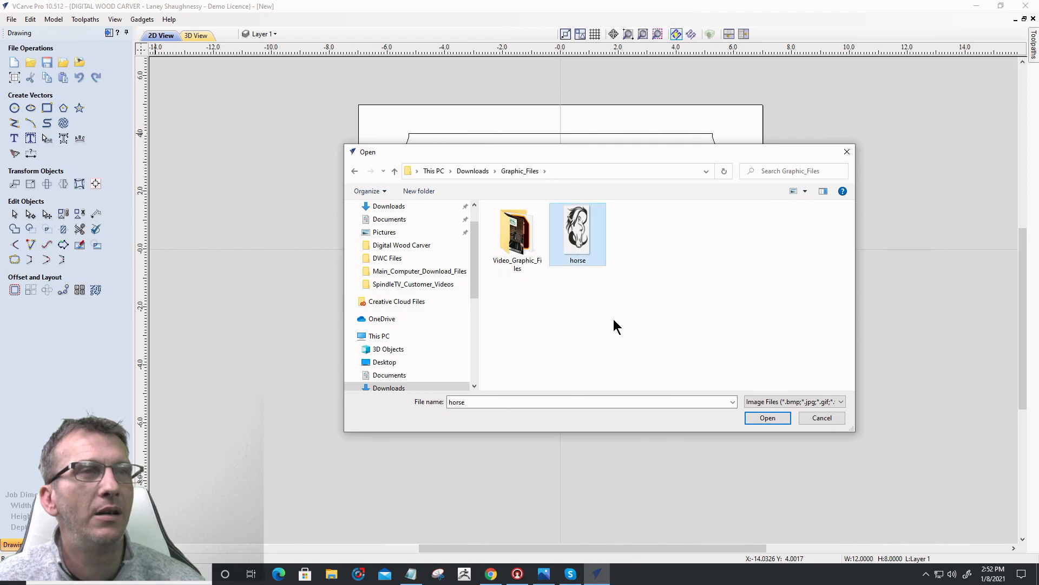
click(751, 418)
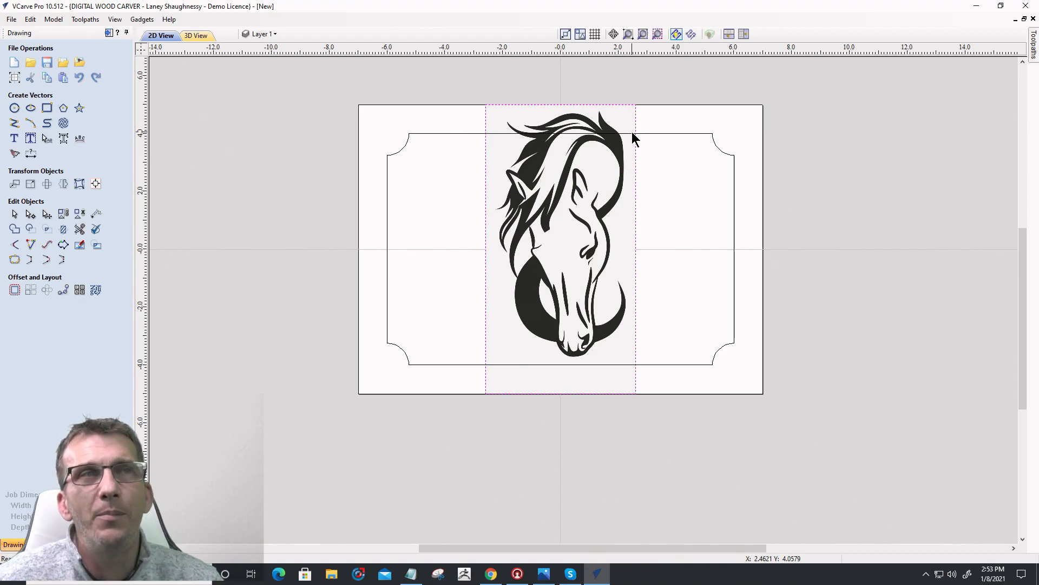
- Try scaling the horse bitmap interactively from its corner, and deselect it
click(494, 121)
mouse_move(480, 100)
mouse_down()
mouse_move(505, 120)
mouse_move(590, 303)
mouse_move(564, 197)
mouse_move(580, 301)
mouse_move(440, 52)
mouse_move(529, 290)
mouse_move(490, 113)
mouse_up()
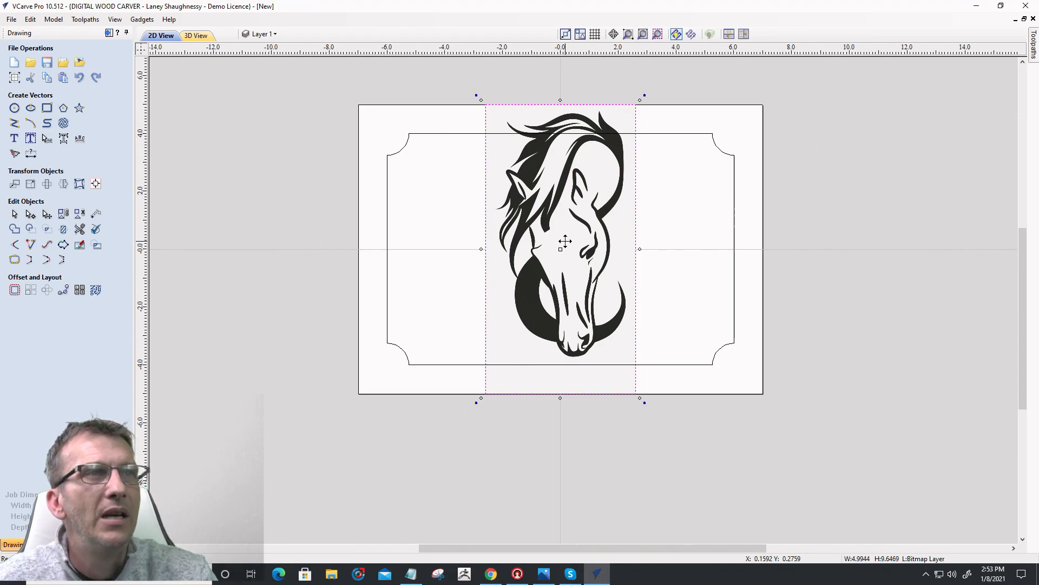
click(429, 291)
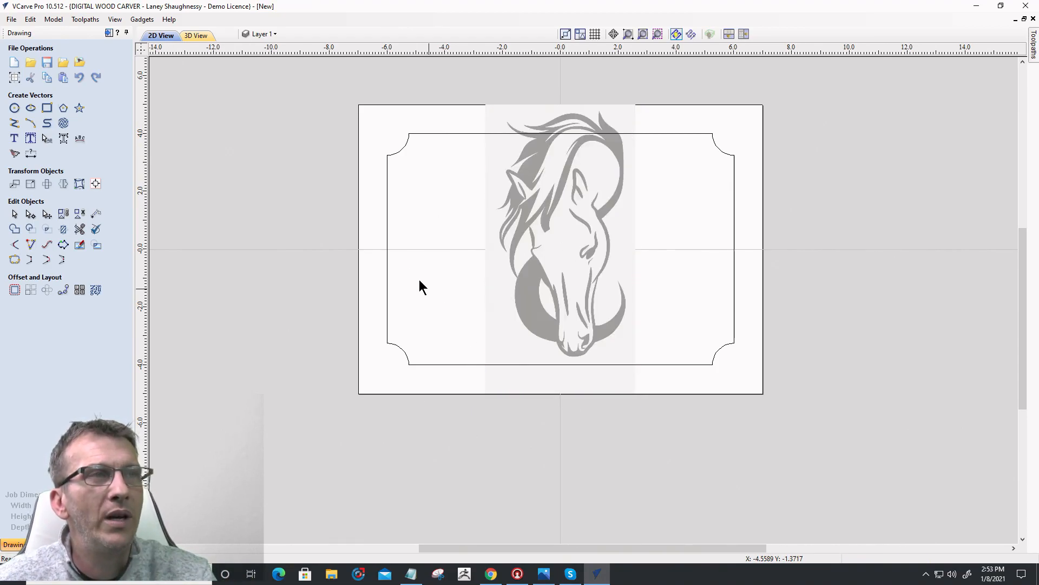
- Select the horse bitmap, and switch the Bitmap Layer and Layer 1 off and on to check what each contains
click(577, 248)
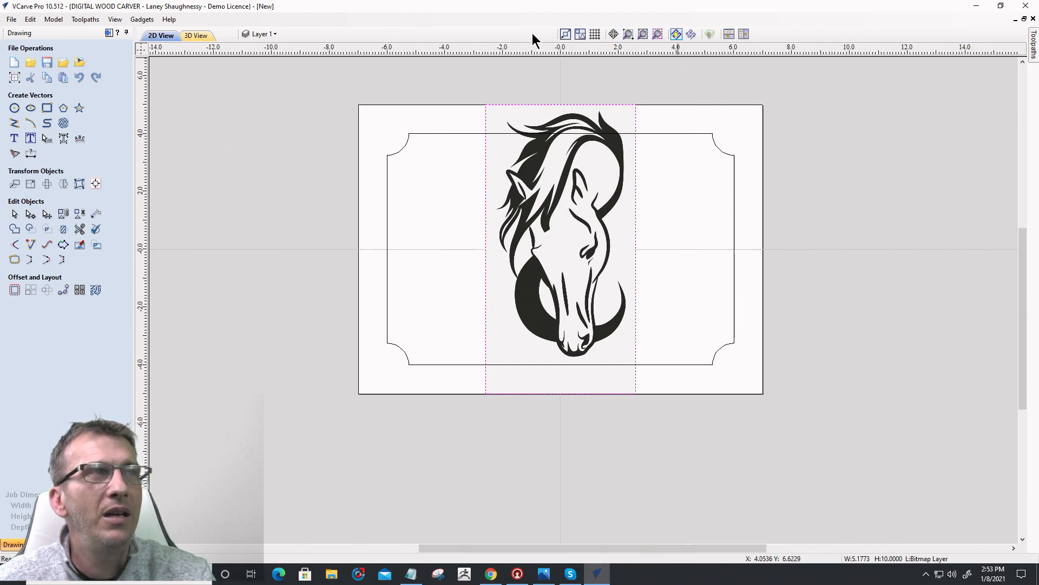
click(657, 34)
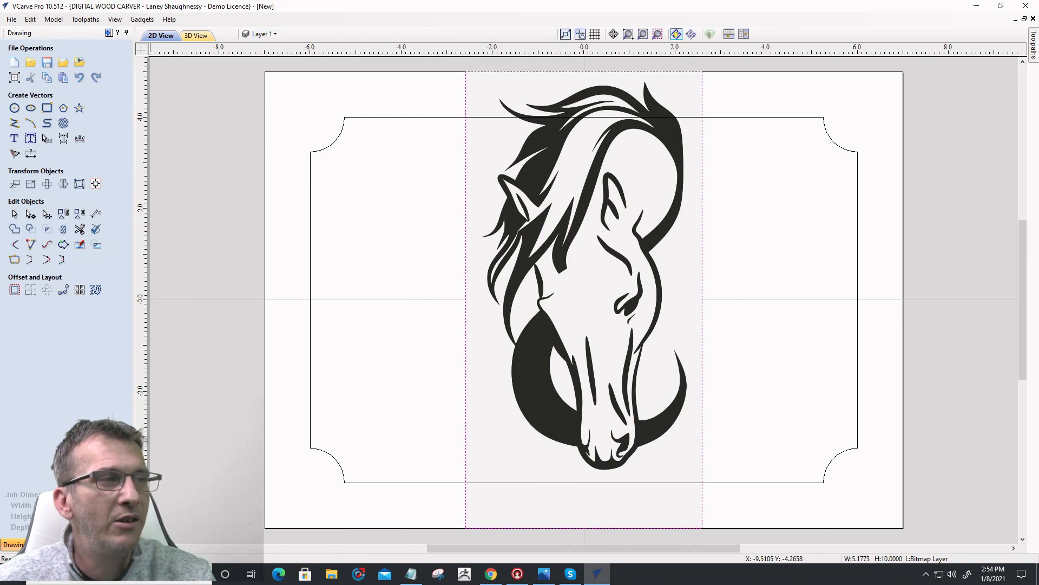
click(106, 545)
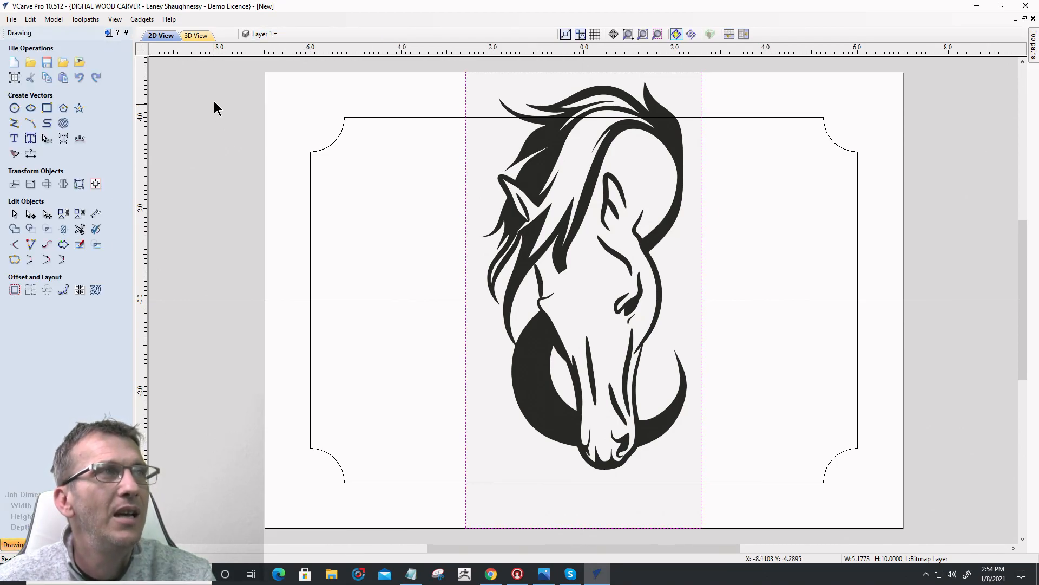
click(279, 37)
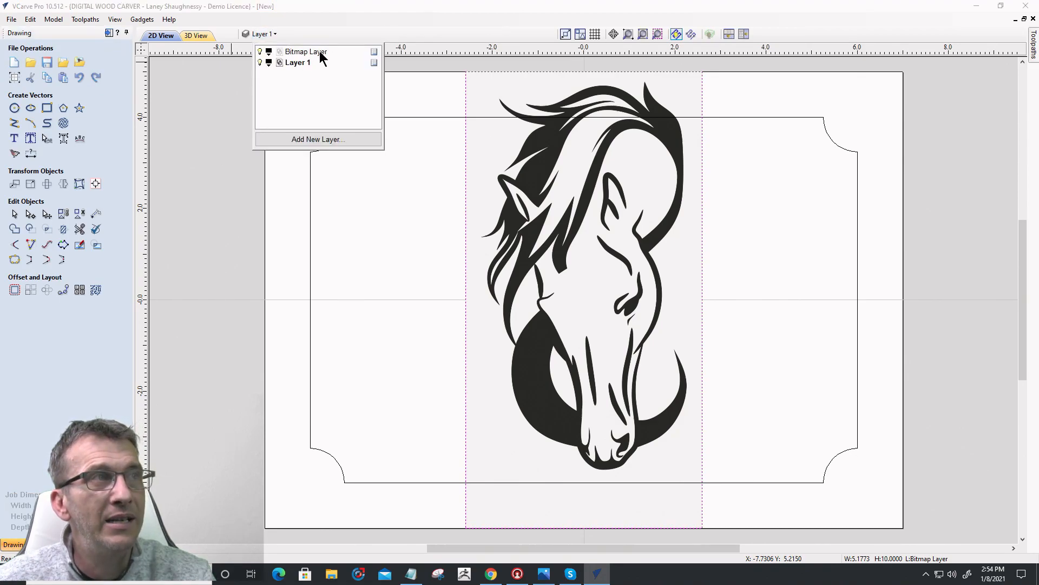
click(261, 52)
click(260, 52)
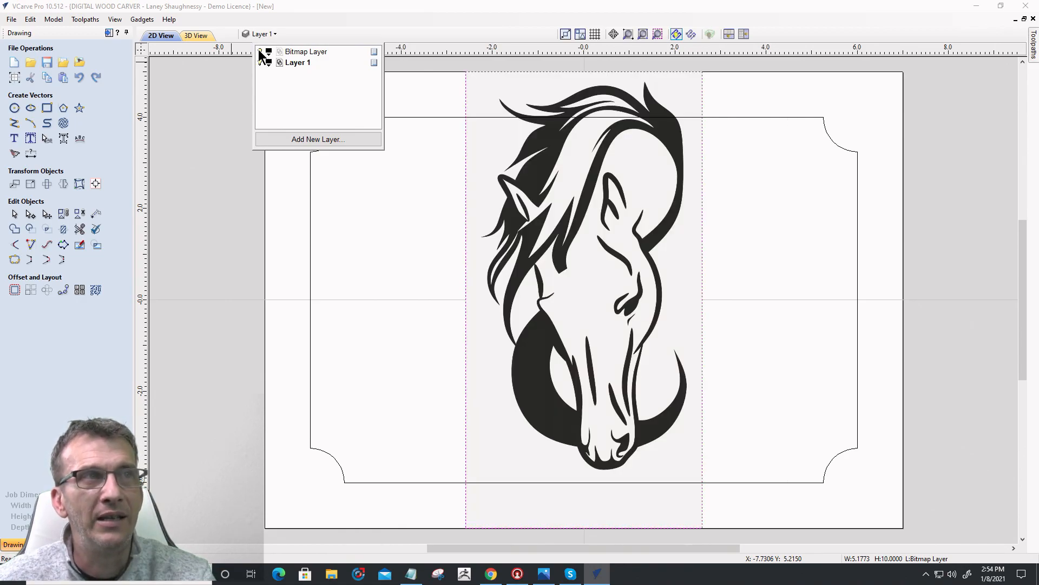
click(260, 52)
click(260, 52)
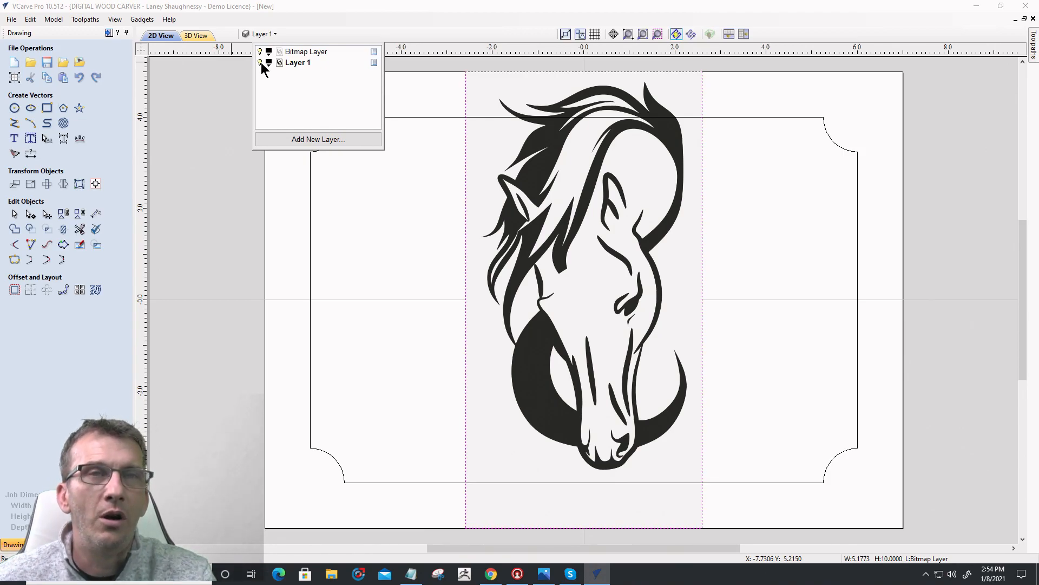
click(260, 63)
click(260, 63)
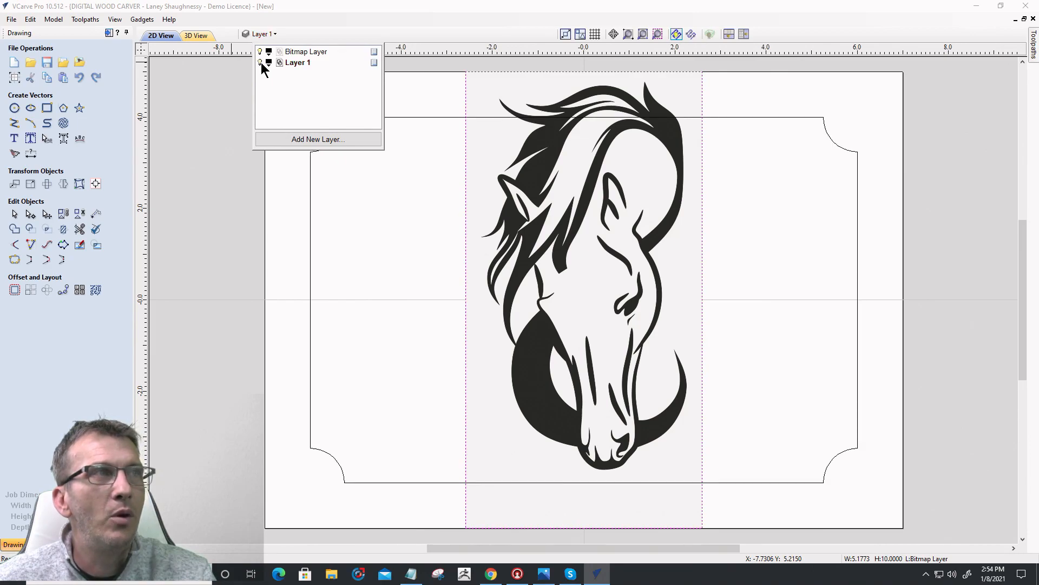
click(260, 63)
click(260, 63)
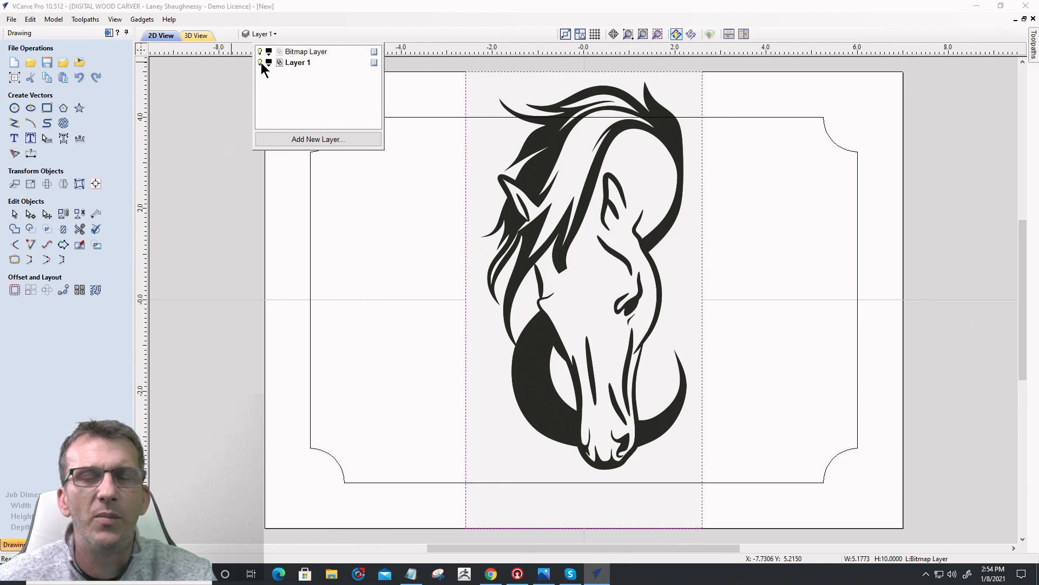
- Add a new layer named Horse as the active layer, and hide Layer 1
click(312, 140)
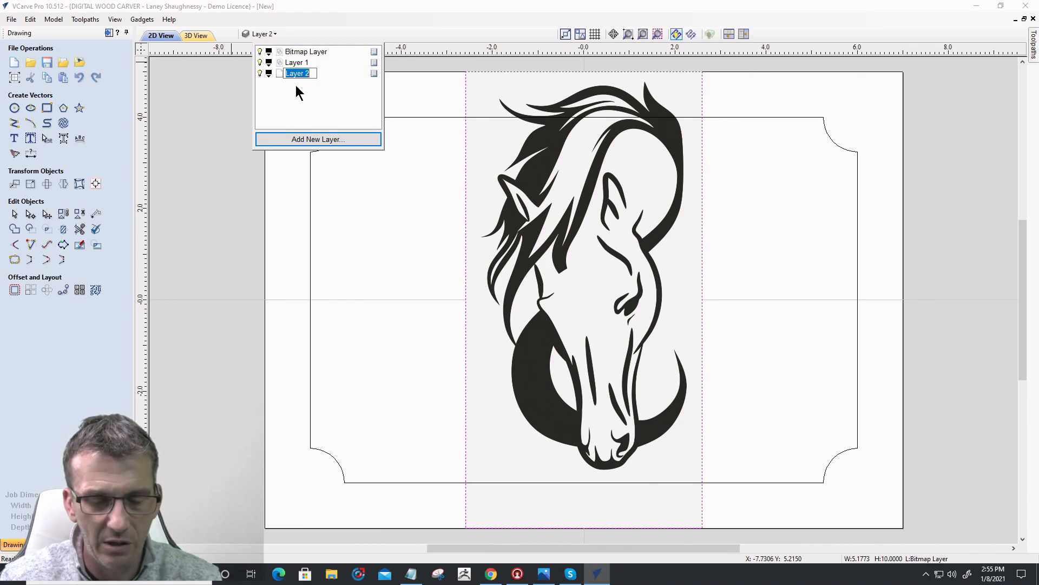
text(Horse)
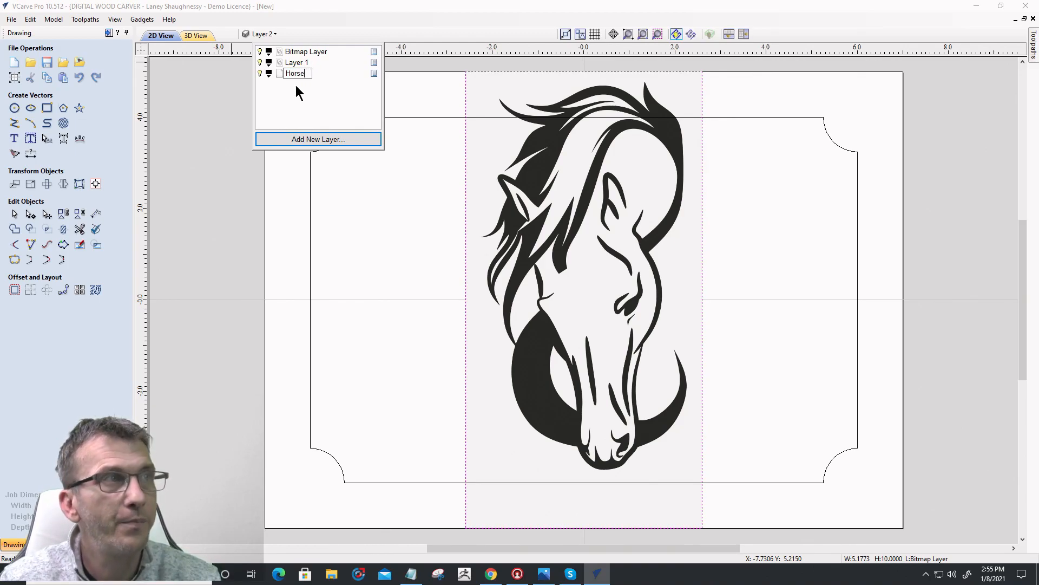
key(Return)
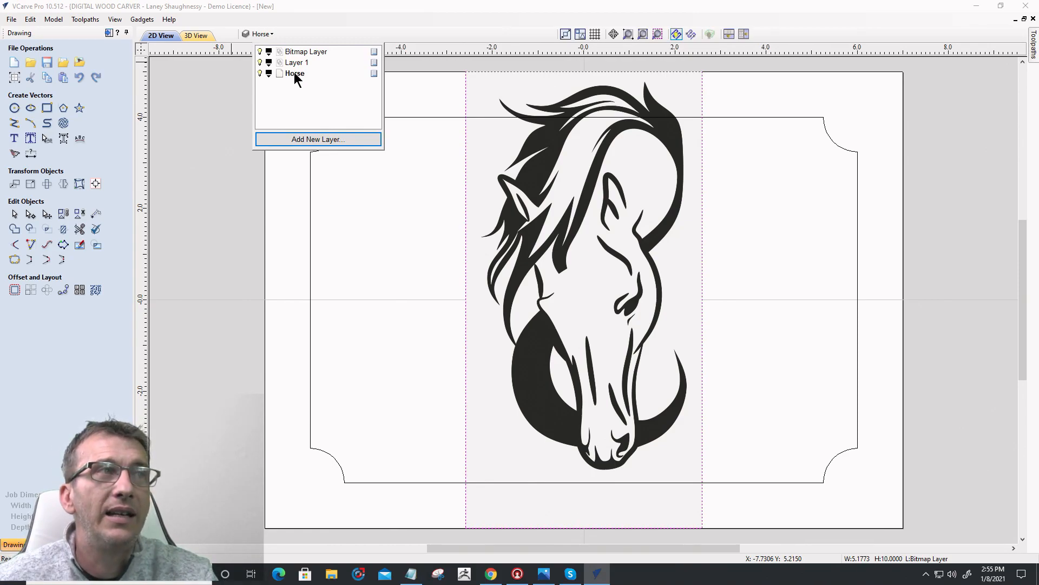
click(295, 62)
click(295, 52)
click(295, 64)
click(294, 75)
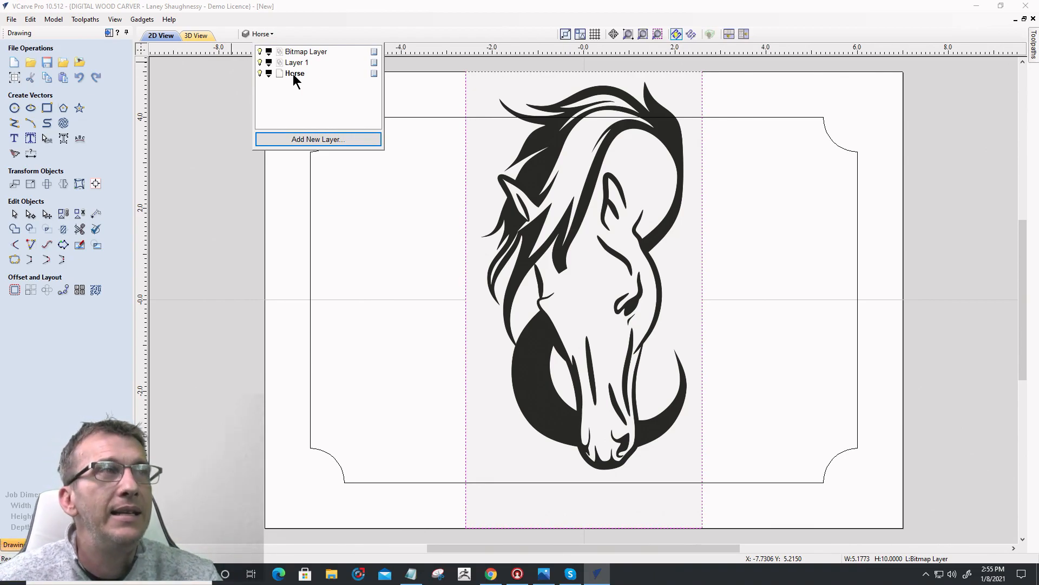
click(260, 63)
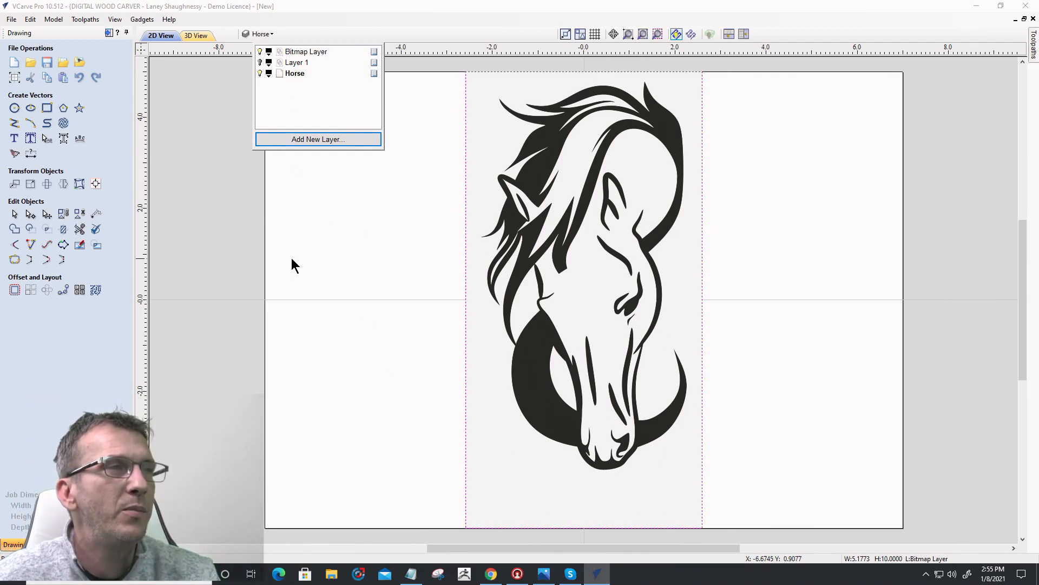
click(330, 236)
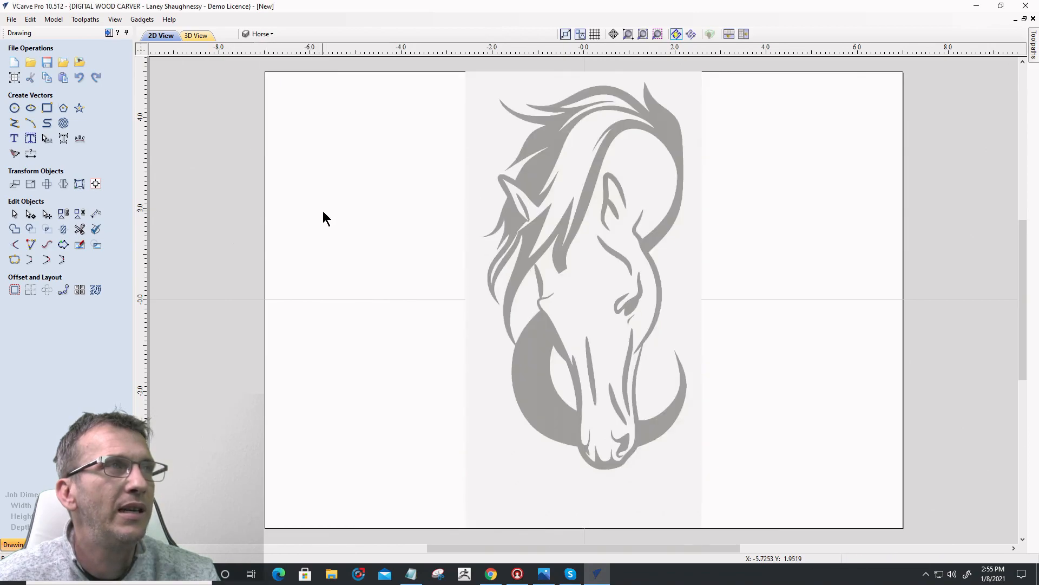
- Start tracing the horse bitmap, and set the bitmap fading to 0%
click(572, 239)
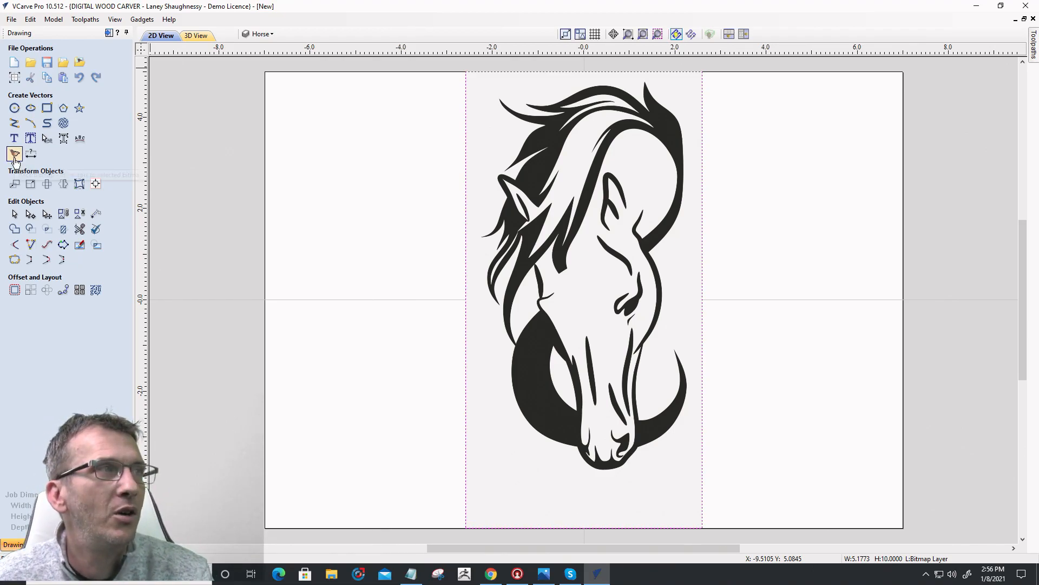
click(15, 155)
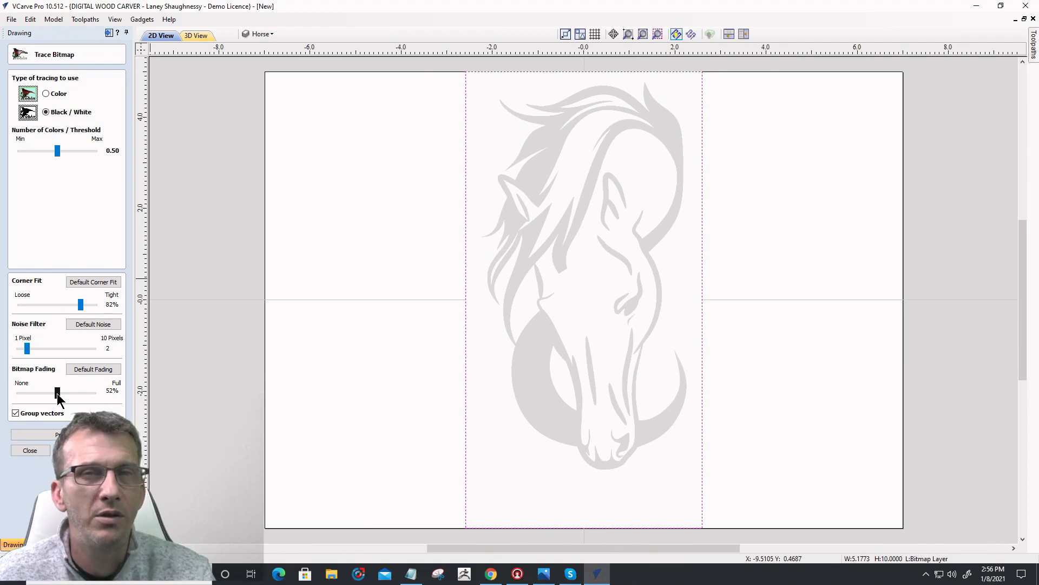
drag(57, 393, 9, 393)
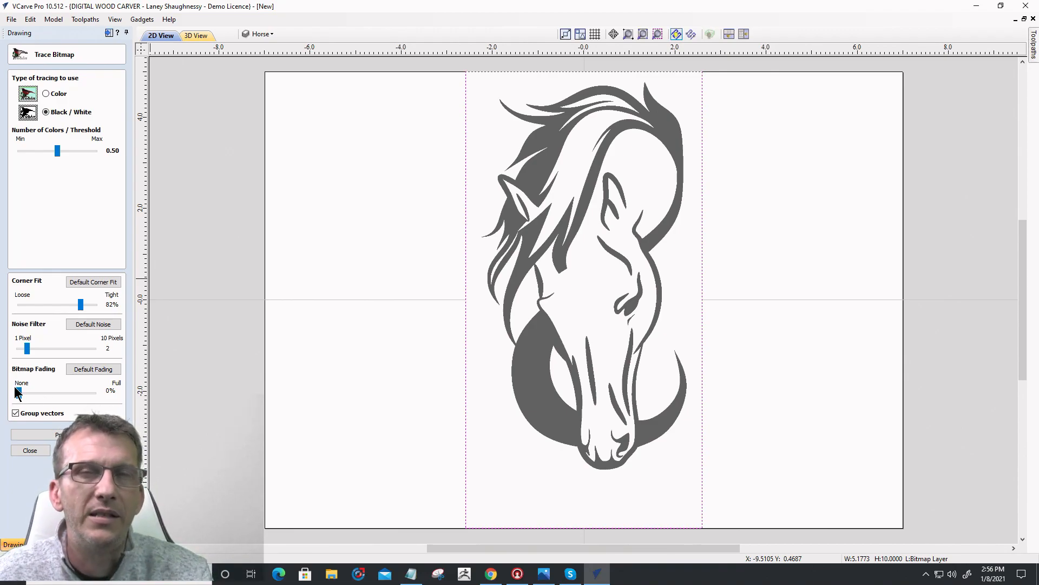
- Compare the Color and Black / White tracing types, and set the tracing type to Color
click(46, 94)
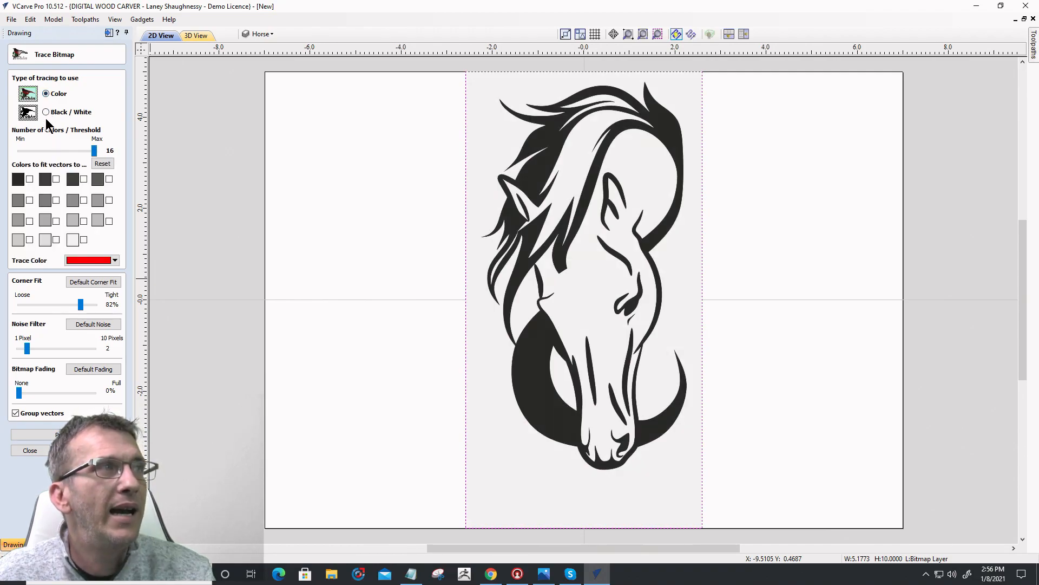
click(47, 112)
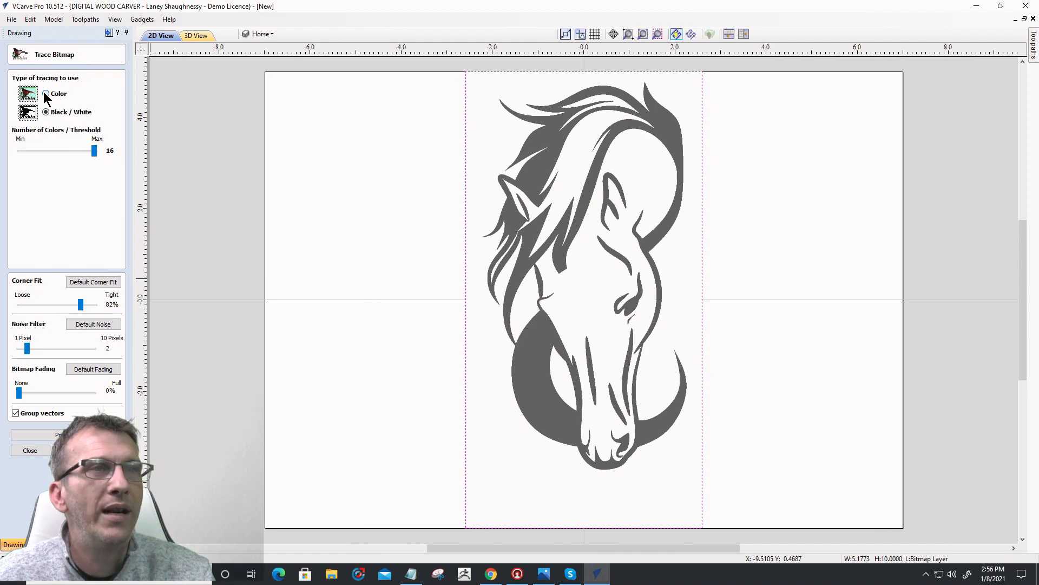
click(45, 95)
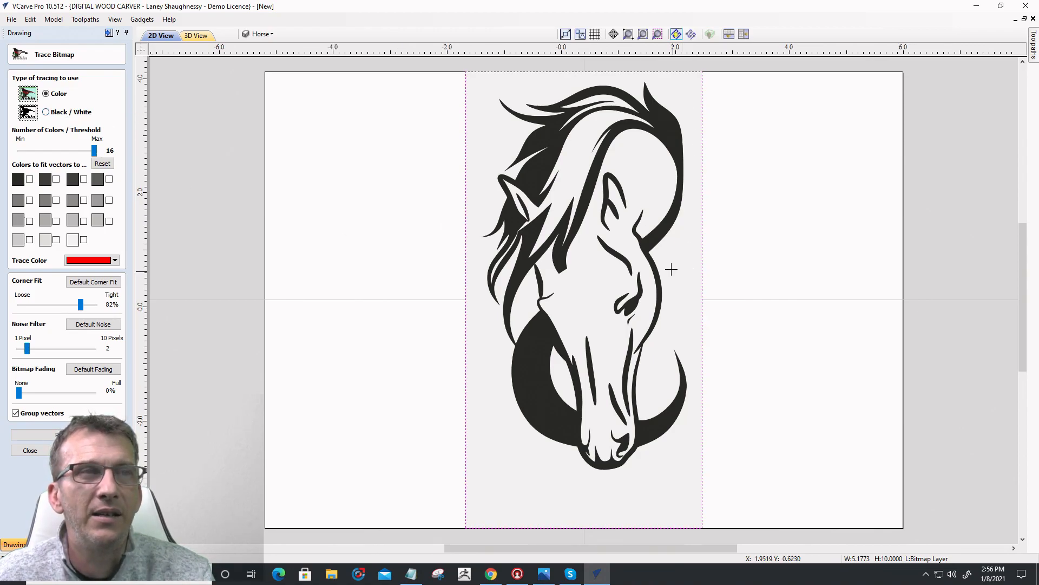
- Examine the edge pixels of the horse outline up close, and check the available trace colors
scroll(683, 274, up, 6)
scroll(601, 268, up, 6)
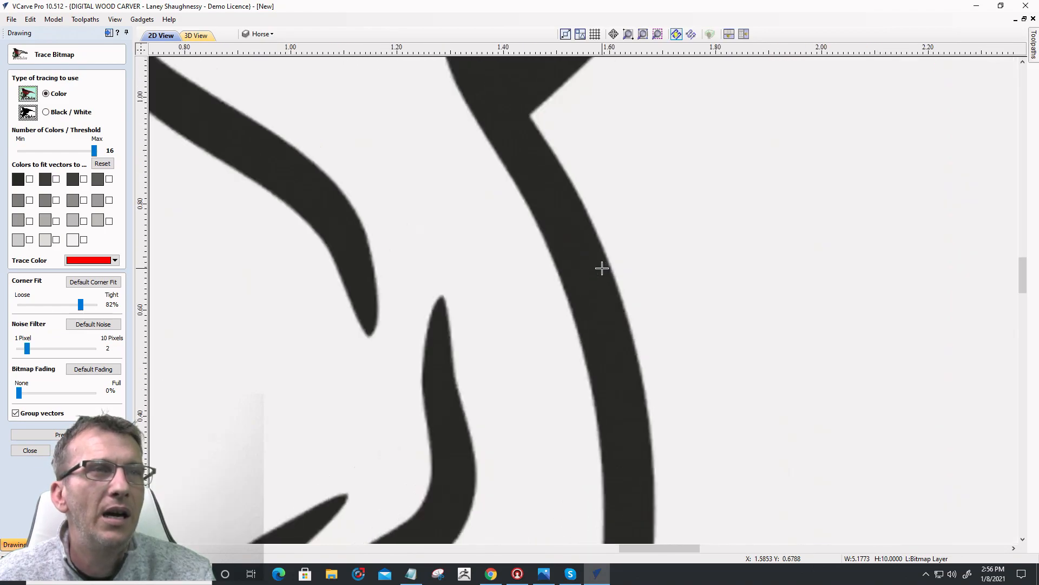
scroll(614, 265, up, 2)
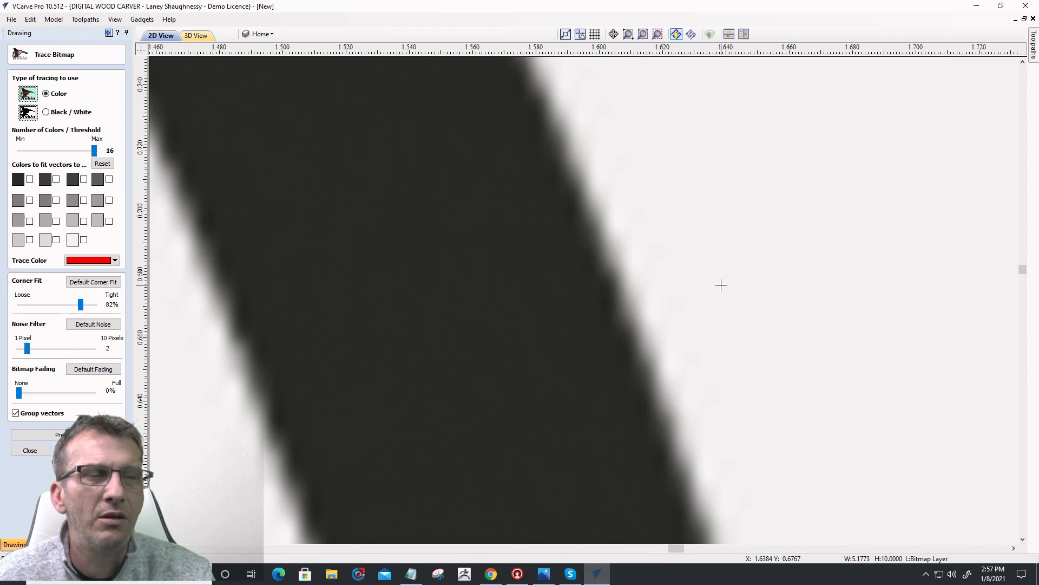
scroll(725, 285, down, 5)
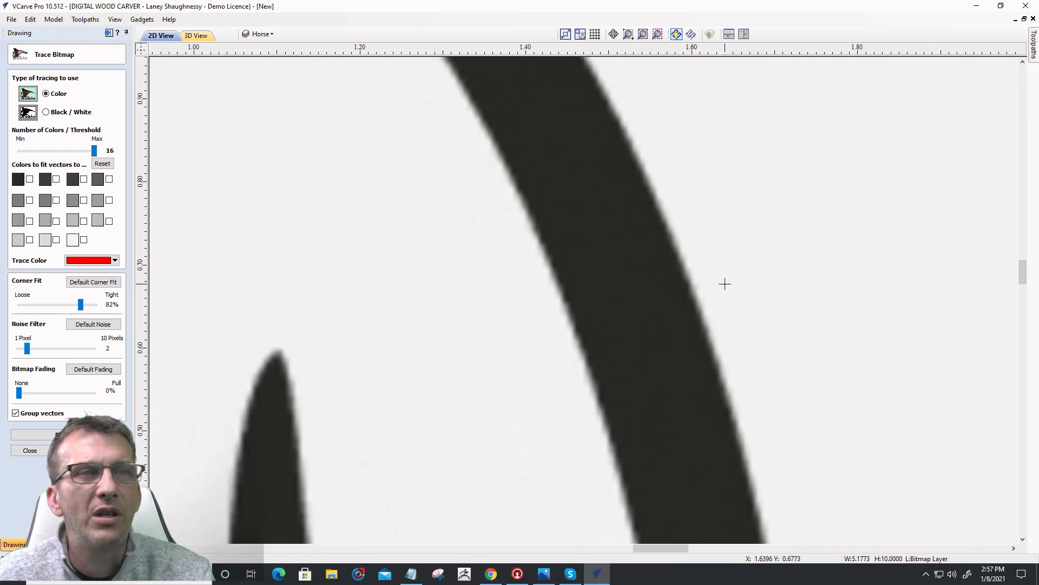
scroll(724, 283, down, 6)
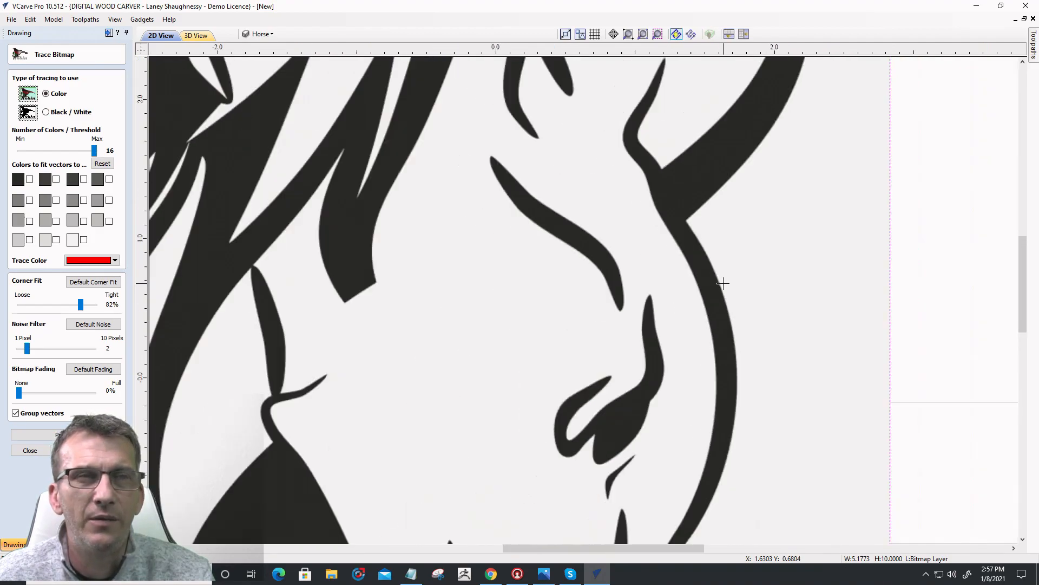
scroll(722, 283, down, 4)
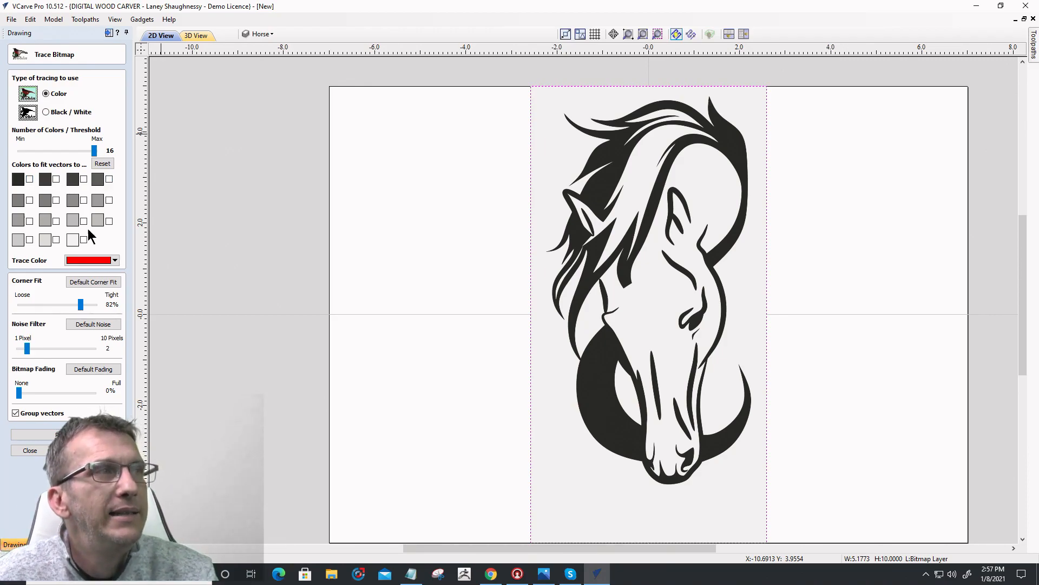
click(103, 261)
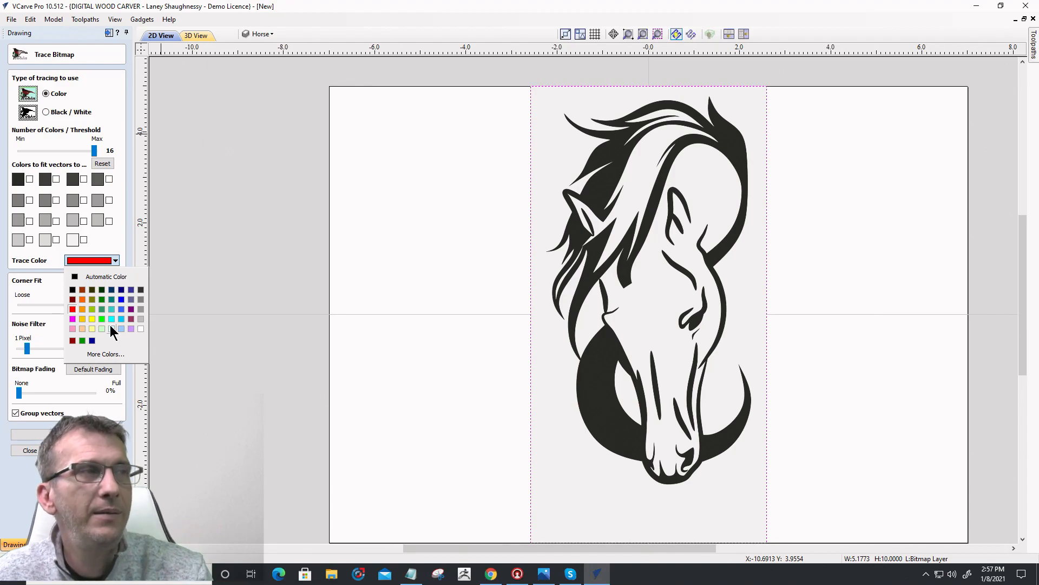
click(88, 260)
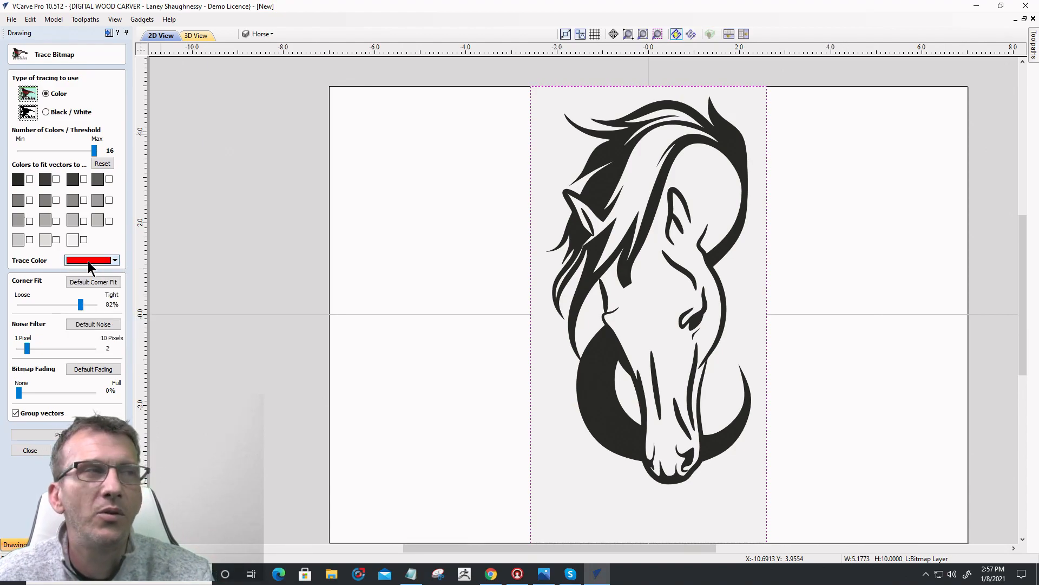
- Include the eight darkest shades, the first two rows of colors, in the vector fit
click(30, 179)
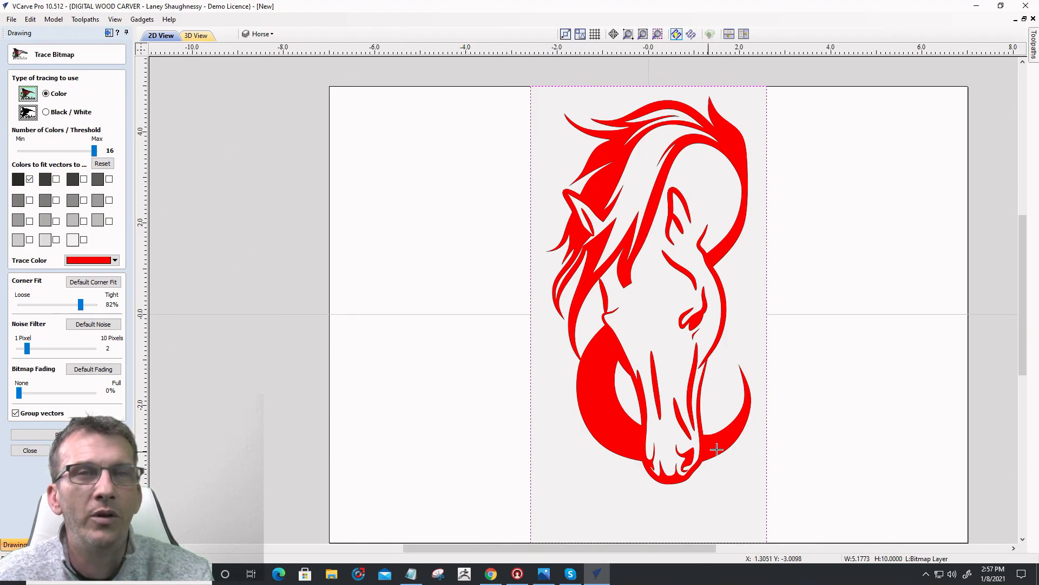
click(56, 179)
scroll(651, 251, up, 6)
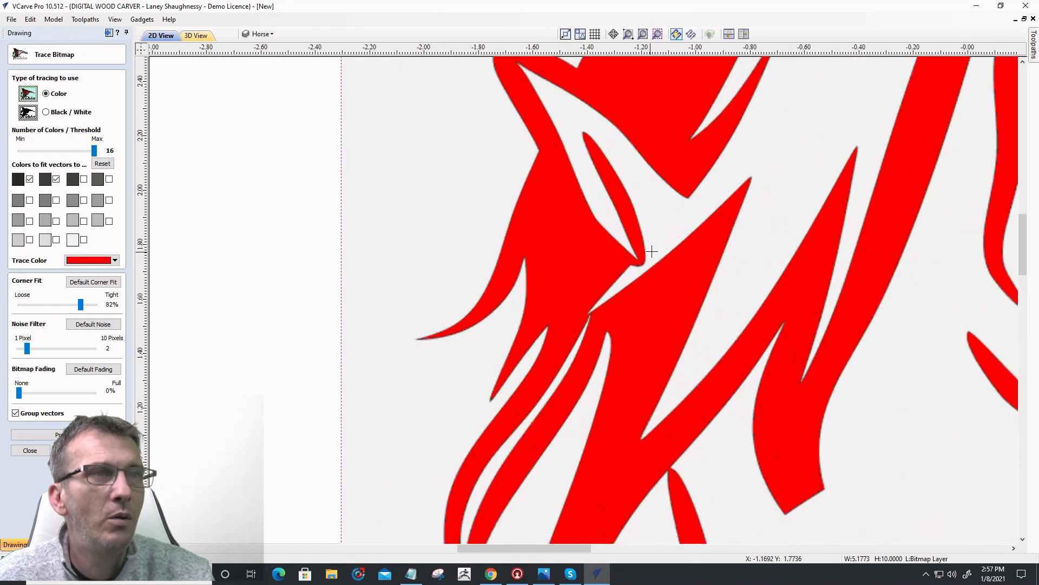
scroll(651, 250, up, 5)
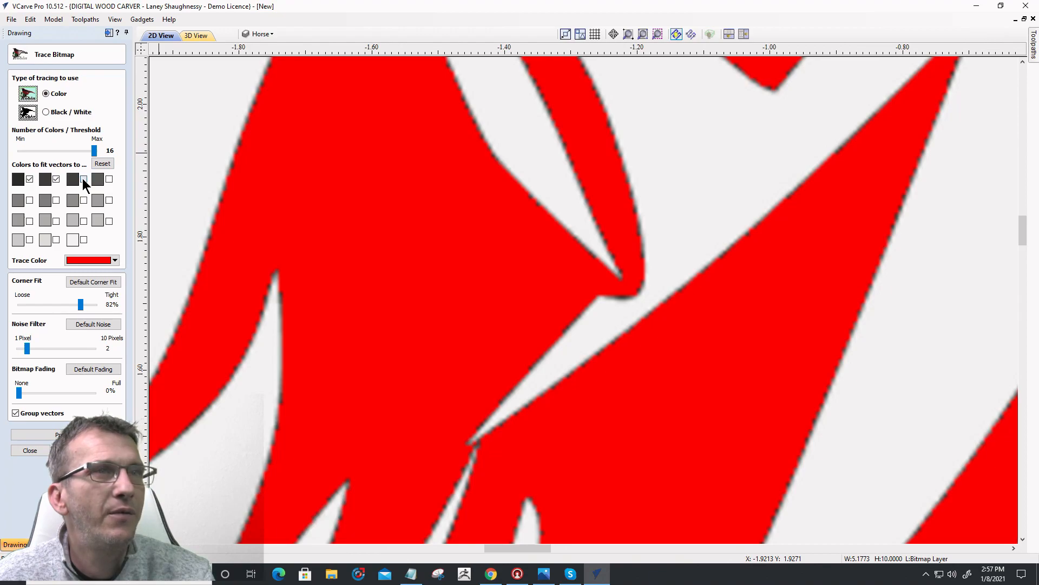
click(109, 179)
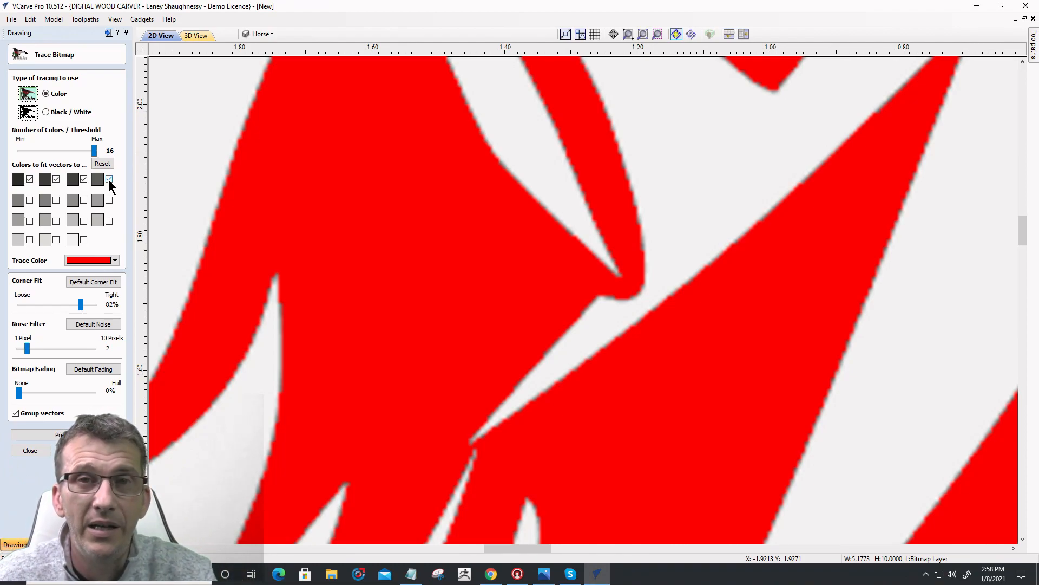
click(29, 200)
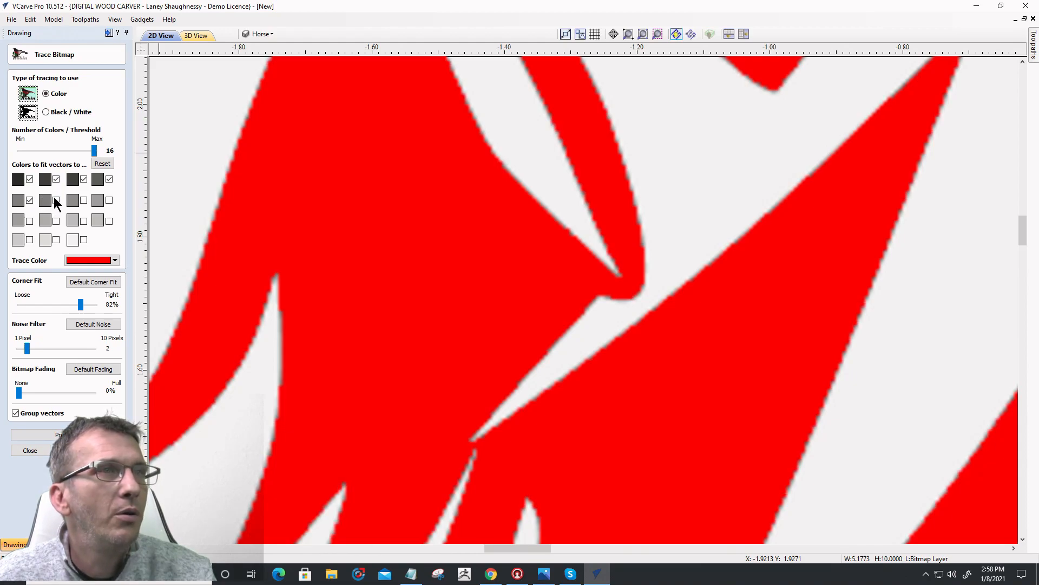
click(56, 199)
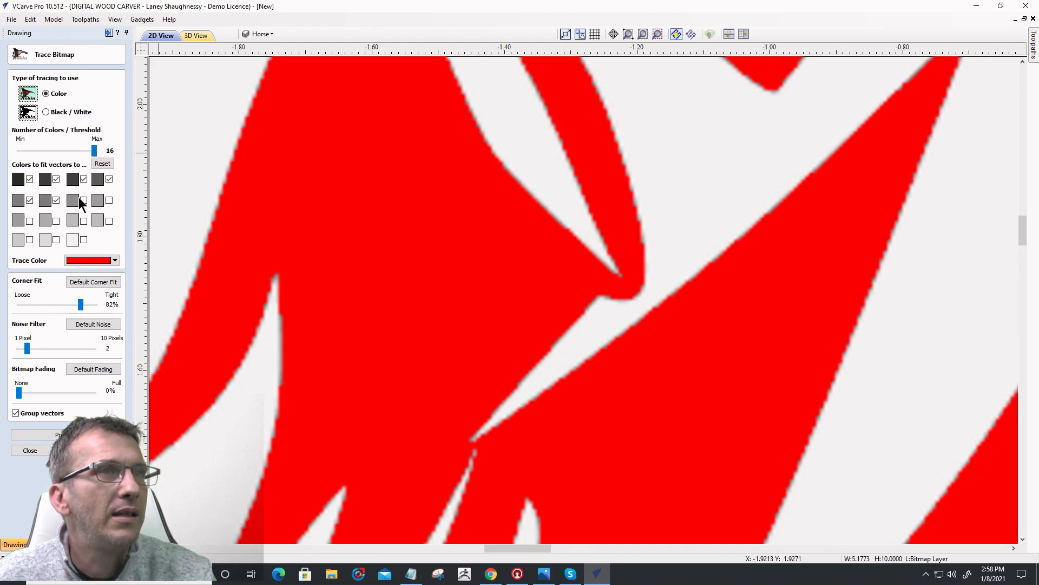
click(109, 200)
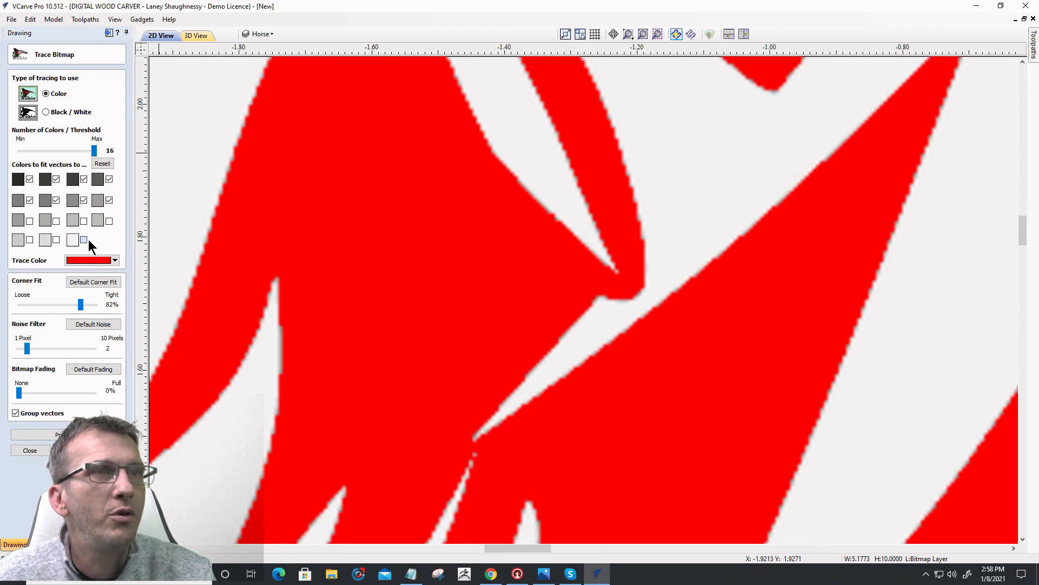
- Try including the near-white background color in the trace, and exclude it again
click(84, 239)
scroll(511, 235, down, 4)
scroll(512, 235, down, 1)
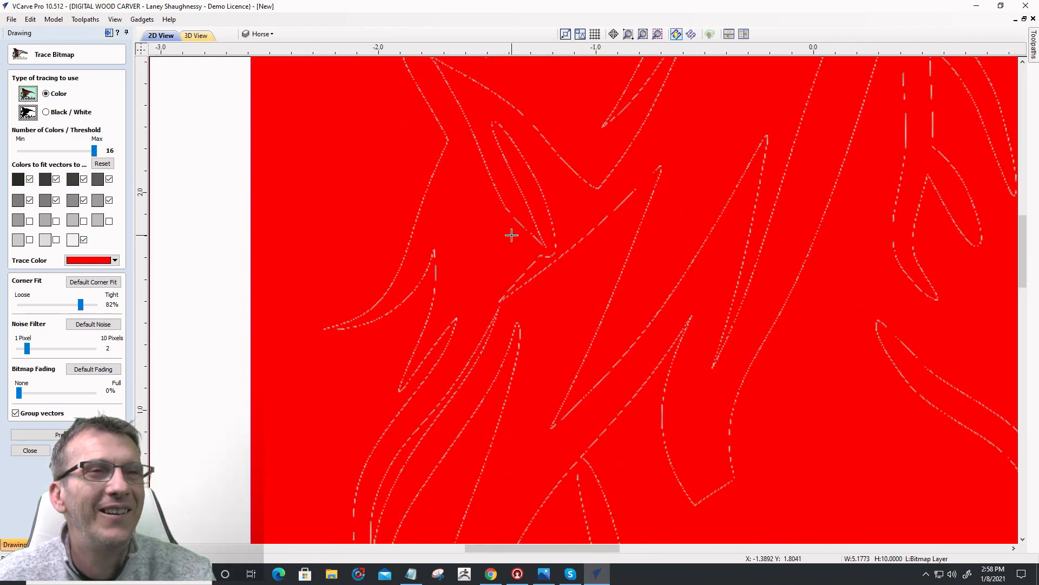
scroll(512, 234, up, 3)
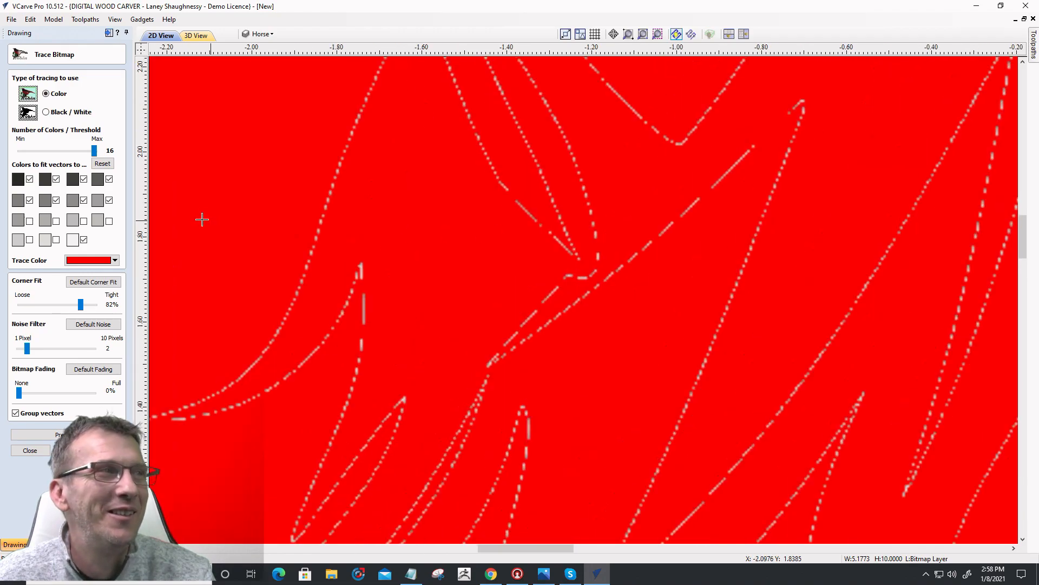
click(84, 239)
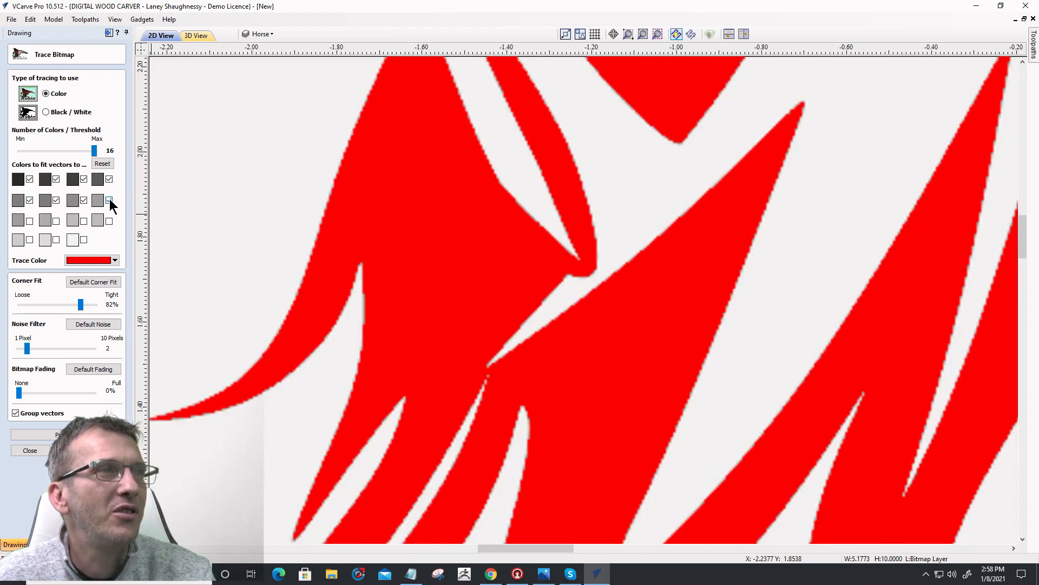
- Inspect the traced areas around the horse's muzzle, and include the first two grays of the third color row
scroll(666, 233, down, 5)
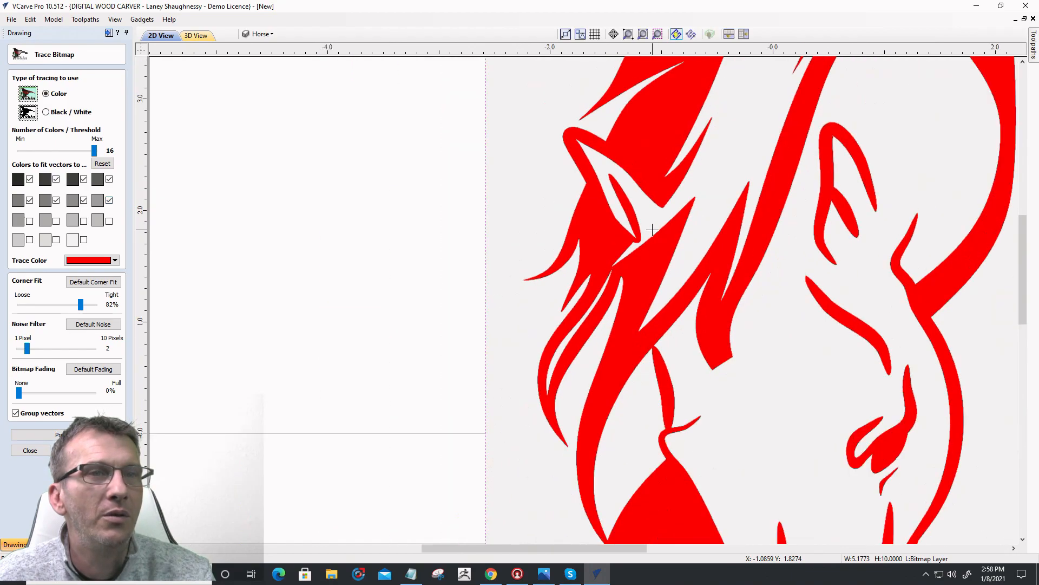
scroll(652, 230, down, 3)
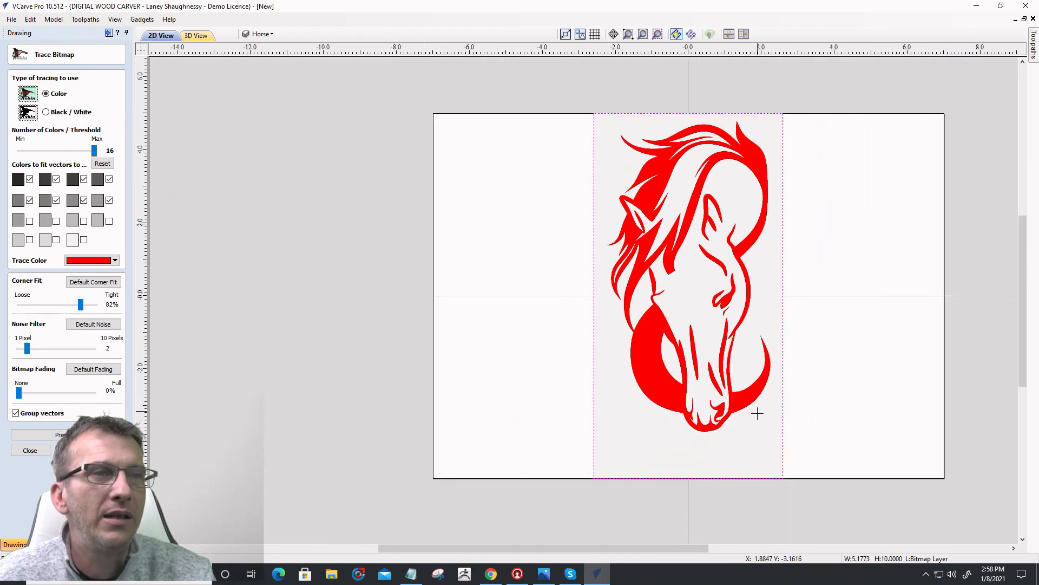
scroll(704, 419, up, 6)
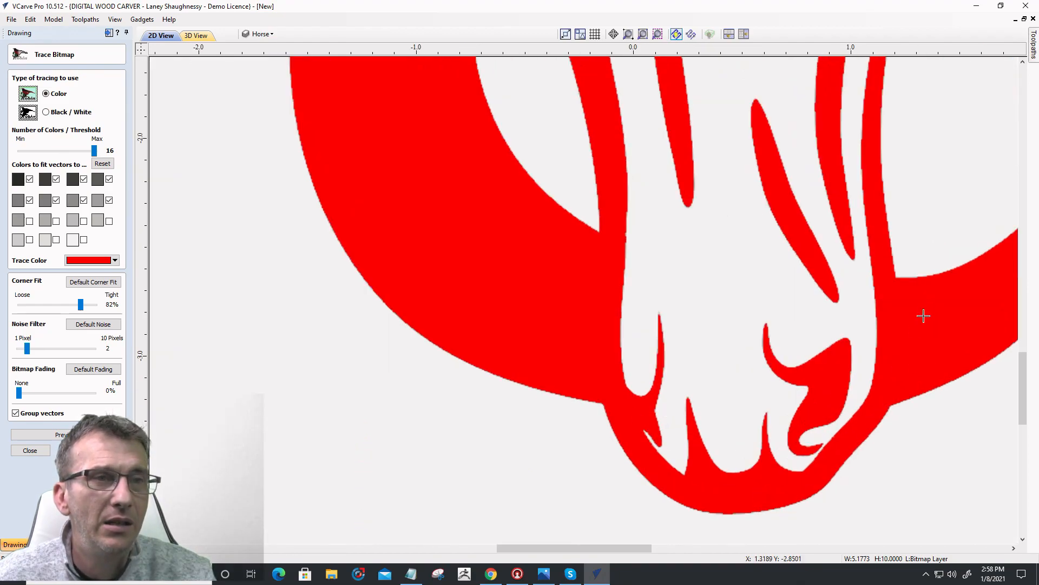
scroll(764, 460, up, 3)
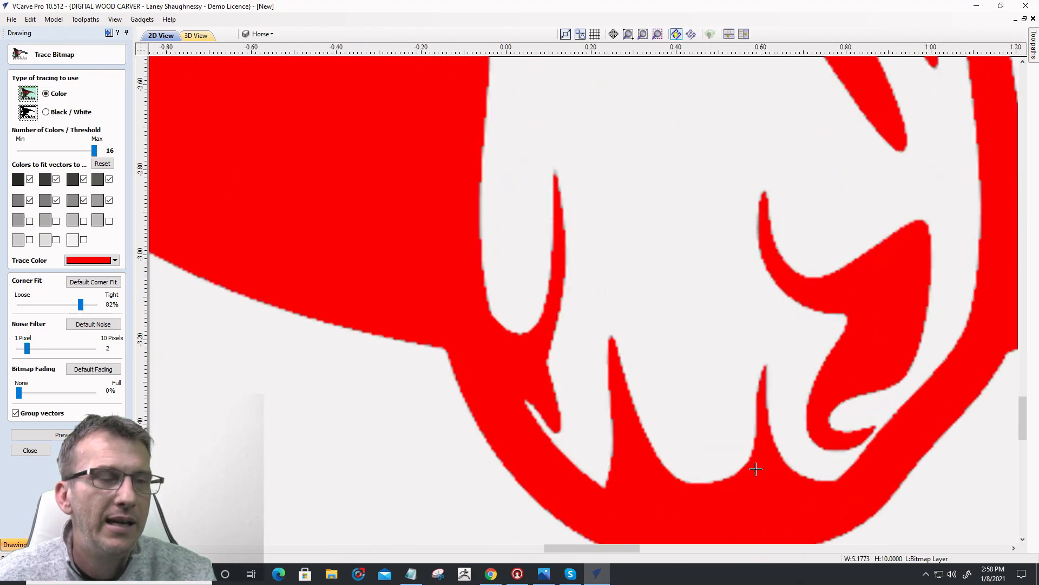
scroll(720, 455, up, 3)
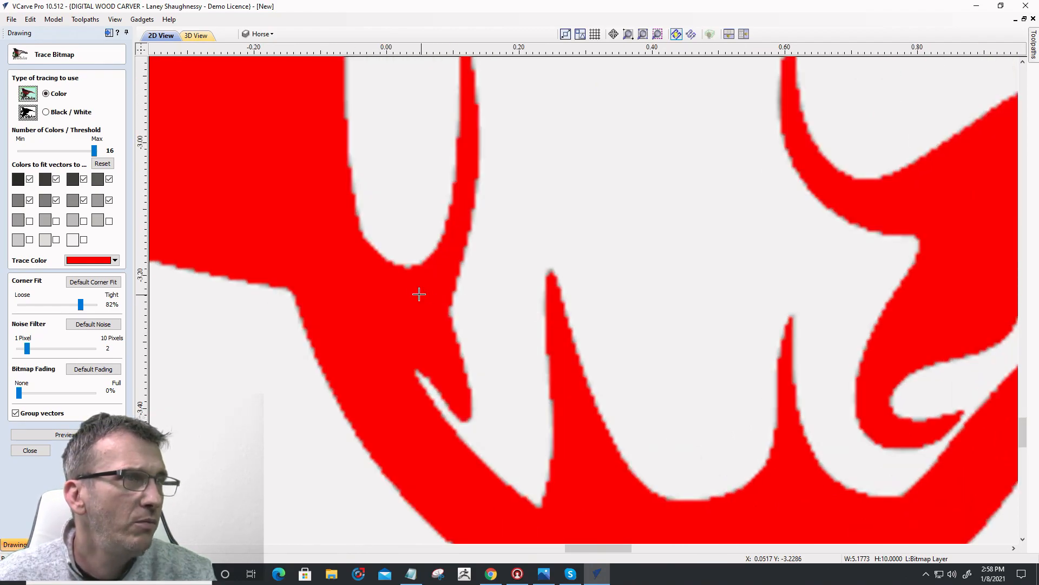
click(30, 221)
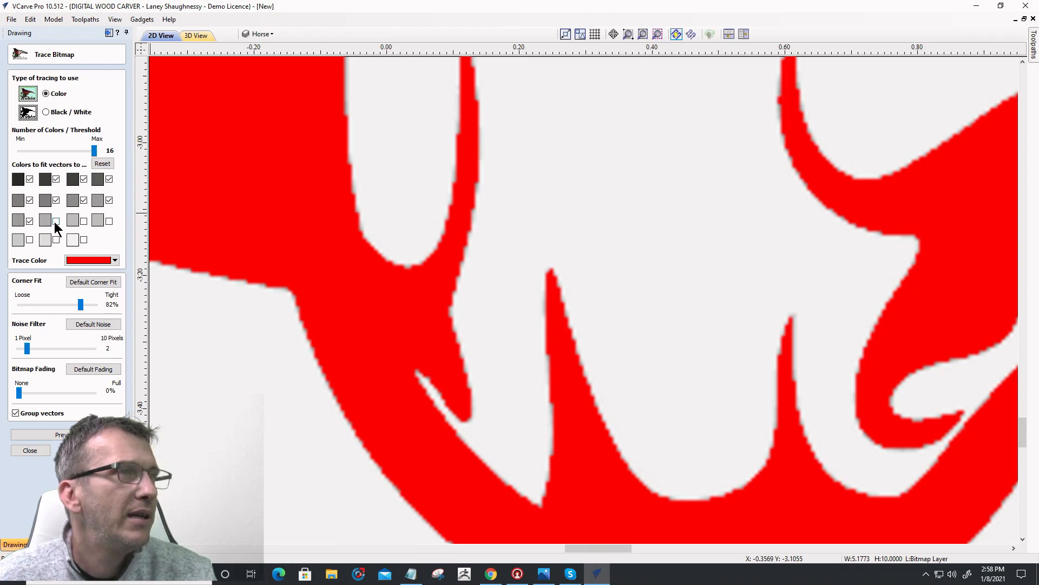
click(56, 221)
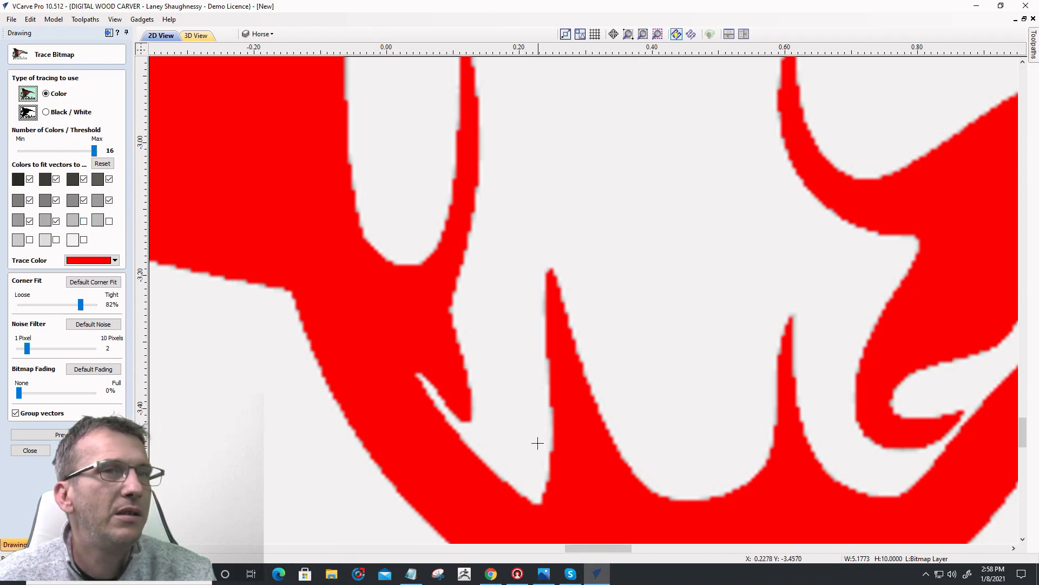
- Review the whole horse with the chosen shades, and reset the corner fit to its default
scroll(691, 231, down, 3)
scroll(690, 231, down, 5)
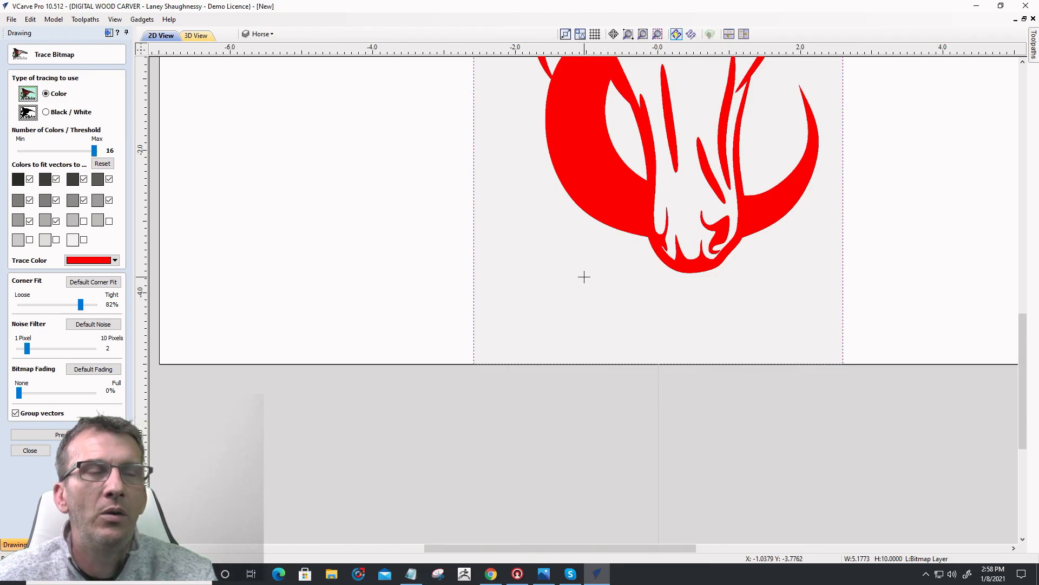
scroll(584, 276, down, 6)
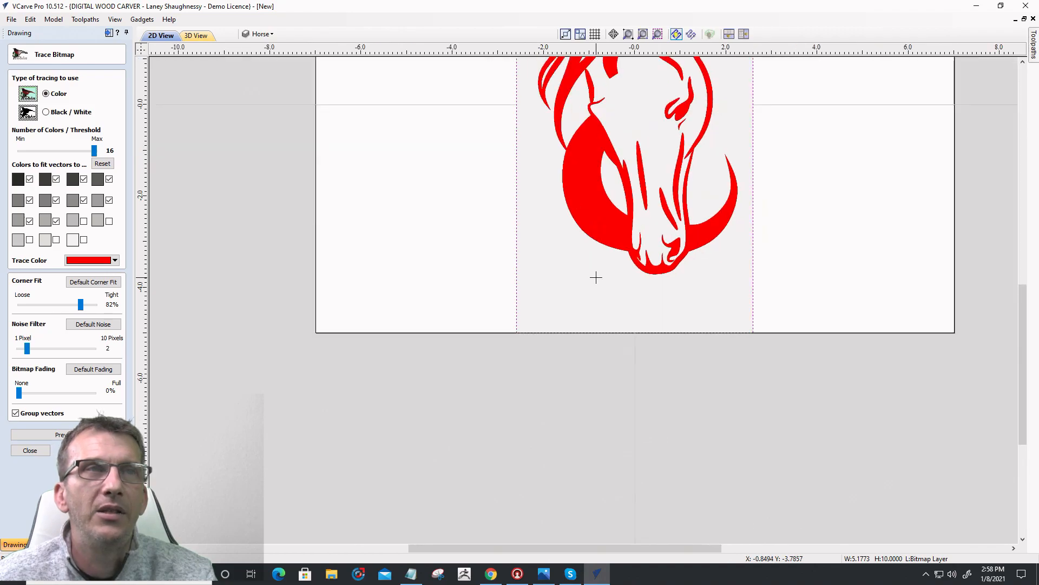
scroll(596, 240, up, 2)
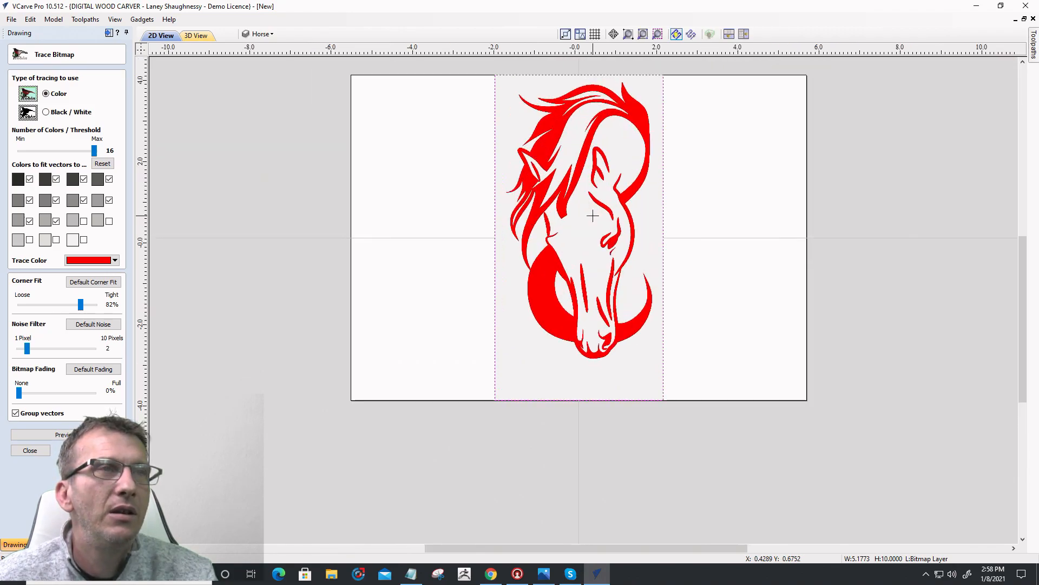
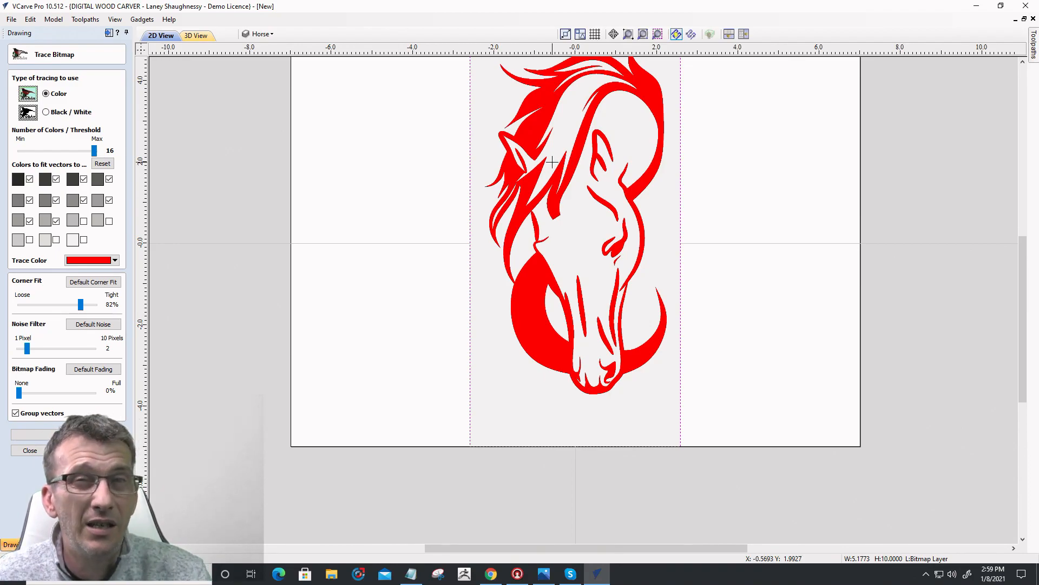
click(102, 284)
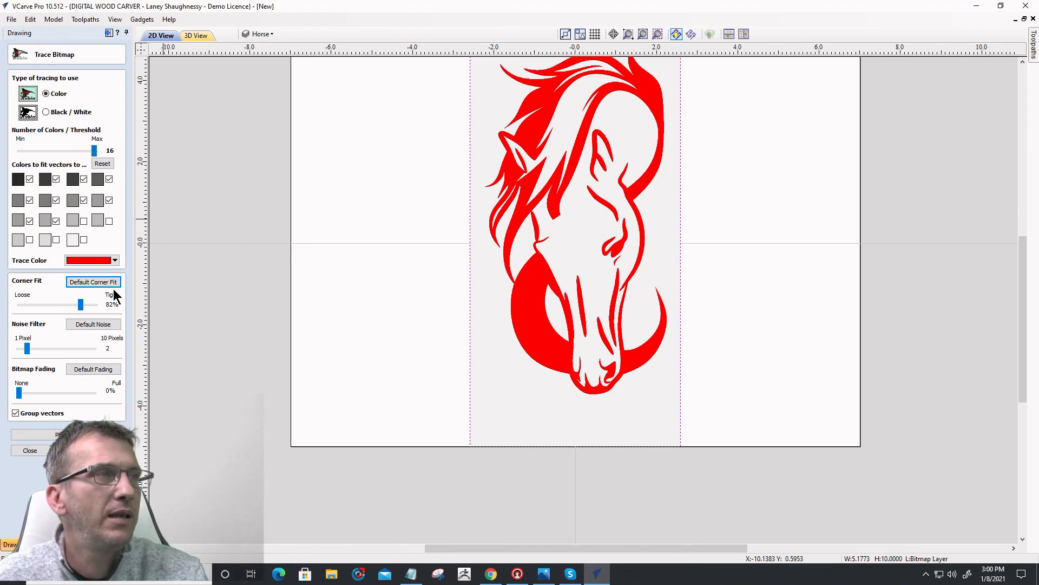
- Keep the default corner fit, set the trace's noise filter to 4 pixels, and preview the vectors
click(91, 285)
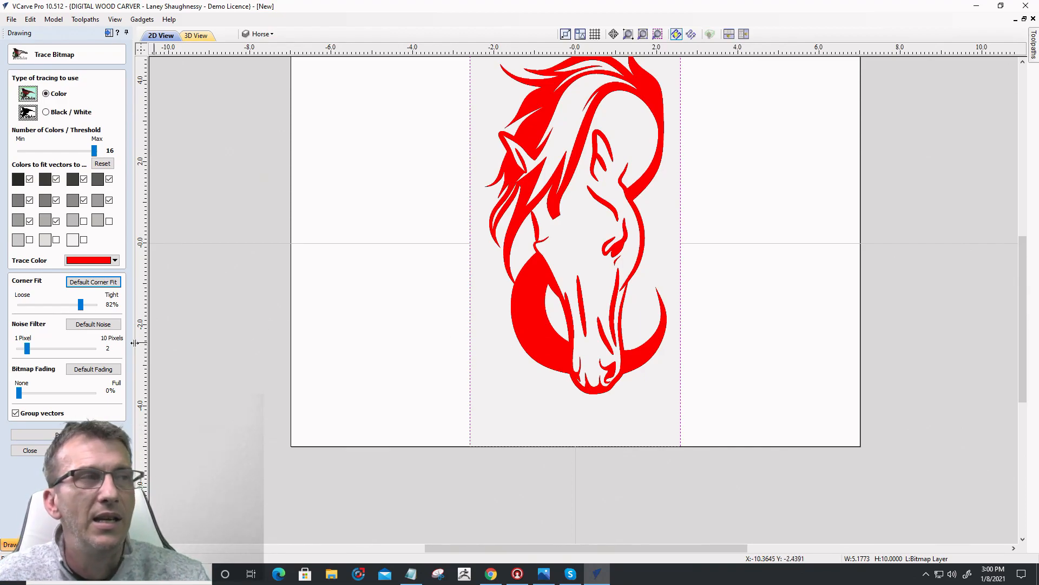
click(96, 327)
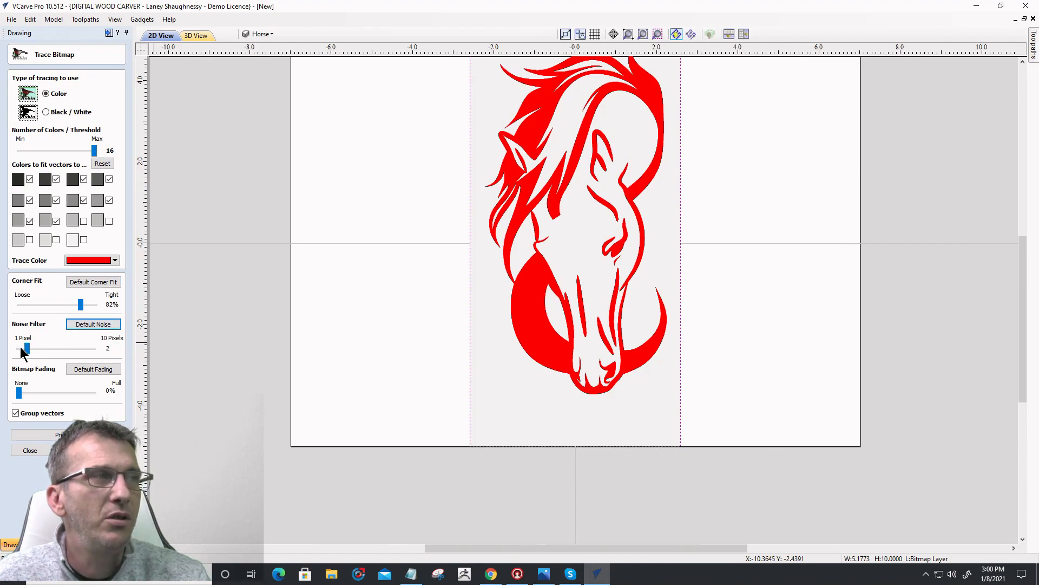
drag(27, 348, 51, 346)
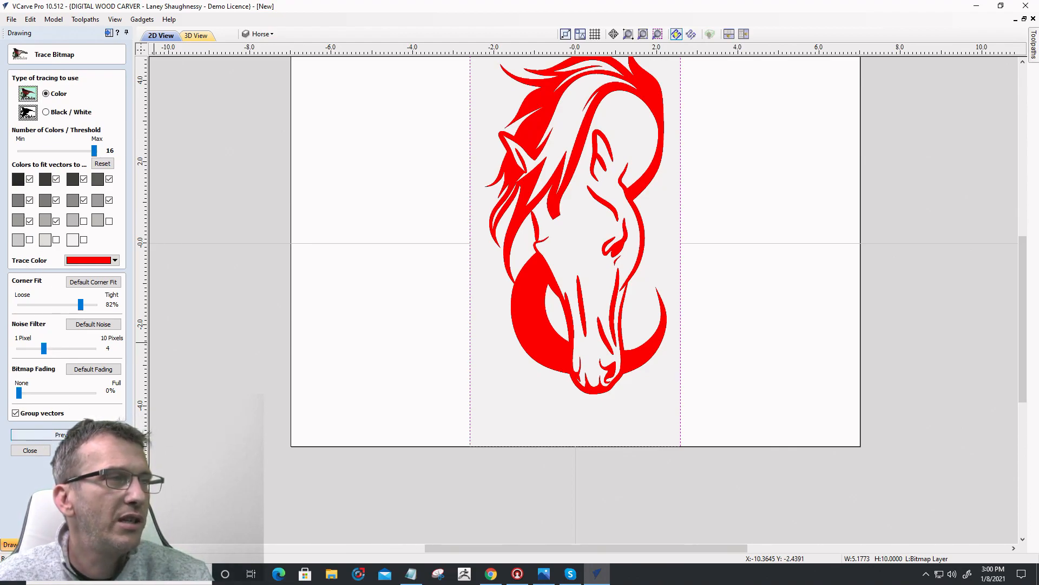
click(60, 435)
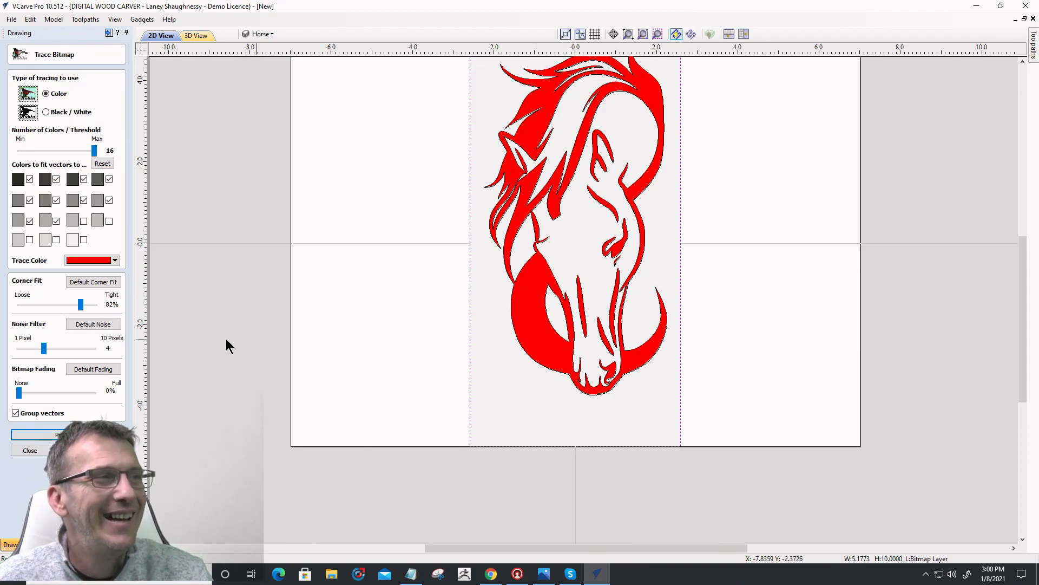
- Fade the bitmap to 100% to check the previewed vector outlines, and return the fading to 0%
drag(25, 391, 112, 395)
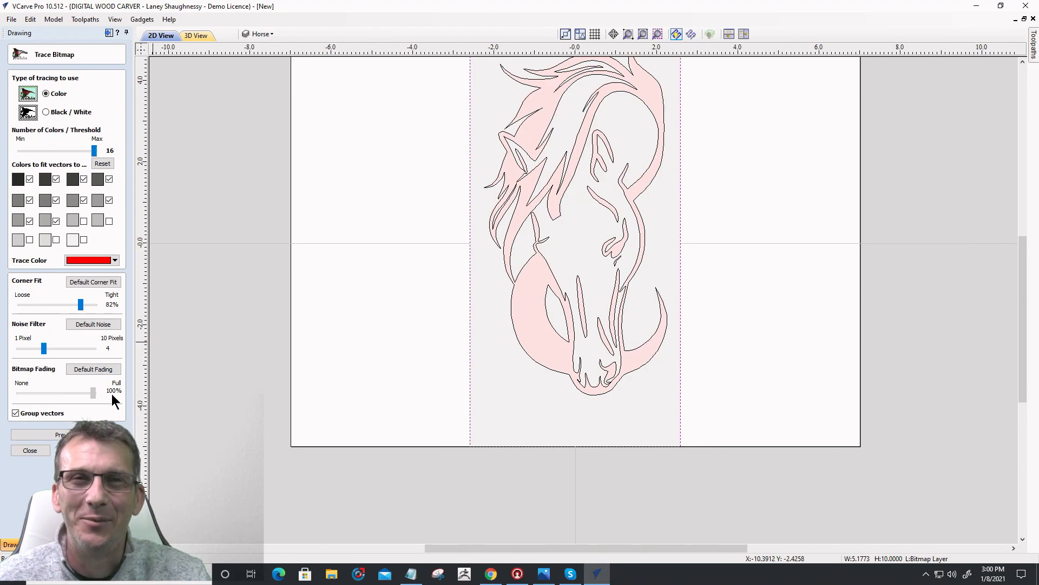
mouse_move(93, 393)
mouse_down()
mouse_move(7, 401)
mouse_move(191, 402)
mouse_move(2, 404)
mouse_up()
scroll(557, 284, down, 2)
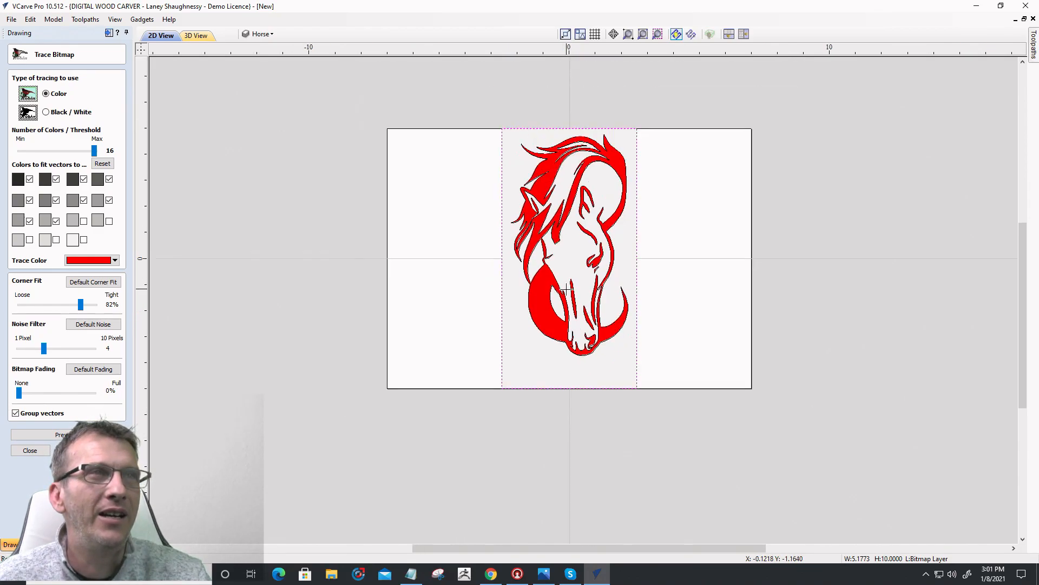
- Apply the horse trace to create its vectors and close the bitmap tracing tool
scroll(566, 157, up, 2)
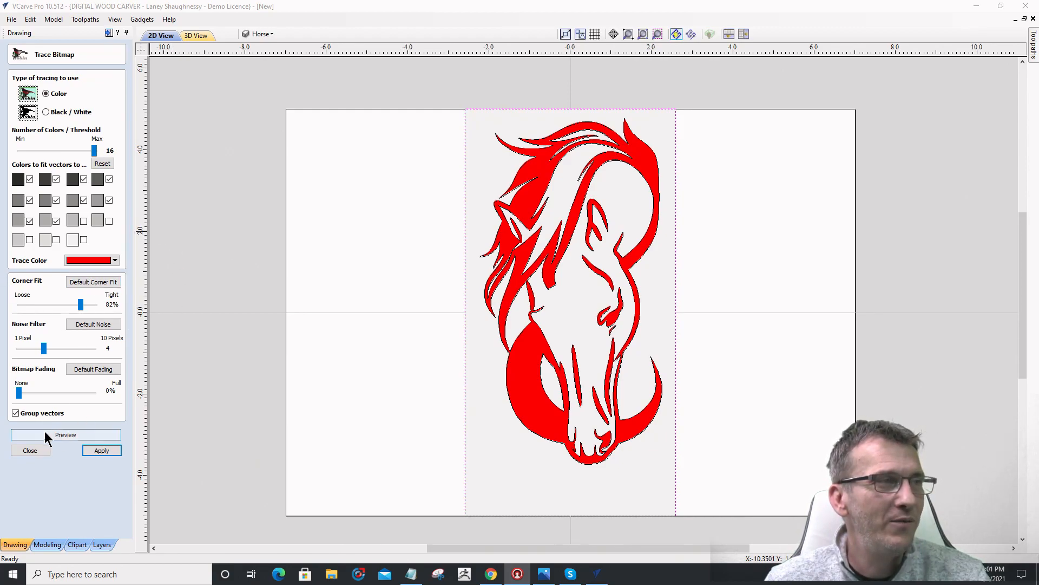
click(102, 450)
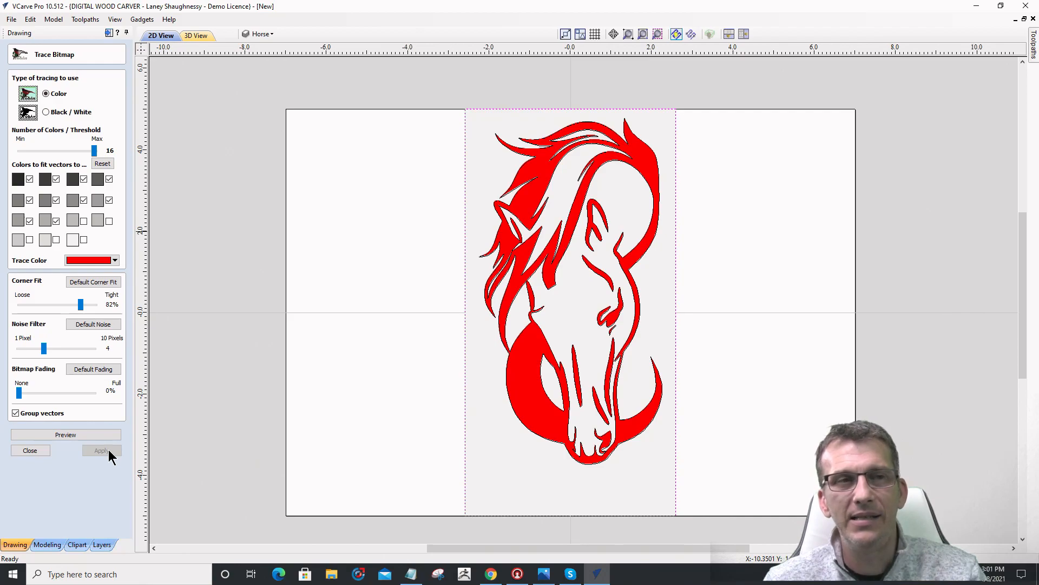
click(30, 450)
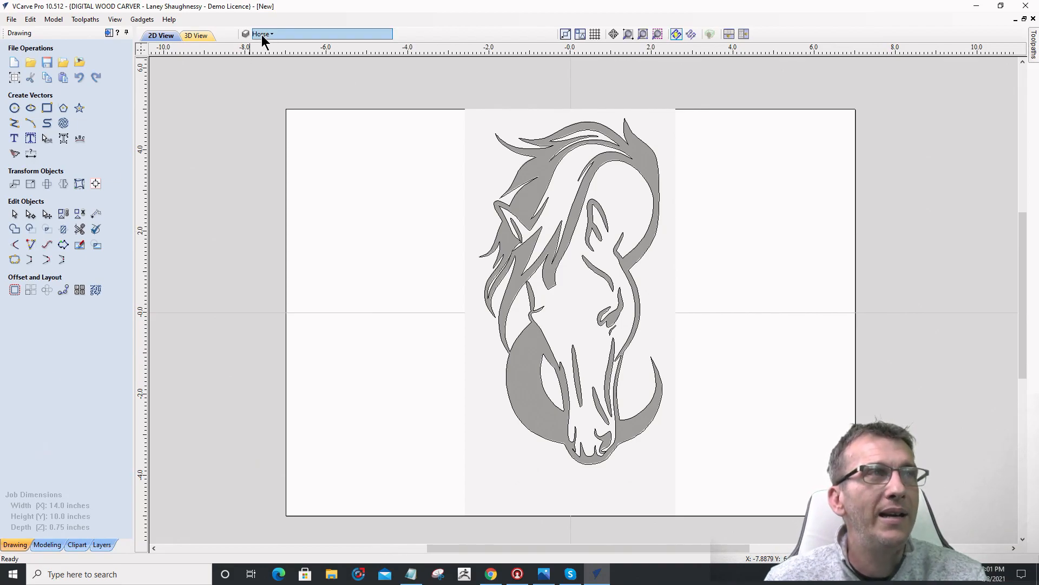
- Hide the Bitmap Layer and show Layer 1 with the border alongside the Horse layer
click(280, 34)
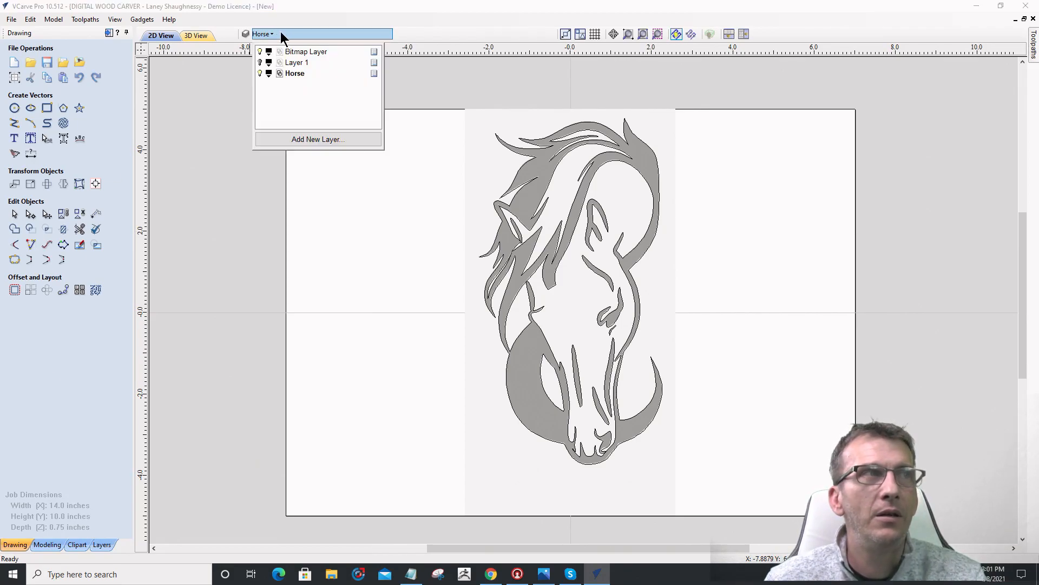
click(261, 52)
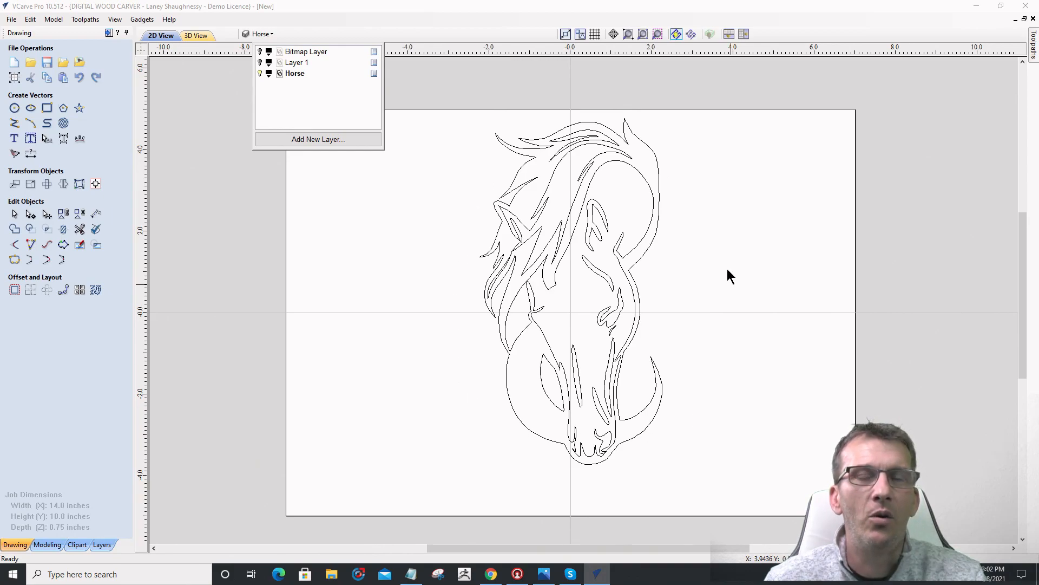
click(260, 63)
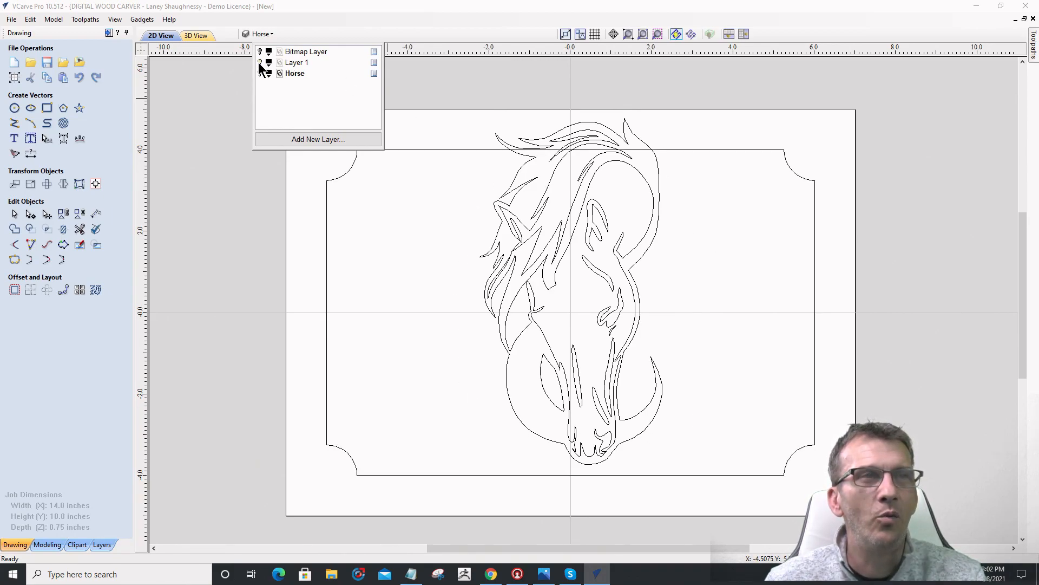
- Select and deselect the traced horse to check whether its vectors behave as one group
click(531, 233)
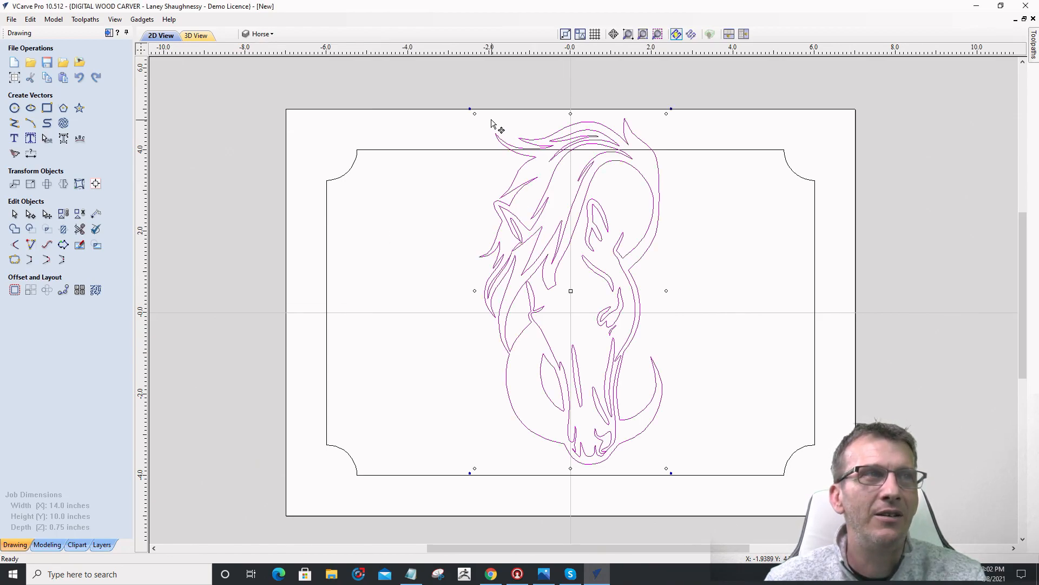
click(457, 287)
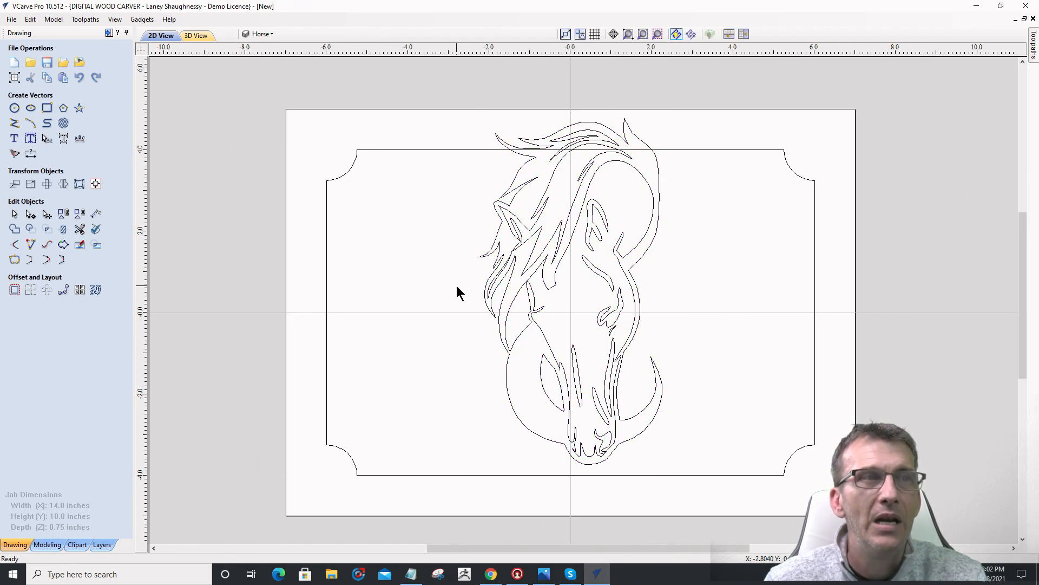
click(567, 223)
click(395, 273)
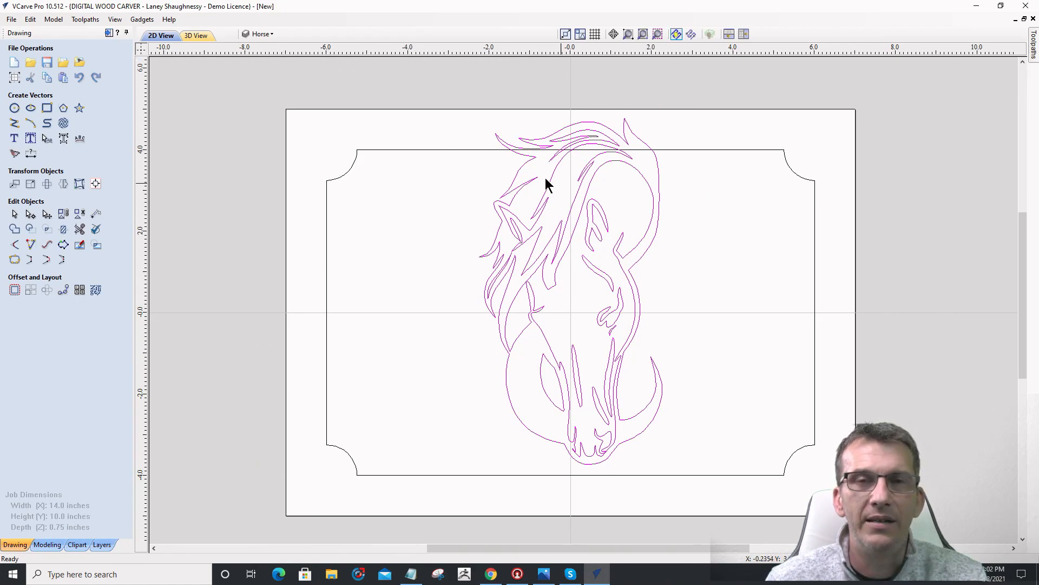
- Scale the traced horse group down proportionally from its upper-left corner to a bit more than half its size
click(571, 215)
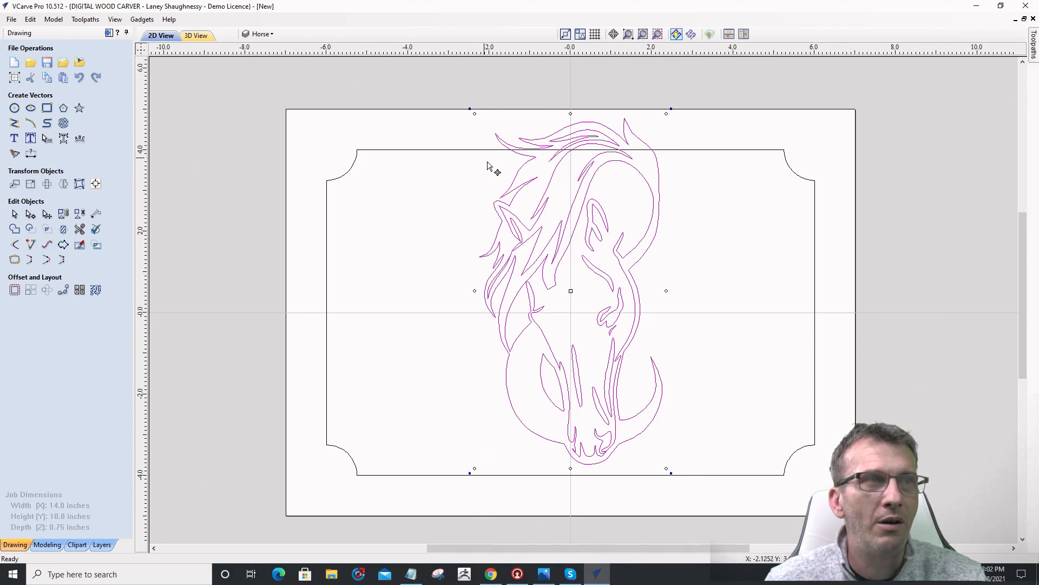
click(428, 240)
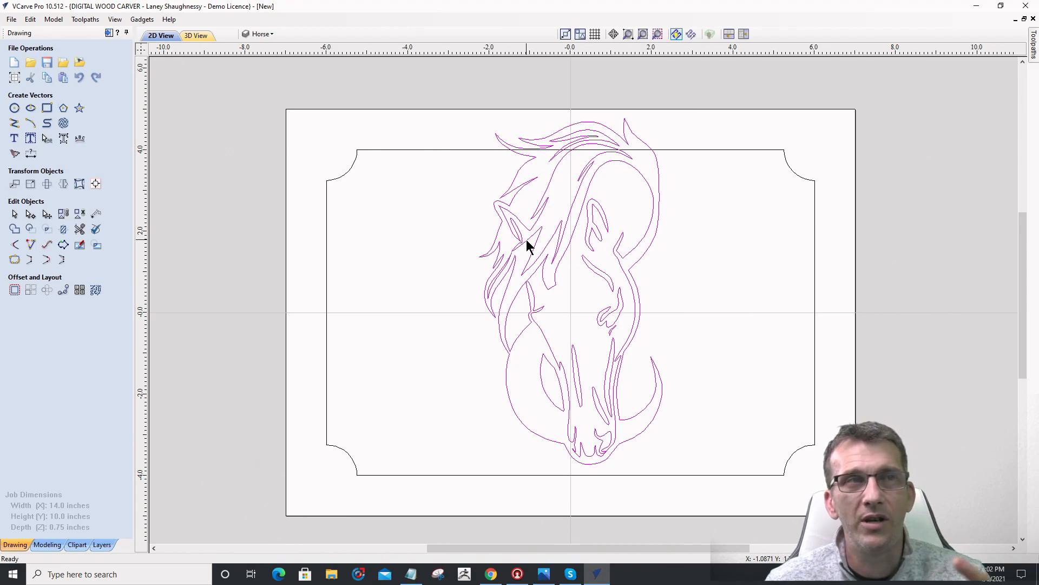
click(526, 239)
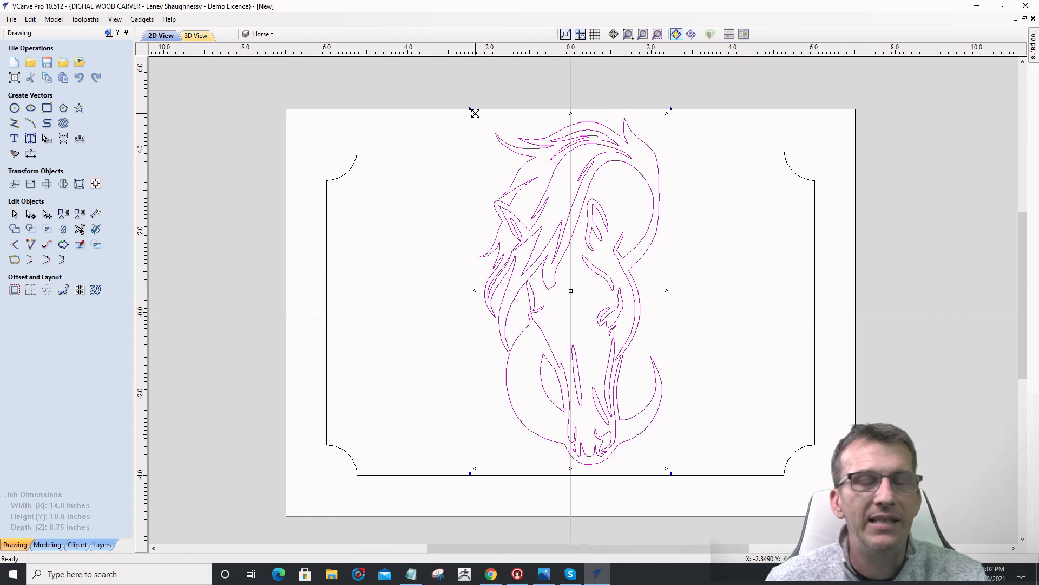
drag(475, 113, 552, 237)
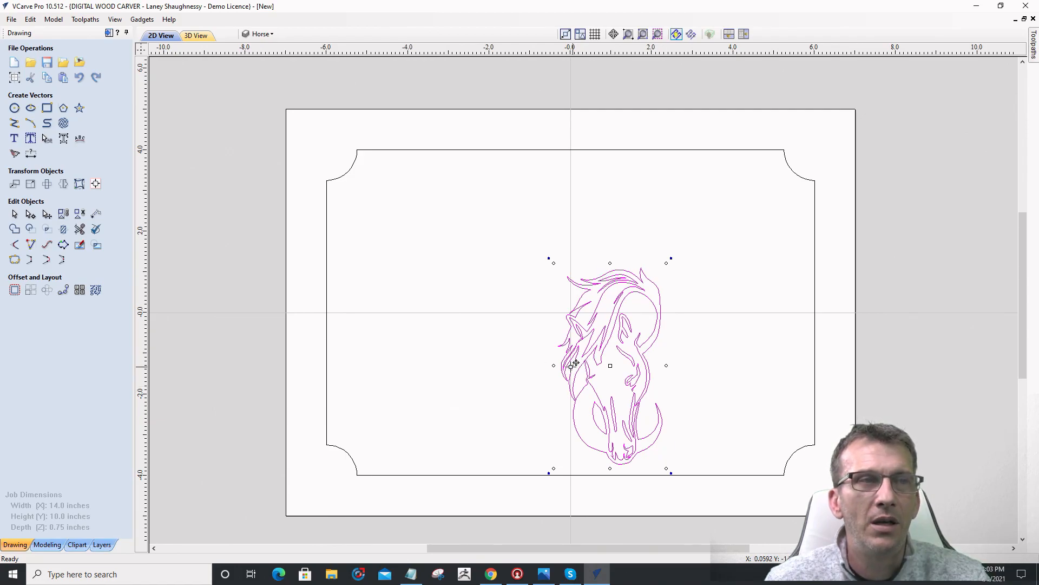
- Try stretching the horse's width and height independently, and undo both distortions
drag(552, 364, 370, 366)
scroll(533, 403, down, 1)
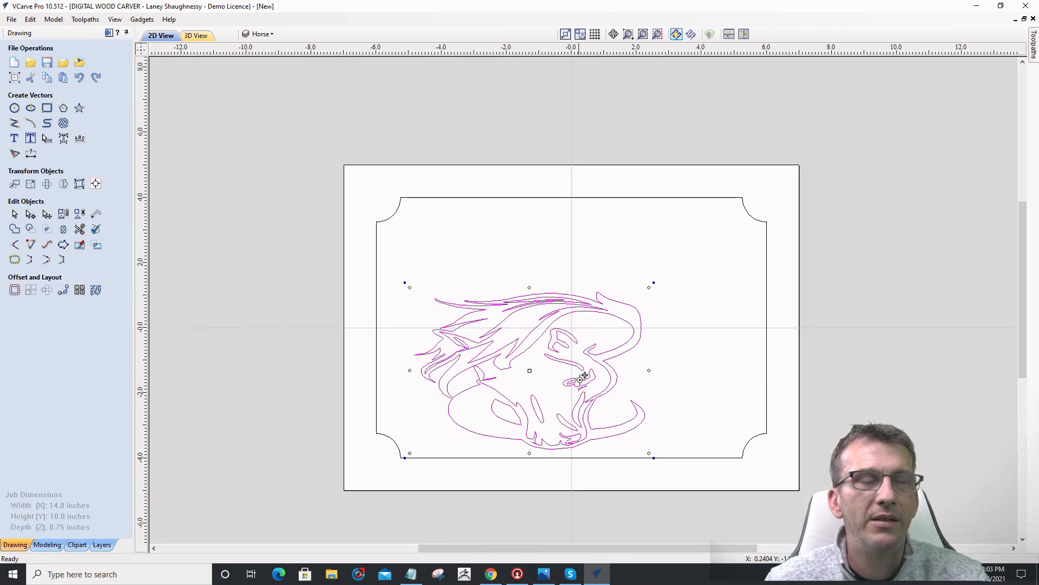
drag(530, 291, 529, 222)
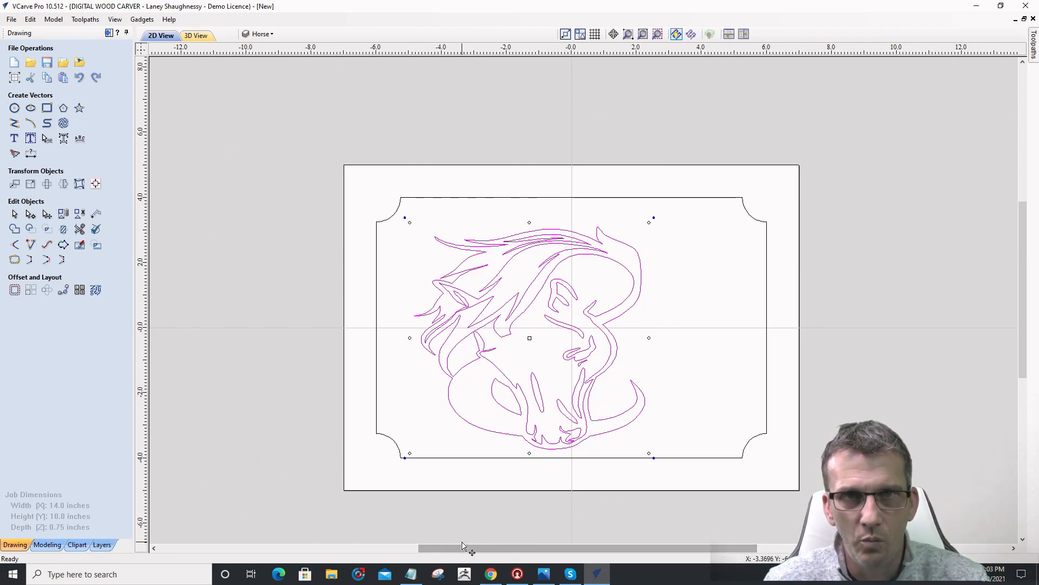
key(ctrl+z)
key(ctrl+z)
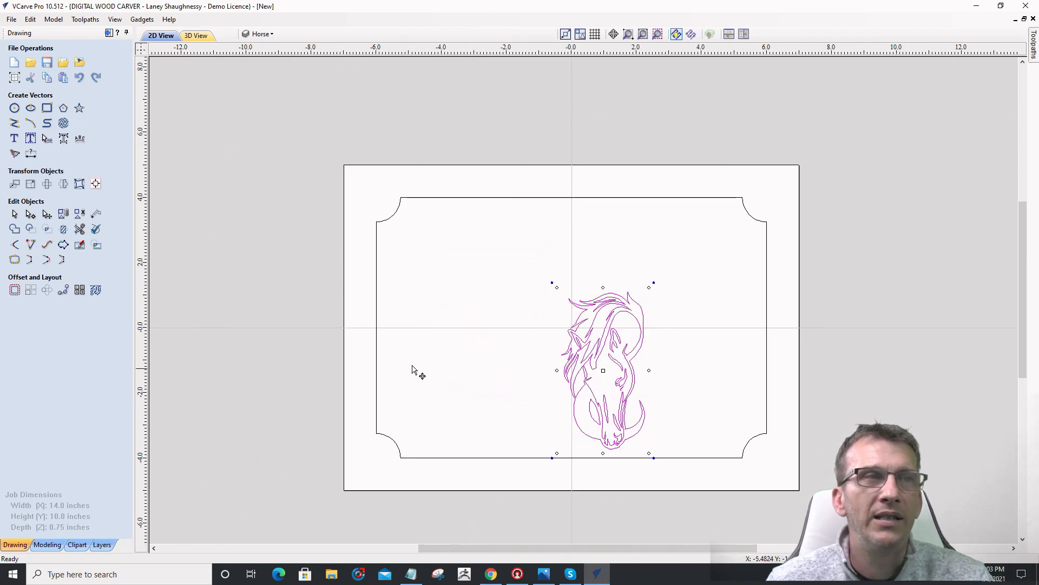
- Resize the horse proportionally to about 6 inches tall and move it into the left part of the border
drag(556, 286, 529, 234)
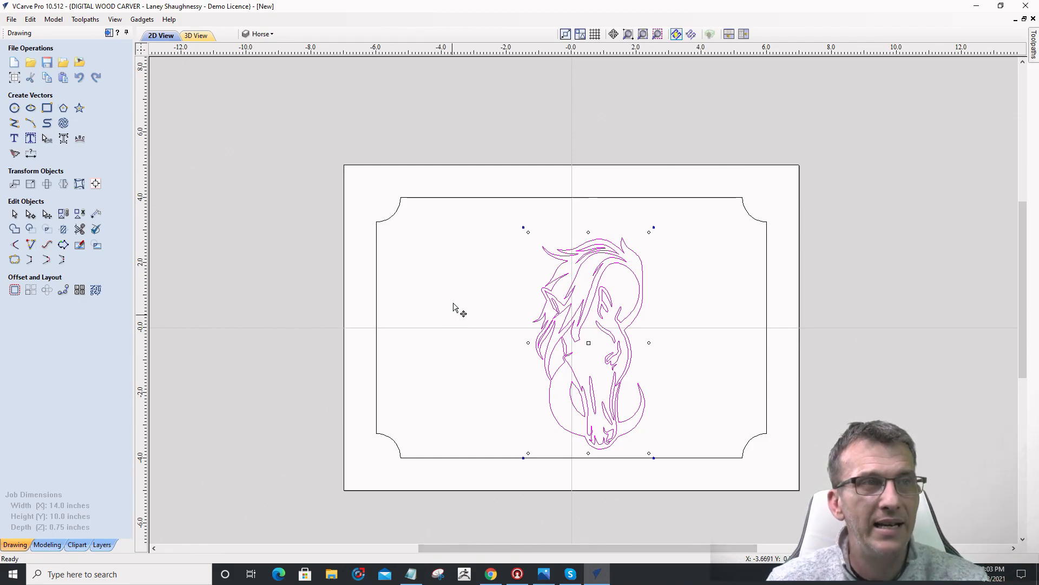
mouse_move(529, 232)
mouse_down()
mouse_move(552, 269)
mouse_move(471, 162)
mouse_move(466, 174)
mouse_move(565, 283)
mouse_move(526, 211)
mouse_move(464, 144)
mouse_move(550, 258)
mouse_move(512, 223)
mouse_move(504, 193)
mouse_move(528, 233)
mouse_up()
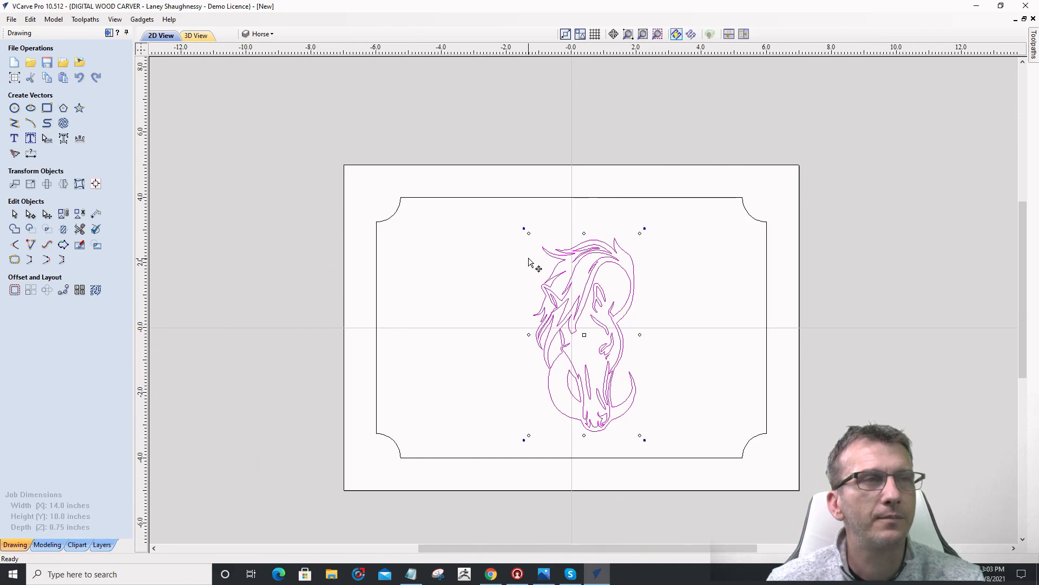
drag(595, 312, 453, 310)
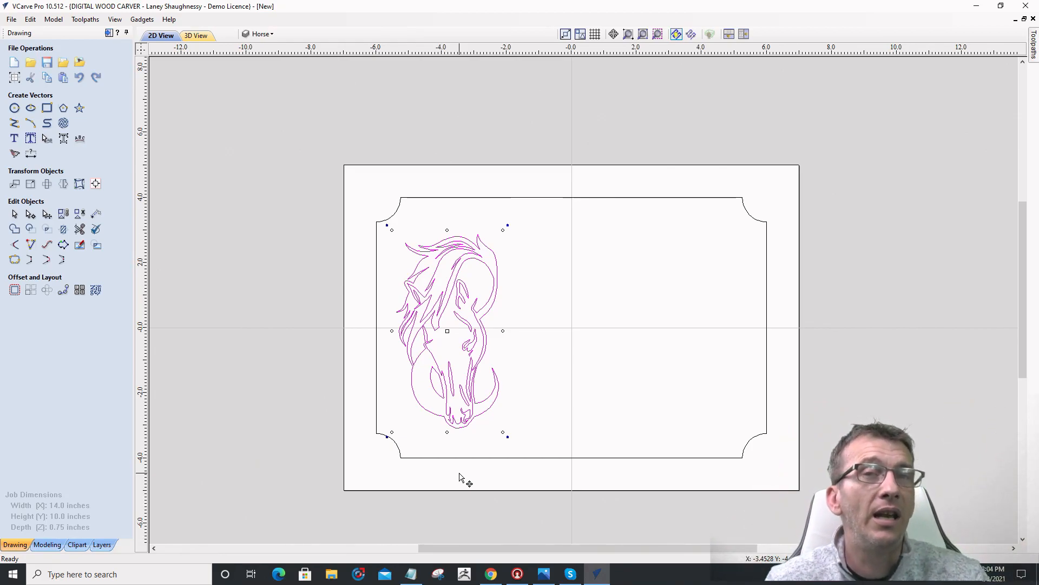
- Center the horse vertically on the material with the alignment tools
click(96, 185)
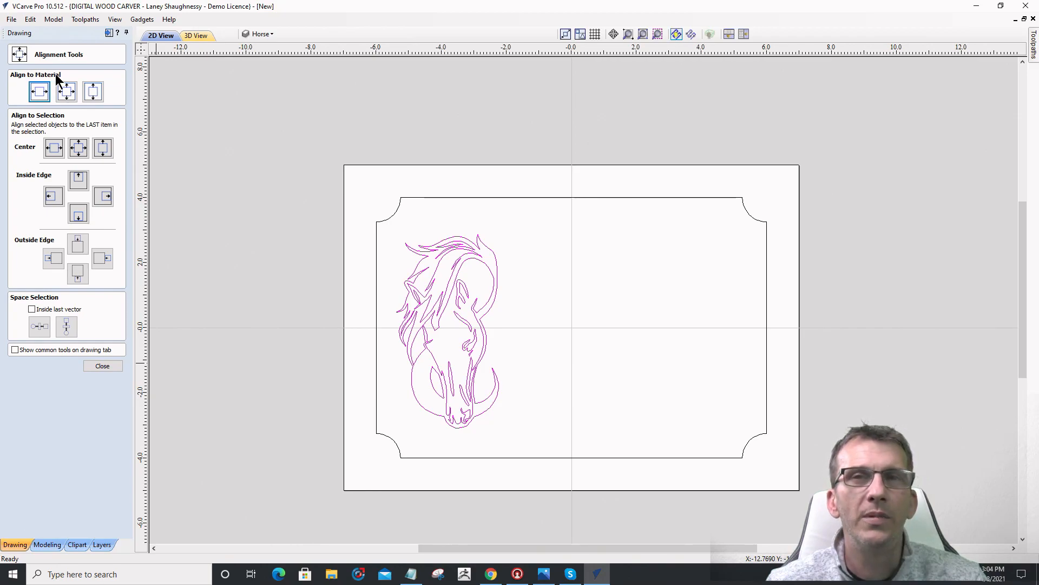
click(95, 93)
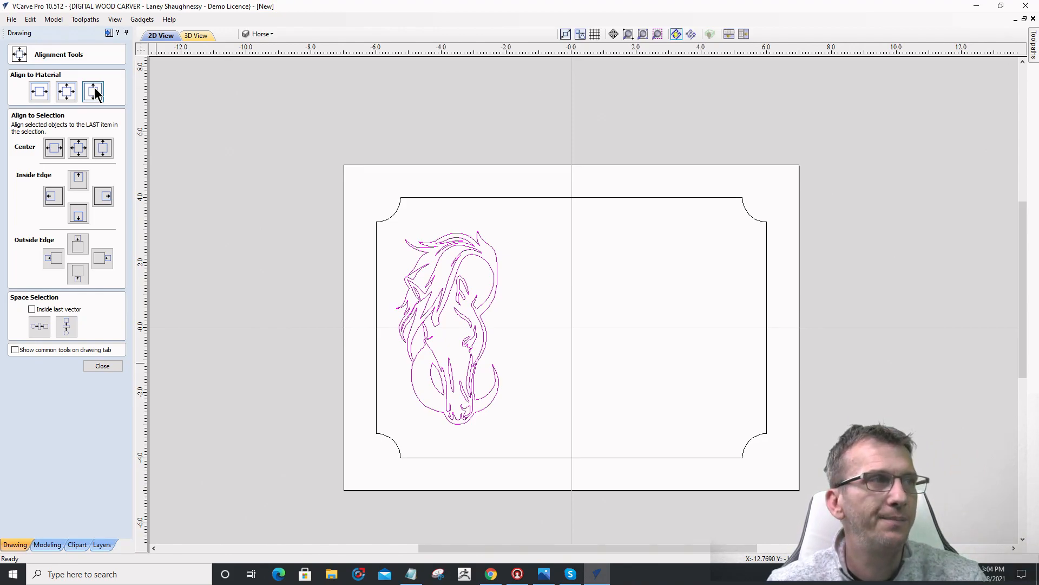
click(102, 366)
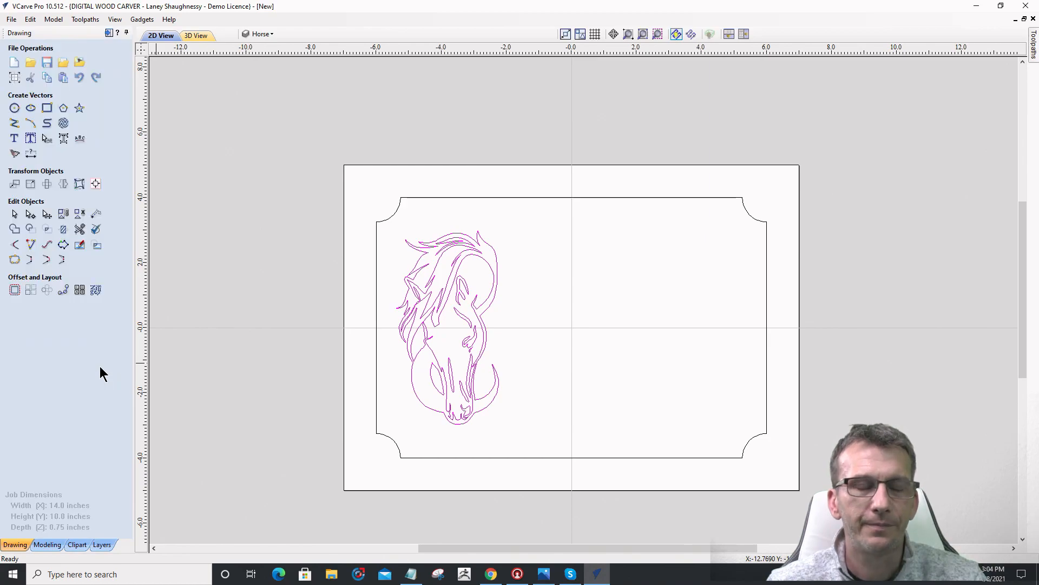
- Enlarge the horse proportionally about its center to about 6.6 inches tall, and deselect it
click(450, 274)
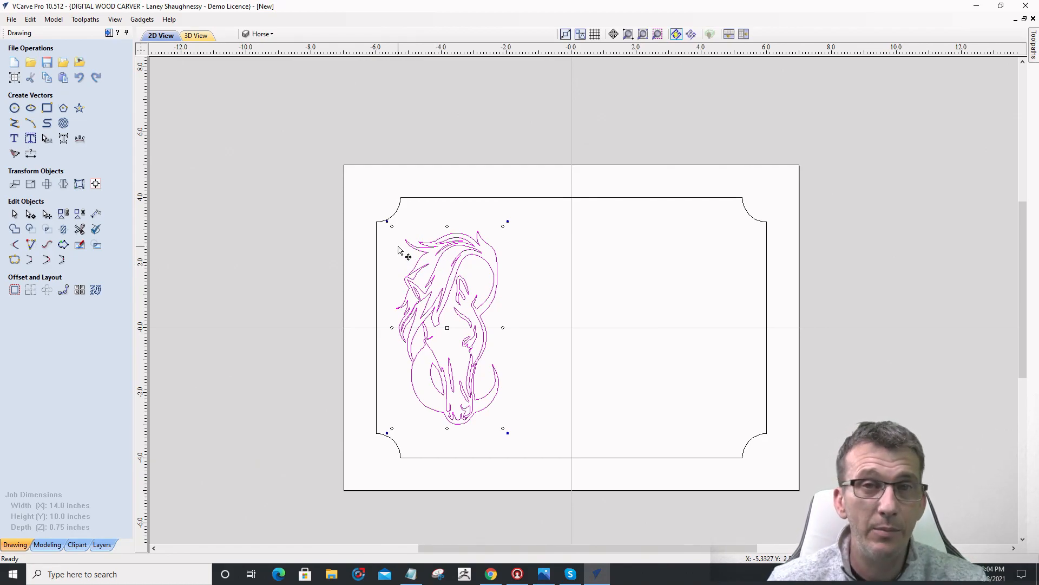
mouse_move(391, 228)
mouse_down()
mouse_move(383, 220)
mouse_move(399, 254)
mouse_move(385, 225)
mouse_move(390, 235)
mouse_up()
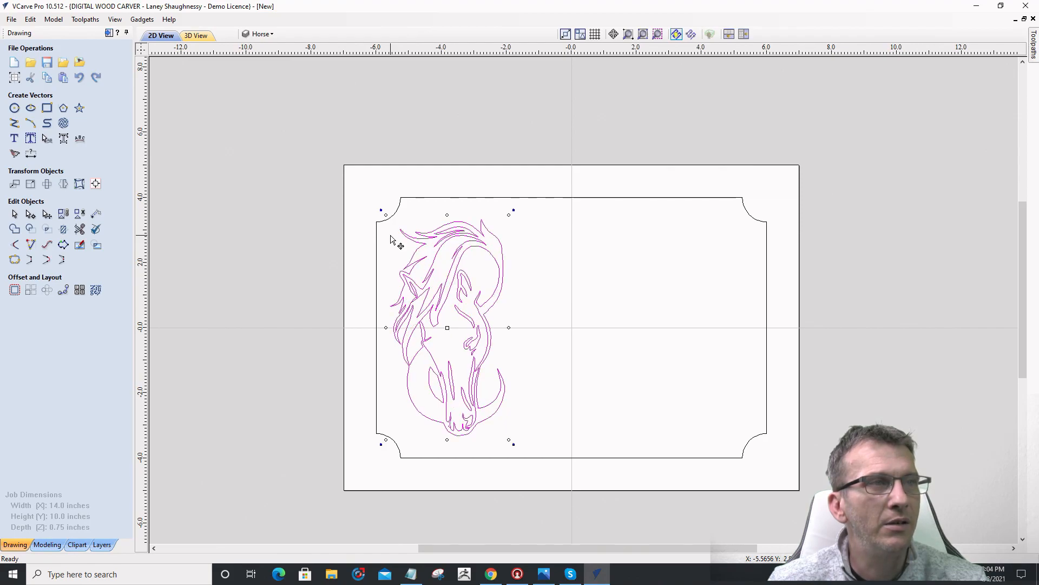
click(294, 474)
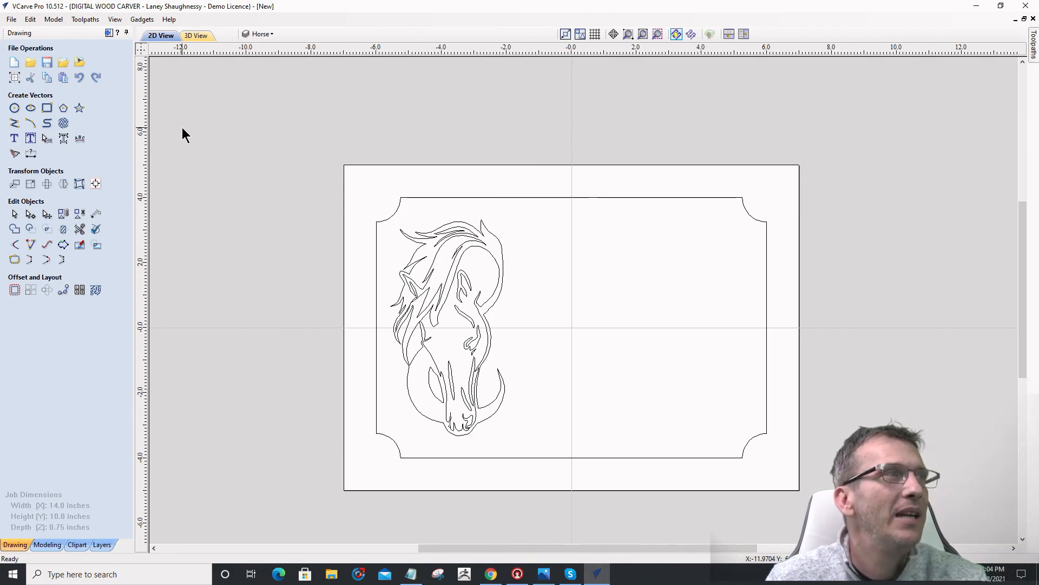
- Start a new text object and look through the available TrueType fonts
click(15, 142)
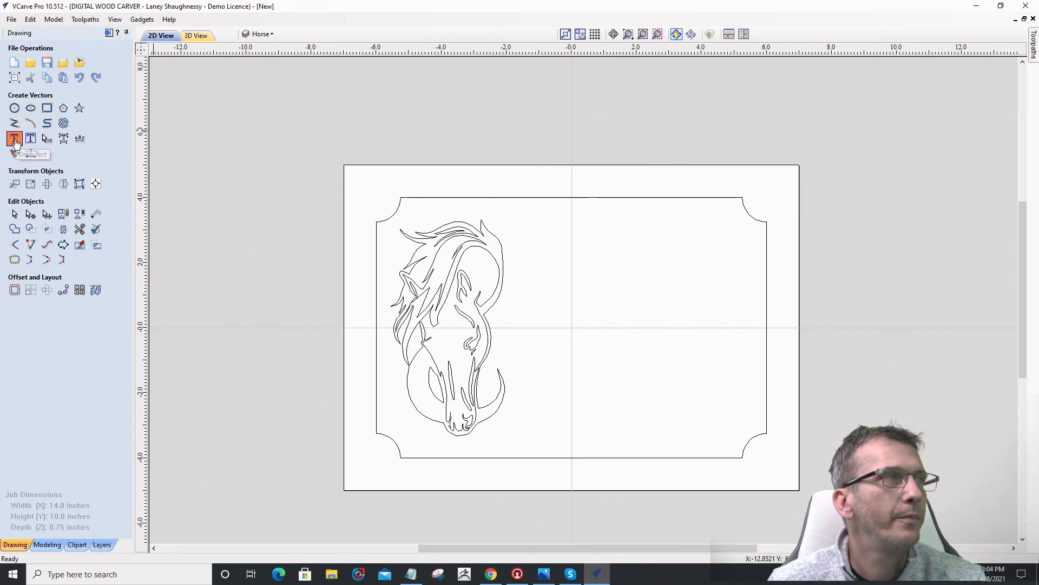
click(103, 302)
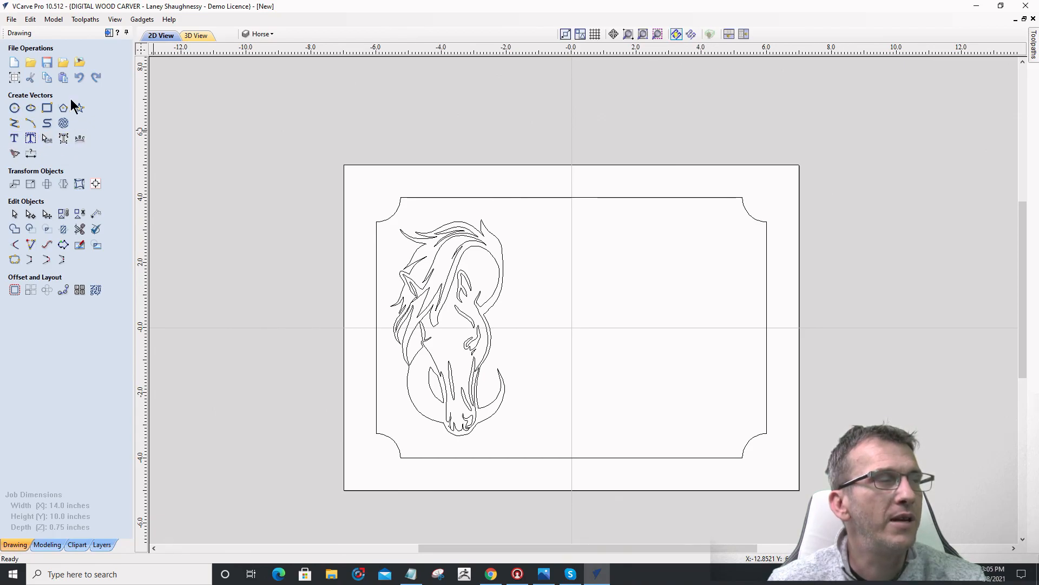
click(15, 139)
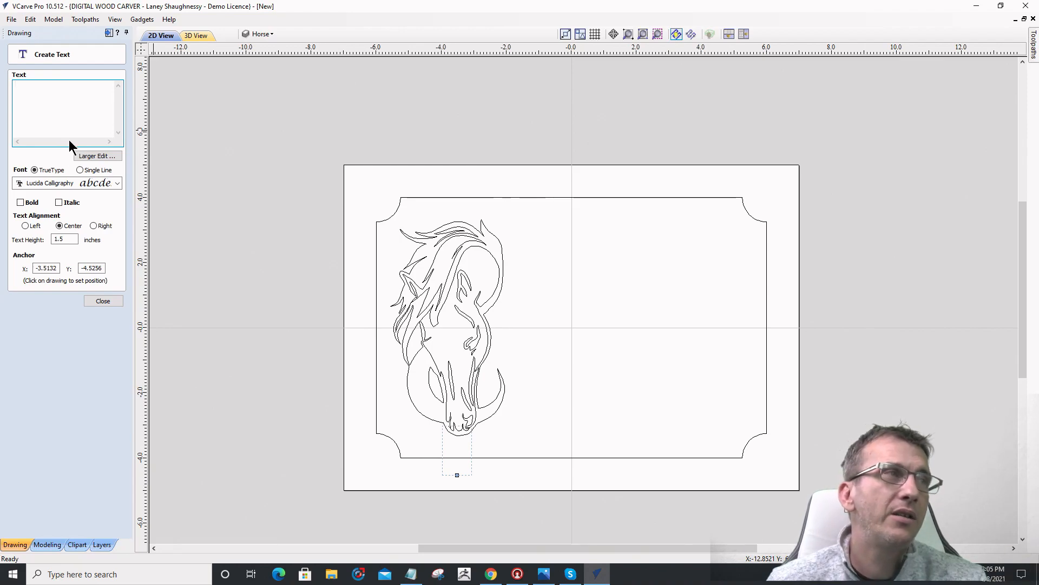
click(114, 183)
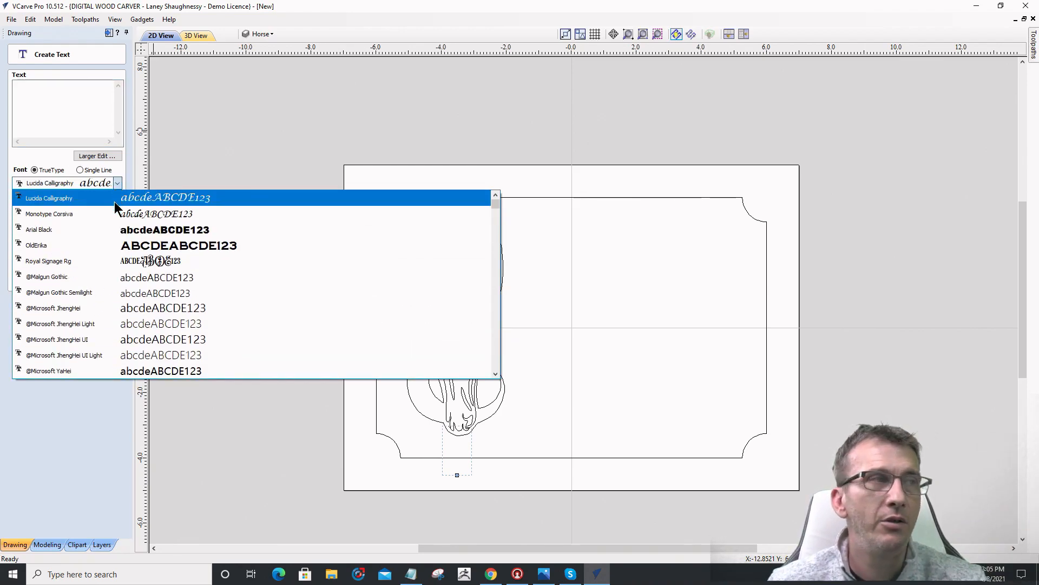
scroll(110, 284, down, 5)
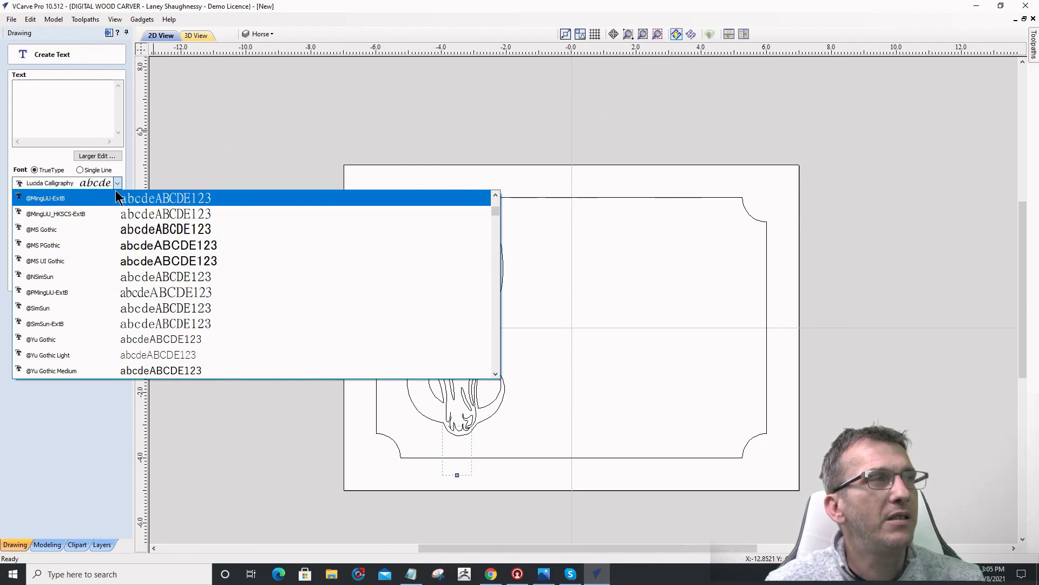
click(72, 185)
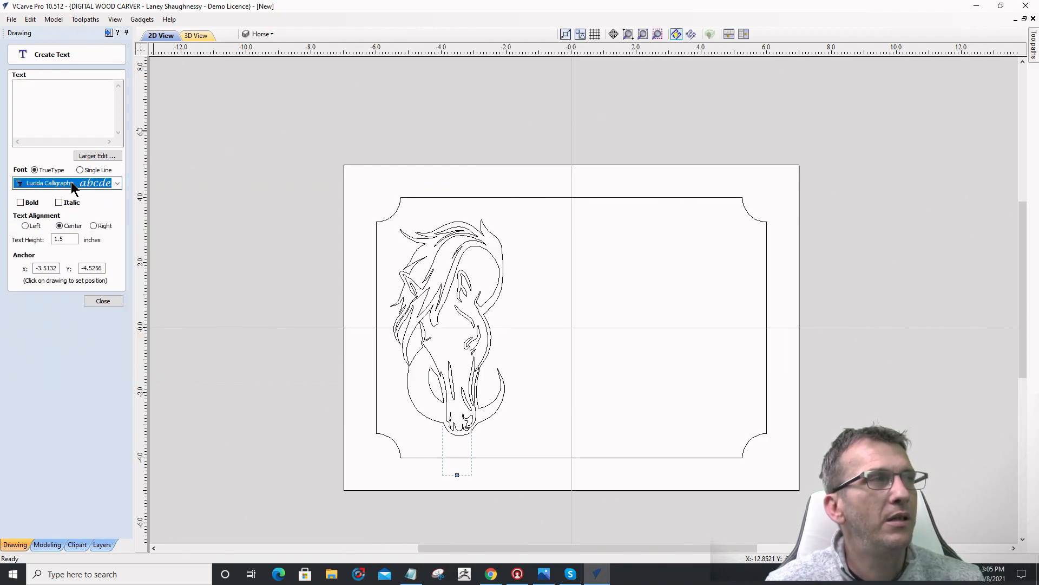
- Place the text anchor near the border's upper middle and enter centered two-line text: a possessive first name above "Room"
click(41, 98)
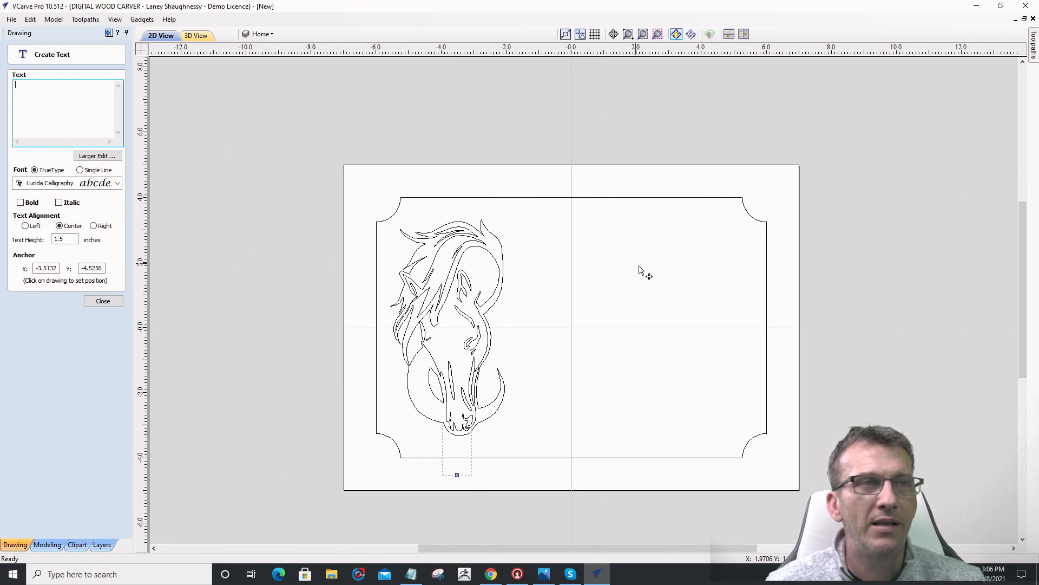
click(597, 263)
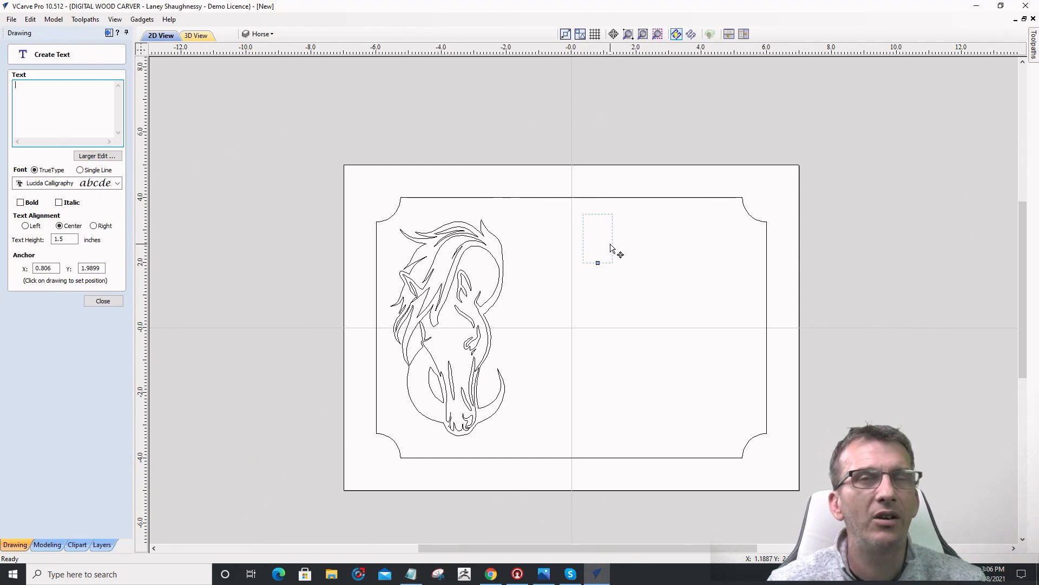
click(544, 260)
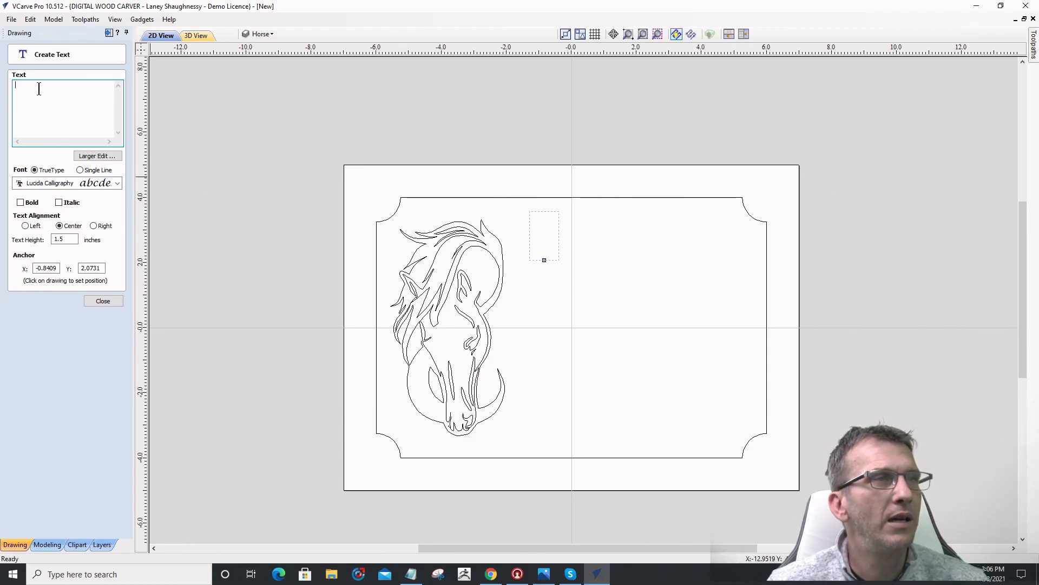
text(Janet)
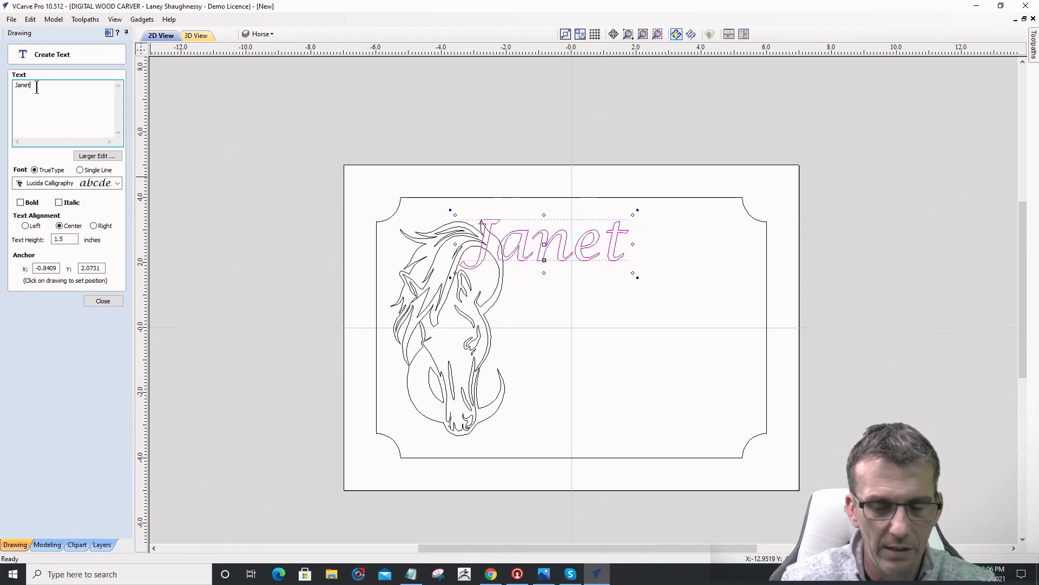
text('s)
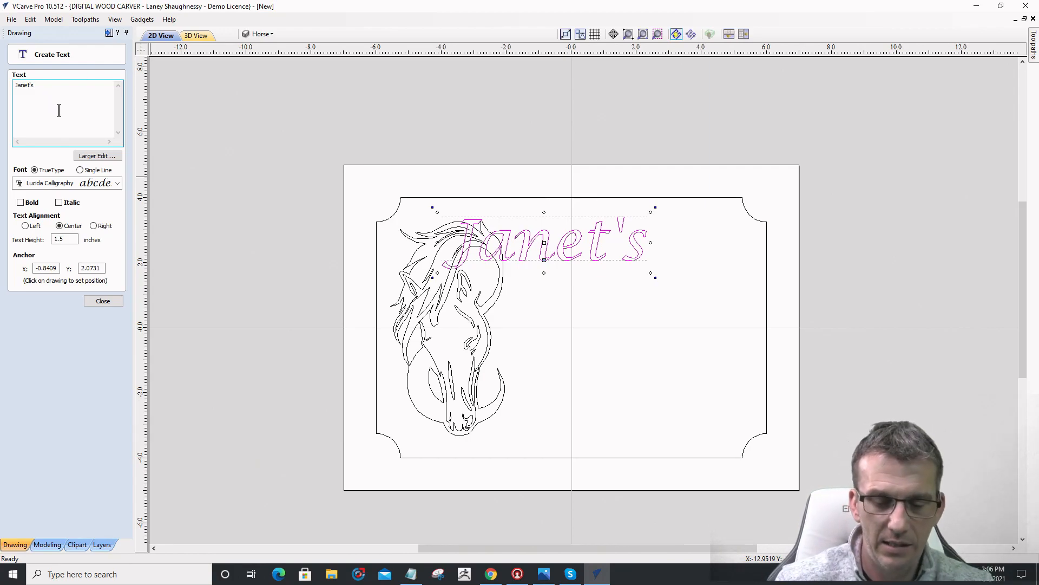
key(Return)
text(Room)
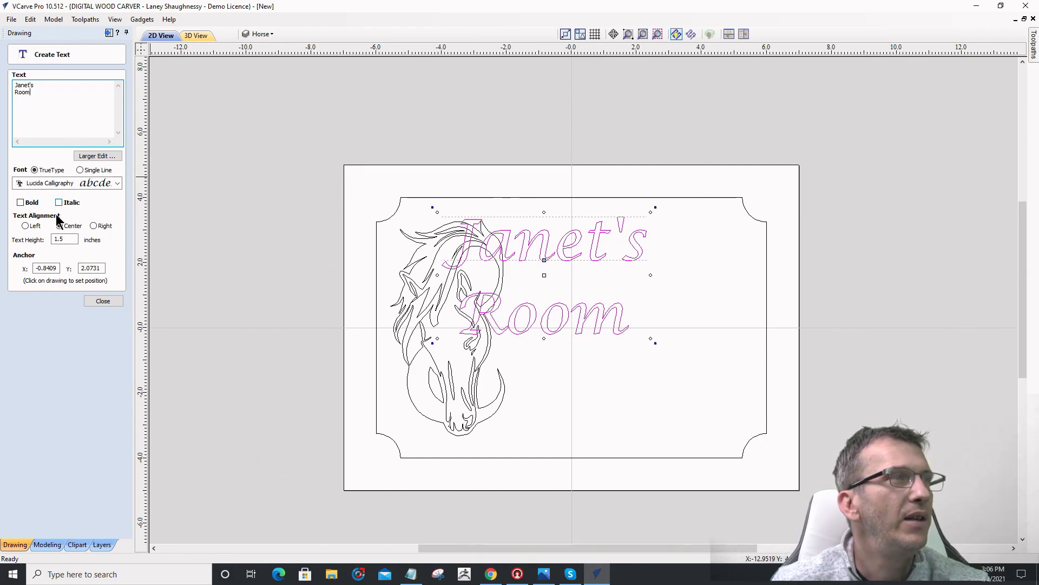
- Move the two-line text into the open space beside the horse, clear of its outline
click(75, 240)
drag(74, 240, 56, 236)
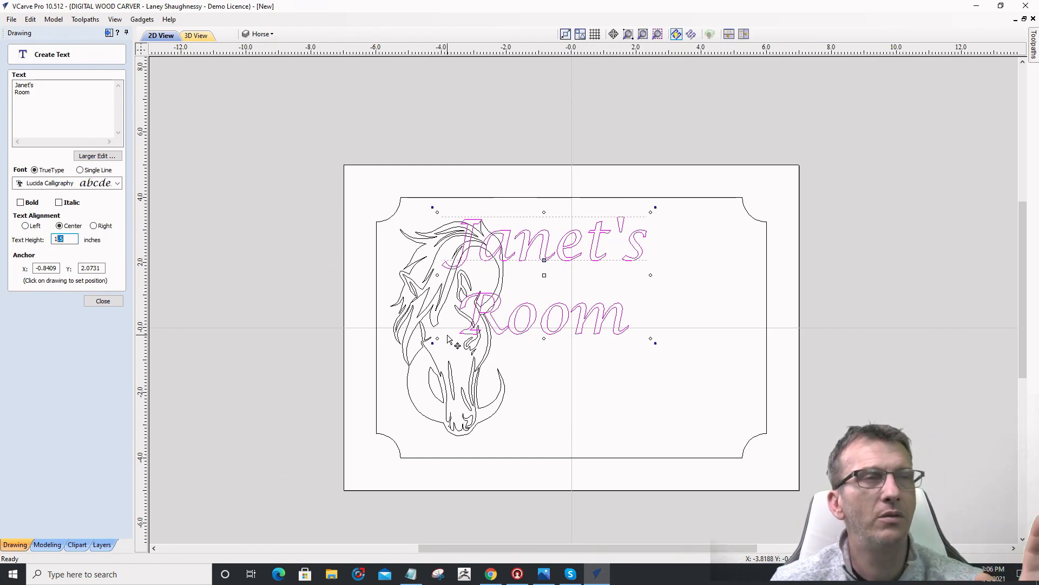
drag(548, 274, 617, 319)
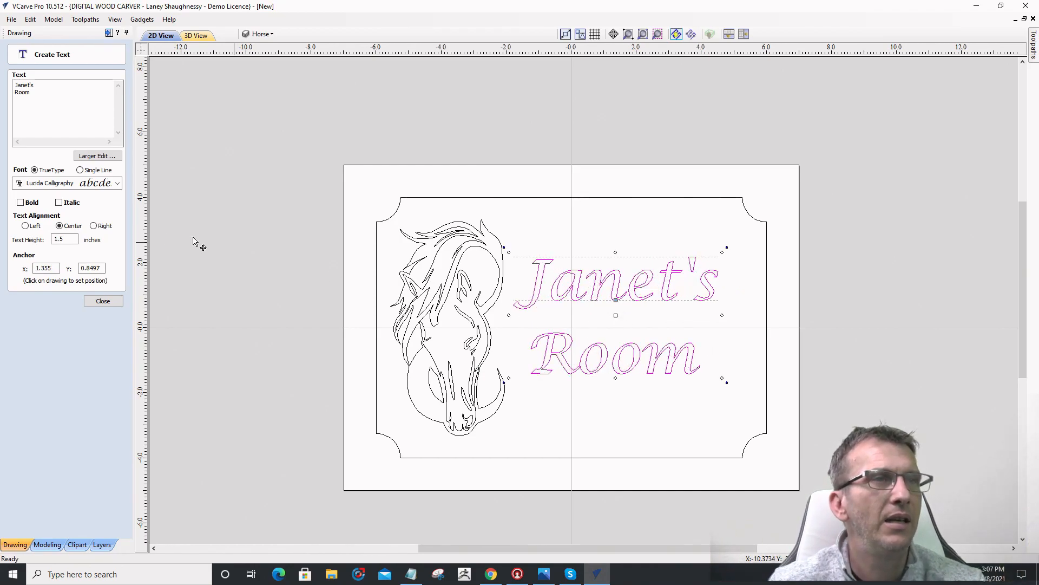
- Try the two-line text in Arial Black and in Royal Signage Rg
click(102, 183)
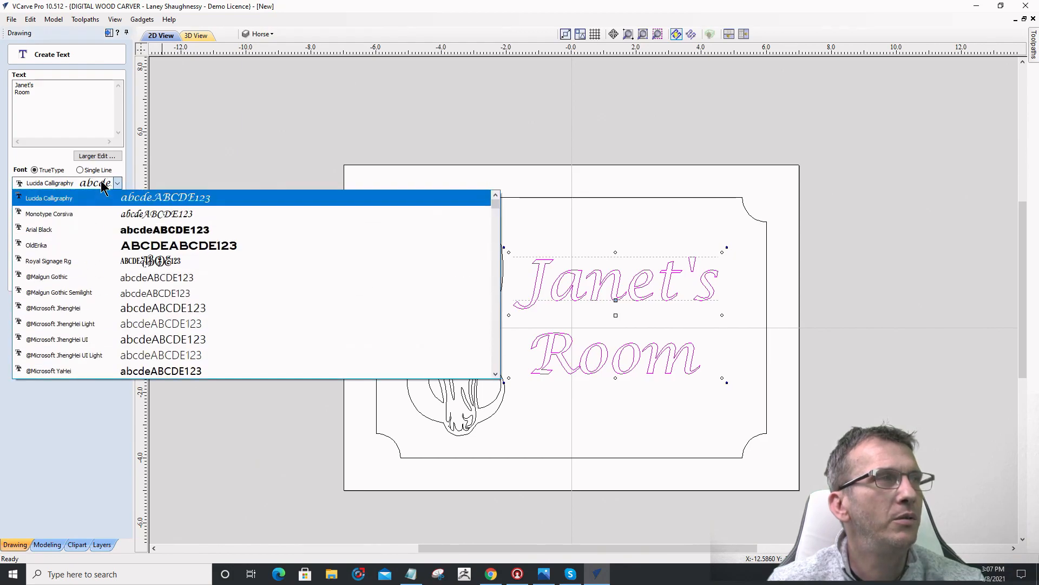
click(101, 239)
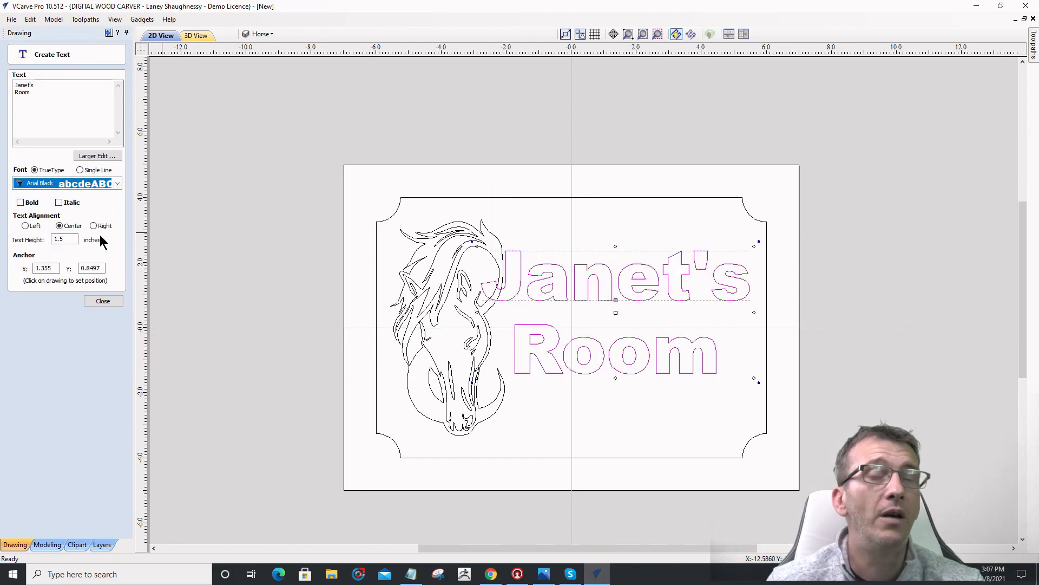
click(105, 185)
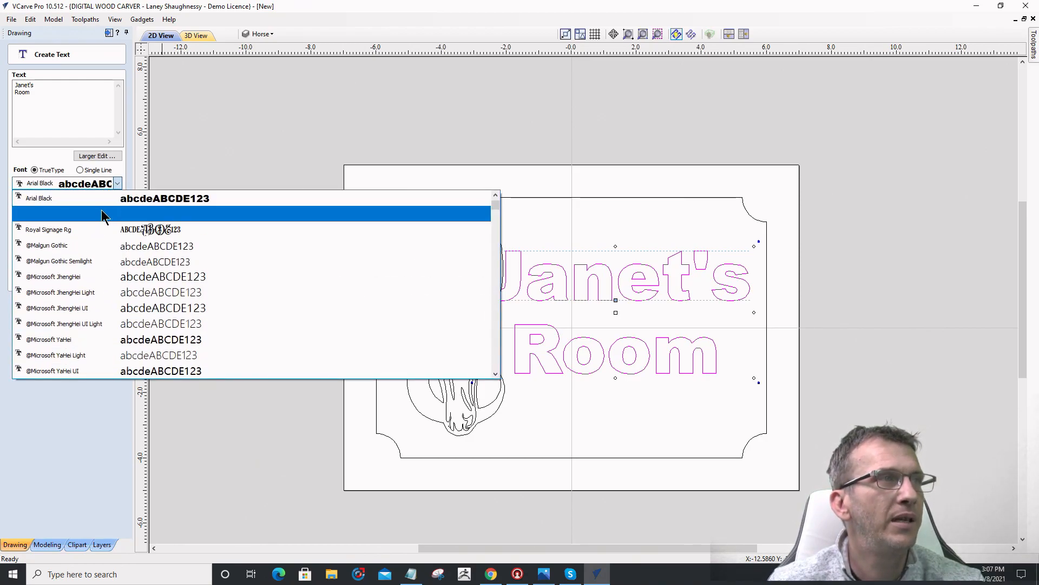
click(102, 230)
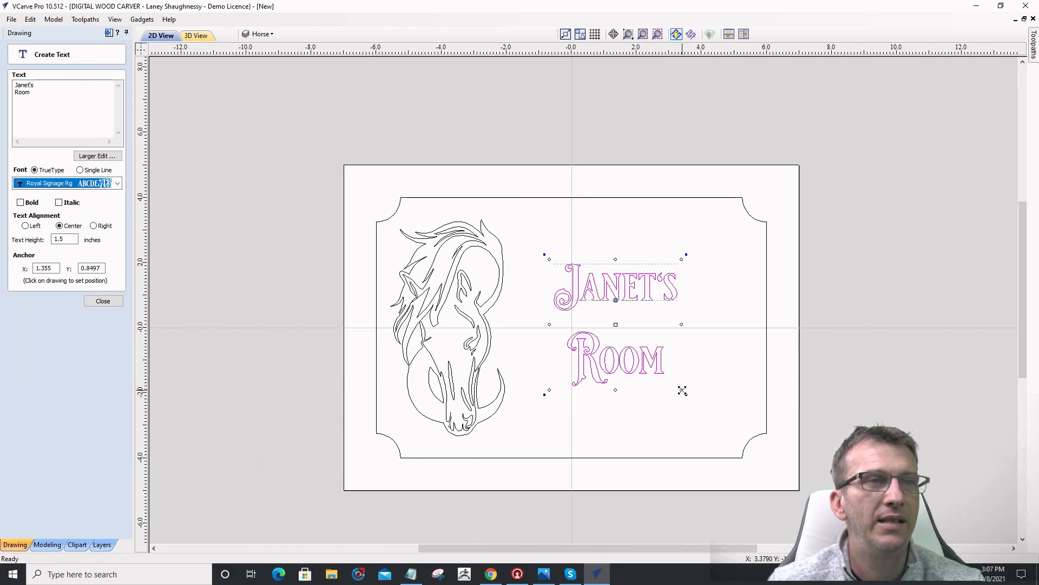
- Enlarge the text to a text height of about 2.23 inches and set its font to bold Monotype Corsiva
drag(683, 390, 719, 420)
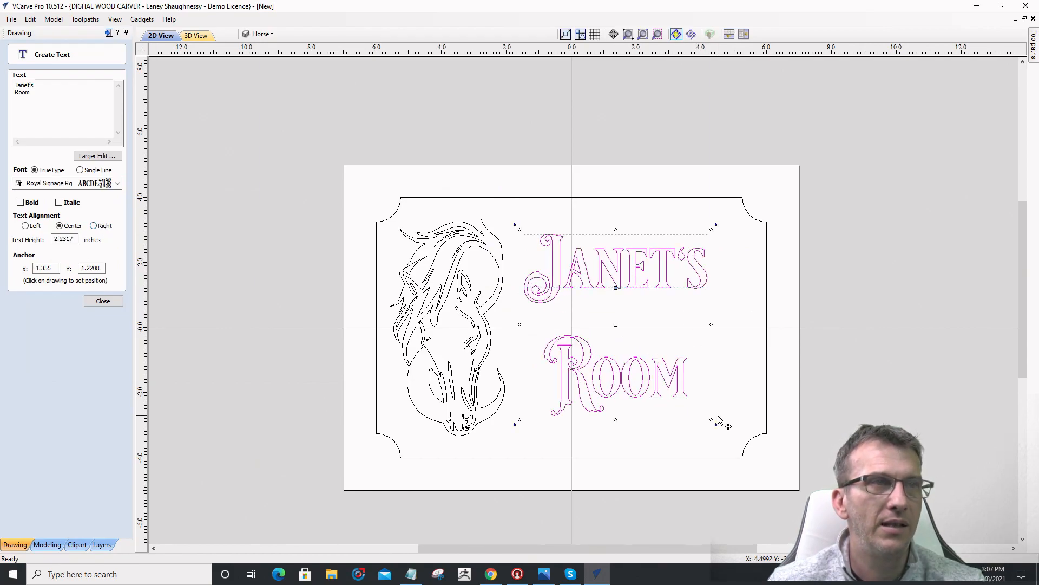
click(81, 183)
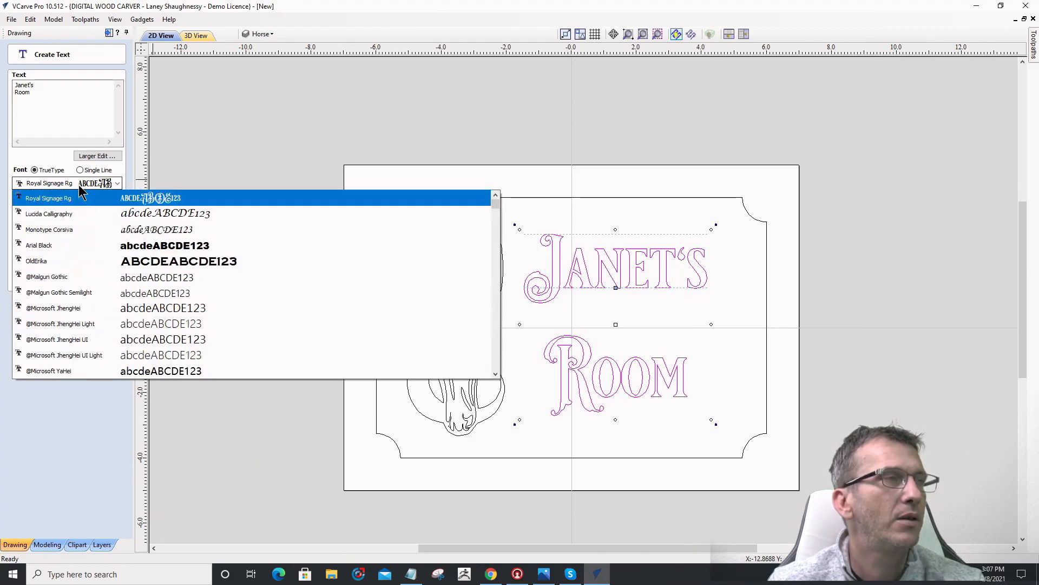
click(80, 226)
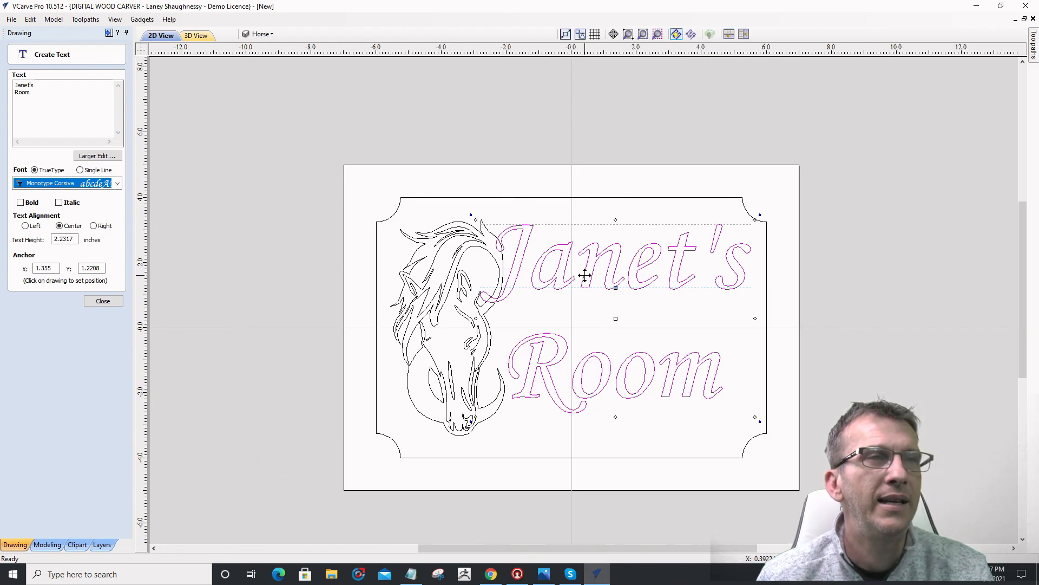
click(21, 202)
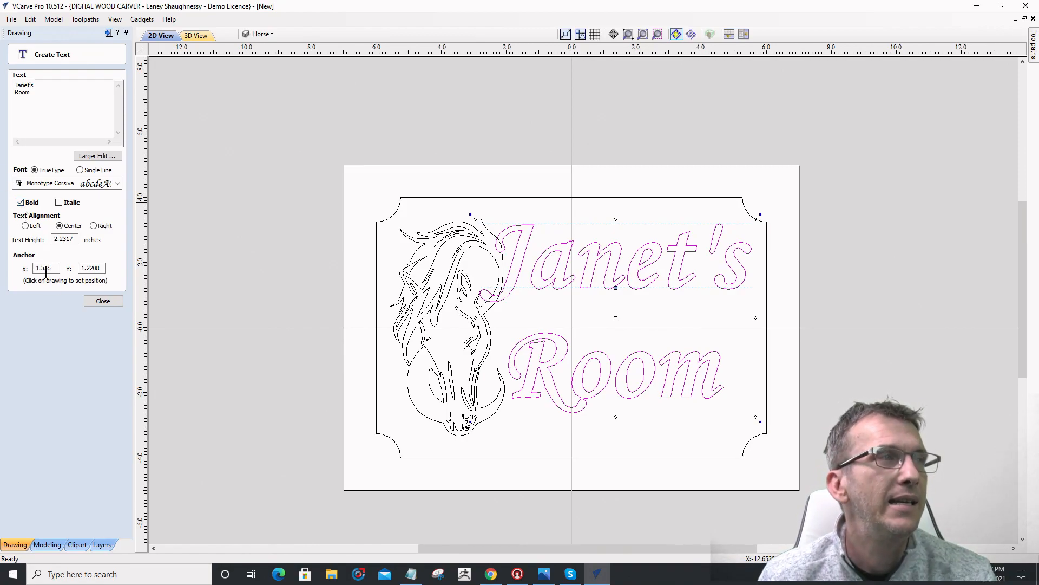
click(103, 301)
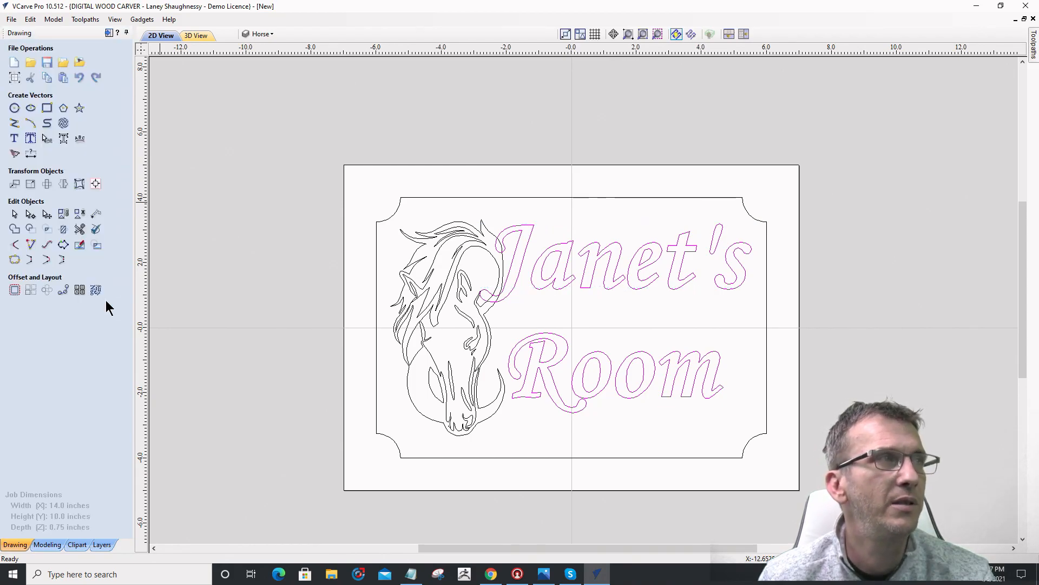
- Center the two-line text vertically on the material with the alignment tools
click(95, 184)
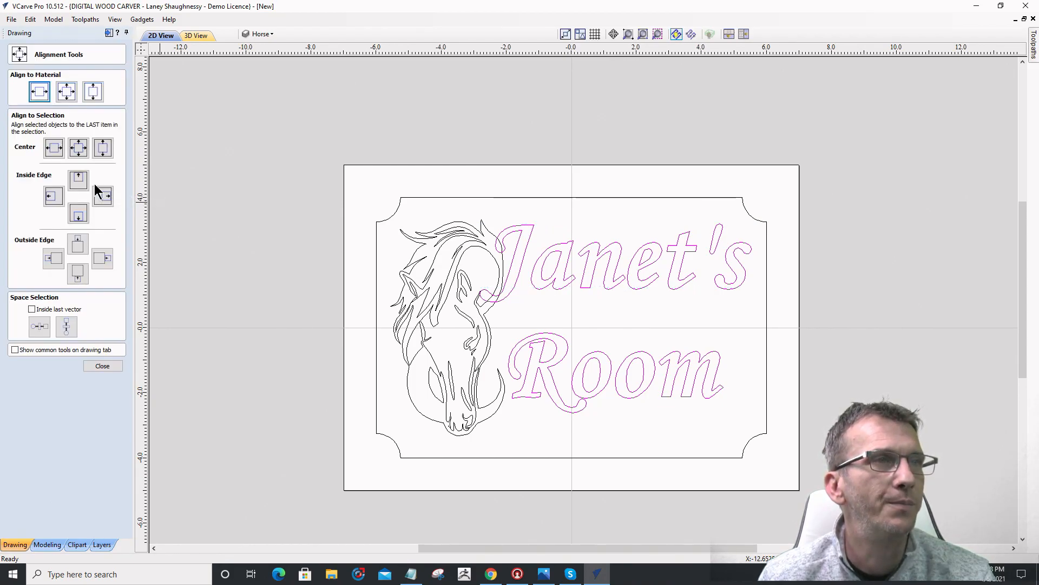
click(93, 92)
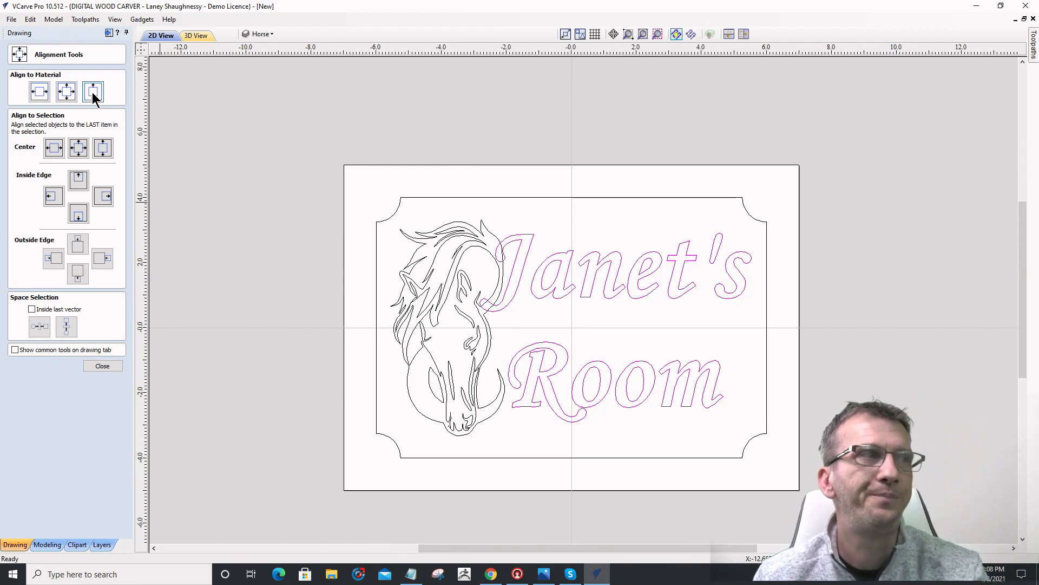
click(100, 368)
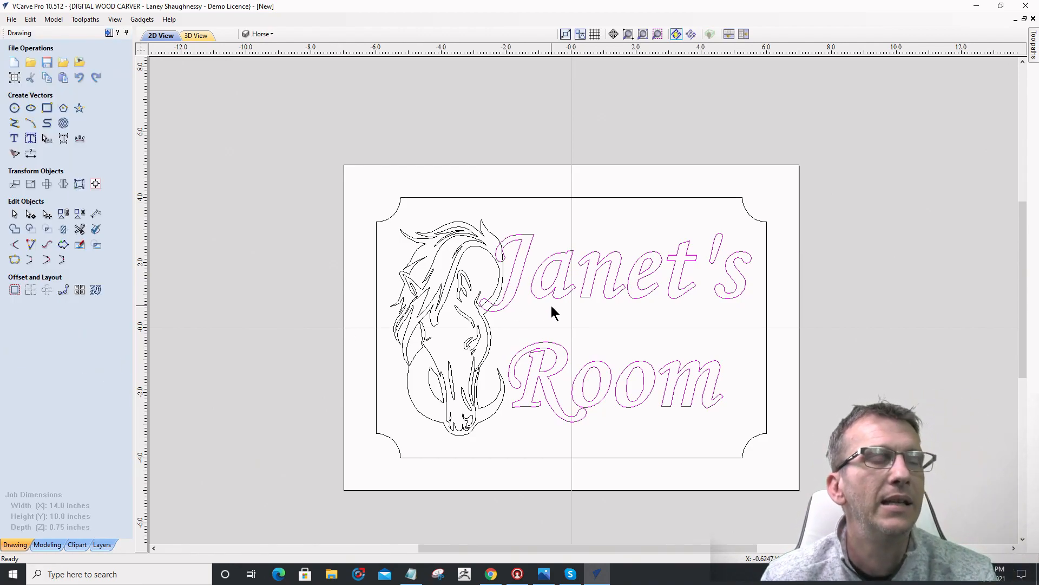
- Scale the two-line text proportionally to 80% about its center
click(553, 289)
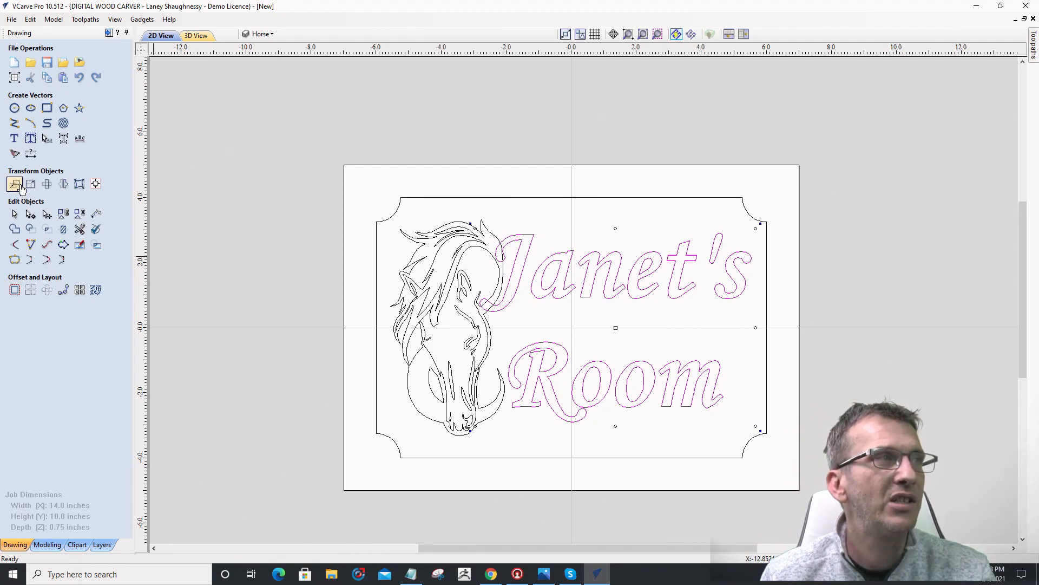
click(30, 184)
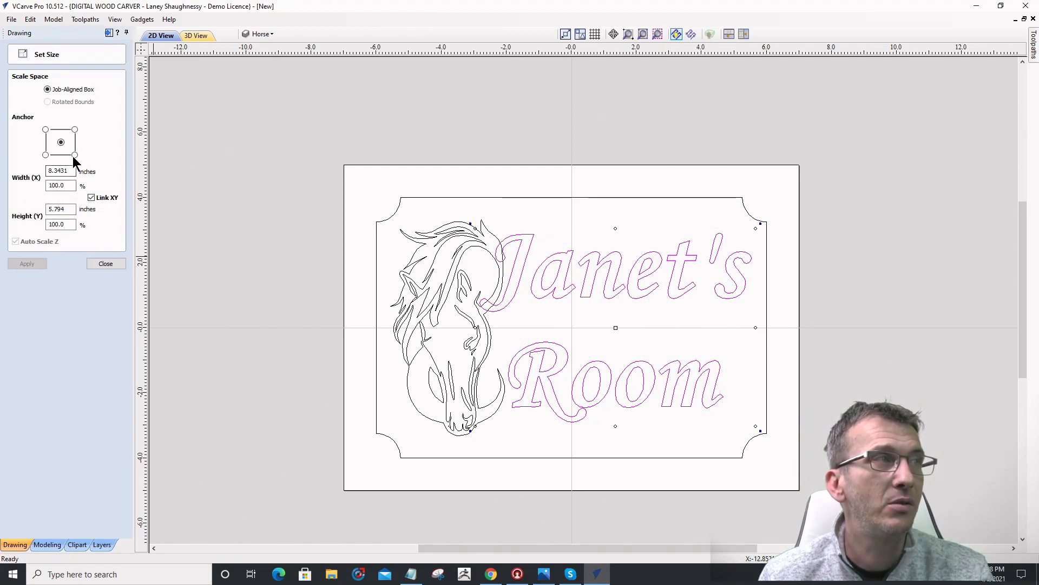
drag(70, 186, 25, 193)
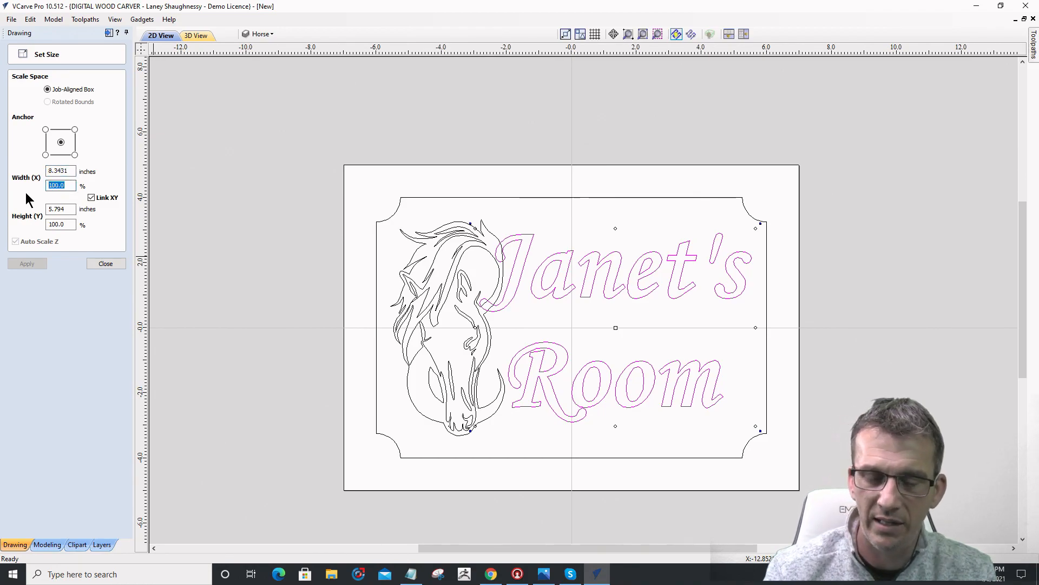
text(80)
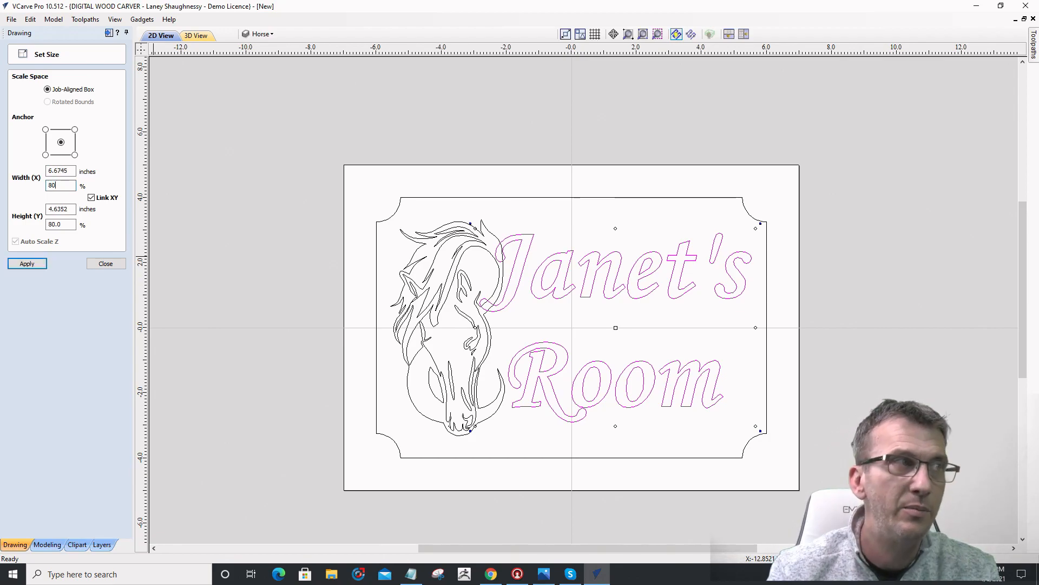
click(30, 264)
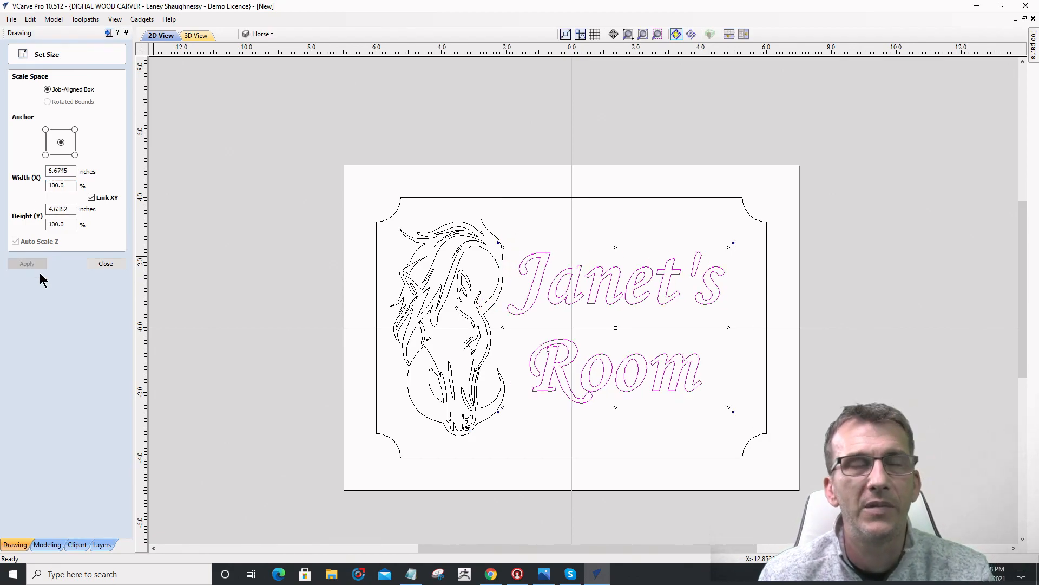
click(101, 264)
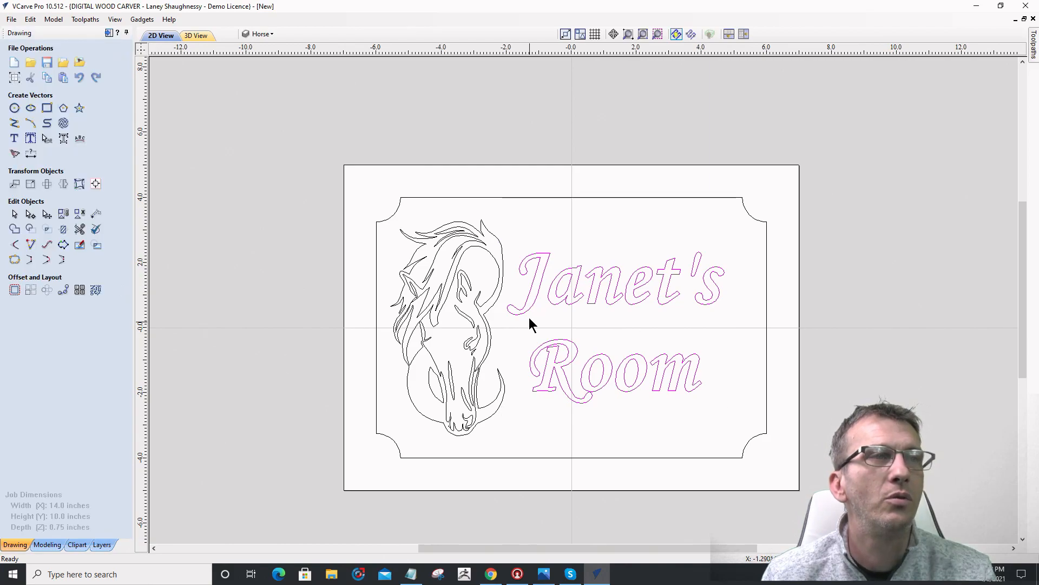
- Enlarge the two-line text slightly about its center to fill the space beside the horse
click(575, 302)
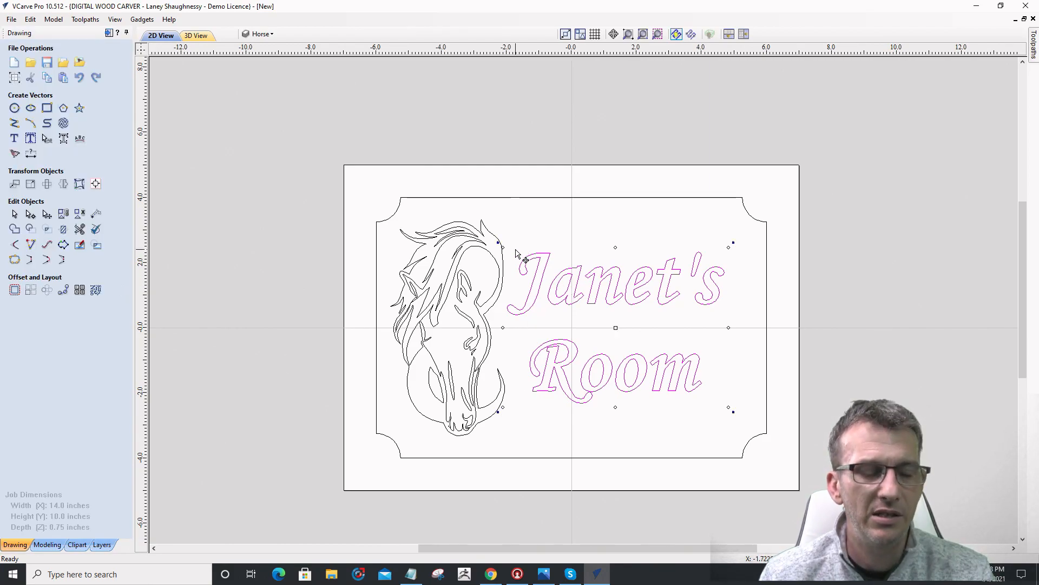
mouse_move(502, 247)
alt+mouse_down()
mouse_move(508, 255)
mouse_move(413, 185)
mouse_move(484, 250)
alt+mouse_up()
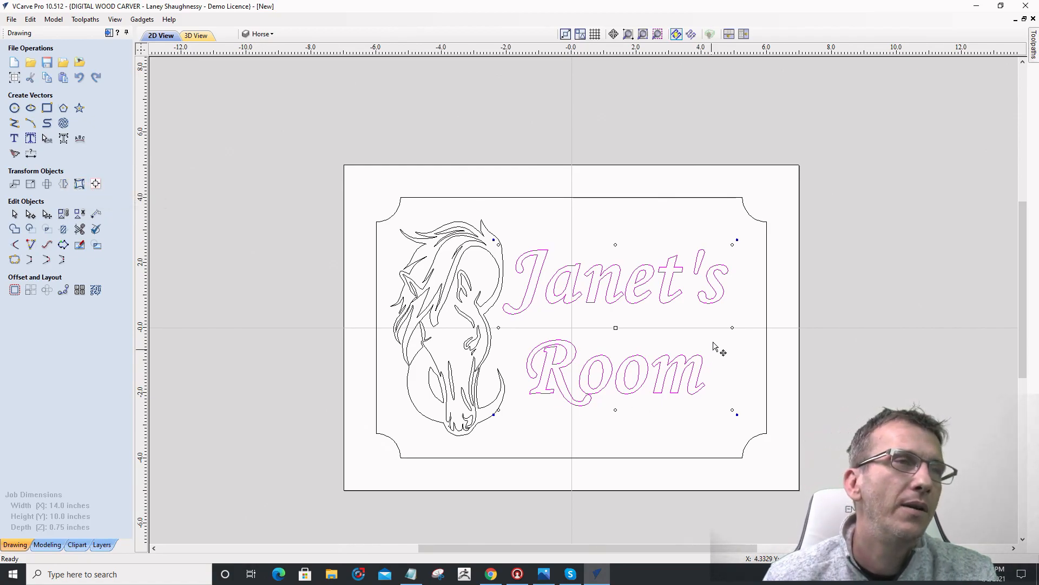
click(611, 295)
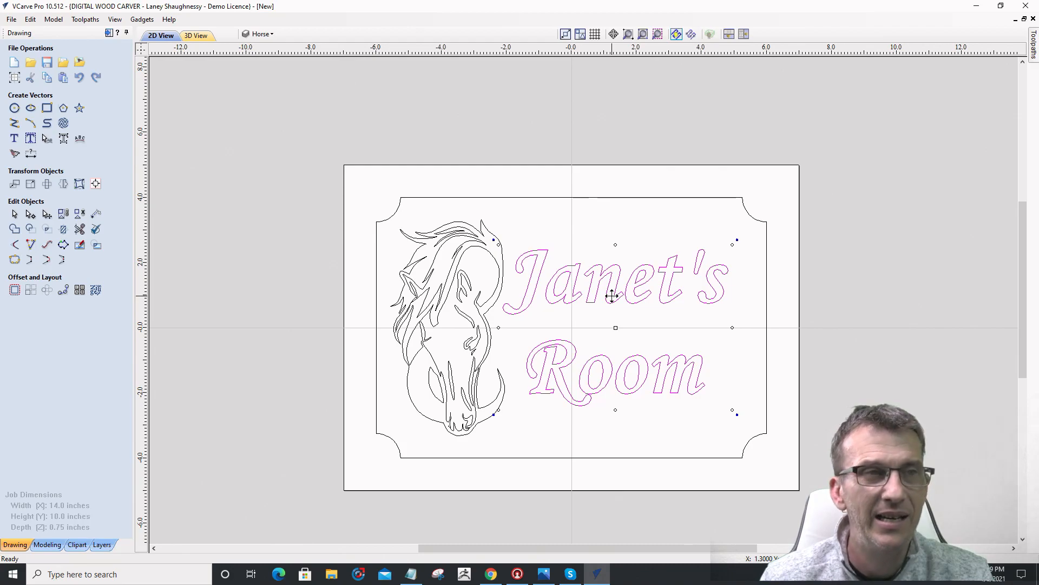
- Nudge the two-line text slightly to the right, away from the horse
key(Right)
key(Right)
key(Right)
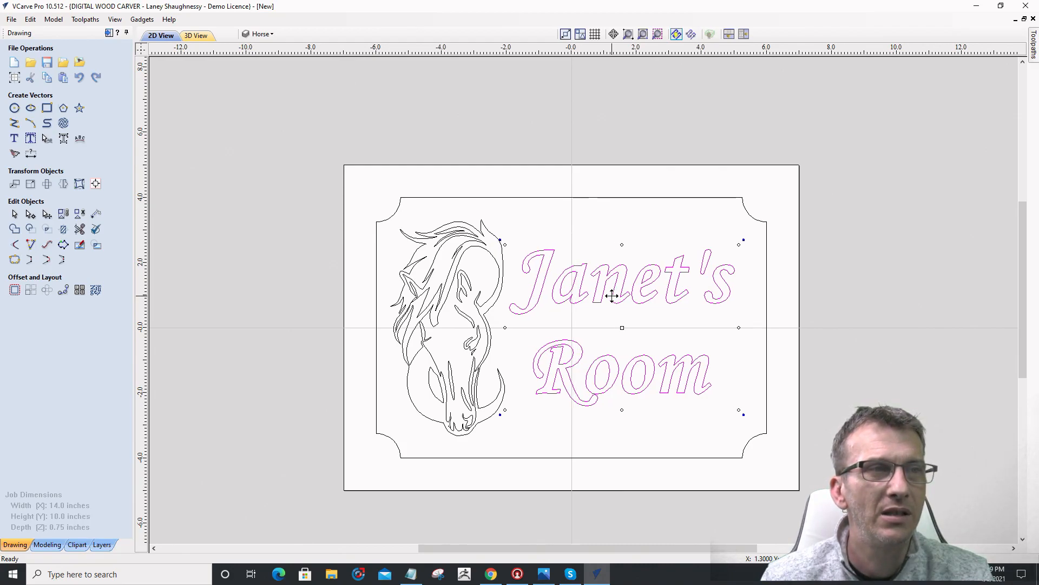
key(Right)
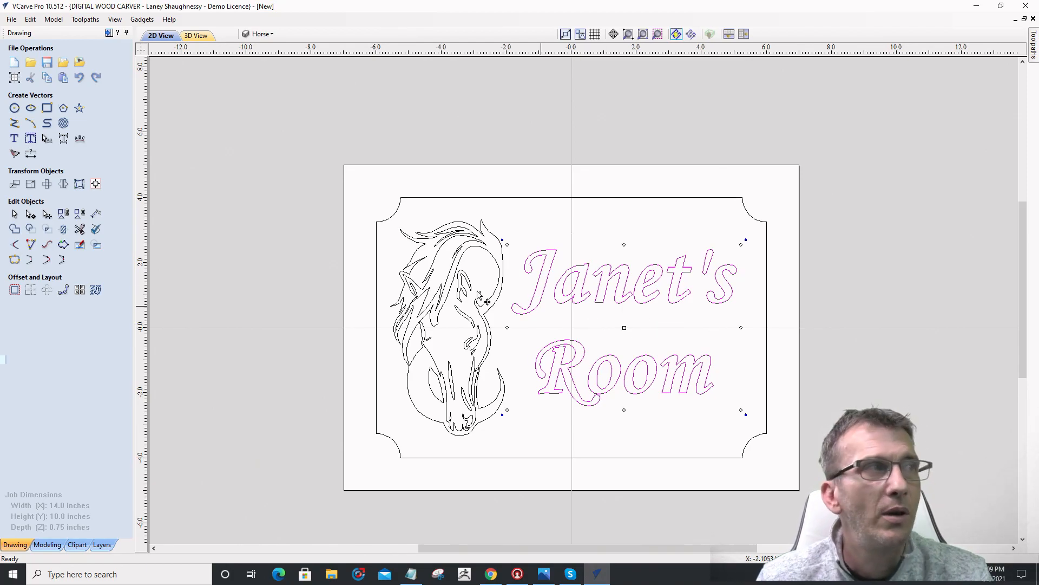
- Tighten the line spacing between the two text lines with the interactive text editing tool
click(50, 142)
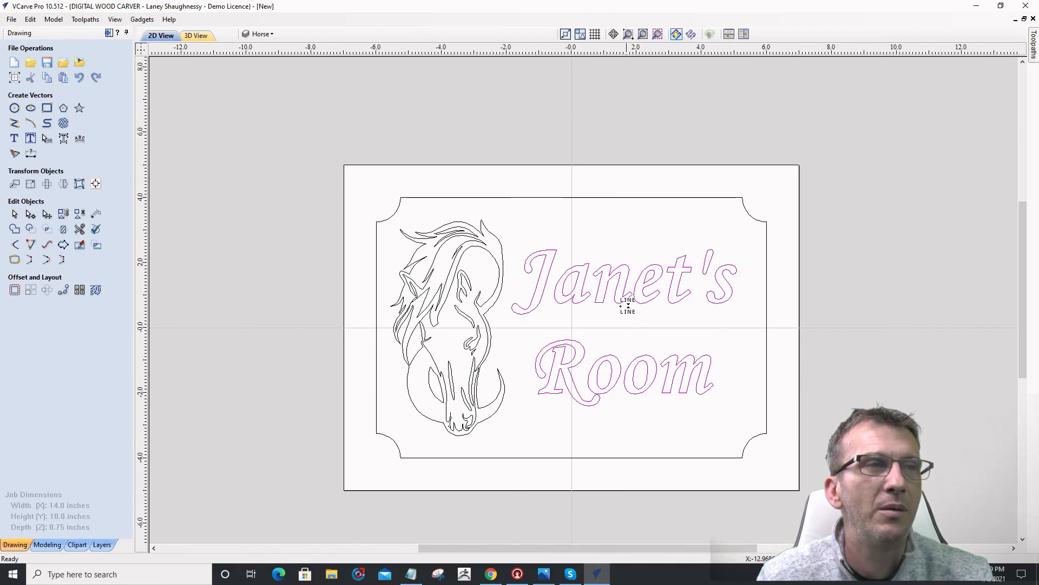
click(605, 323)
click(605, 323)
click(605, 323)
click(605, 323)
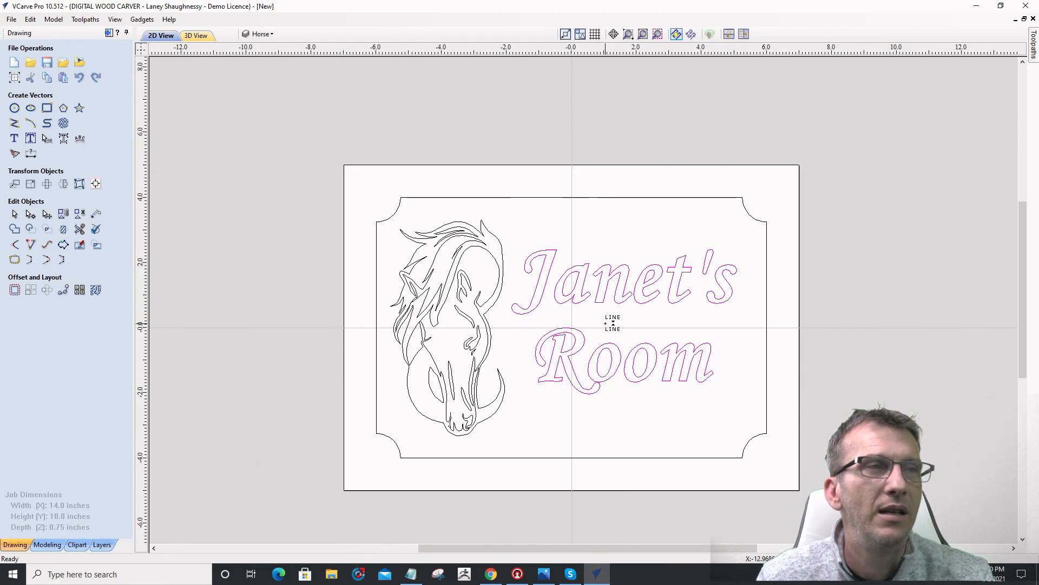
click(605, 323)
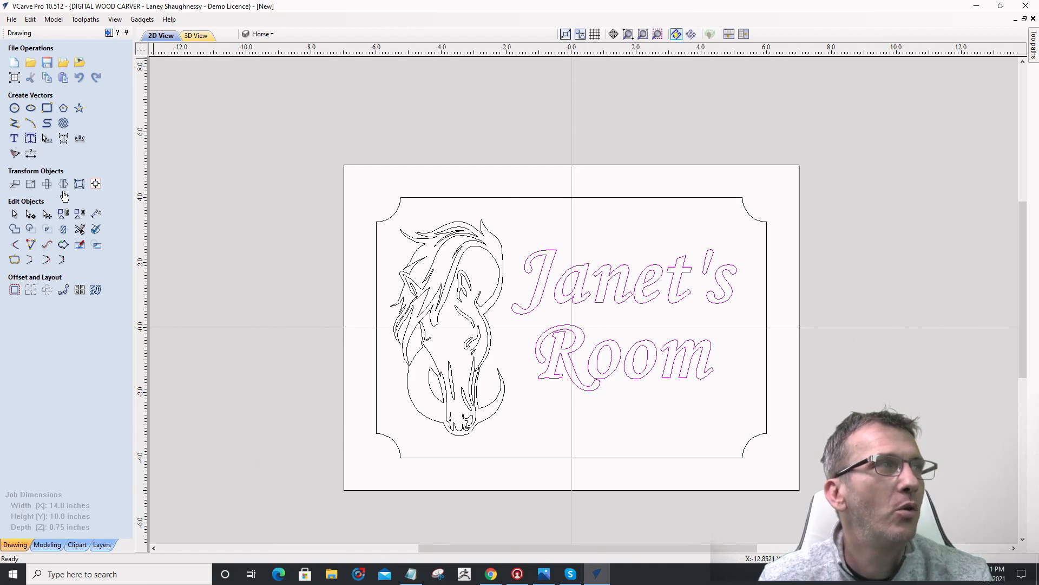
- Align the two-line text to the vertical center of the material
click(96, 185)
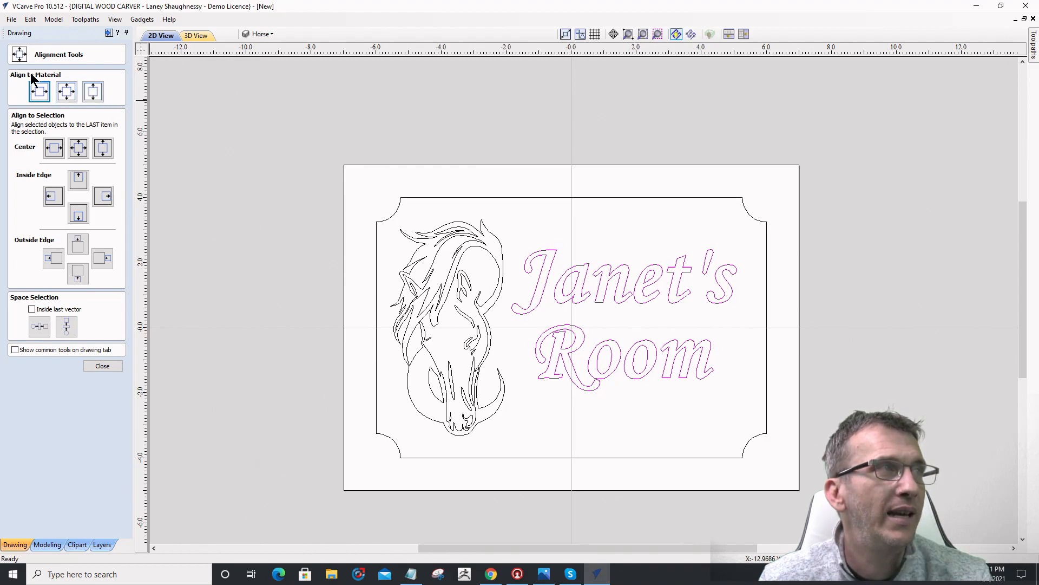
click(93, 92)
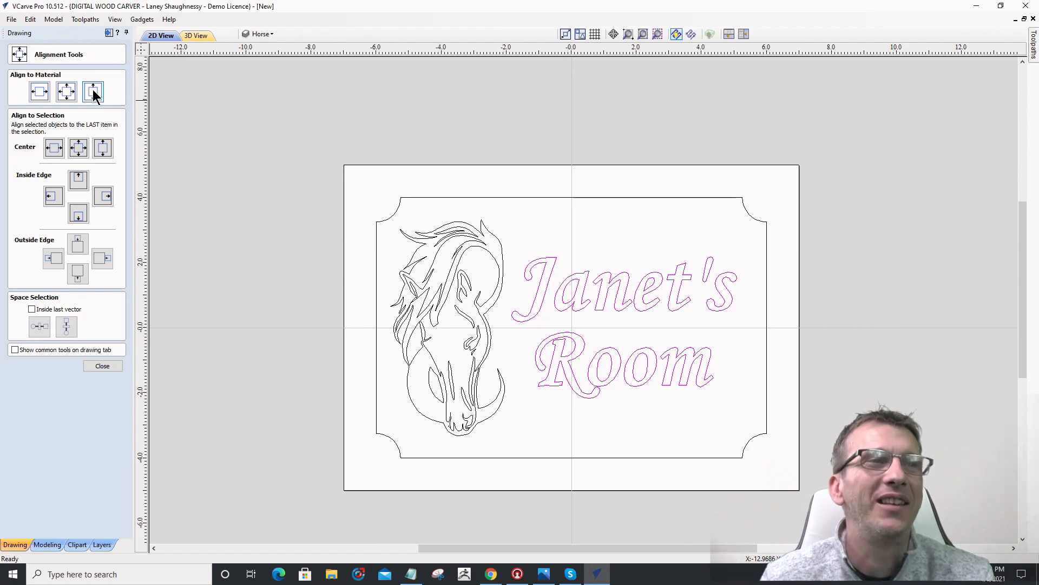
click(99, 368)
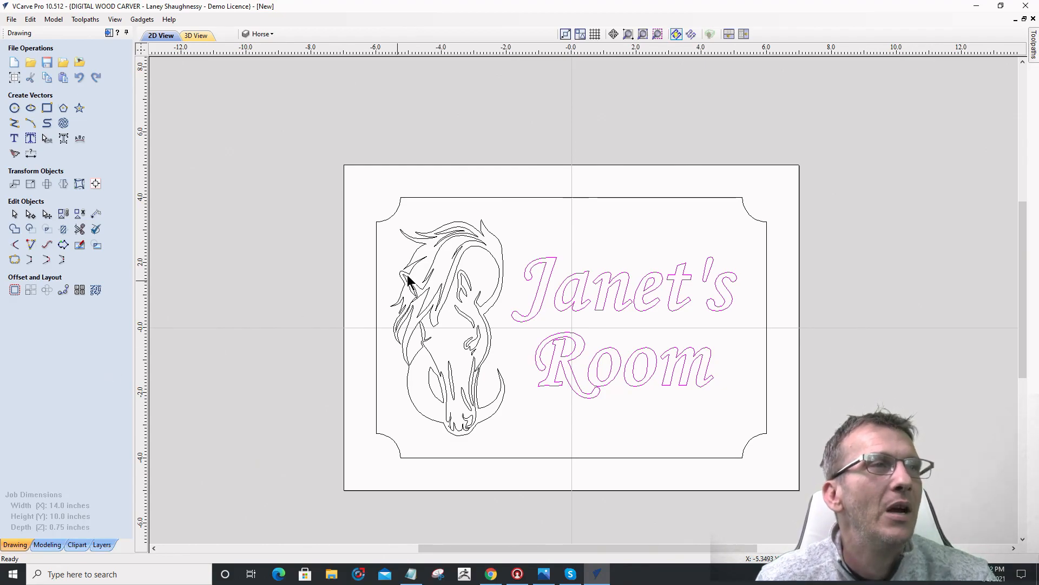
- Select the radiused-corner border and start a 2D profile toolpath for it with a cut depth of 0.1875 inches
click(480, 225)
click(588, 276)
click(617, 198)
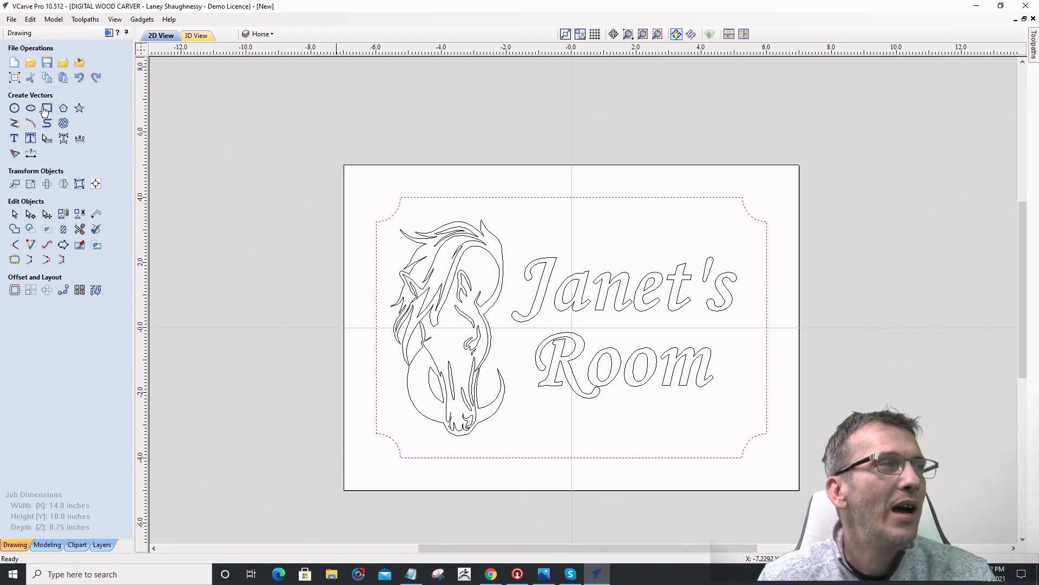
click(108, 33)
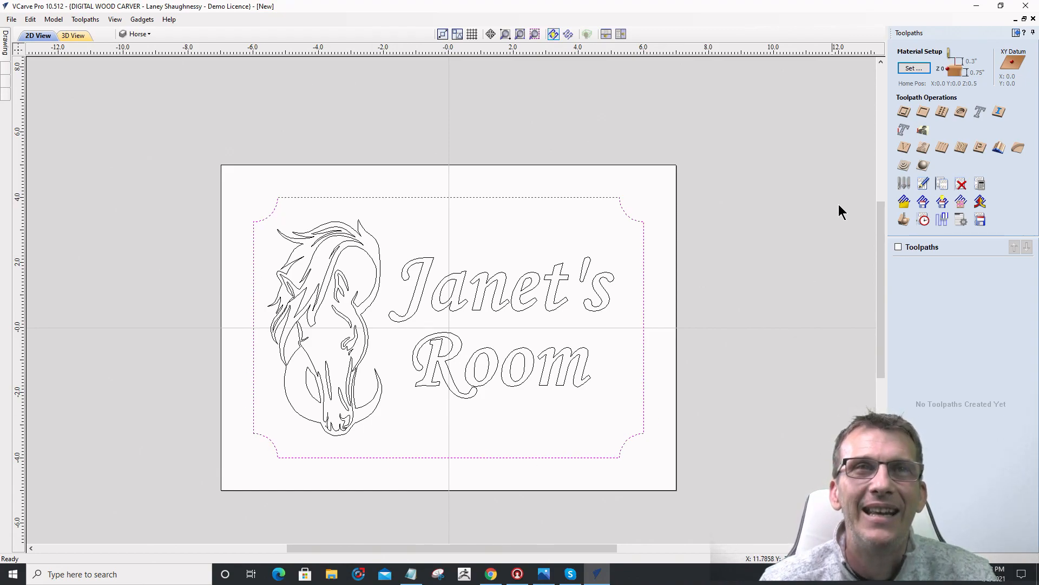
click(904, 112)
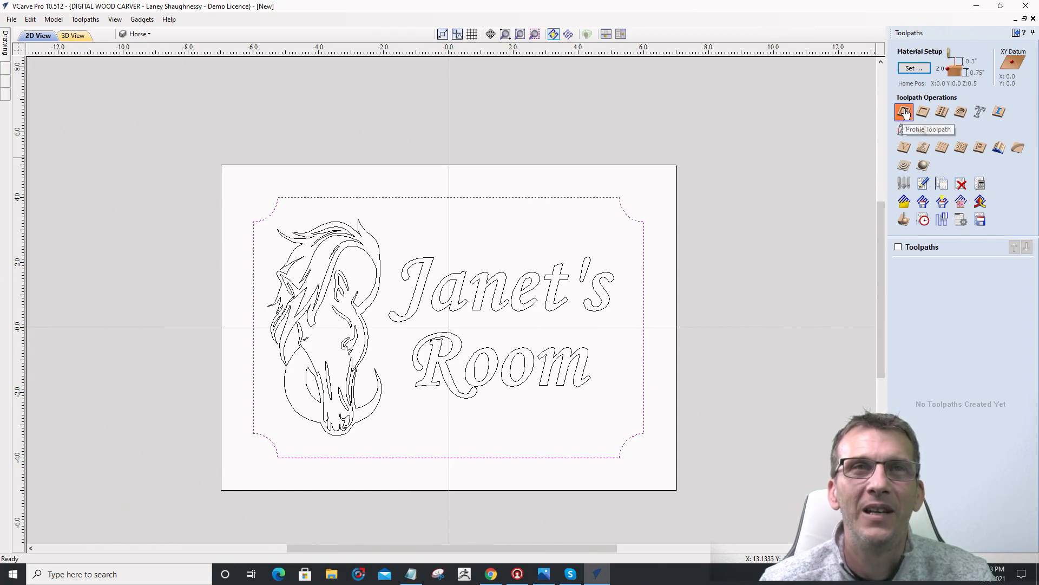
key(Tab)
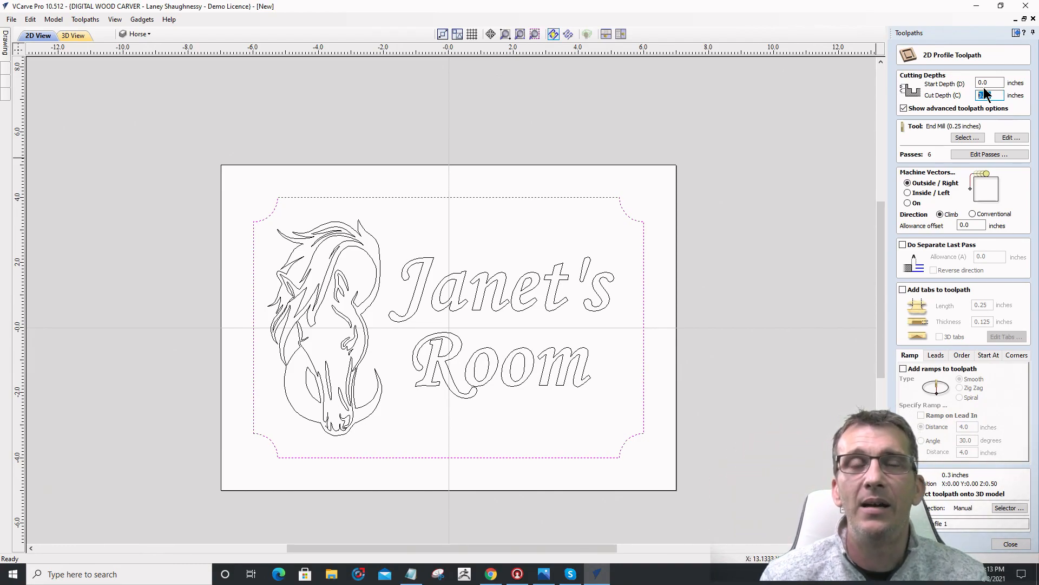
text(.)
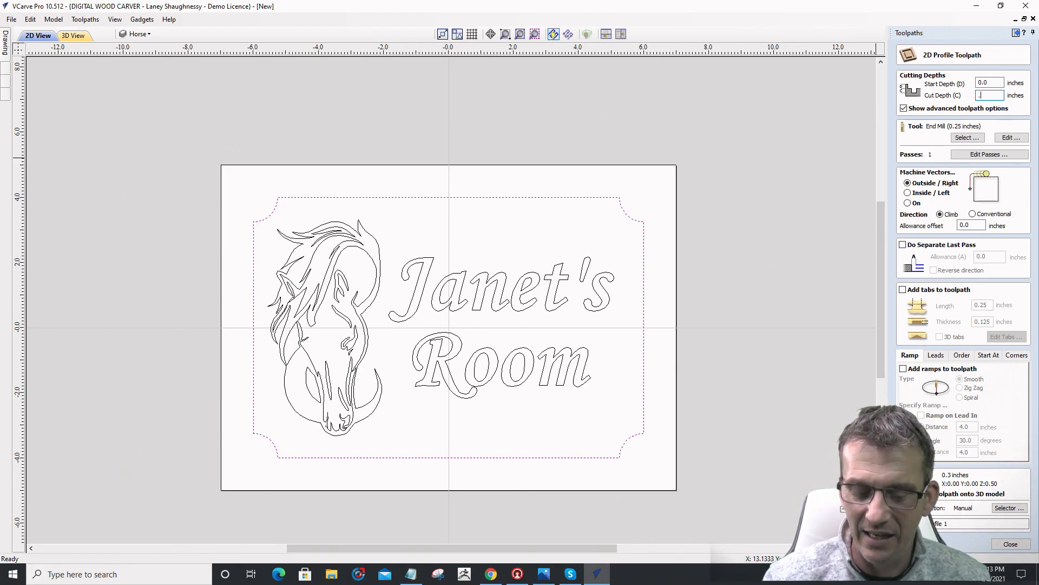
text(1875)
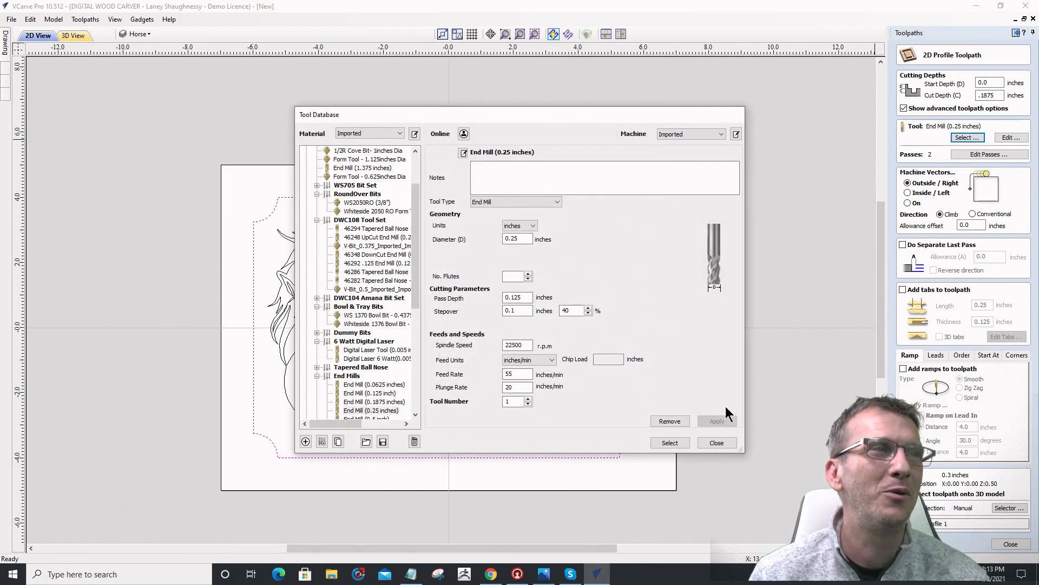
- Assign the 0.25 inch 60-degree V-bit and calculate the profile on the vector line, naming it Border Cut
drag(418, 209, 417, 304)
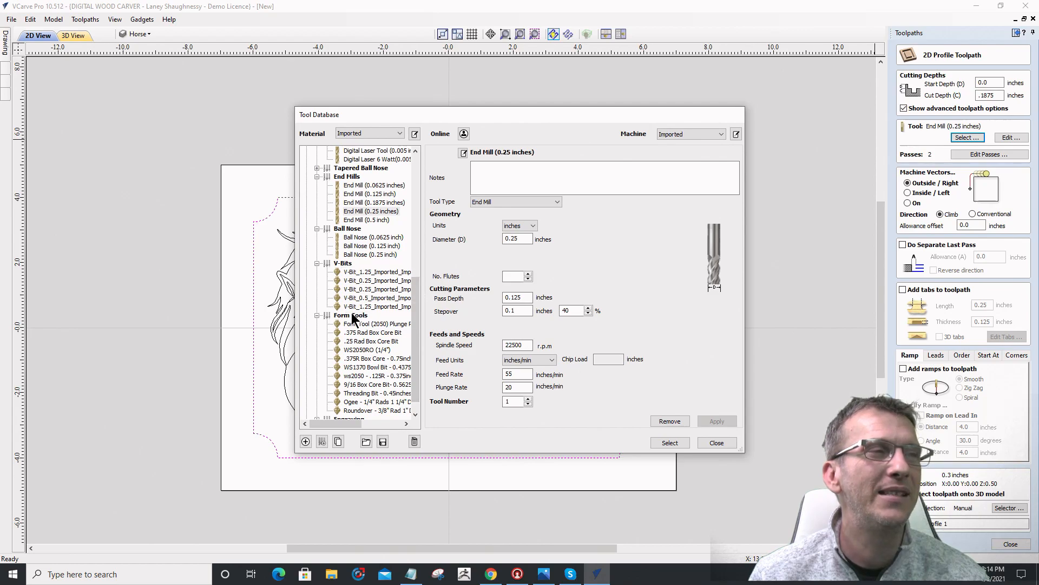
click(354, 281)
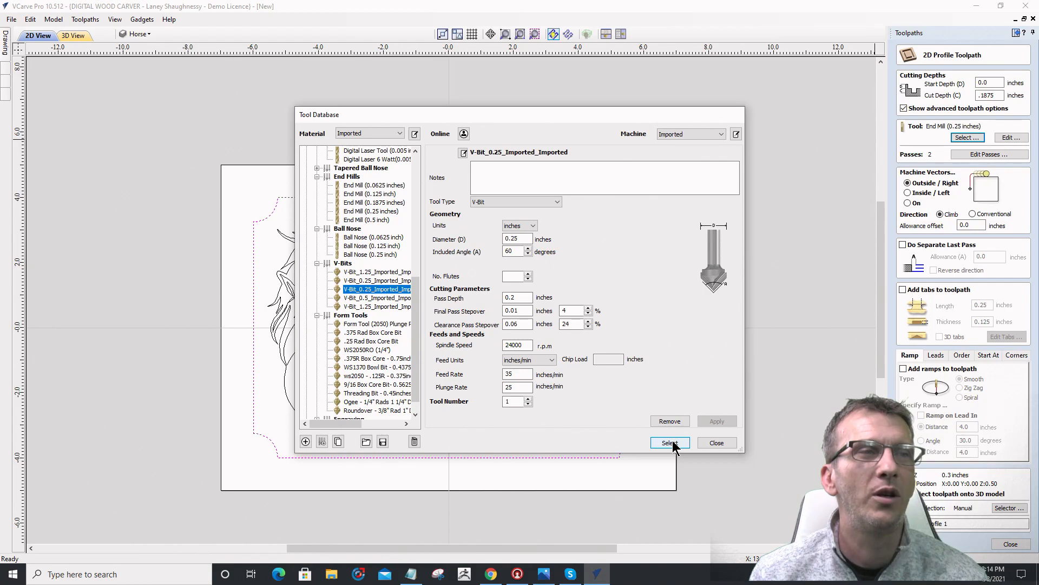
click(670, 443)
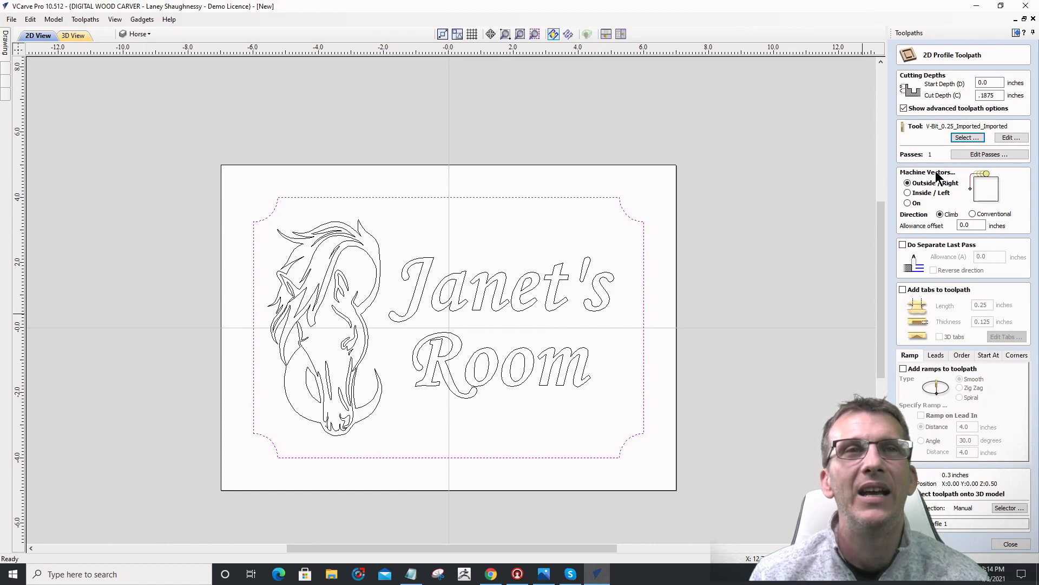
click(909, 203)
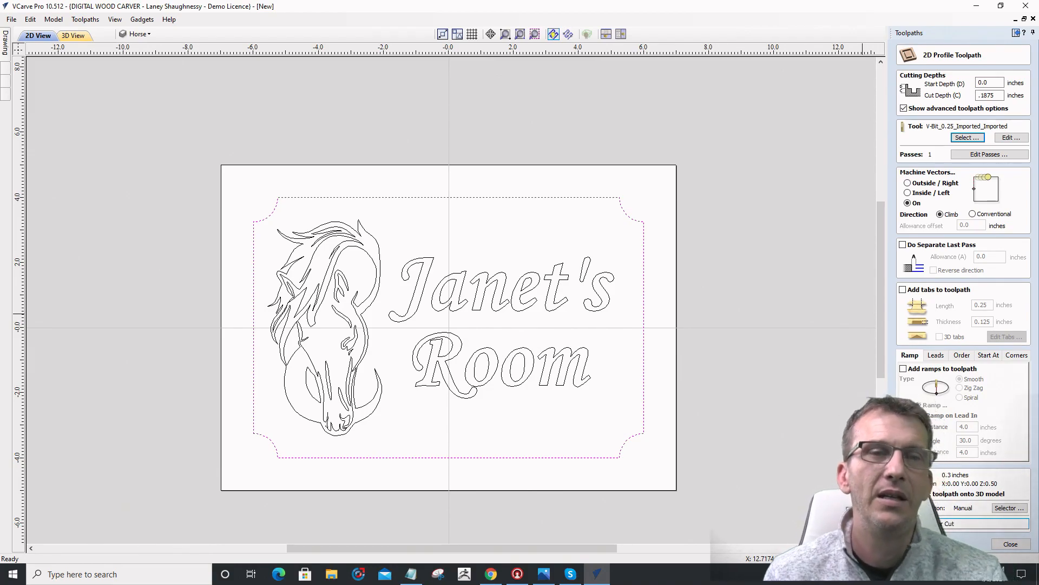
click(917, 544)
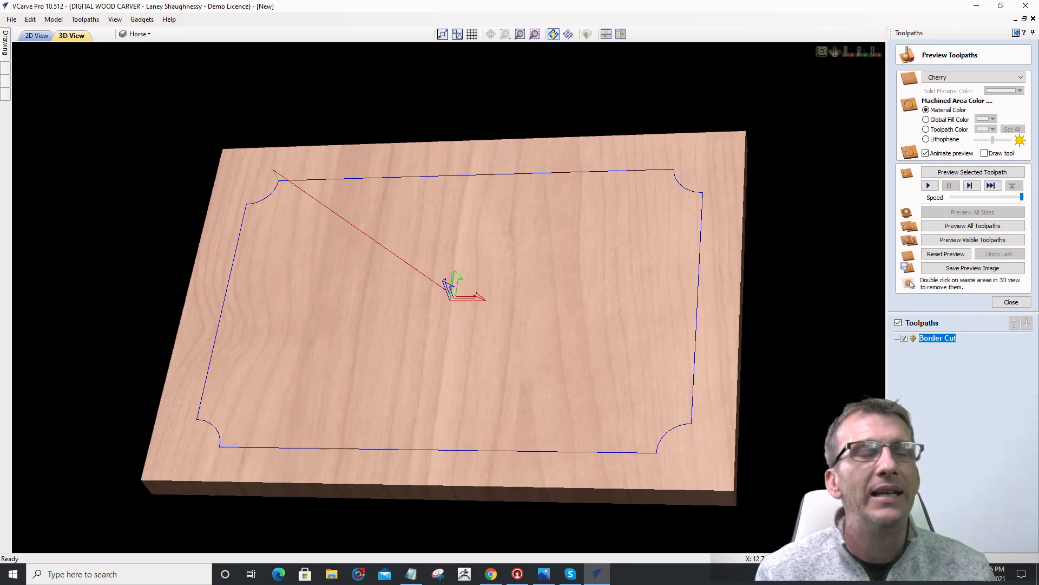
- Set the toolpath preview simulation quality to Extremely High (8 x Slower)
click(85, 21)
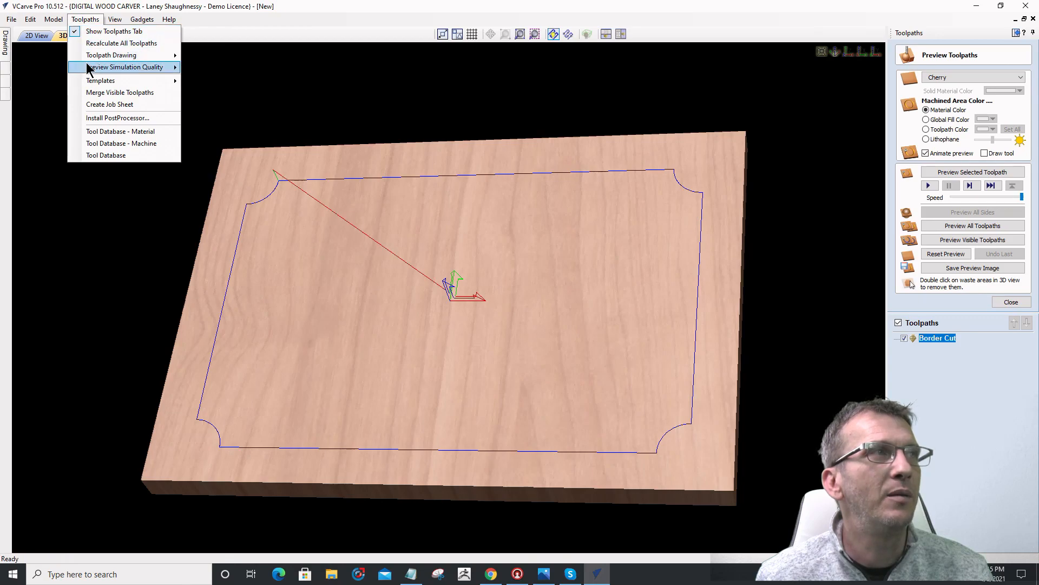
mouse_move(101, 68)
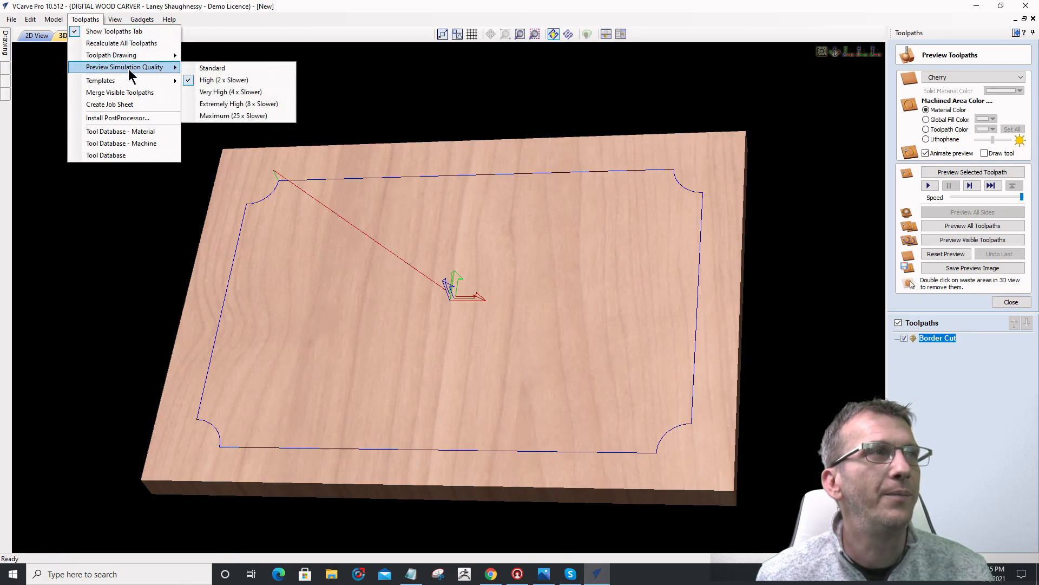
click(214, 68)
click(85, 19)
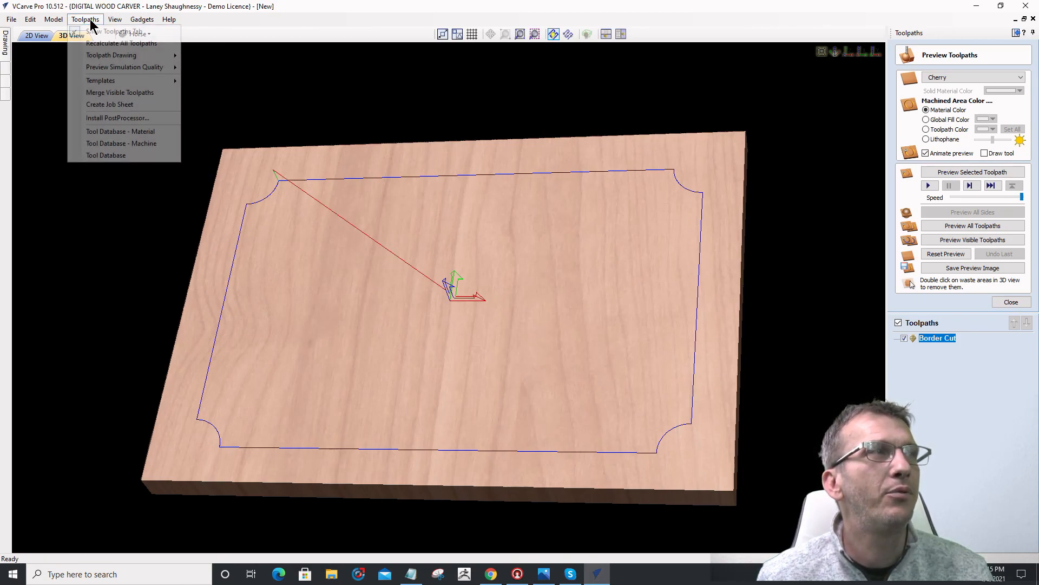
mouse_move(173, 68)
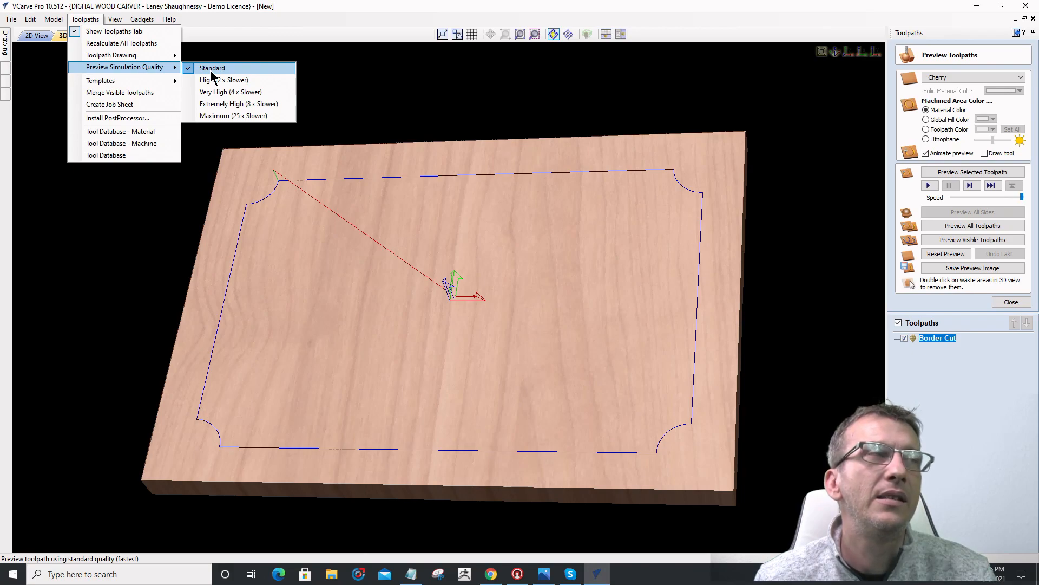
click(217, 104)
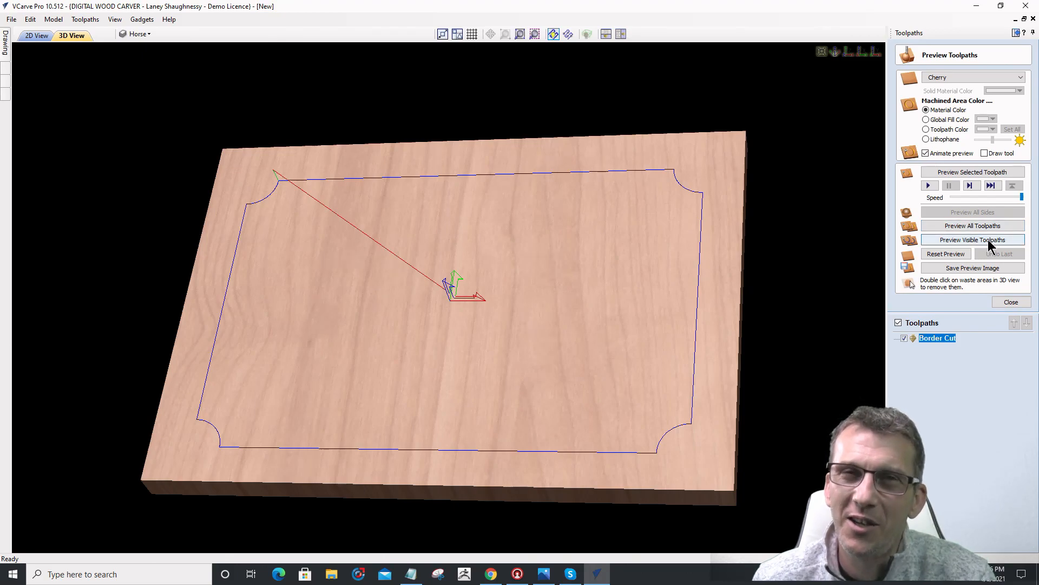
- Preview the visible Border Cut toolpath on the 3D material, inspect the groove, and return to the 2D drawing
click(903, 338)
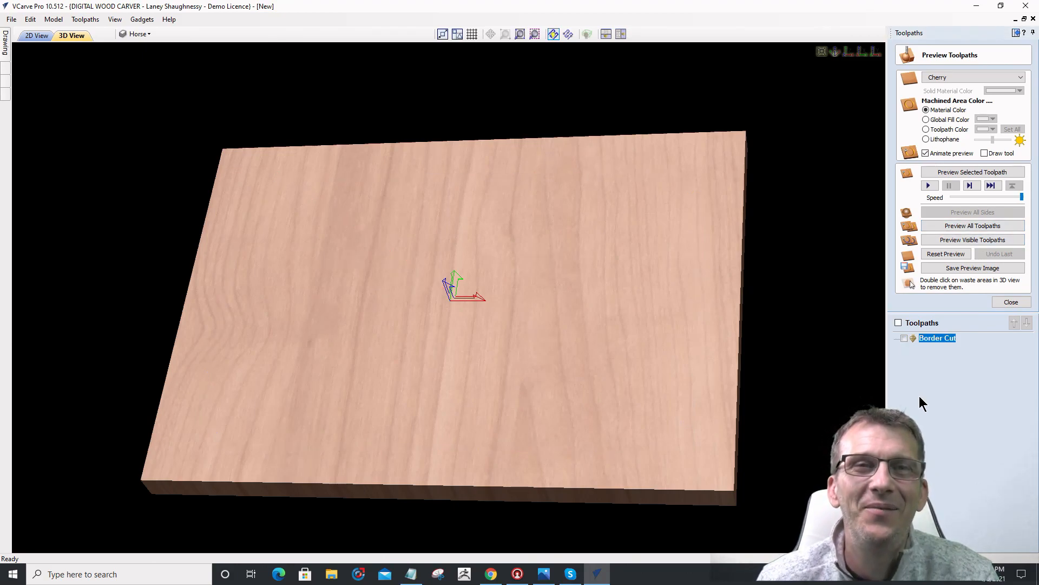
mouse_move(948, 347)
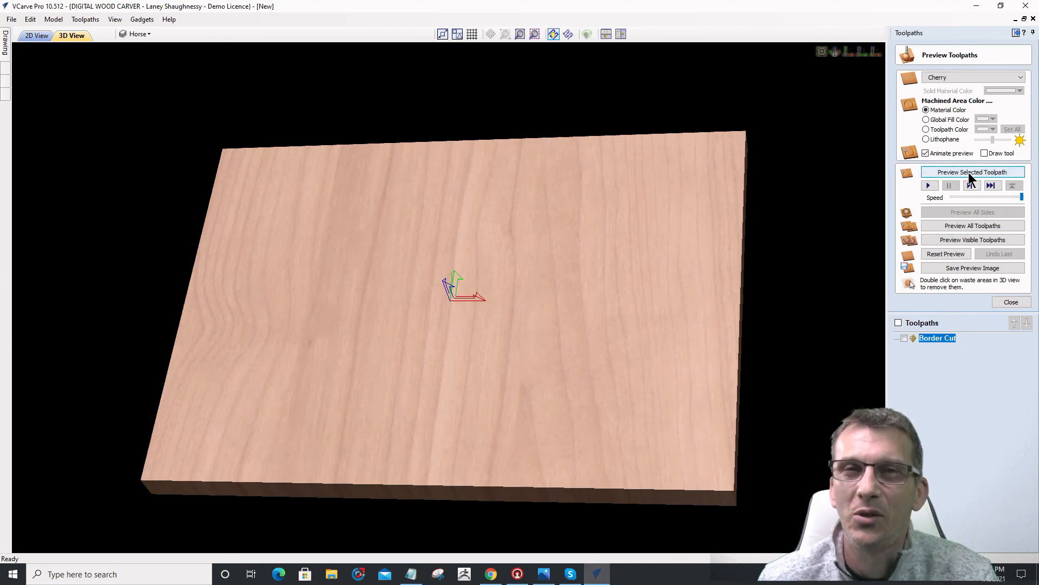
click(904, 338)
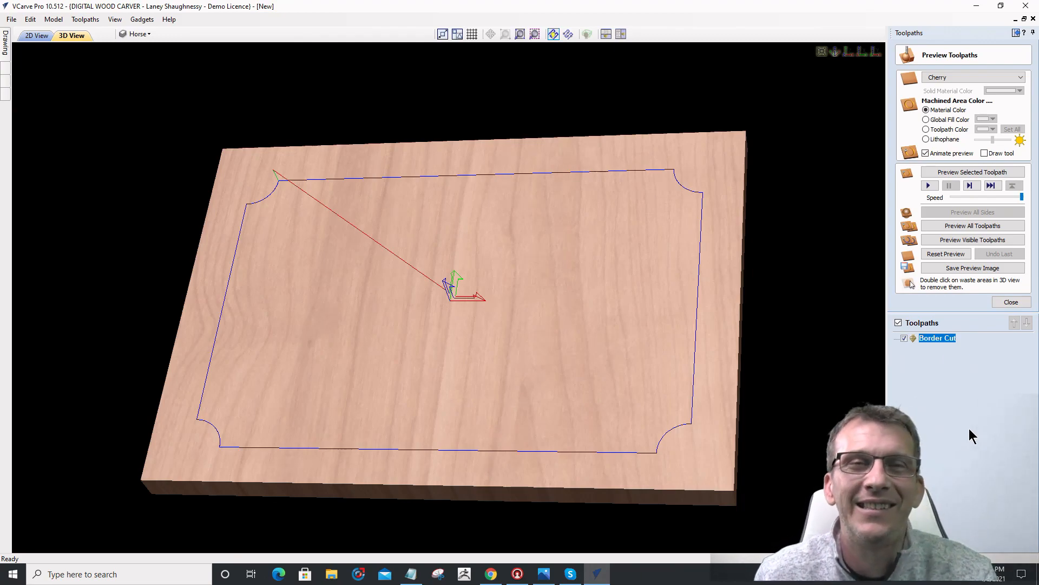
click(970, 241)
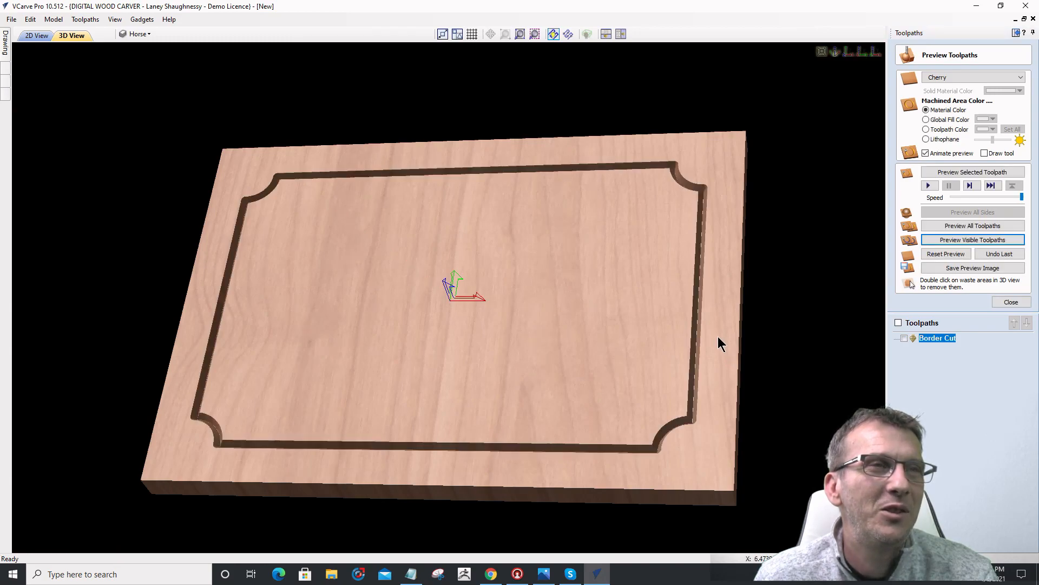
drag(718, 344, 817, 348)
drag(730, 332, 747, 355)
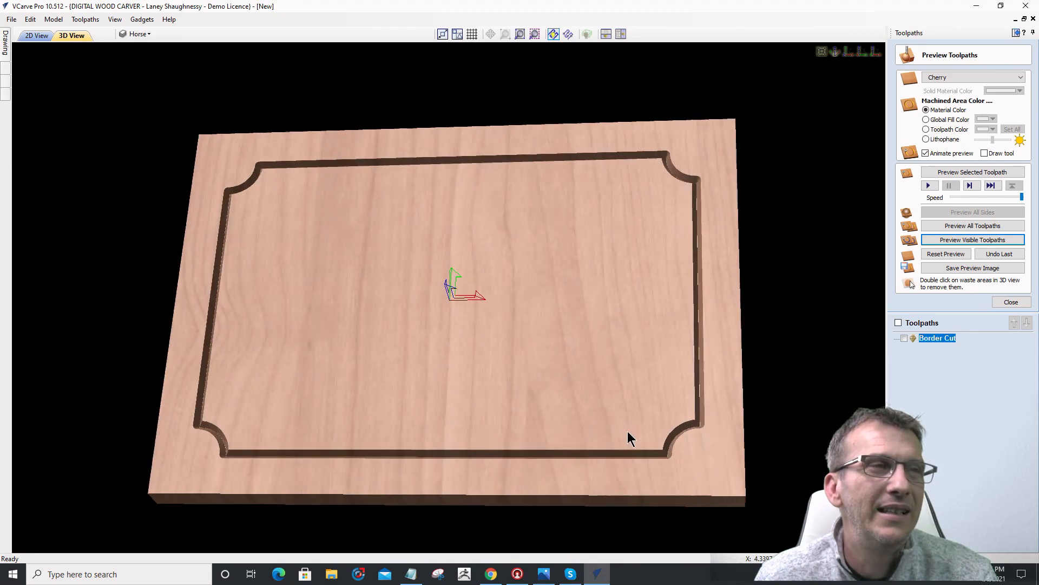
drag(408, 420, 404, 374)
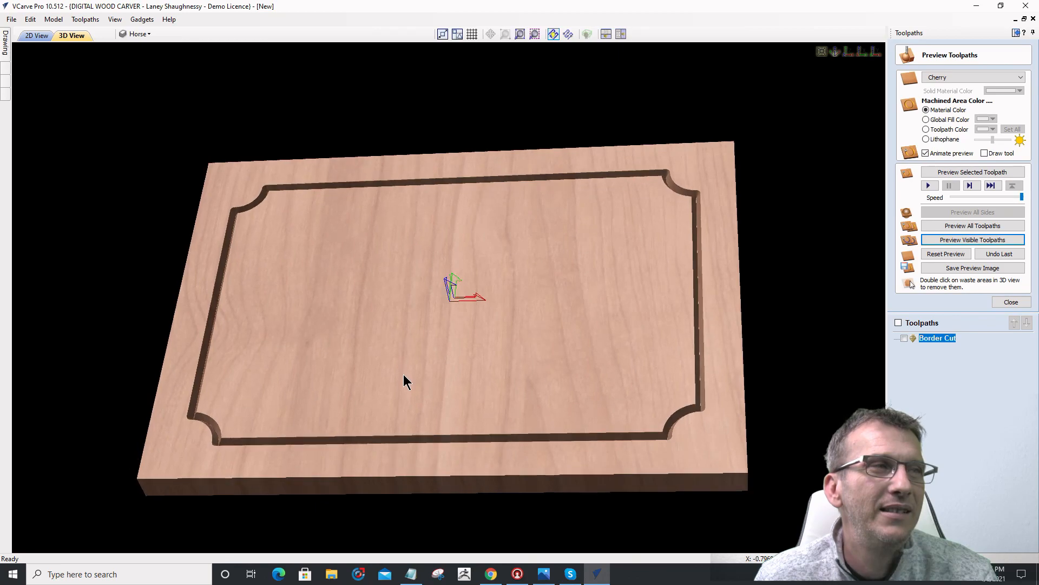
click(1005, 303)
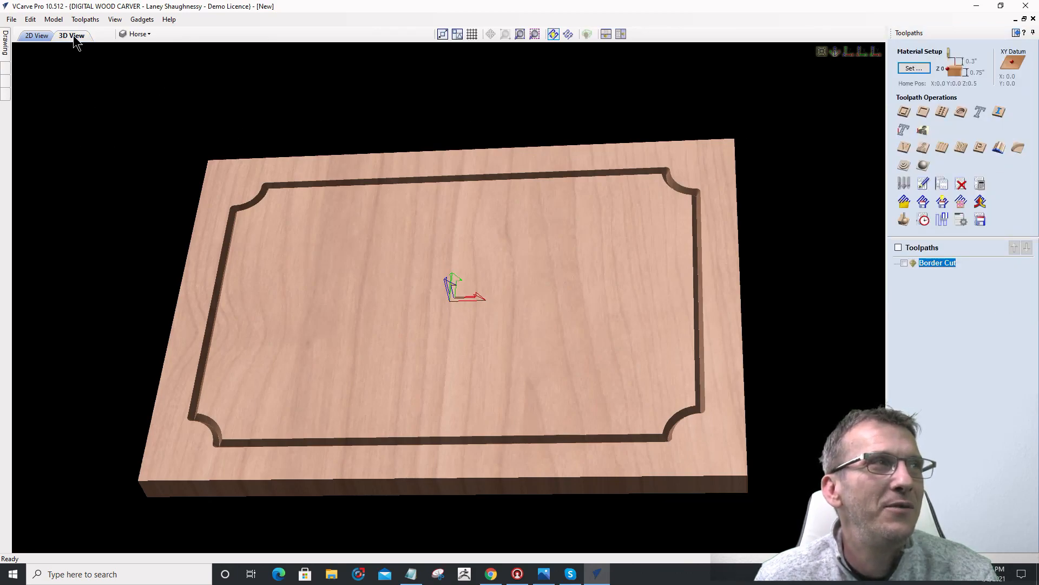
click(38, 36)
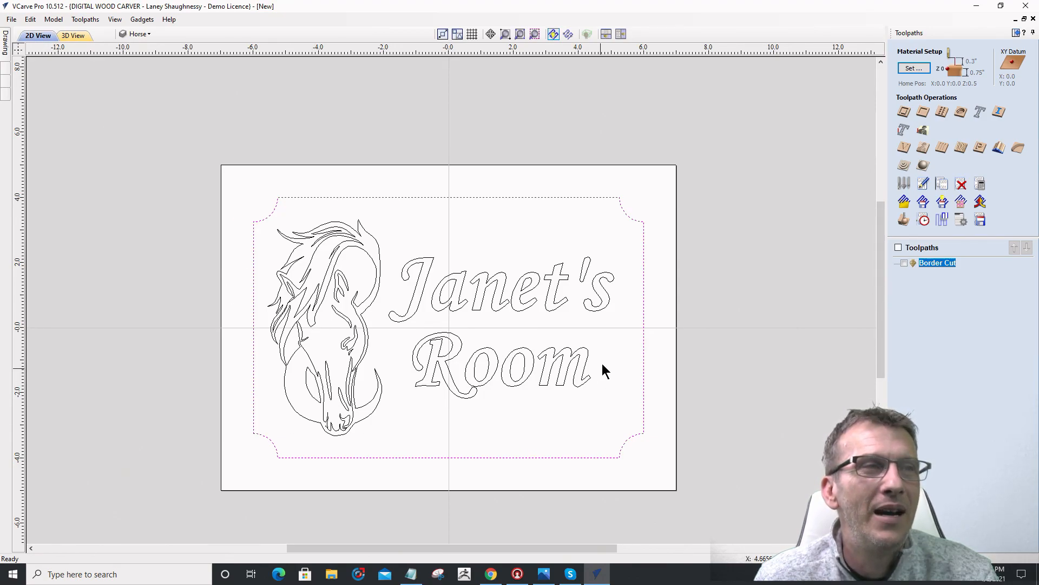
drag(238, 203, 635, 439)
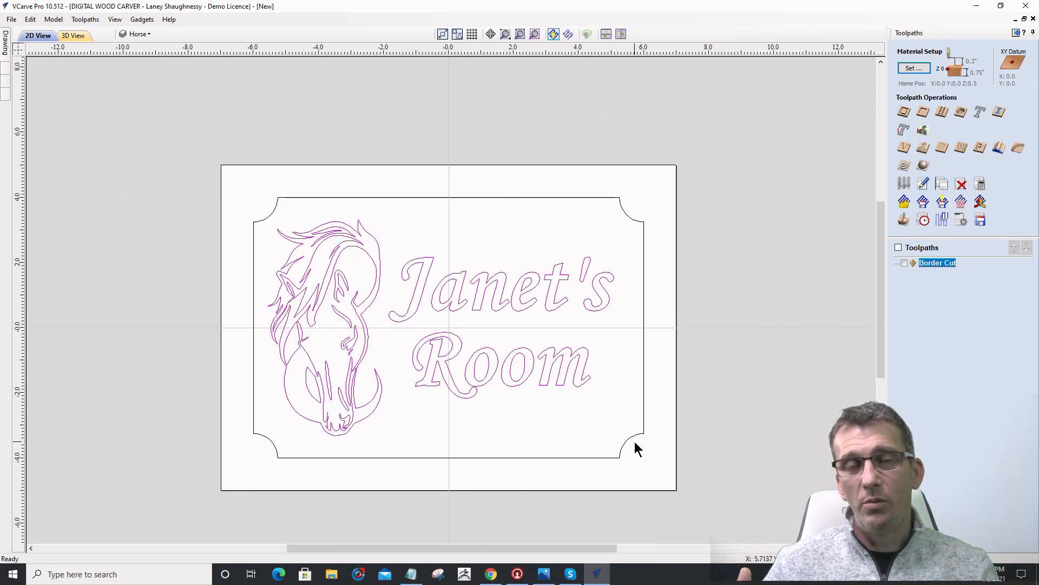
click(296, 198)
drag(218, 209, 635, 444)
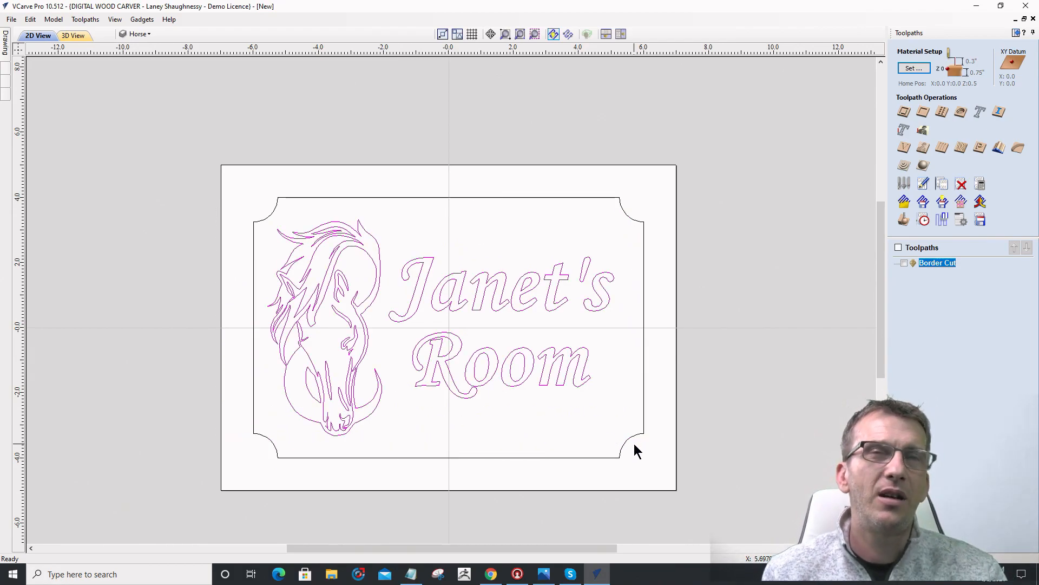
click(500, 439)
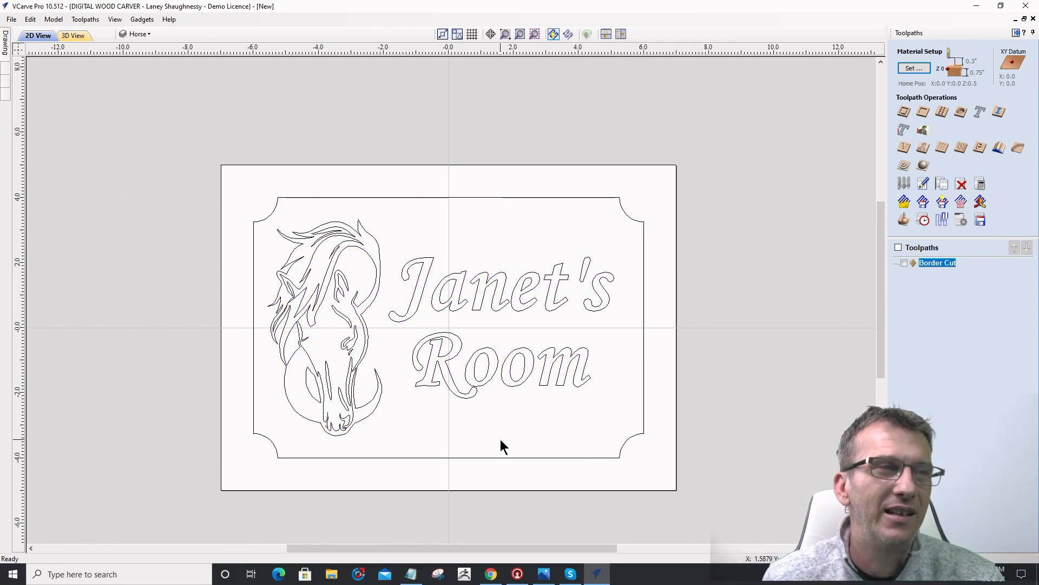
click(503, 374)
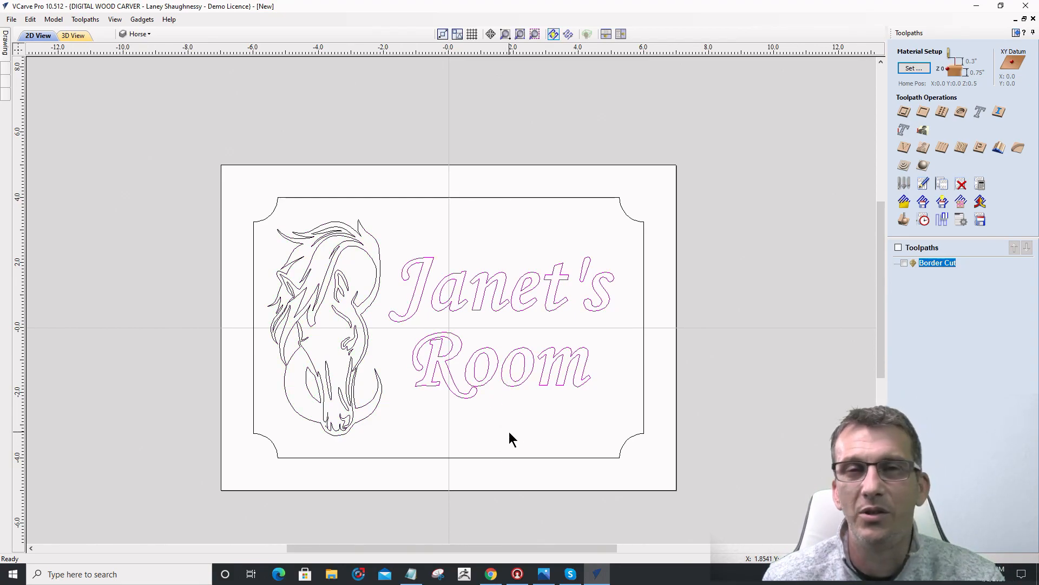
click(509, 427)
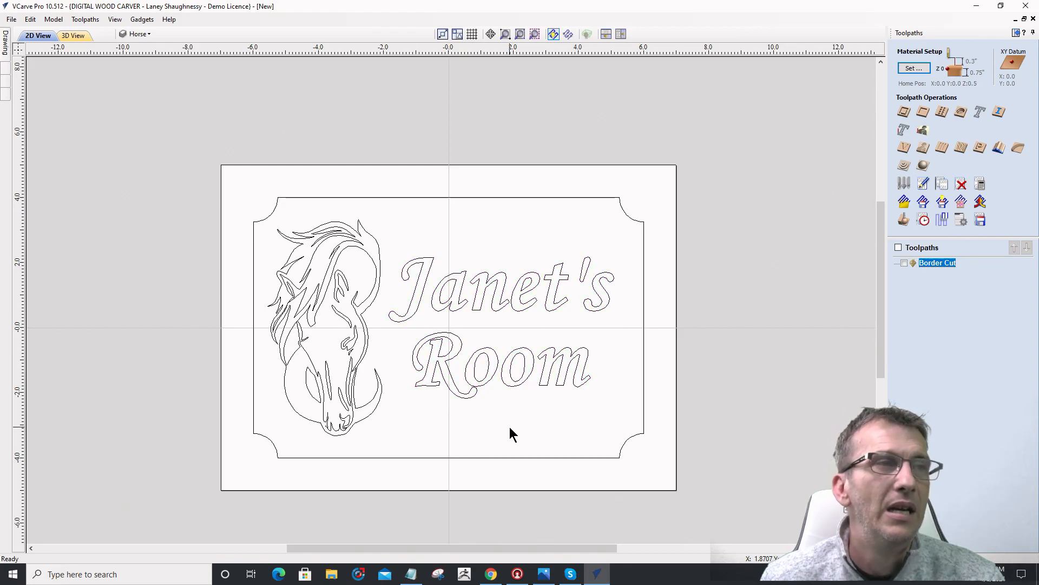
drag(385, 210, 631, 408)
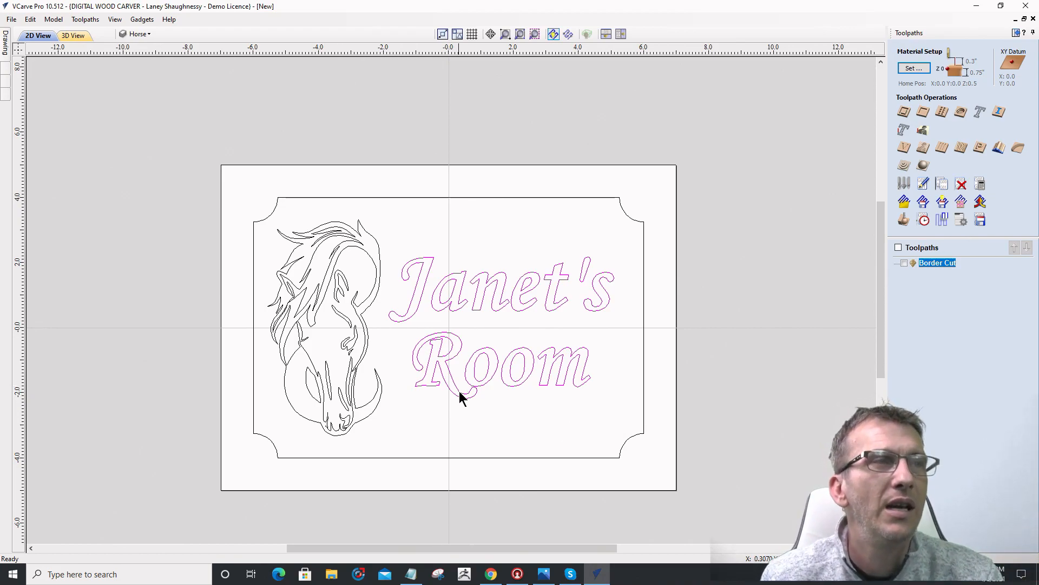
click(428, 417)
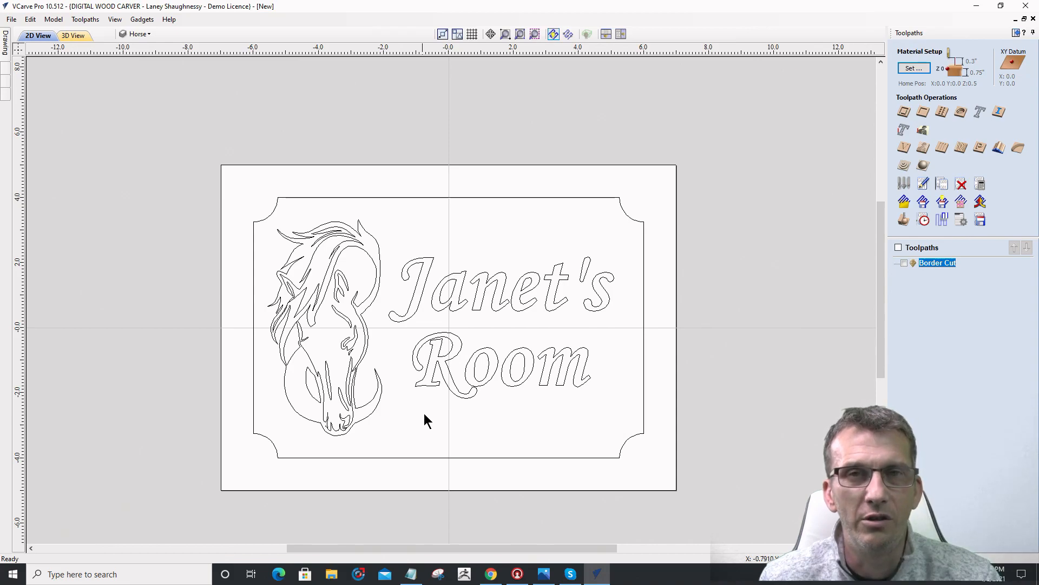
drag(393, 226, 616, 372)
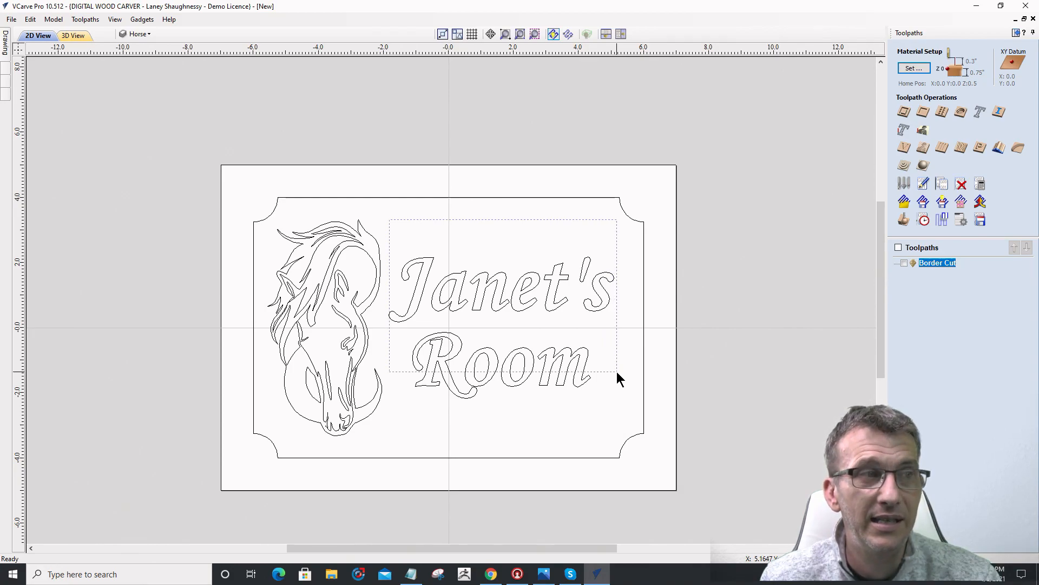
drag(616, 372, 616, 371)
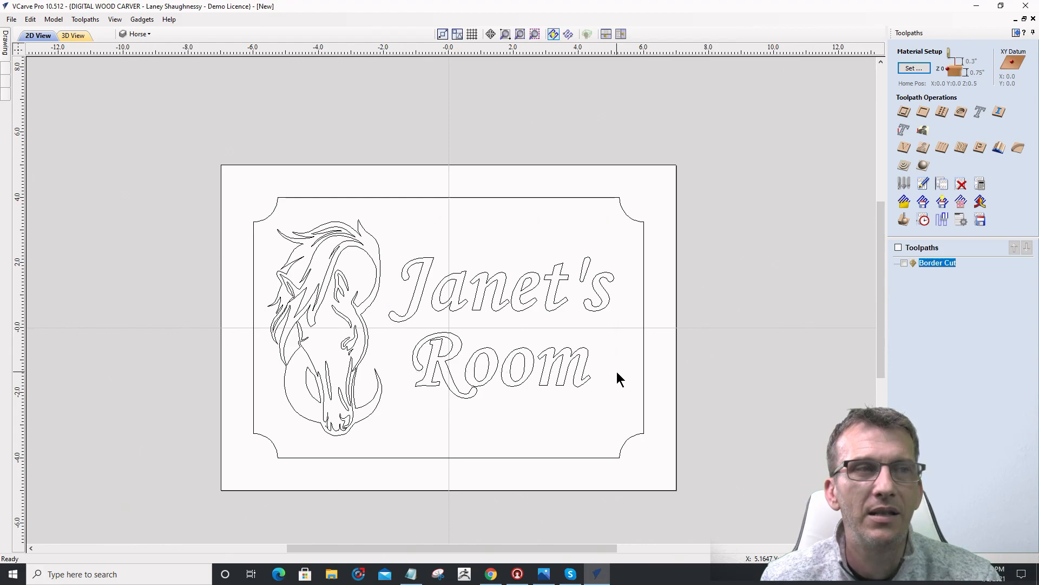
drag(393, 224, 599, 373)
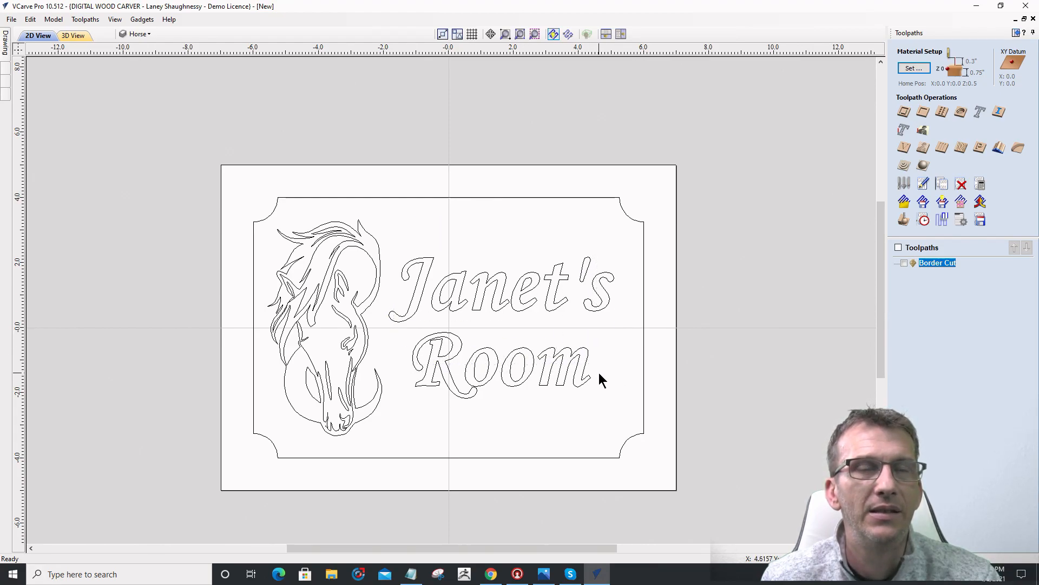
drag(376, 209, 635, 411)
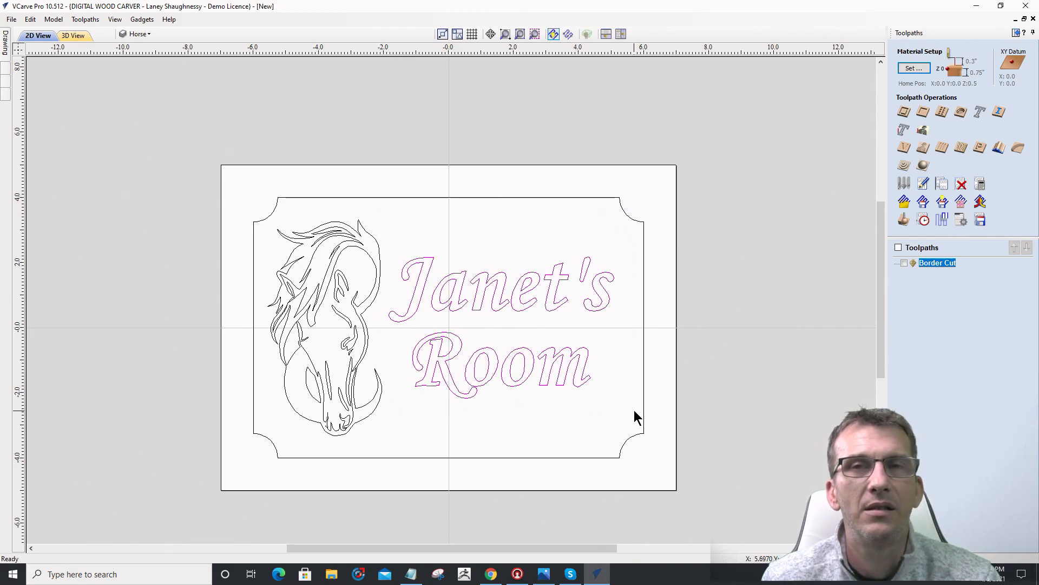
click(616, 403)
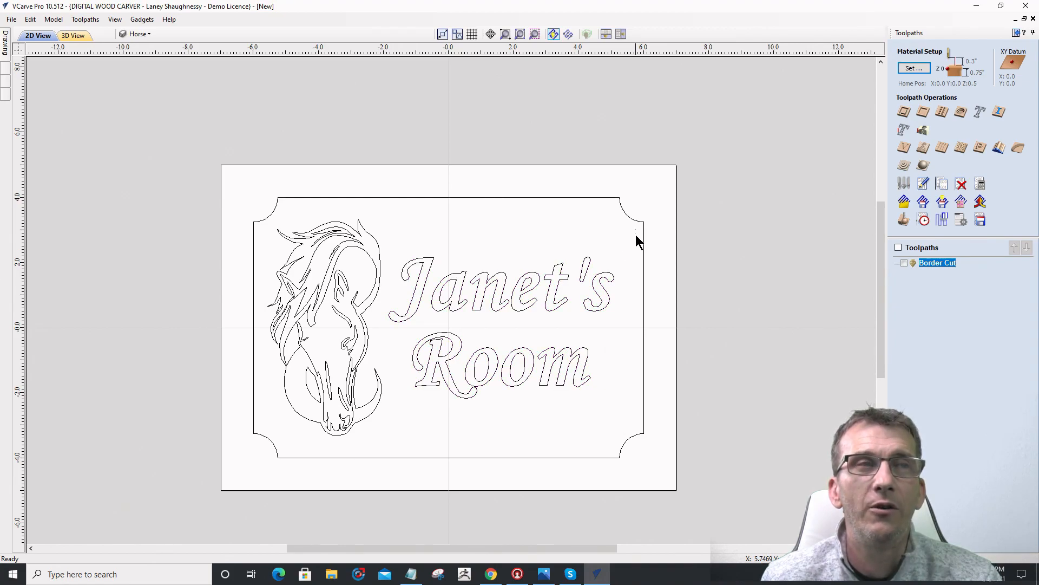
drag(605, 261, 388, 282)
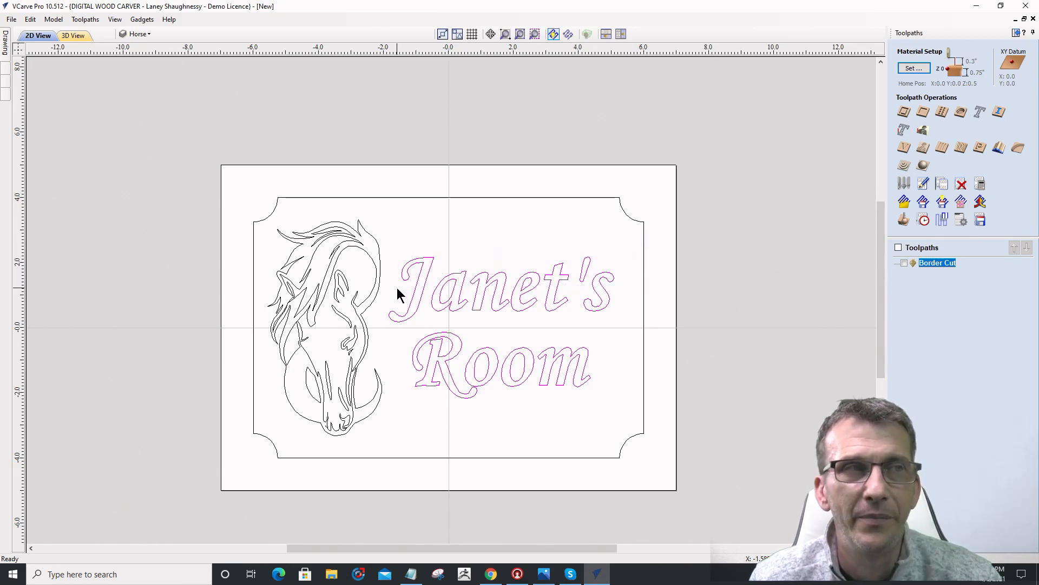
click(427, 227)
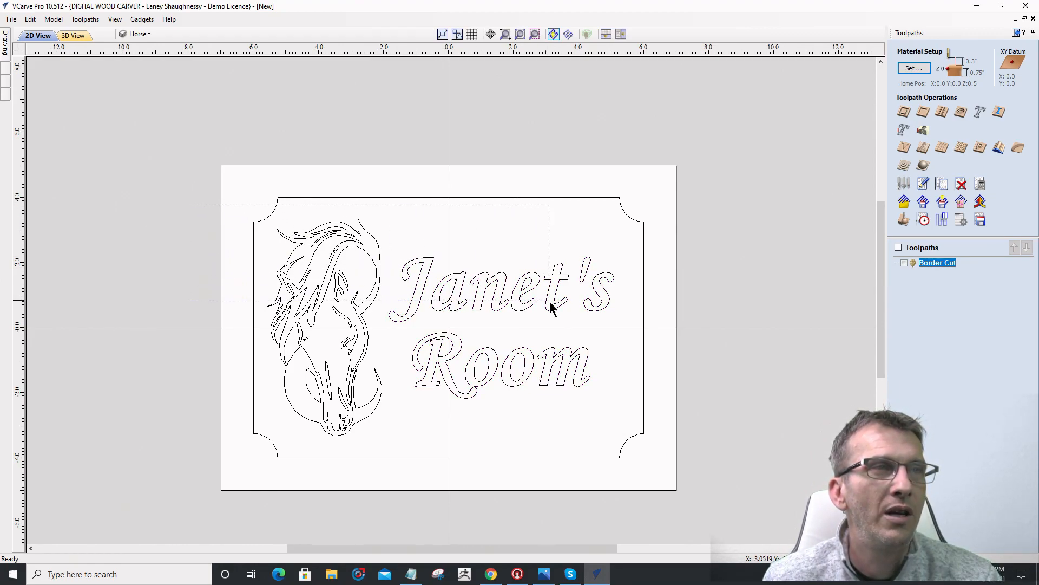
- Select the horse and both text lines and start a V-Carve / Engraving toolpath for them
drag(602, 332, 657, 450)
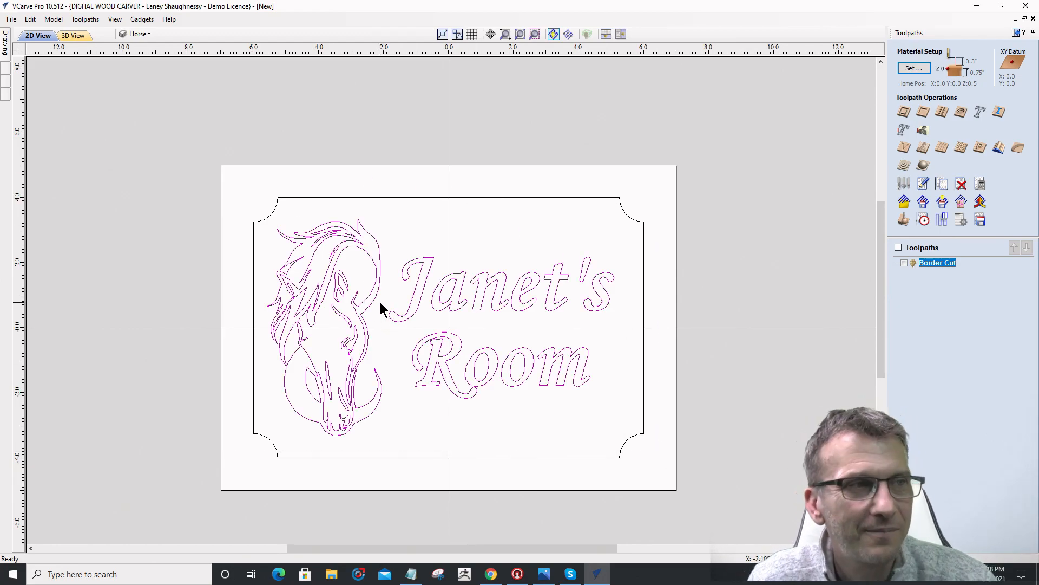
click(904, 147)
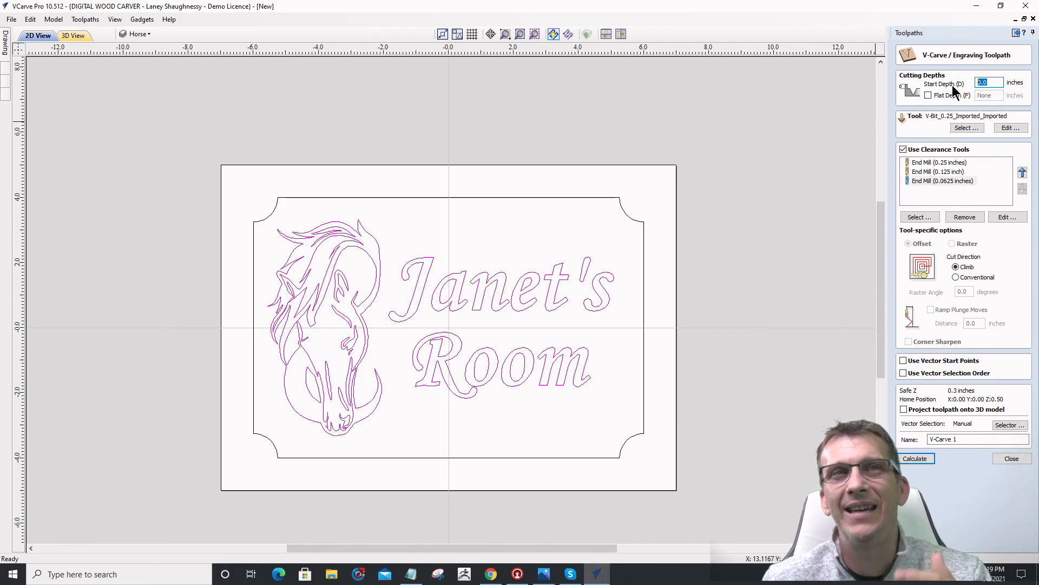
click(929, 96)
click(929, 96)
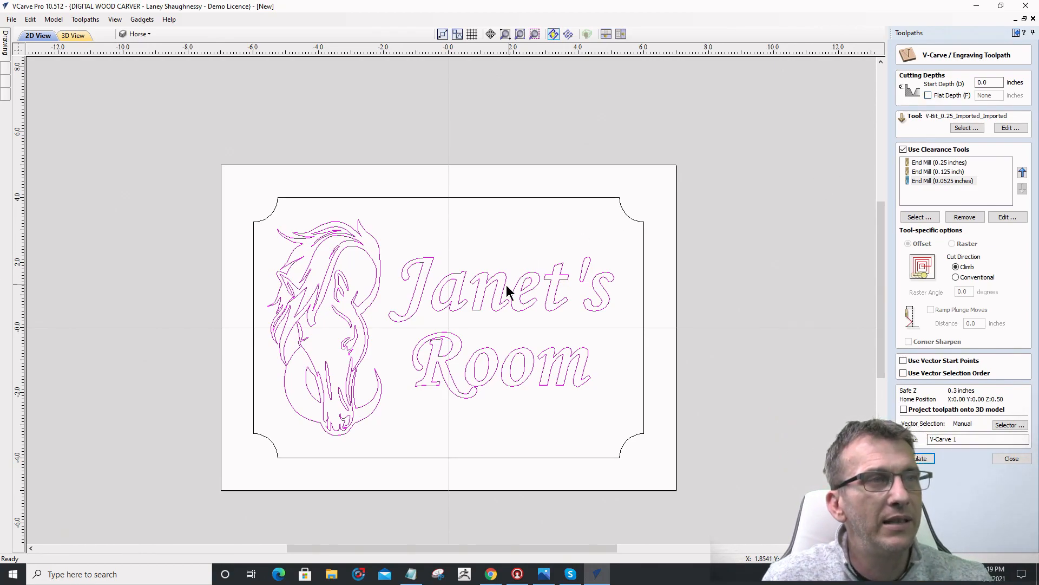
scroll(519, 281, up, 5)
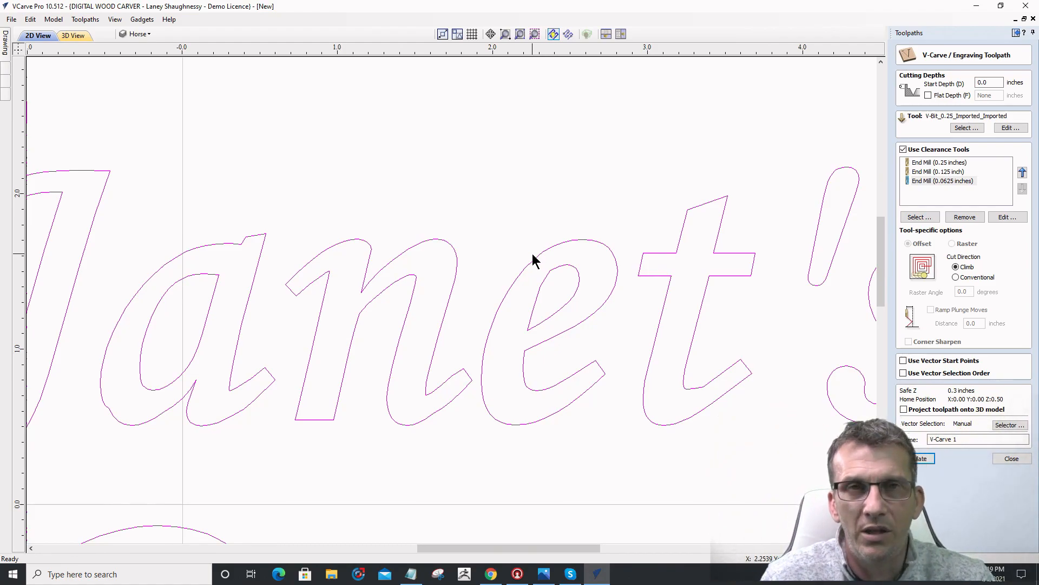
scroll(552, 216, down, 5)
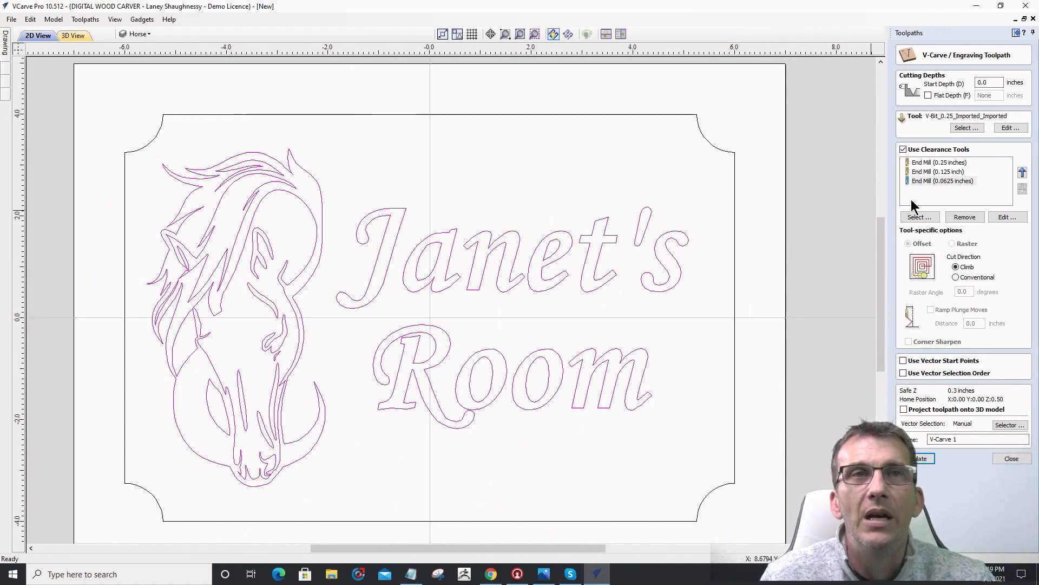
click(929, 95)
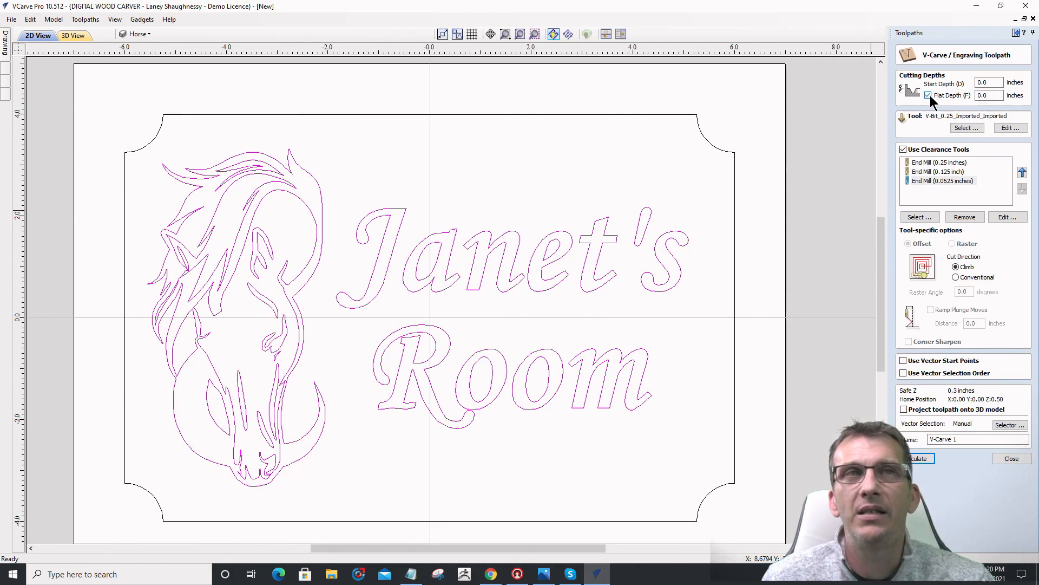
double_click(981, 96)
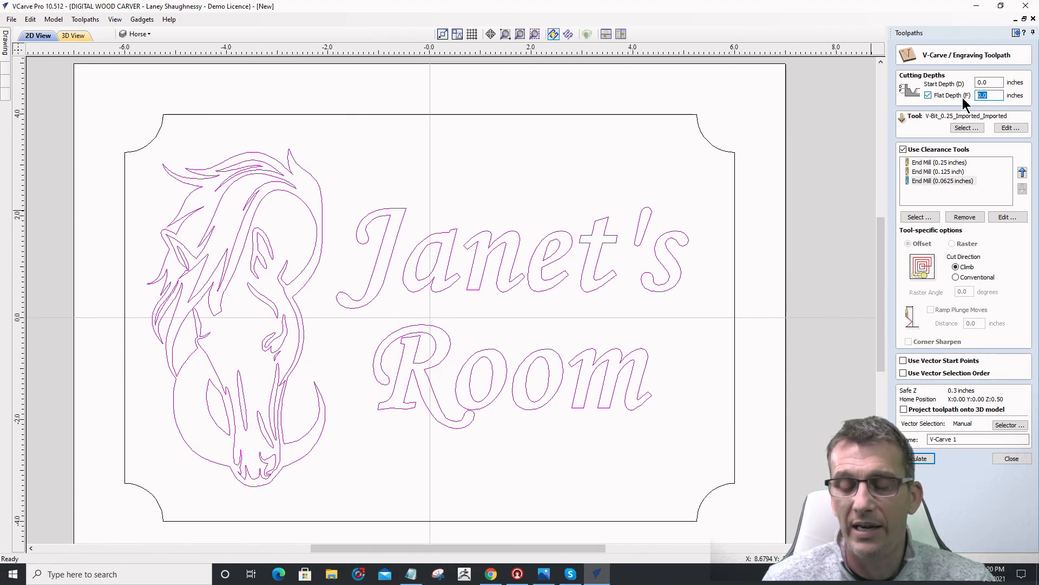
text(25)
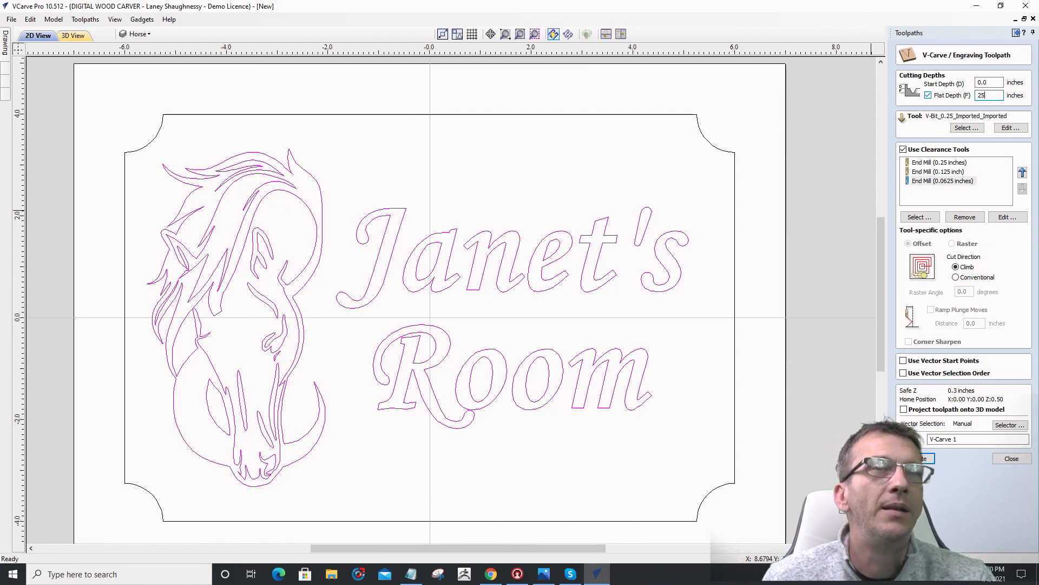
click(928, 95)
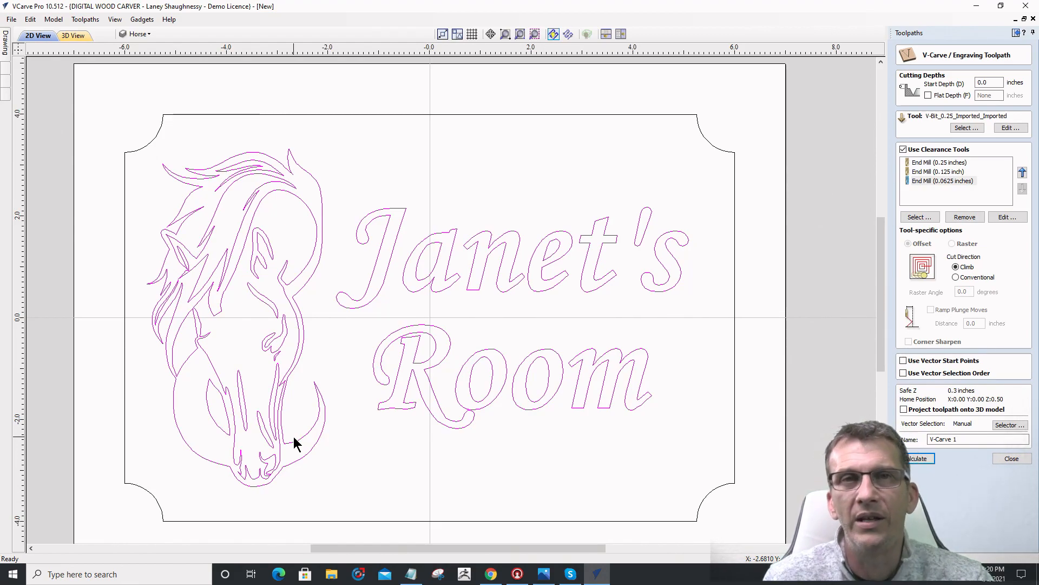
- Calculate the V-carve toolpath without clearance tools and preview it on the 3D material
click(903, 150)
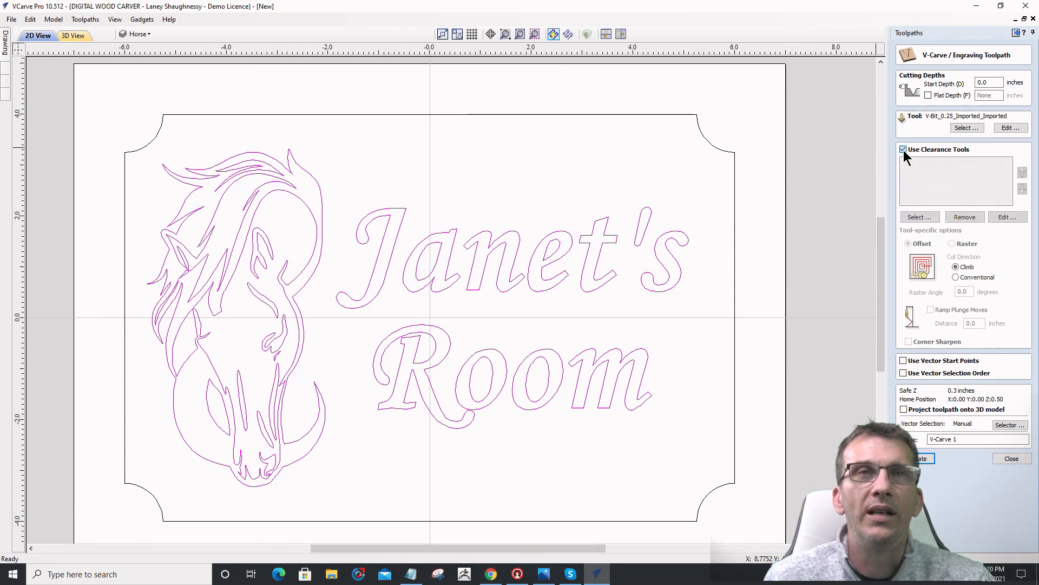
click(903, 150)
click(903, 150)
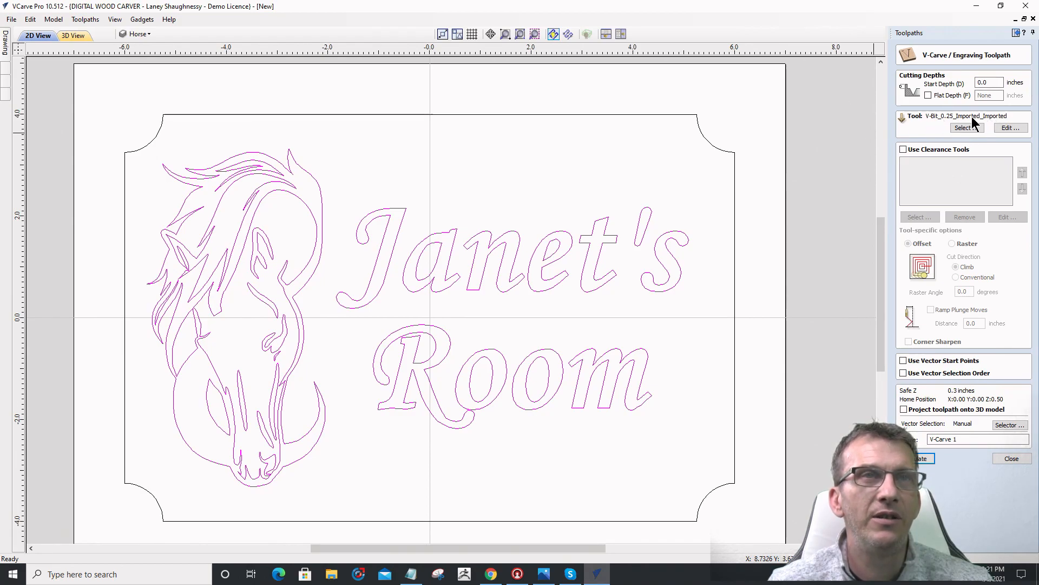
click(919, 459)
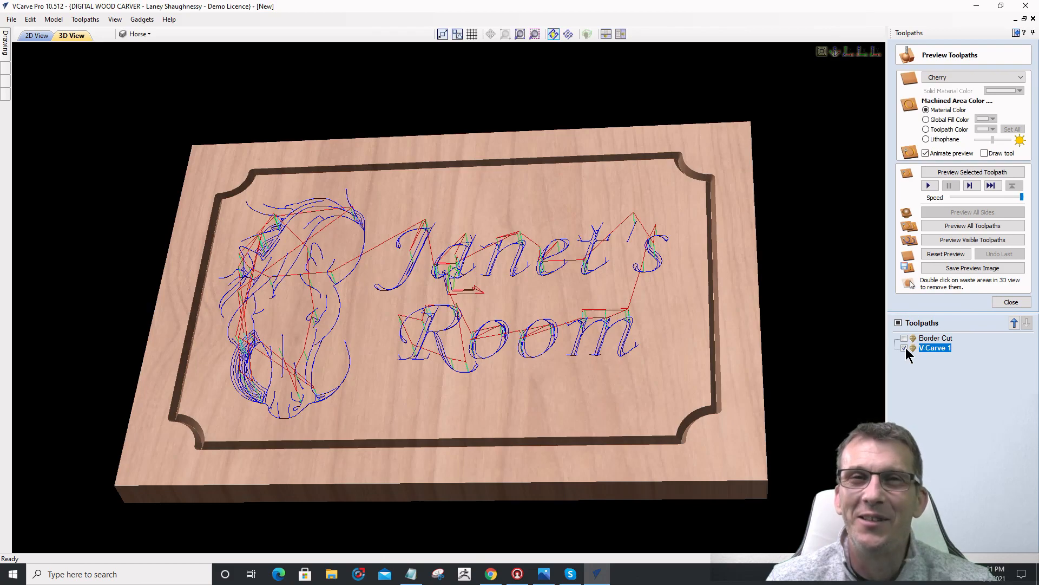
click(983, 240)
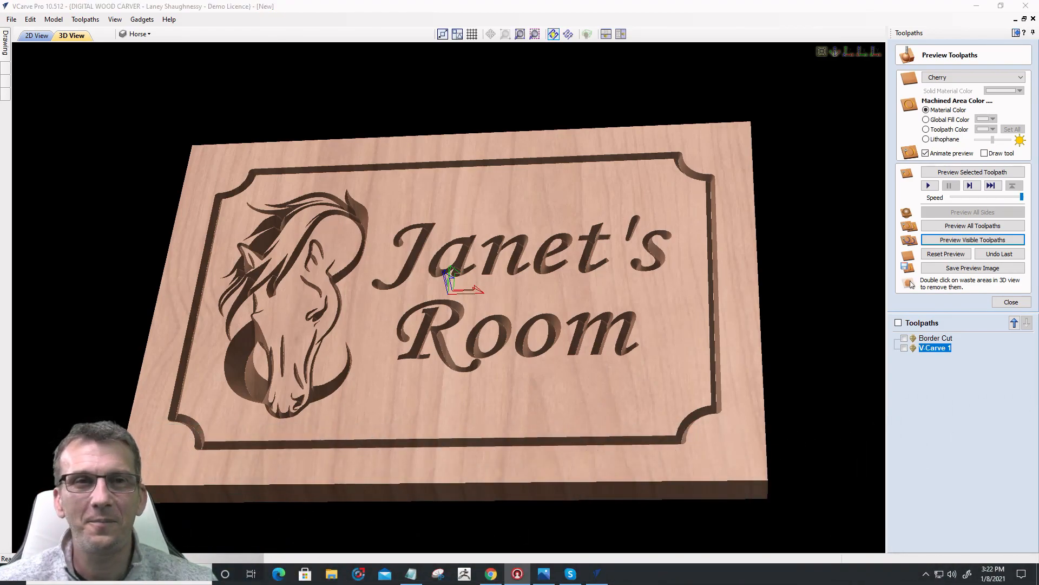
- Rename the V-carve toolpath as VCarve Text & Horse and recalculate it
click(1006, 303)
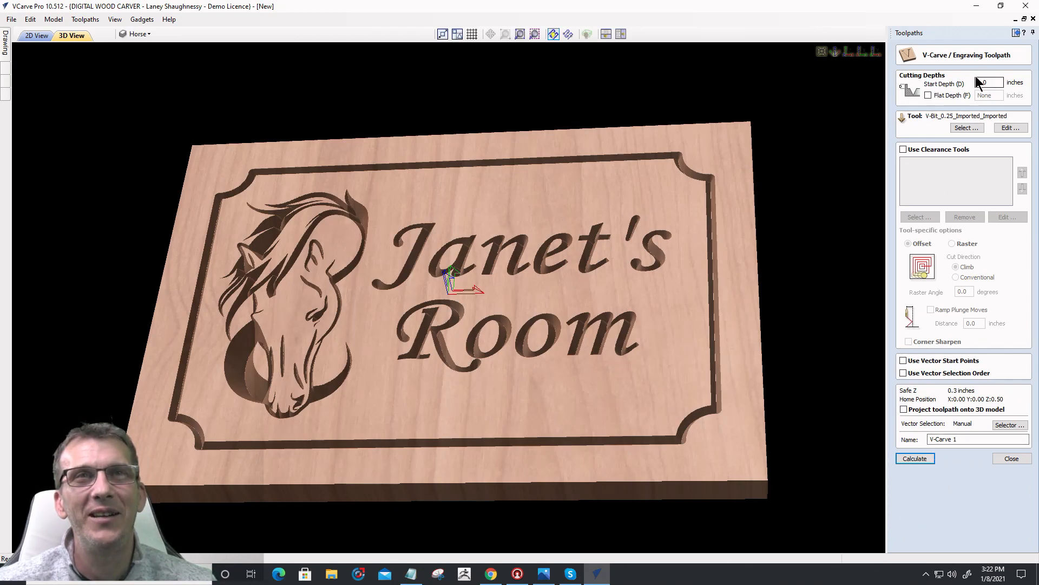
double_click(992, 82)
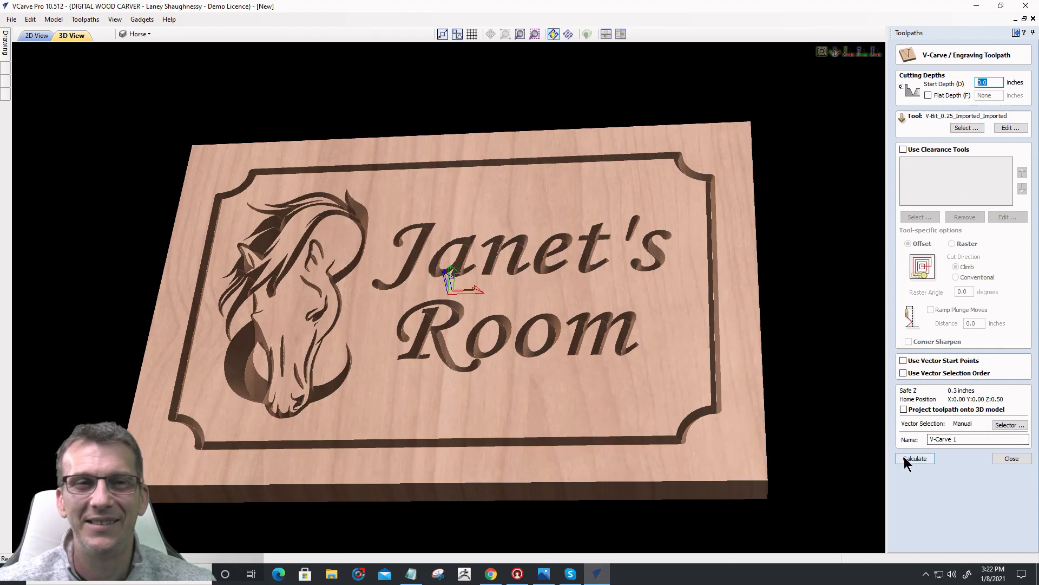
drag(966, 439, 915, 446)
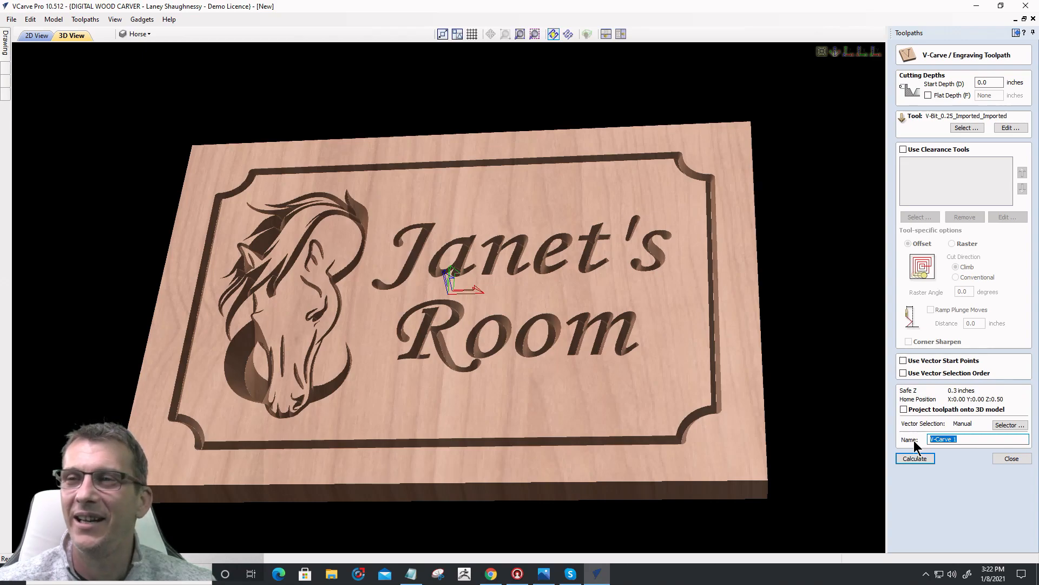
text(V)
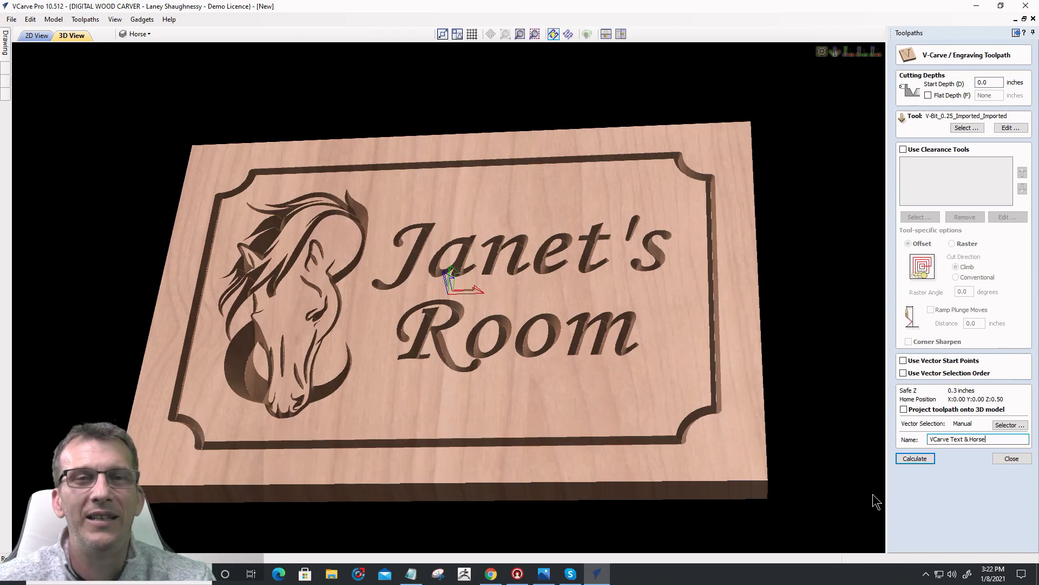
click(914, 459)
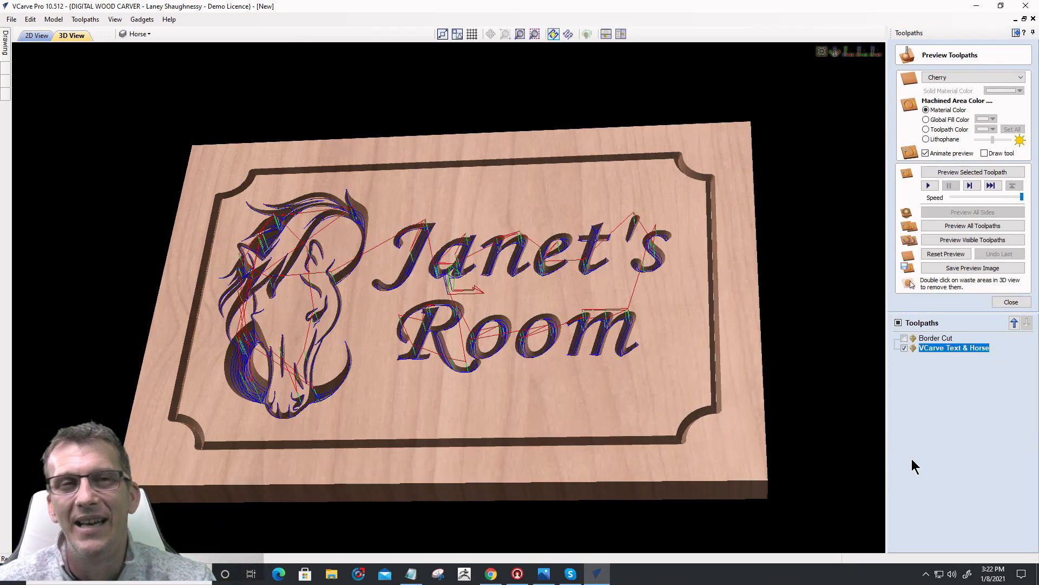
- Select the Border Cut toolpath and hide the VCarve Text & Horse toolpath lines in the 3D preview
mouse_move(929, 341)
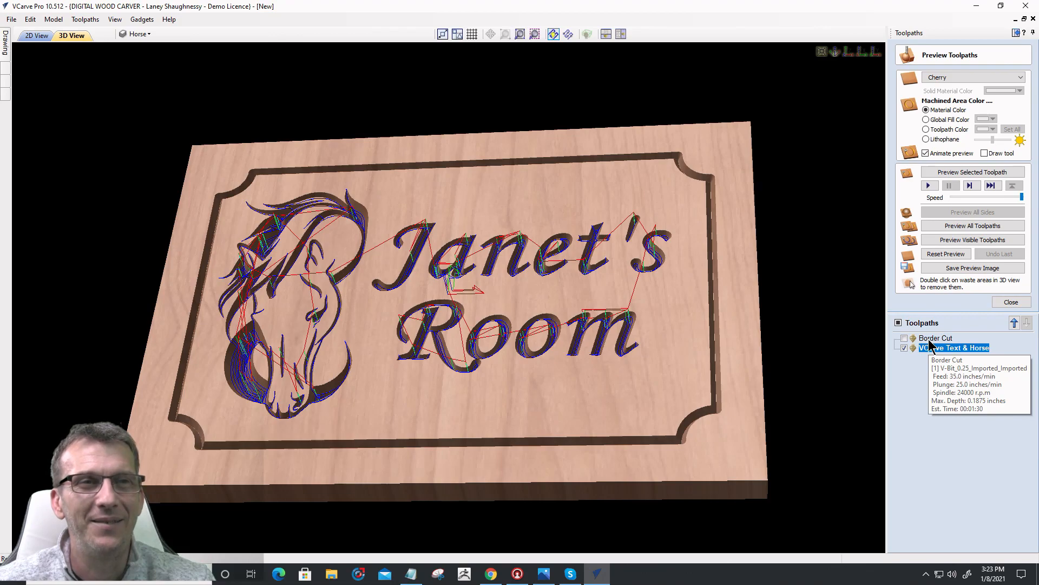
click(930, 338)
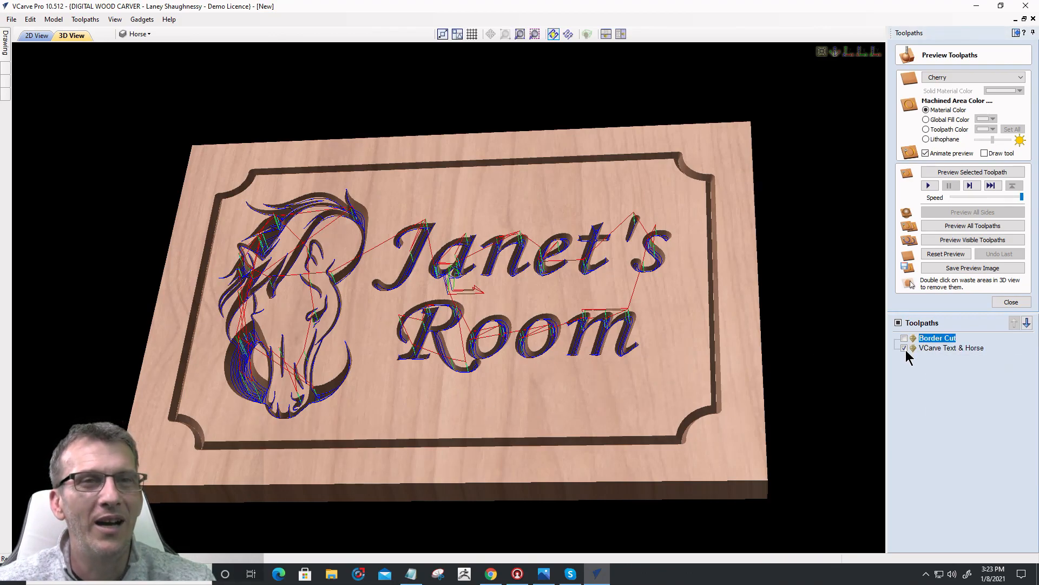
click(905, 349)
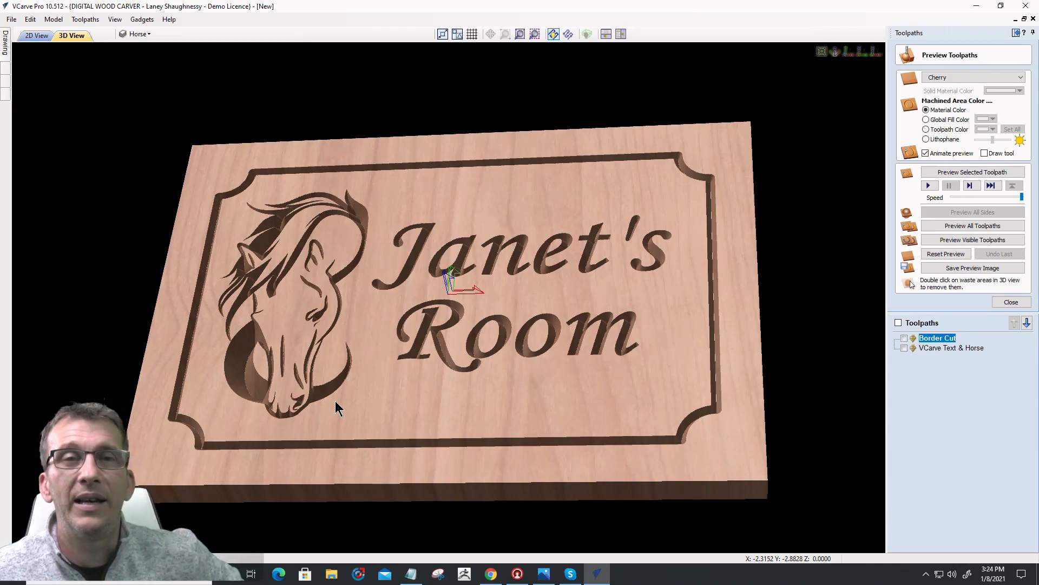
- Open the VCarve Text & Horse toolpath to review its settings
double_click(942, 350)
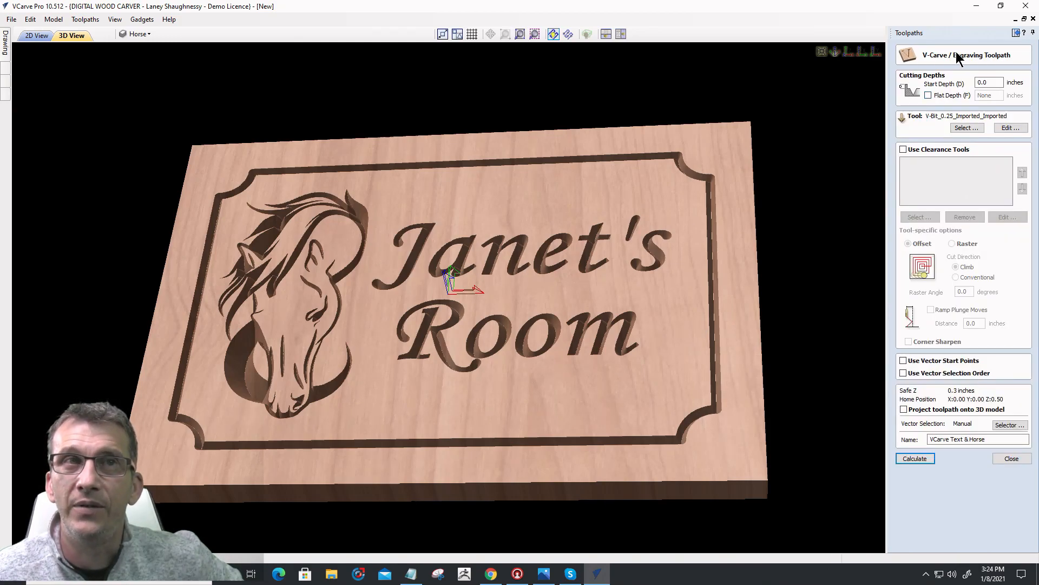
click(1002, 458)
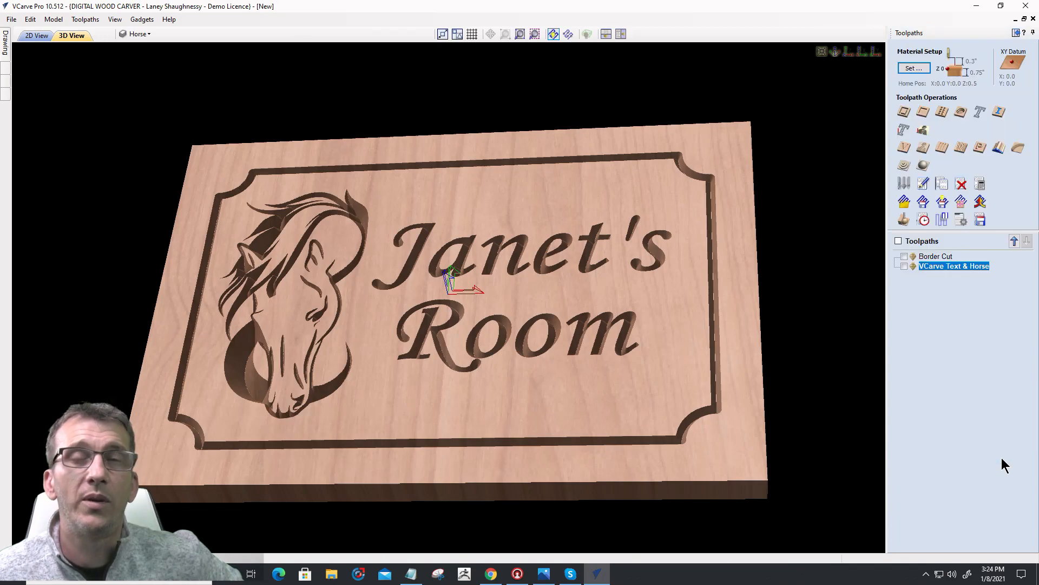
double_click(940, 267)
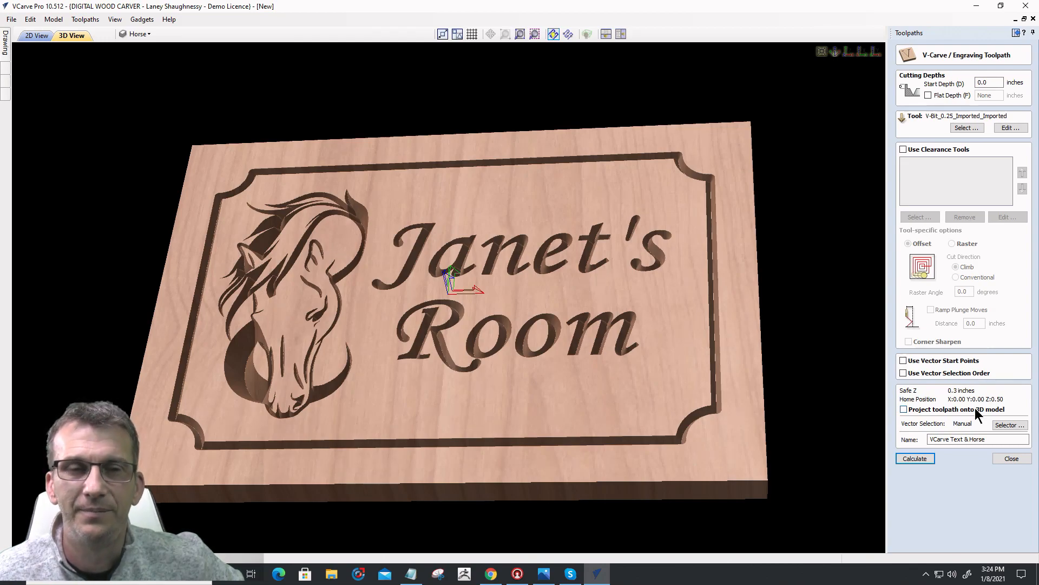
- Enable a flat depth of 0.25 inches for the VCarve Text & Horse toolpath
click(928, 95)
drag(996, 96, 965, 97)
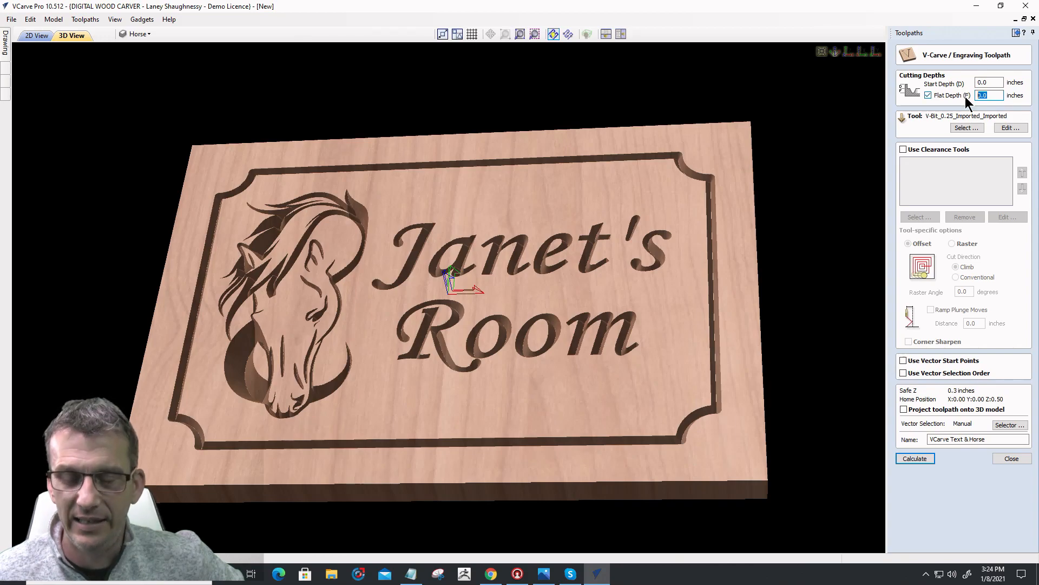
text(.25)
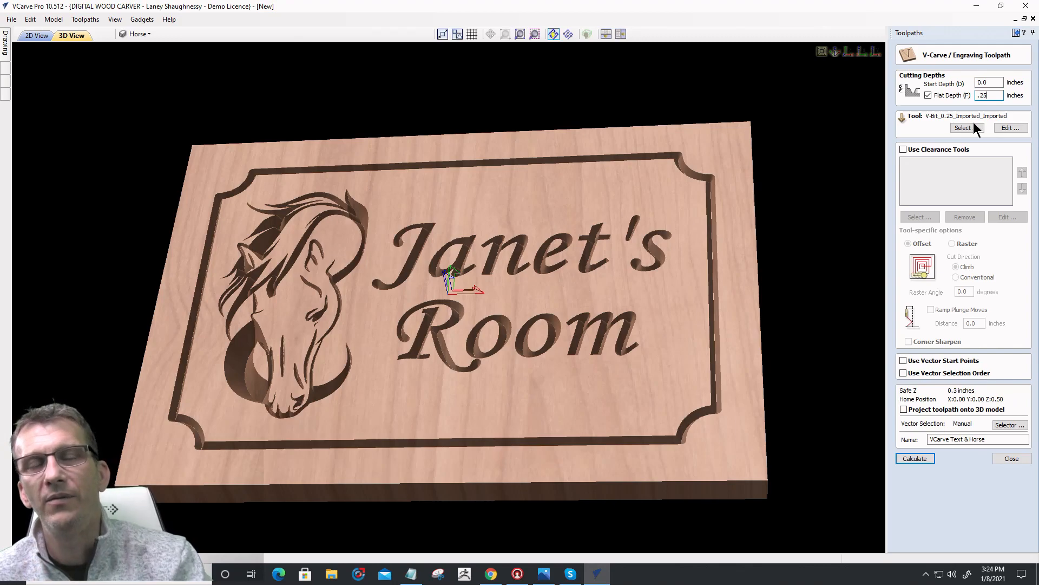
- Add the End Mill (0.125 inch) as a clearance tool for the V-carve and recalculate the toolpath
click(904, 149)
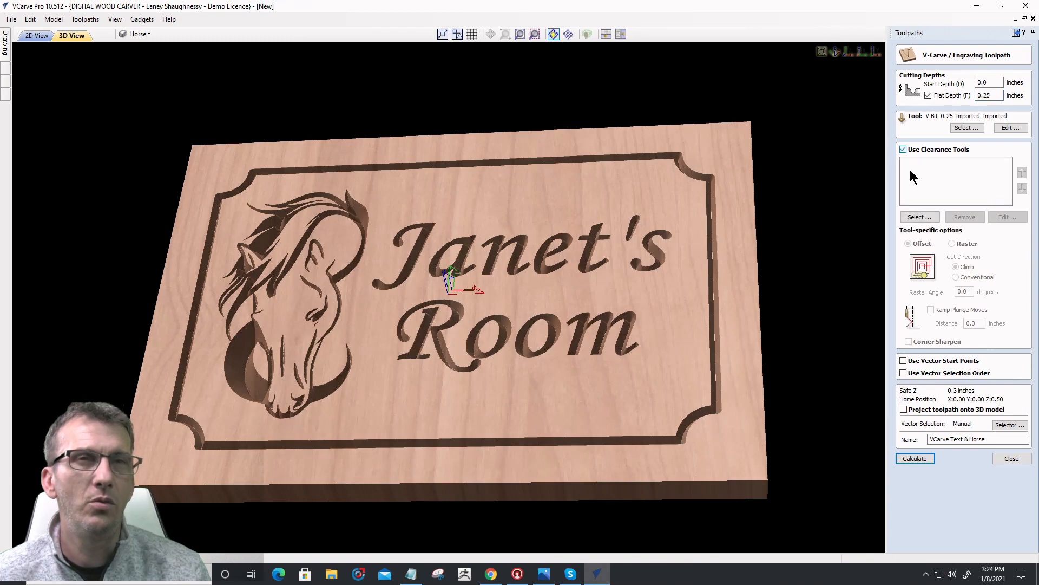
click(921, 217)
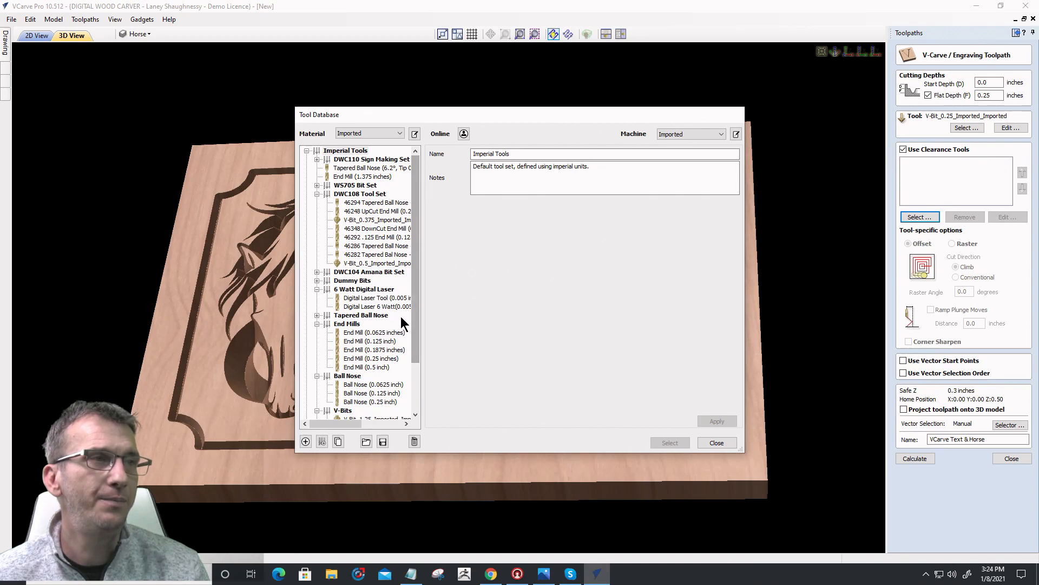
click(369, 340)
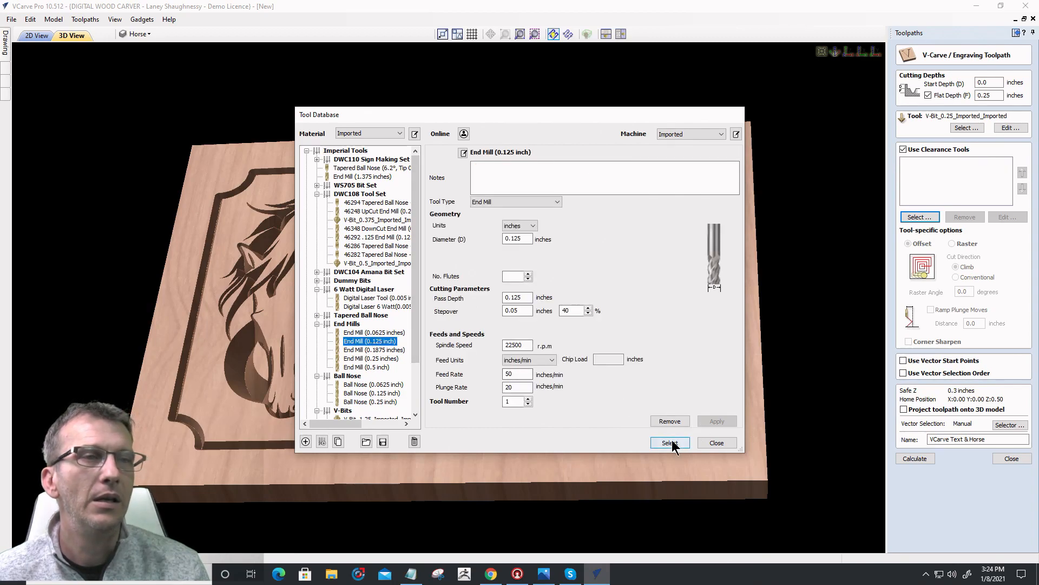
click(670, 442)
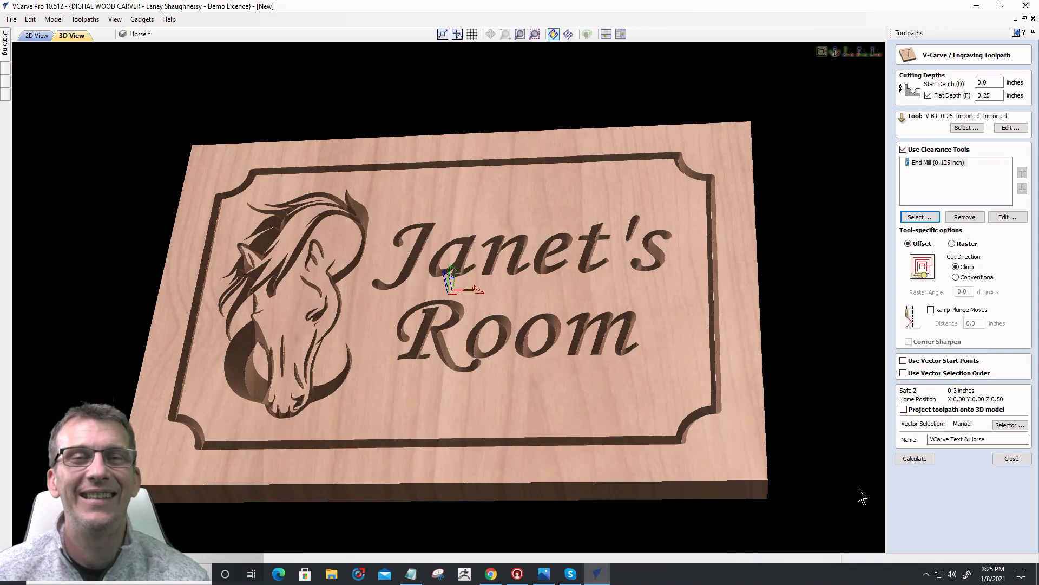
click(917, 459)
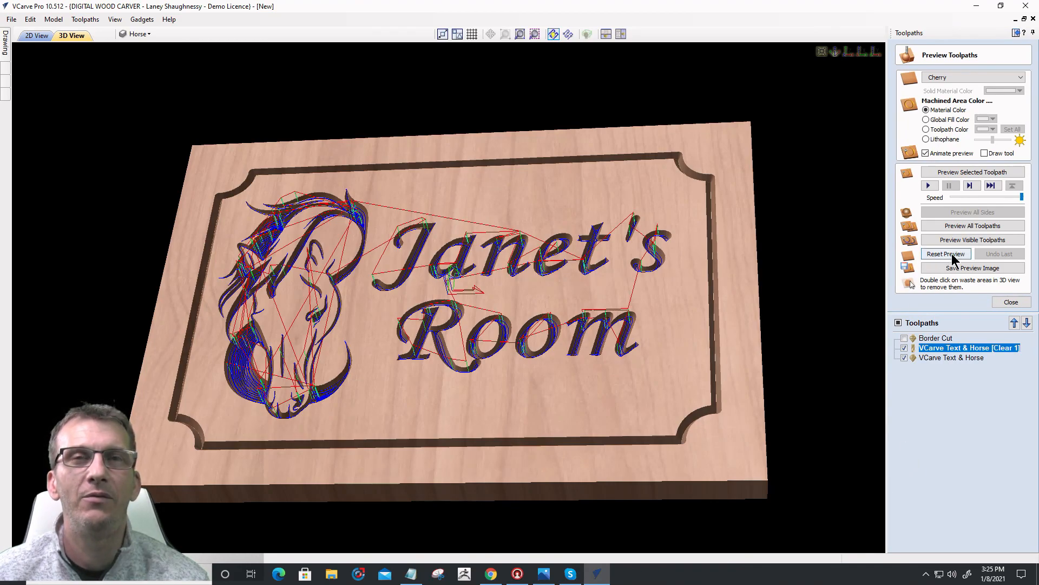
- Reset the material preview and compare the tool details of the VCarve Text & Horse [Clear 1] and VCarve Text & Horse toolpaths
click(948, 255)
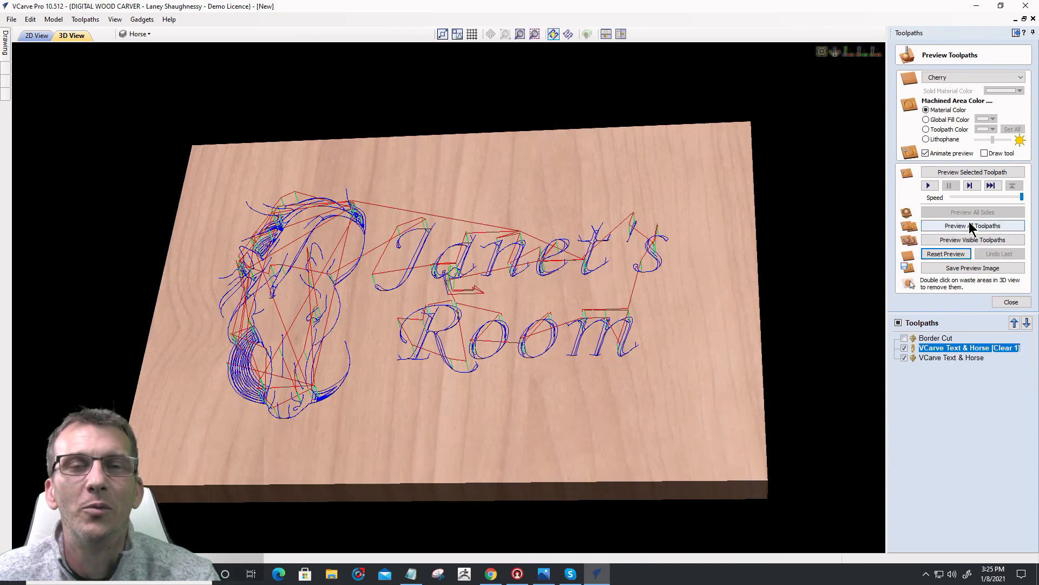
click(933, 339)
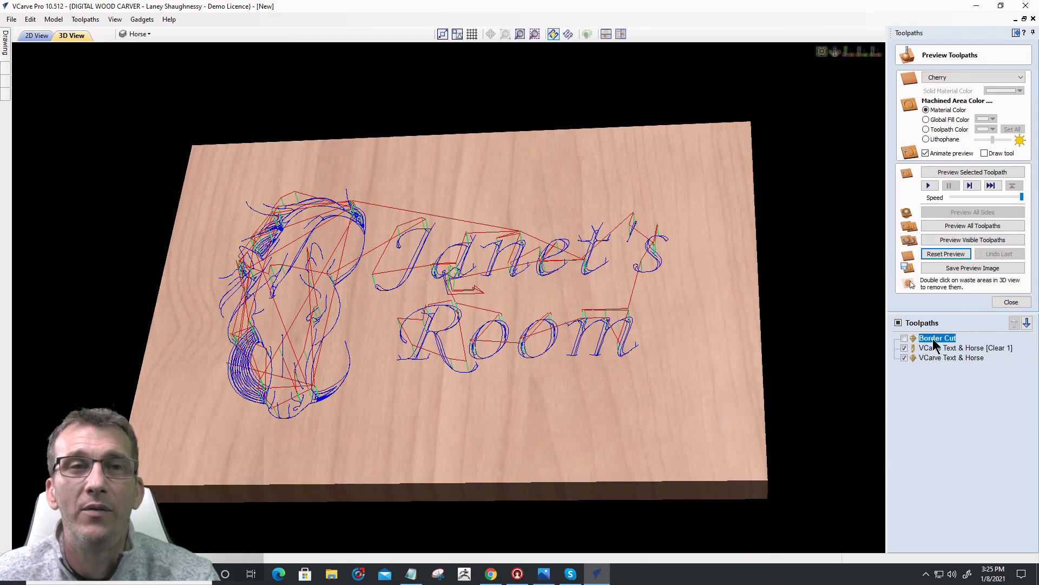
click(931, 349)
click(930, 358)
click(931, 349)
click(931, 358)
click(931, 349)
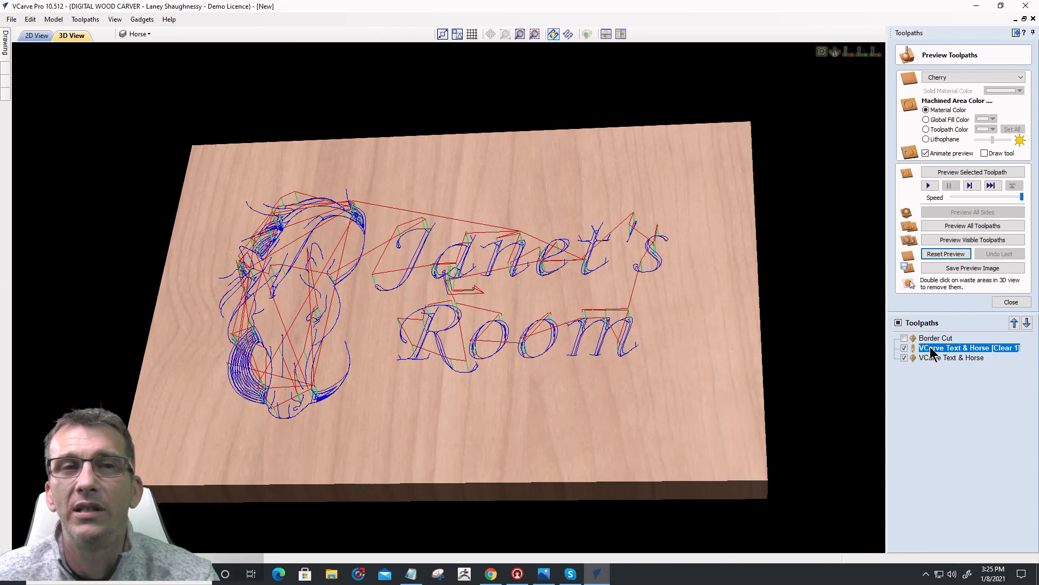
click(931, 358)
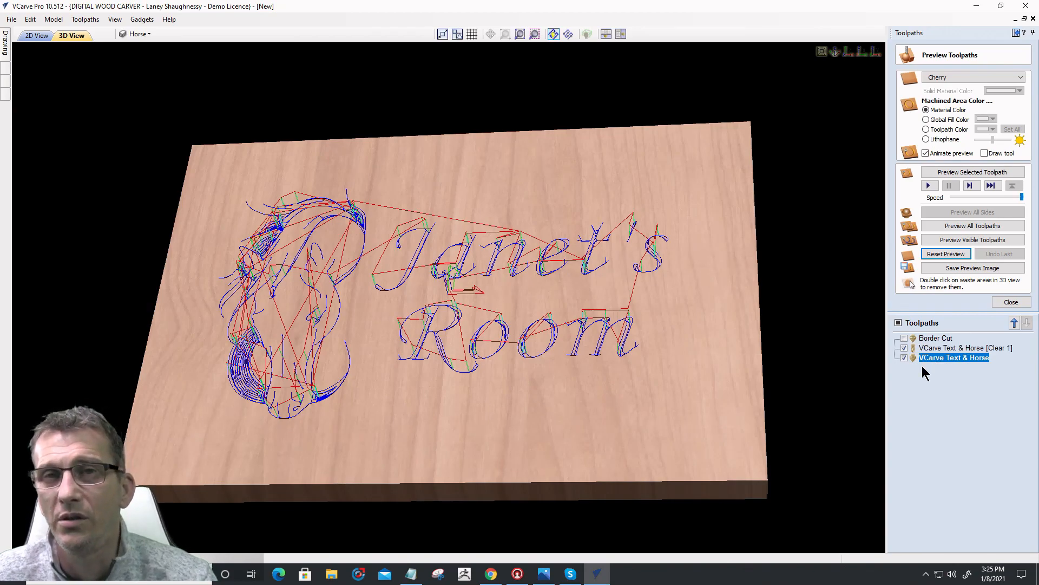
mouse_move(935, 351)
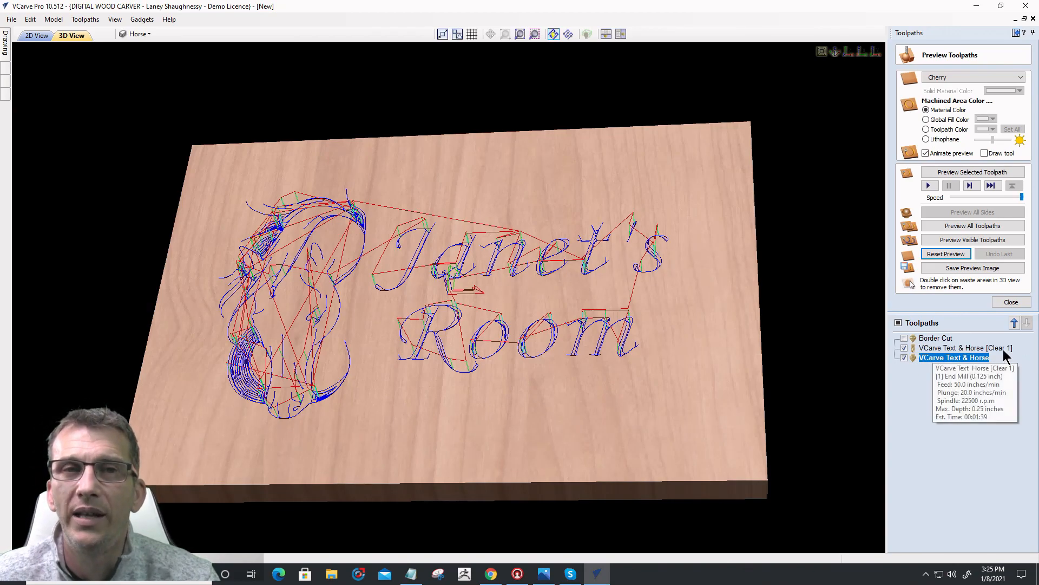
click(942, 348)
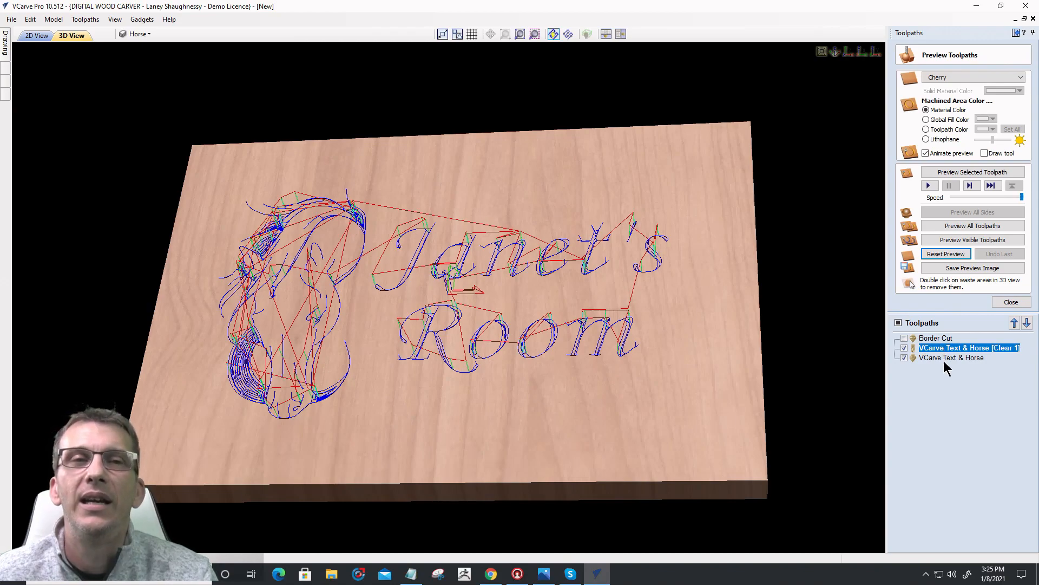
click(932, 359)
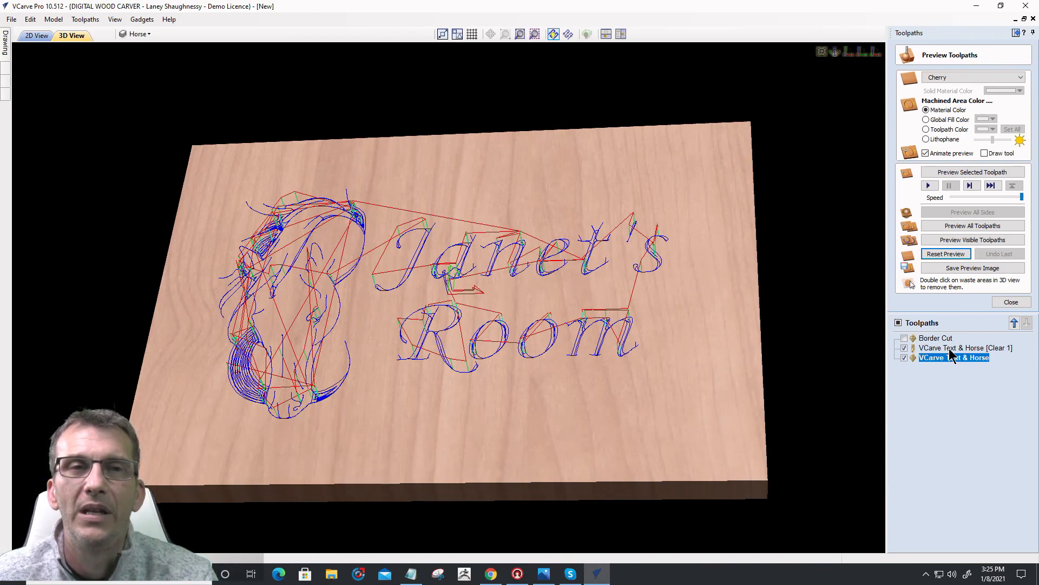
mouse_move(949, 363)
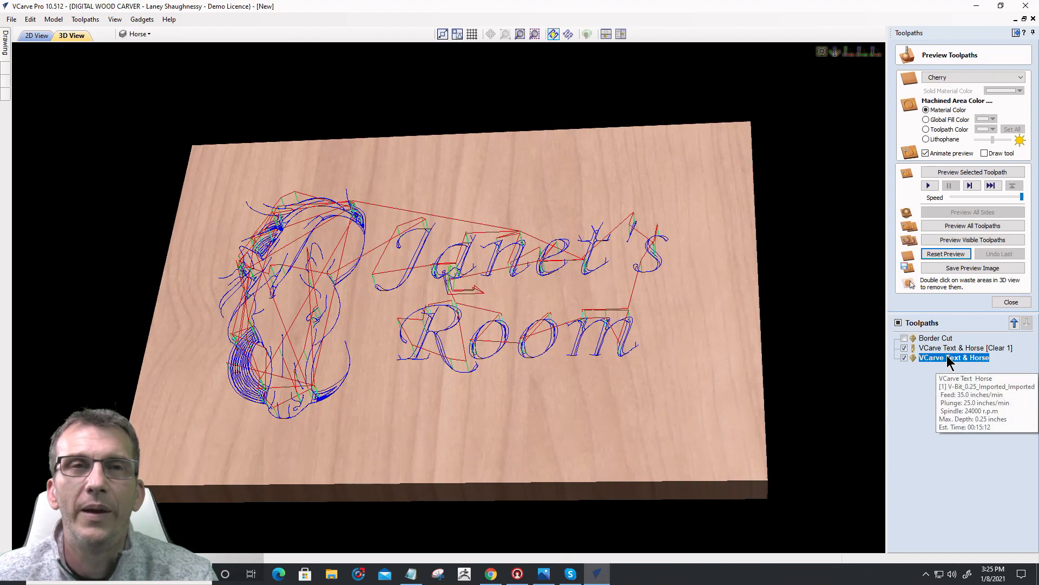
- Preview all toolpaths on the material and inspect the flat-bottomed areas of the horse's mane up close
click(973, 227)
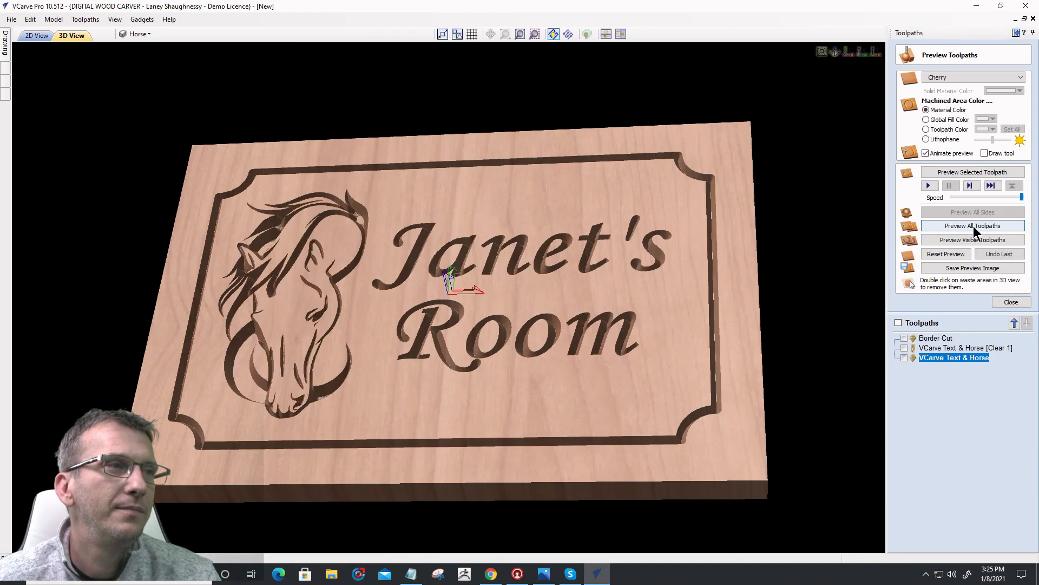
scroll(440, 292, up, 2)
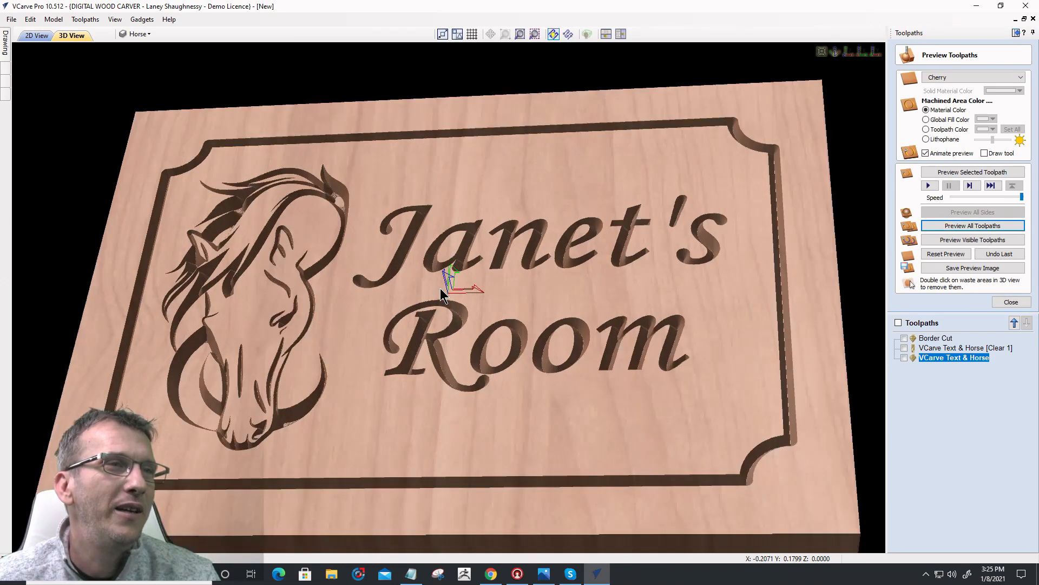
scroll(440, 289, up, 3)
middle_drag(485, 288, 879, 267)
scroll(550, 379, up, 2)
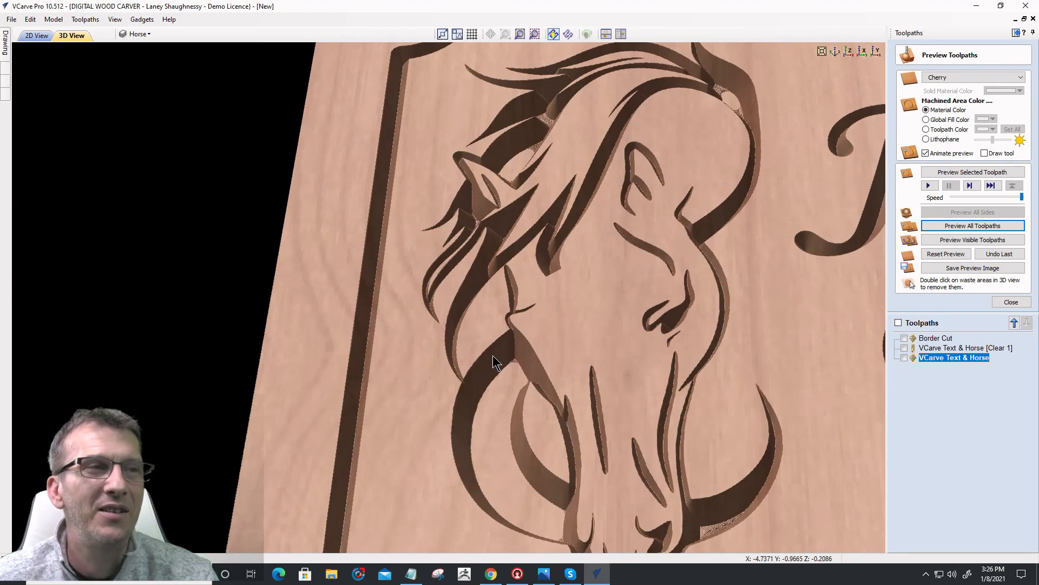
scroll(493, 360, down, 2)
scroll(445, 408, up, 2)
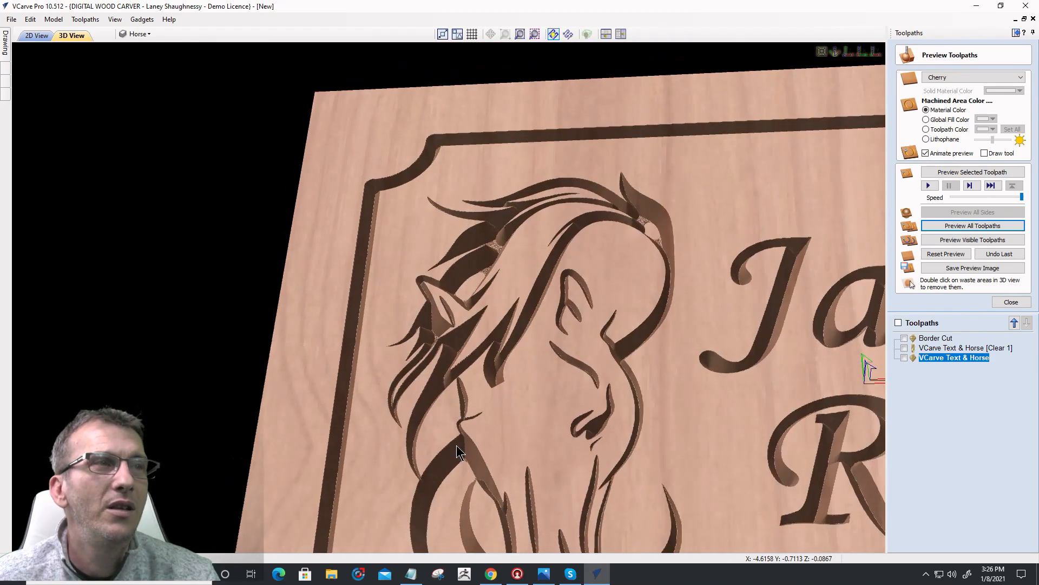
scroll(677, 210, up, 4)
scroll(676, 211, up, 2)
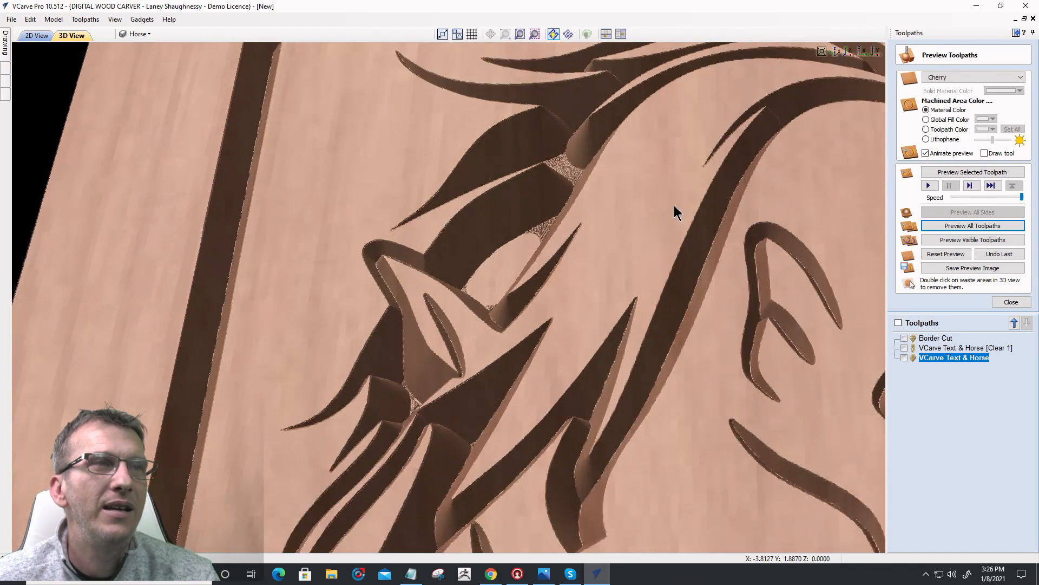
middle_drag(612, 227, 389, 241)
scroll(686, 112, up, 2)
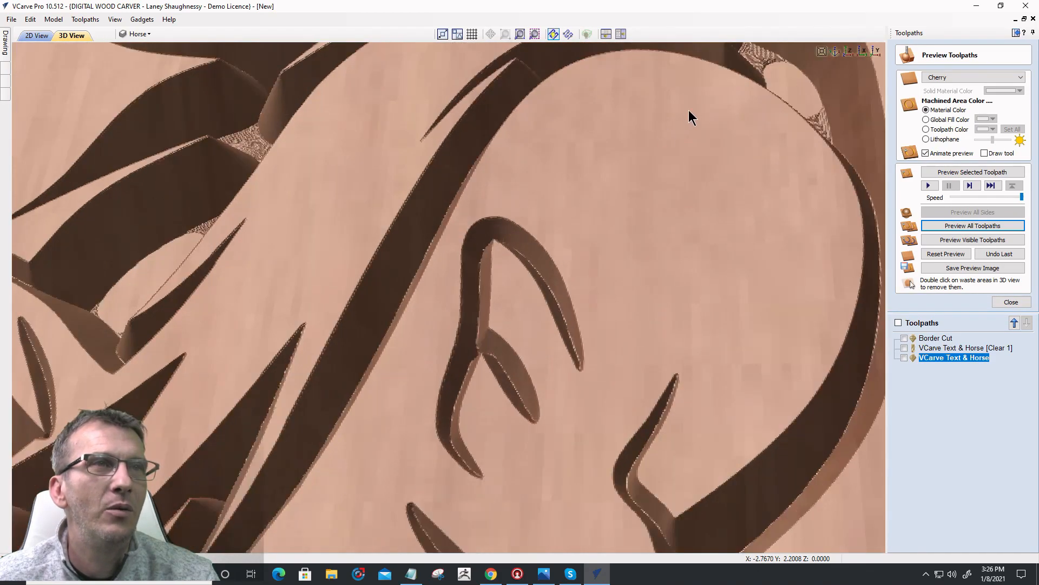
middle_drag(675, 214, 572, 336)
scroll(666, 170, up, 2)
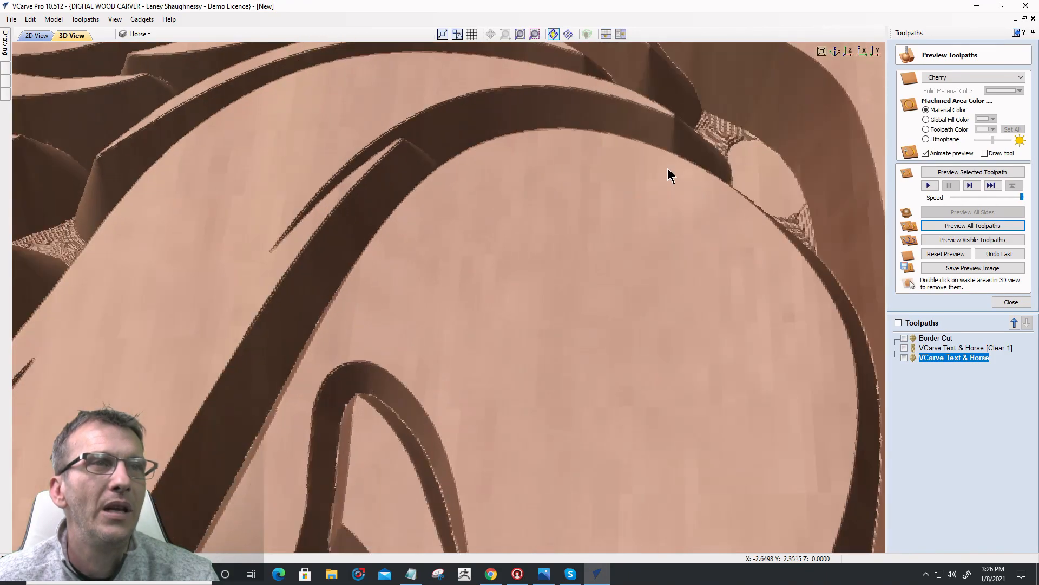
scroll(671, 165, down, 4)
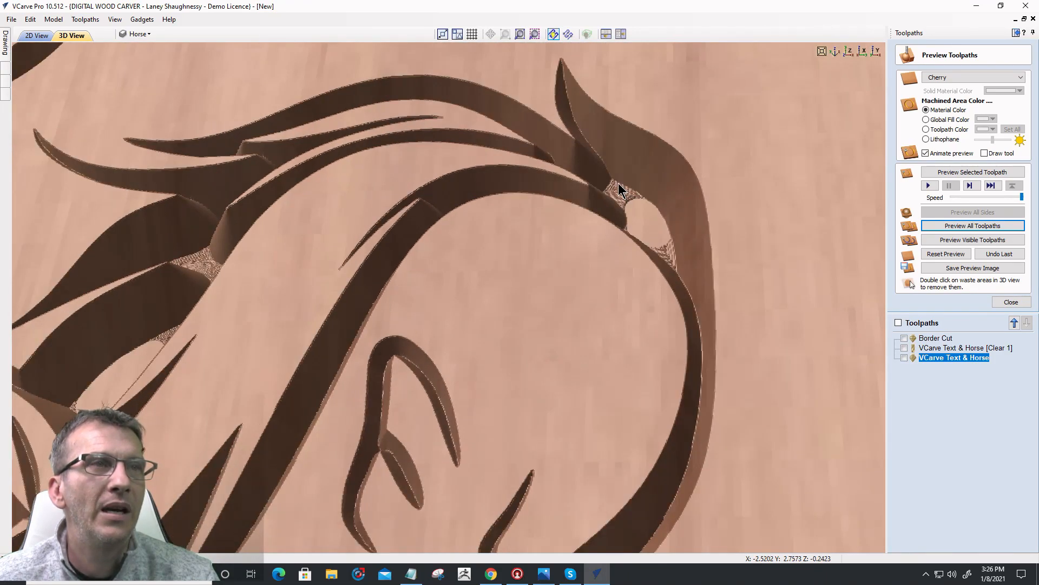
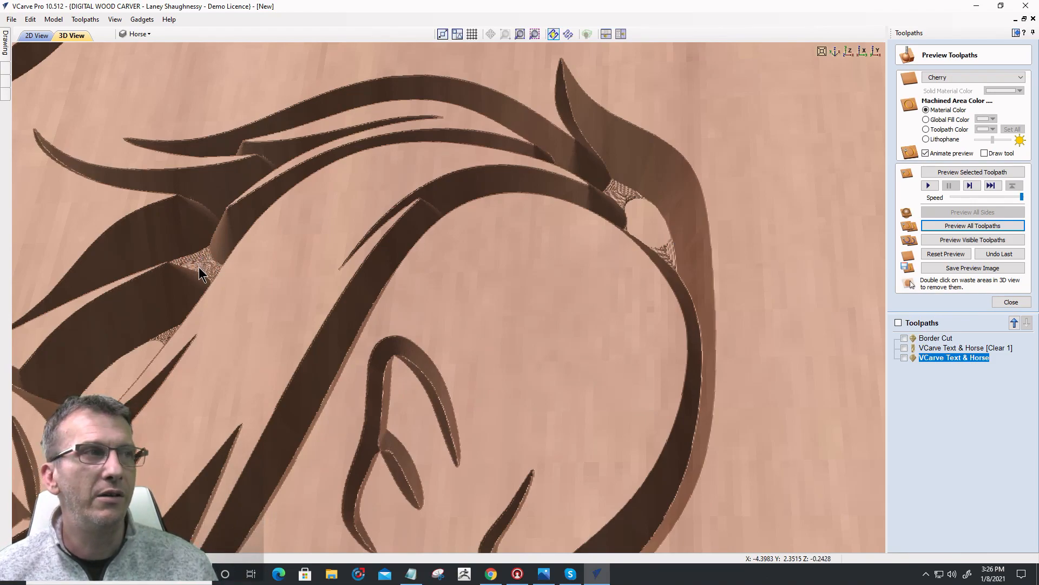
- Examine the end-mill-cleared areas behind the horse's ear, and view the whole carved sign from different angles
scroll(201, 274, up, 1)
scroll(200, 267, up, 2)
middle_drag(199, 269, 760, 239)
scroll(329, 343, up, 2)
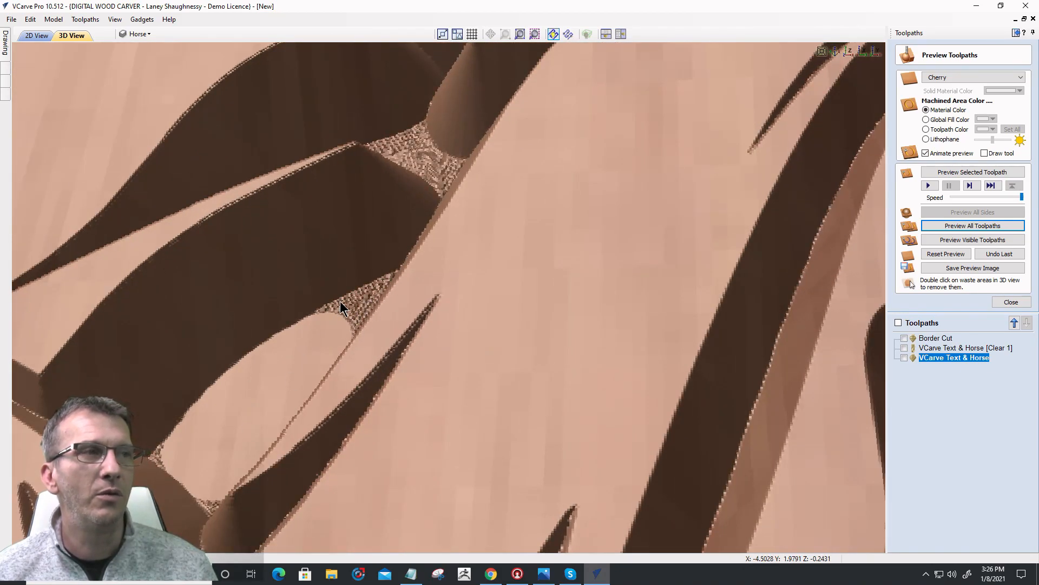
scroll(359, 312, down, 4)
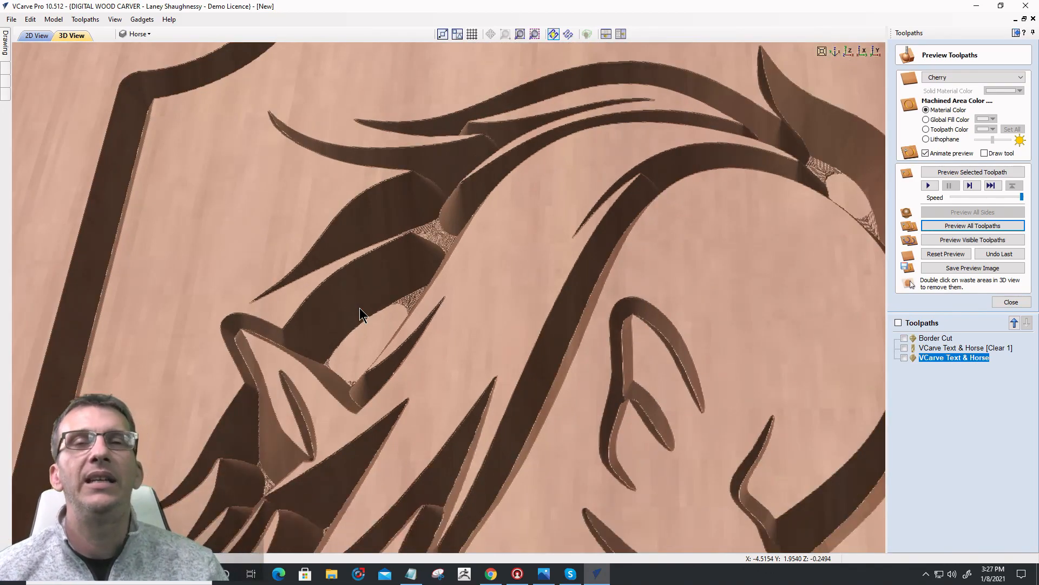
scroll(378, 249, down, 5)
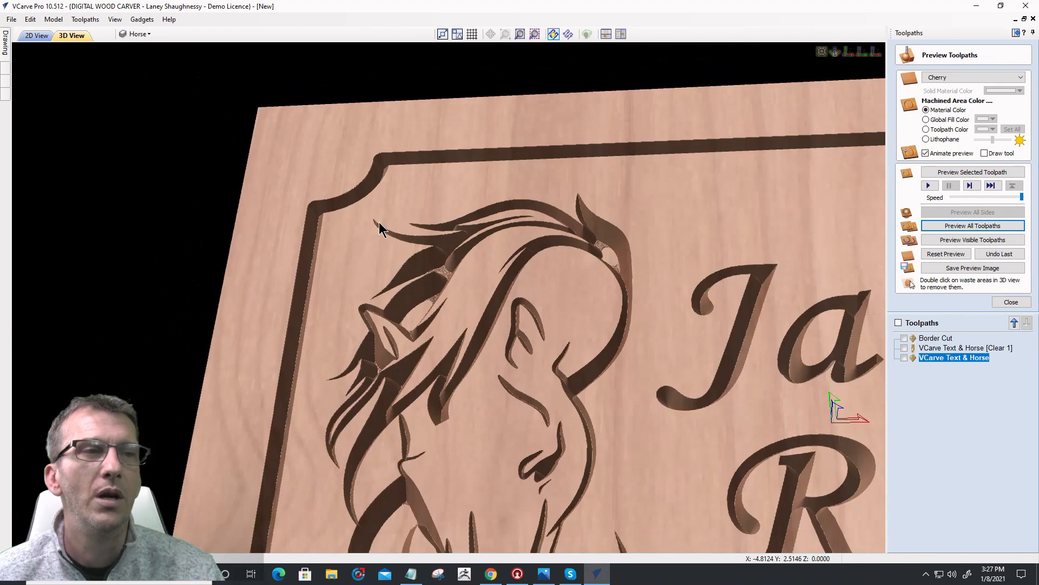
scroll(380, 227, down, 2)
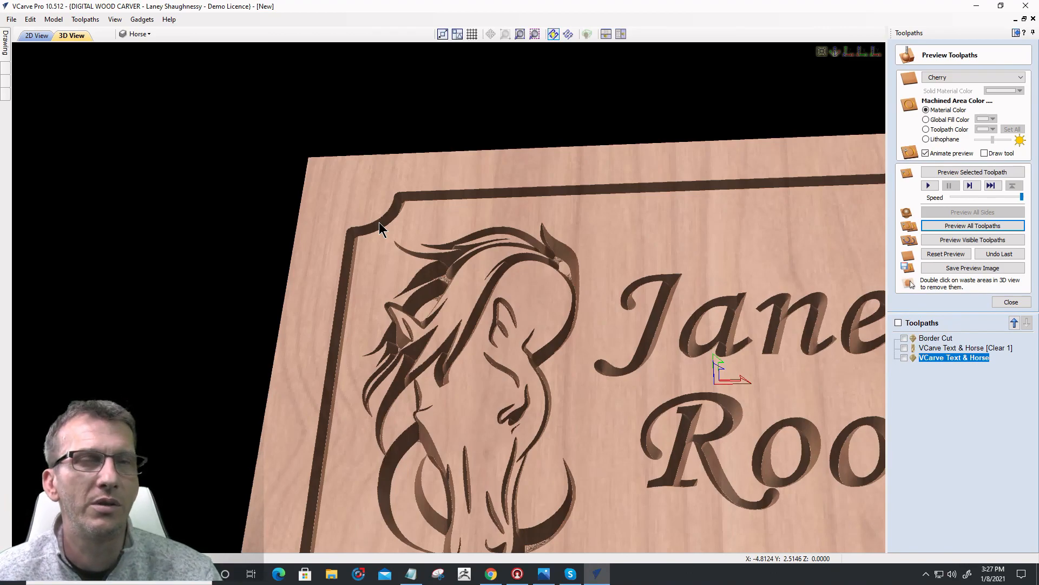
scroll(373, 236, down, 2)
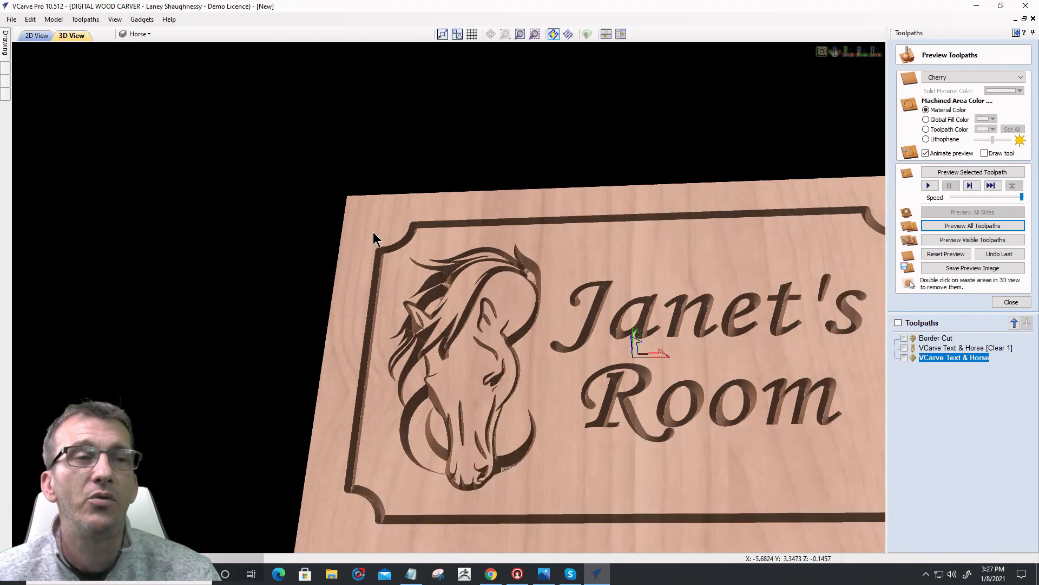
drag(659, 415, 538, 343)
drag(507, 395, 526, 405)
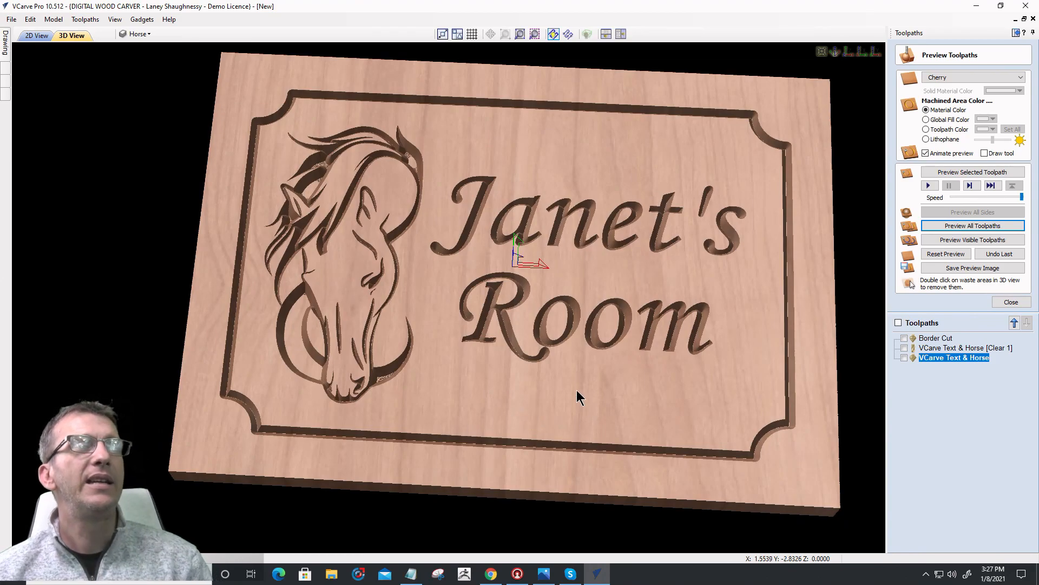
drag(506, 398, 559, 375)
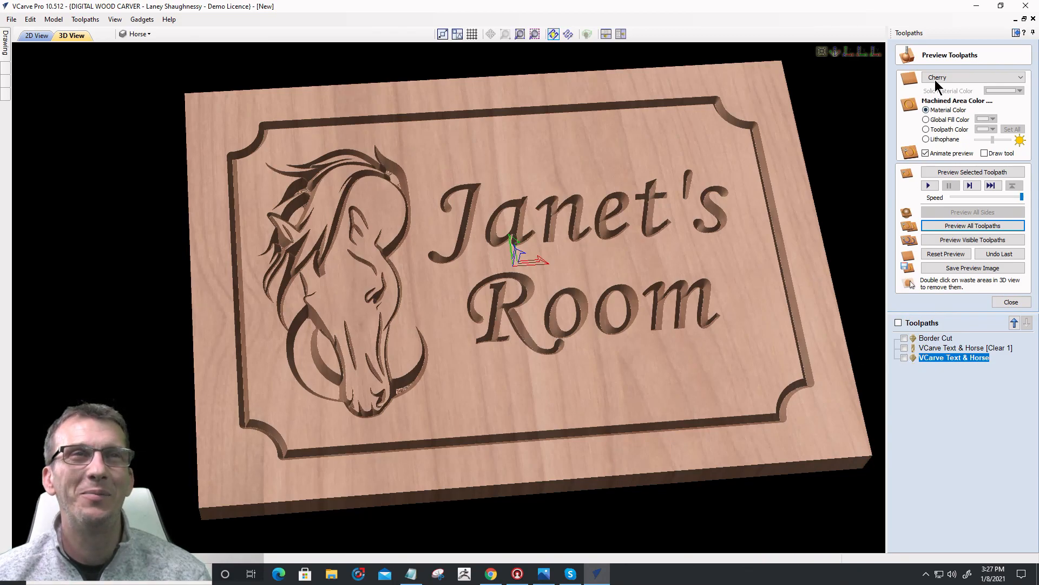
- Color the machined areas of the sign with a purple global fill
click(926, 119)
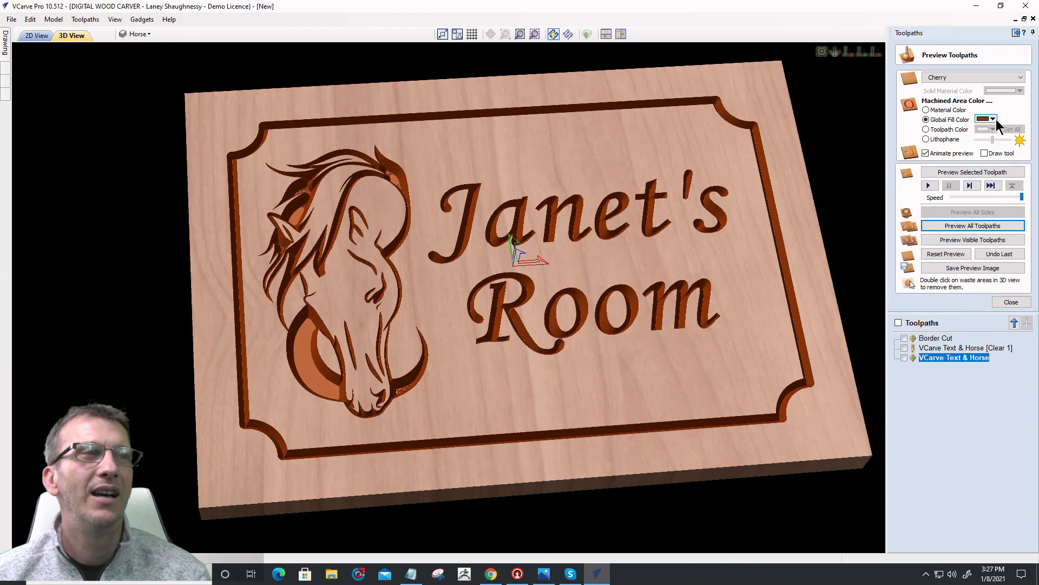
drag(523, 353, 603, 314)
click(986, 119)
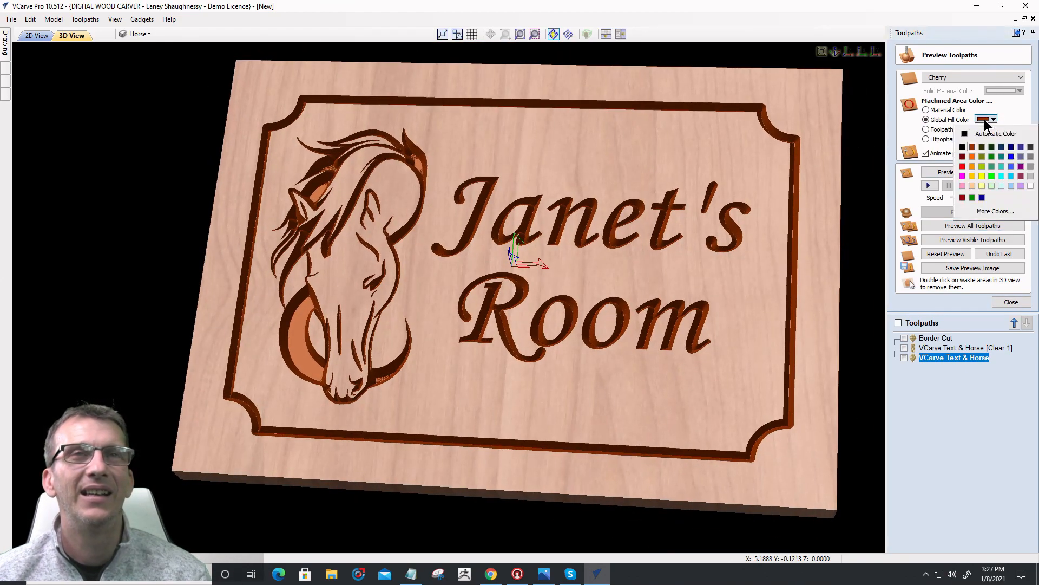
click(1021, 168)
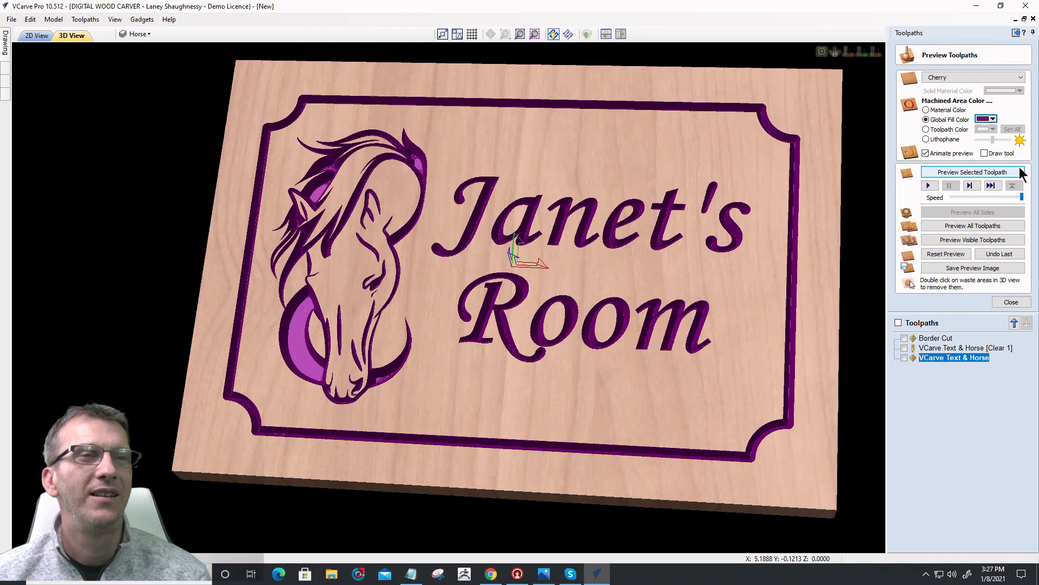
- Try blue, black and dark red as the global fill color for the sign's machined areas
click(994, 119)
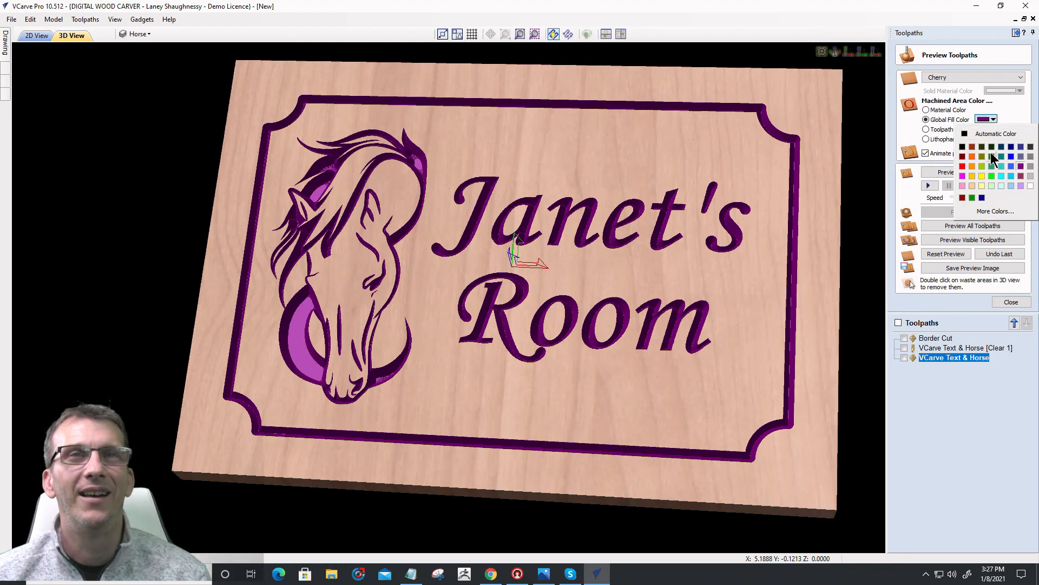
click(1012, 157)
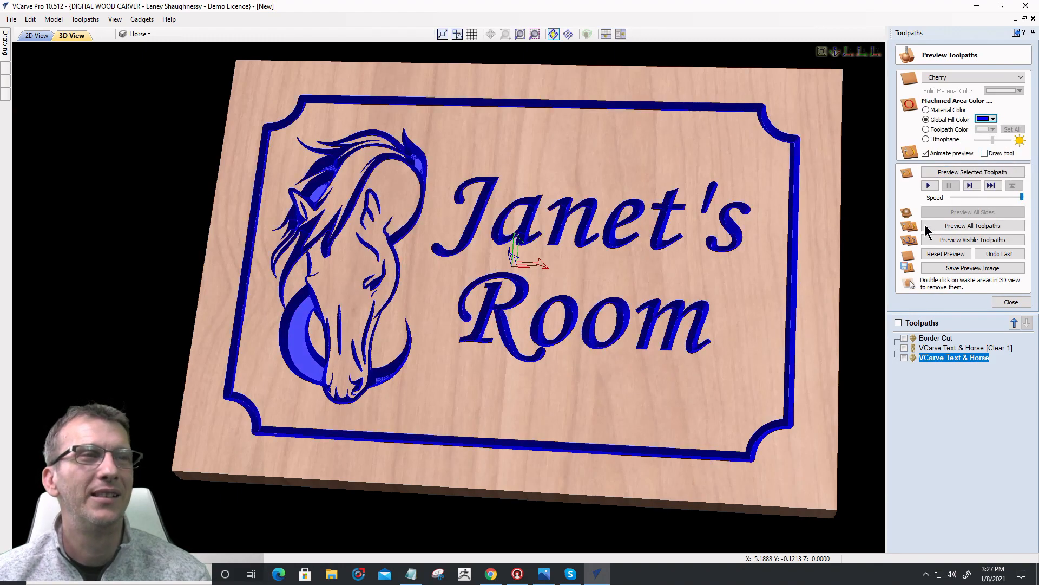
click(994, 119)
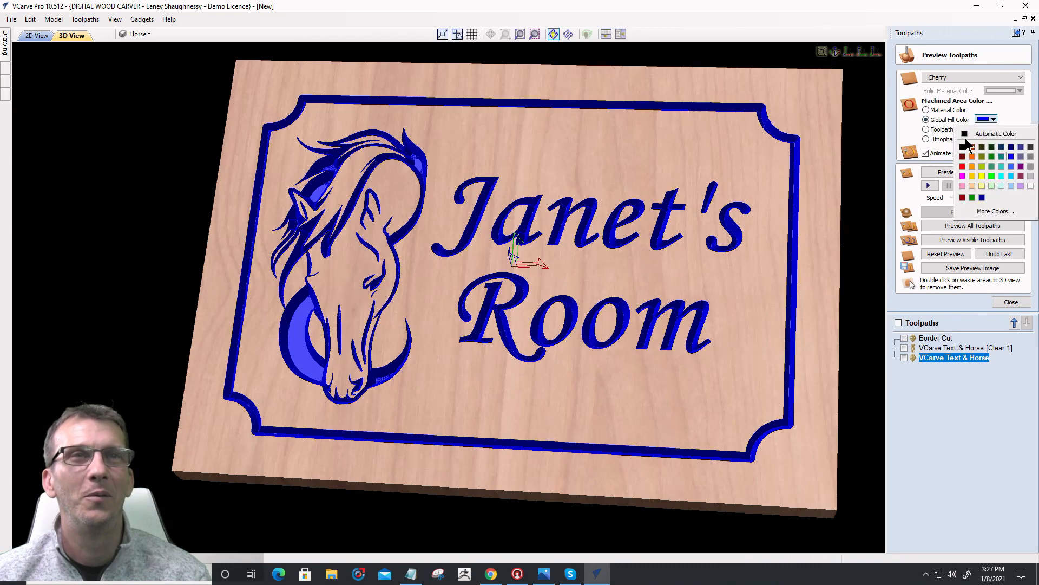
click(966, 134)
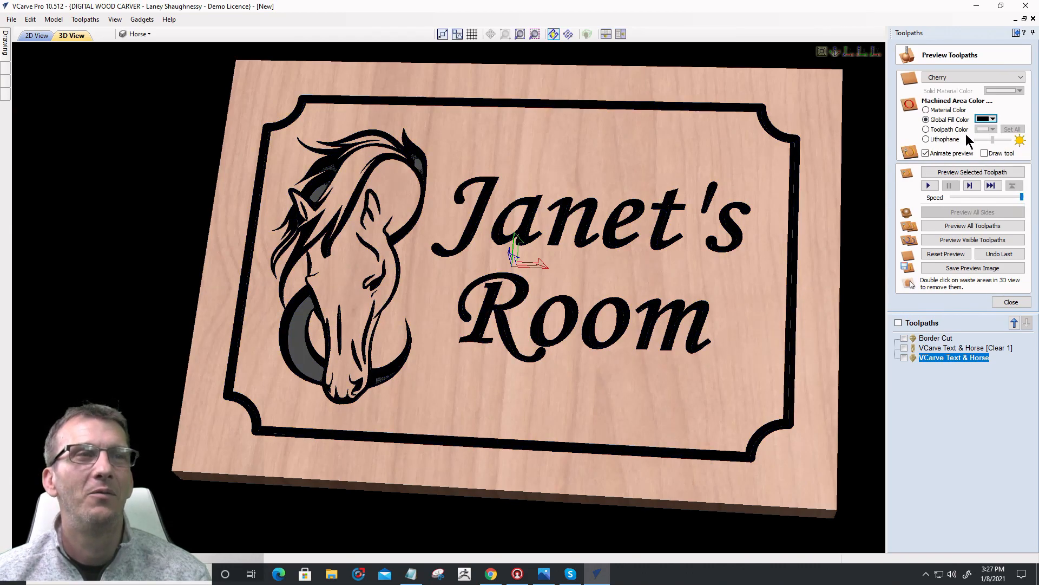
click(994, 118)
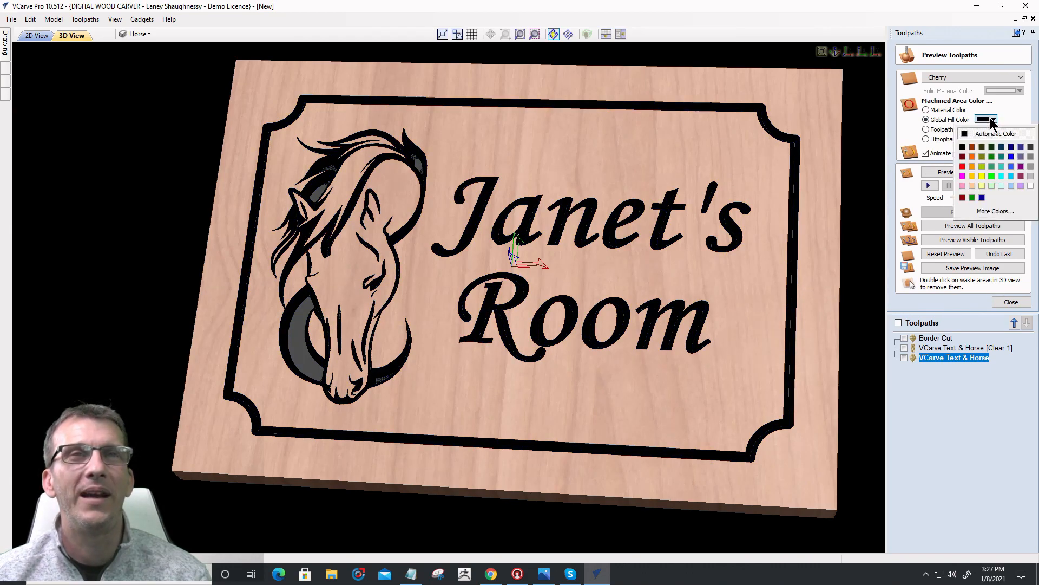
click(963, 156)
drag(530, 361, 564, 349)
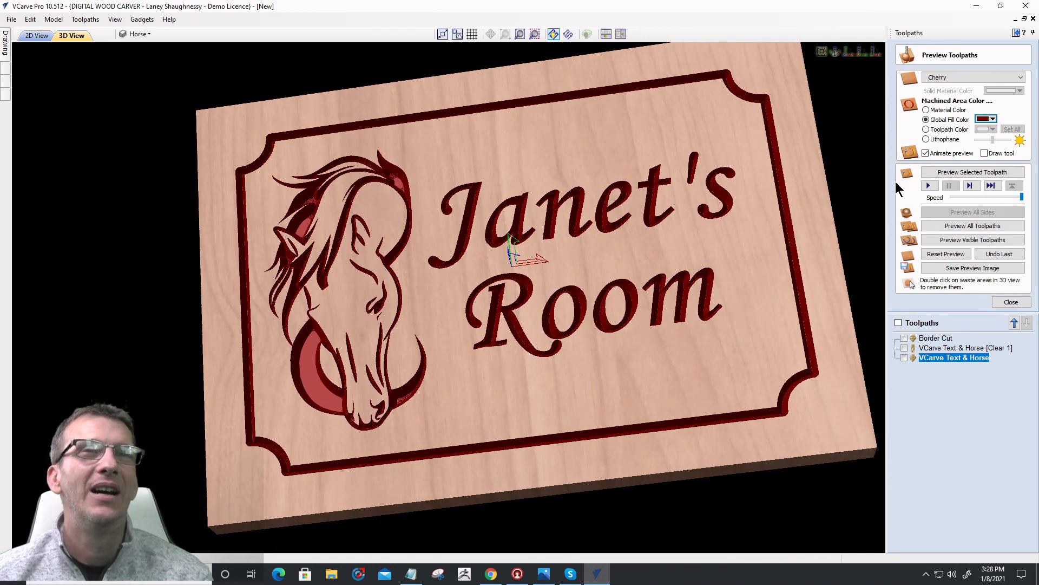
- Show the machined areas of the sign in the material color instead of a fill color
click(924, 110)
drag(518, 322, 548, 320)
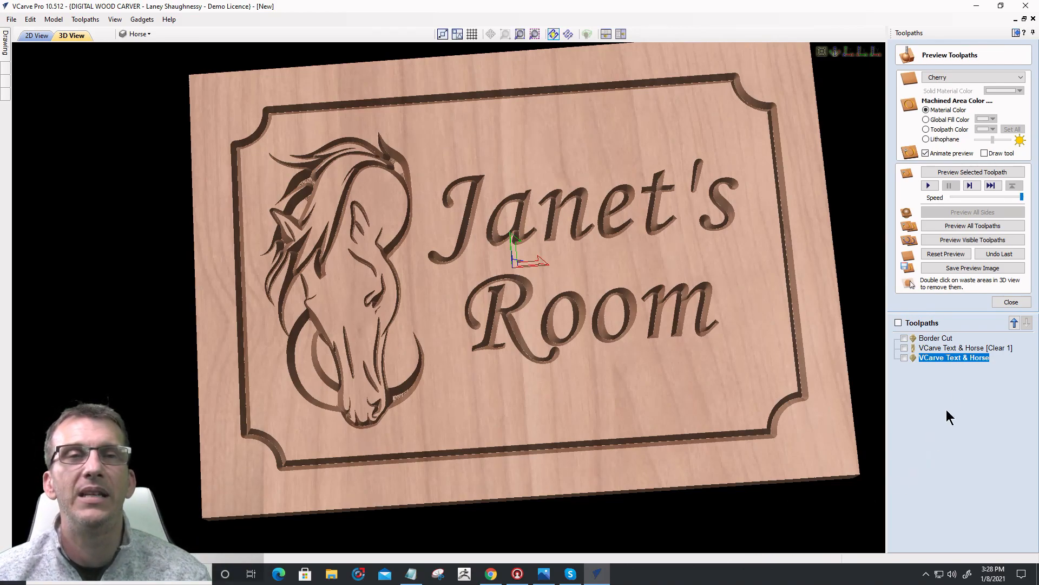
- Edit the VCarve Text & Horse toolpath to use no flat depth and no clearance tools, and recalculate it
double_click(939, 350)
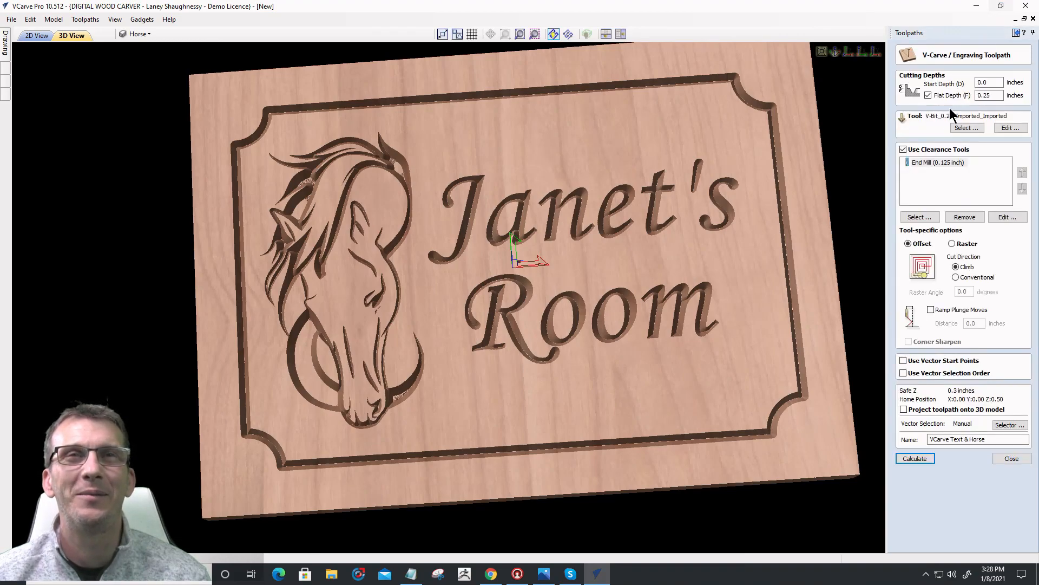
click(927, 94)
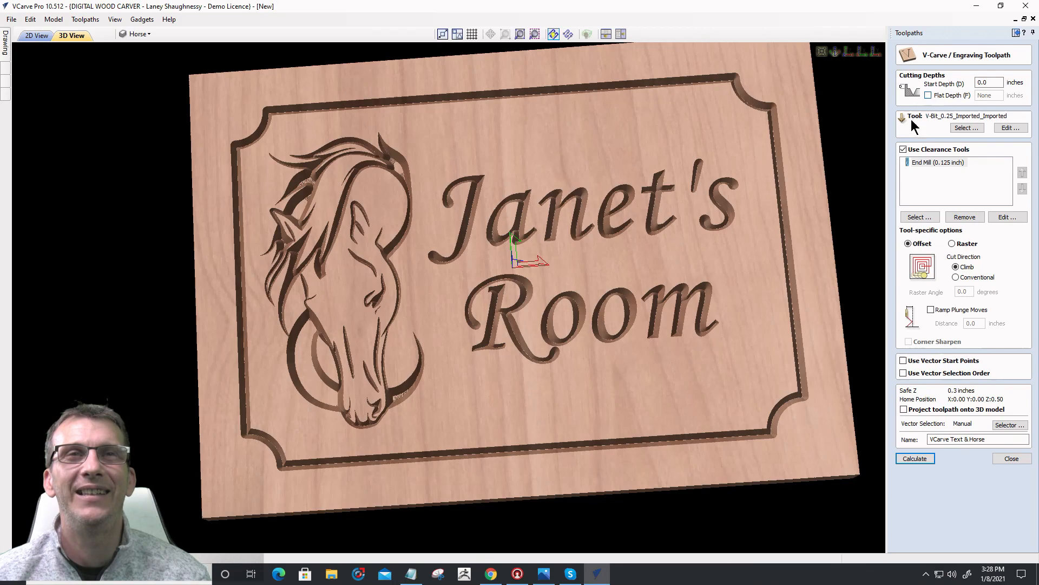
click(903, 150)
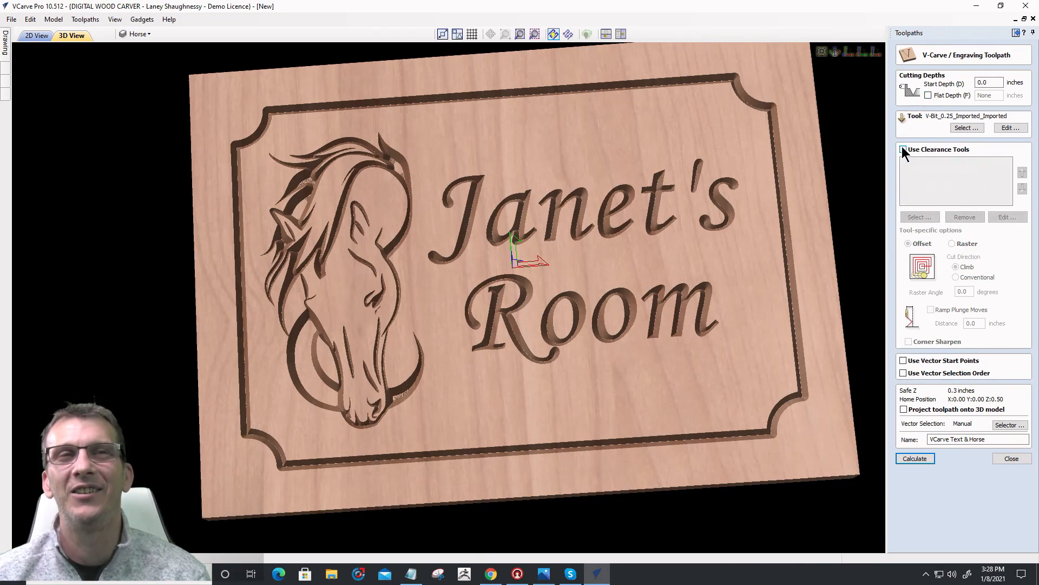
click(913, 457)
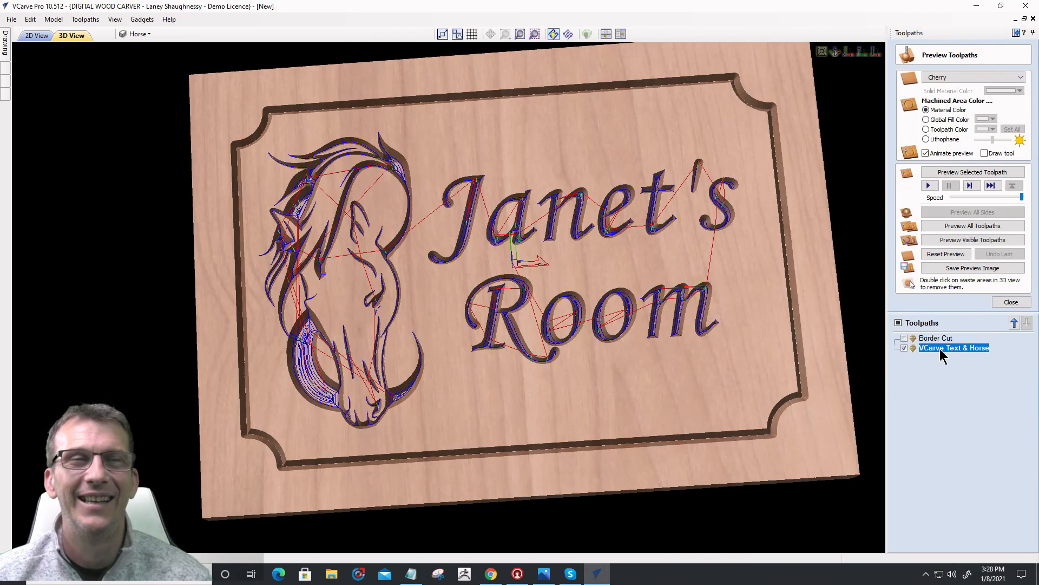
- Preview the recalculated VCarve Text & Horse toolpath, inspect the whole carved sign from above, and close the preview
click(957, 239)
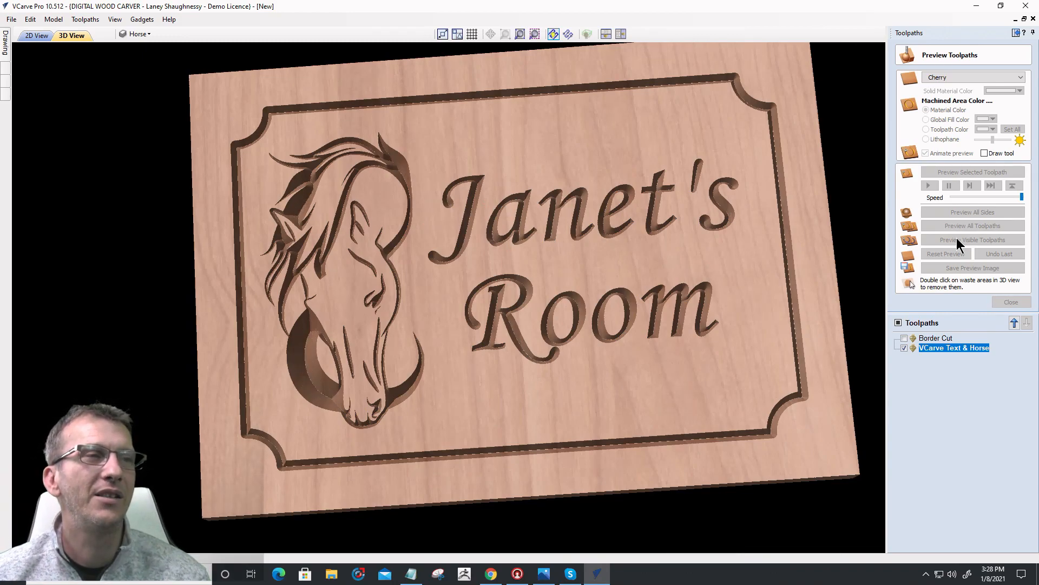
mouse_move(460, 294)
mouse_down()
mouse_move(434, 255)
mouse_move(409, 304)
mouse_move(359, 344)
mouse_move(623, 297)
mouse_move(471, 338)
mouse_up()
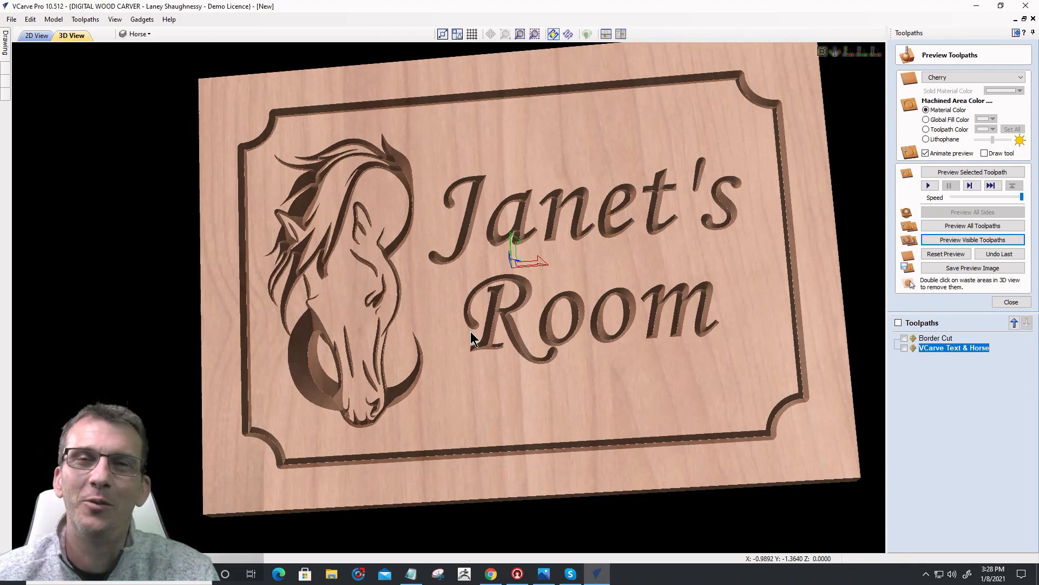
click(848, 52)
scroll(693, 260, down, 3)
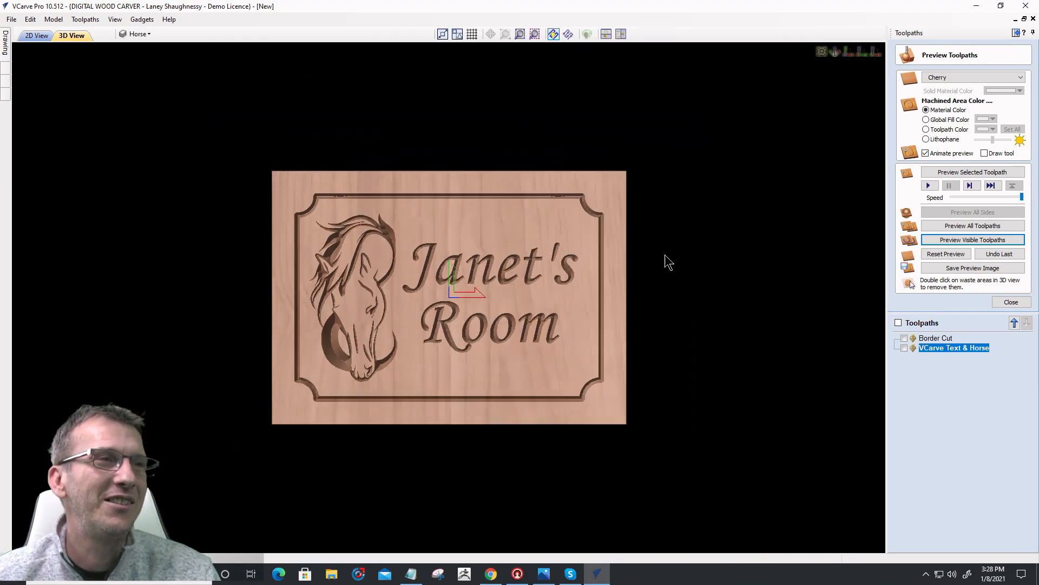
scroll(489, 300, up, 1)
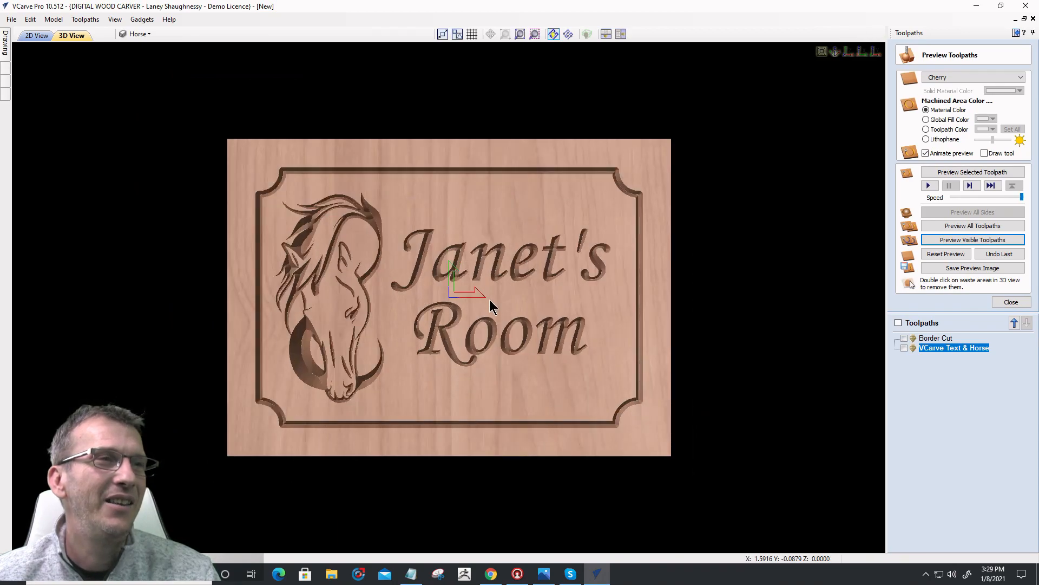
click(1012, 302)
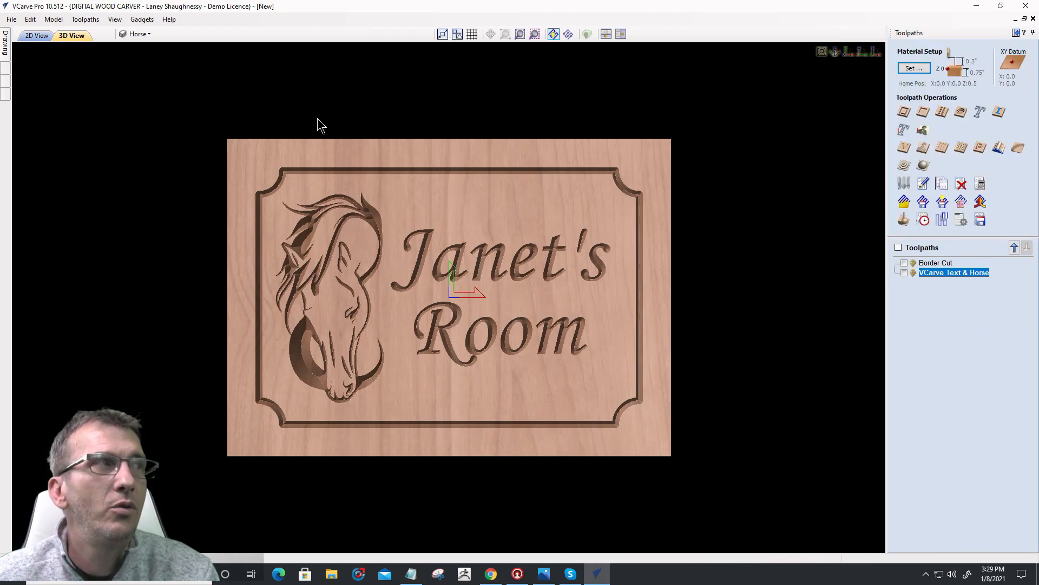
- Review the sign's vectors in the 2D view and the carved result at an angle in the 3D view
click(32, 37)
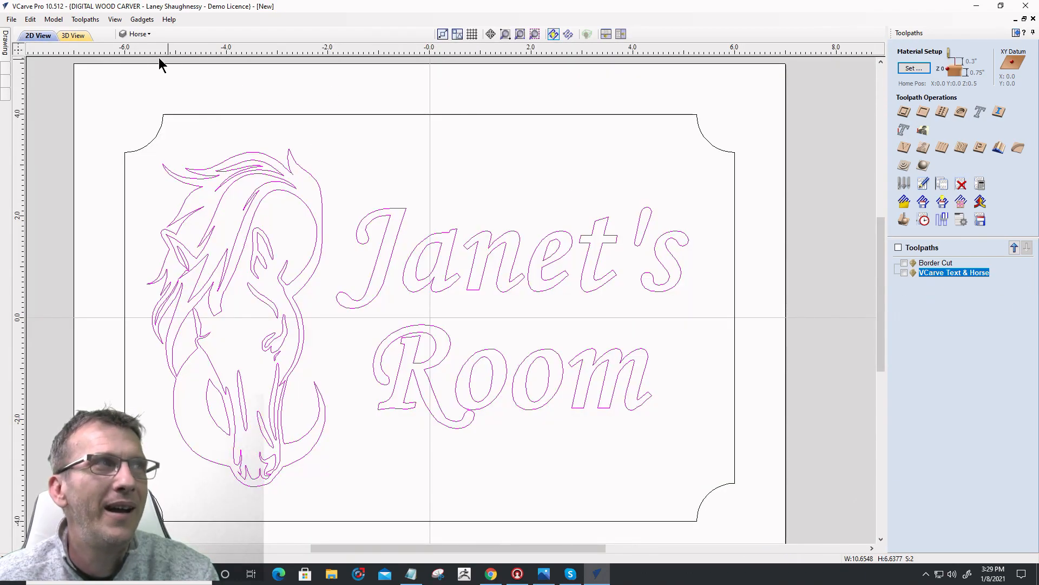
click(86, 39)
drag(419, 330, 392, 319)
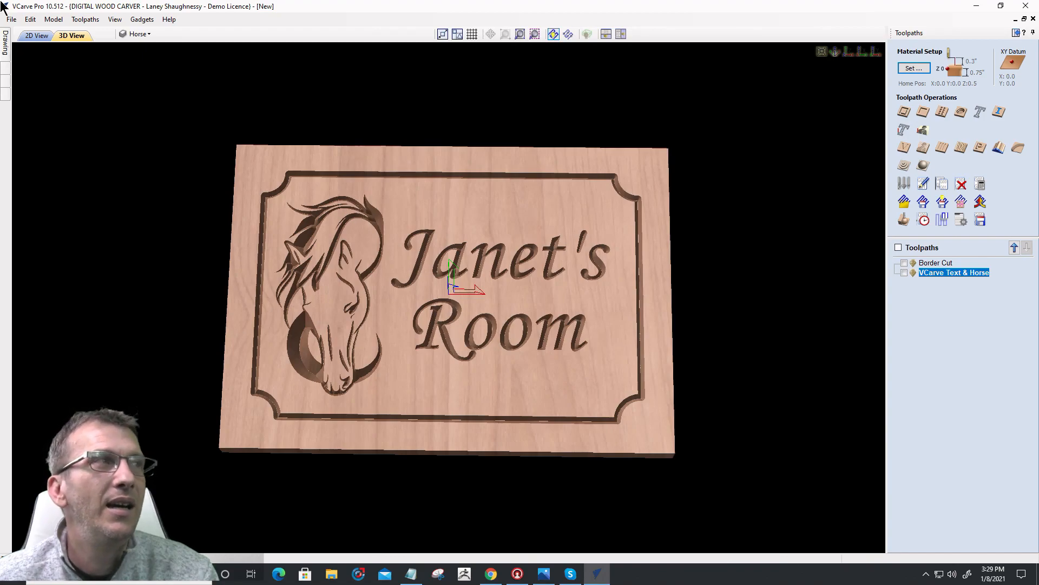
- Start saving the job and create a folder named Design First Project in Documents > CNC JOBS
click(1017, 34)
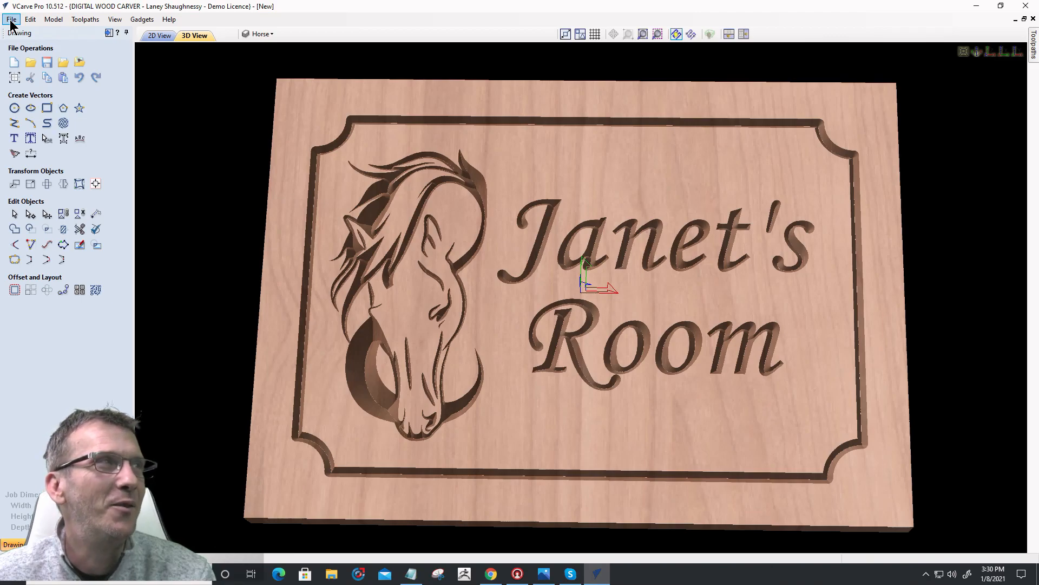
click(47, 63)
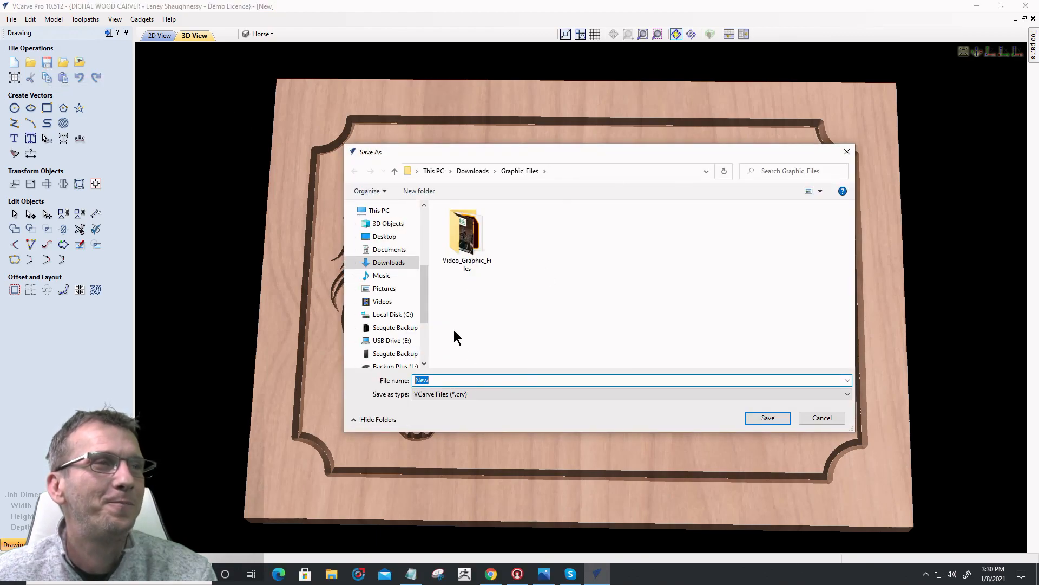
click(396, 252)
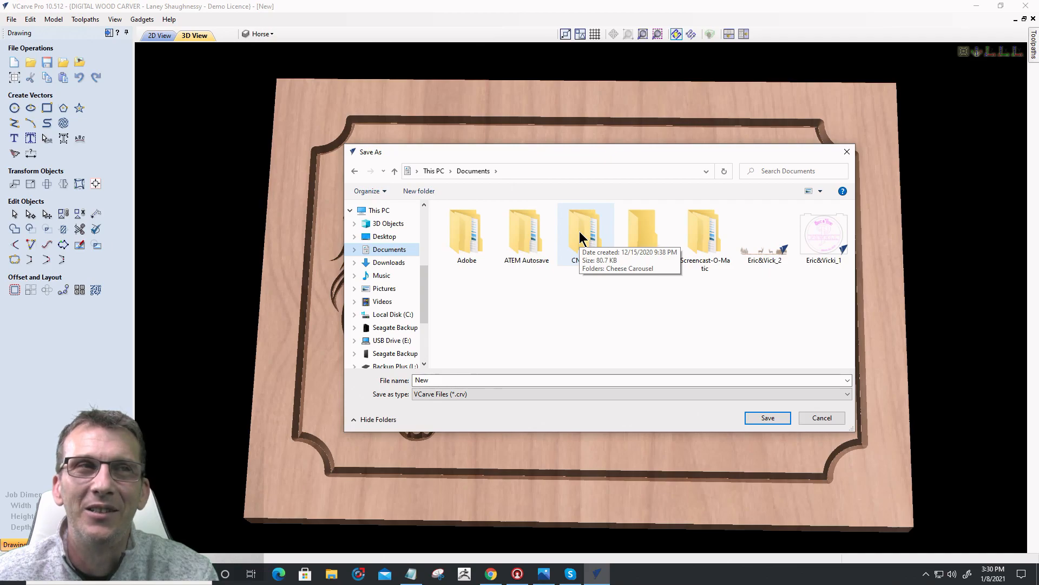
click(580, 232)
double_click(580, 232)
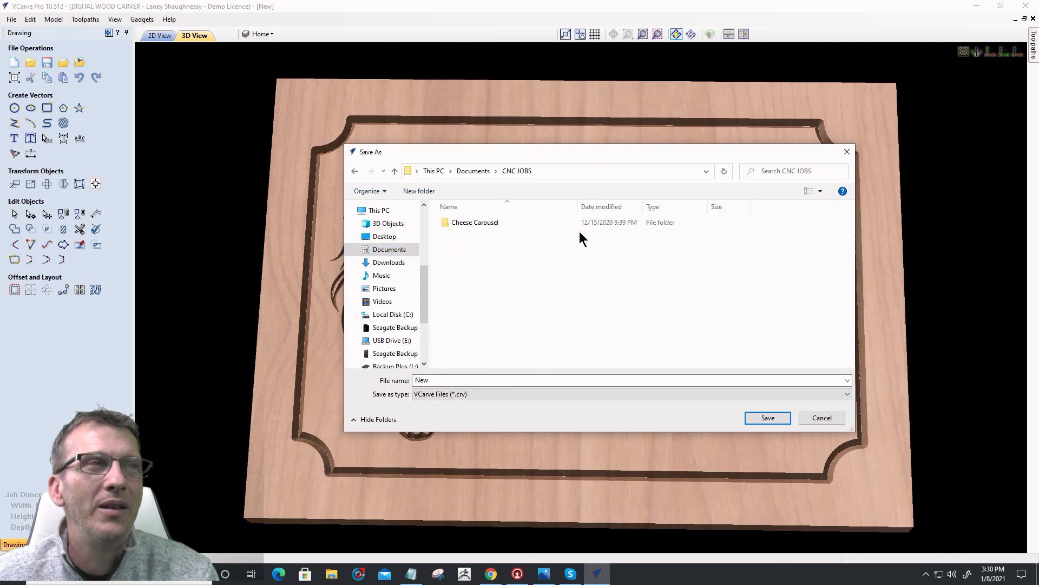
click(434, 191)
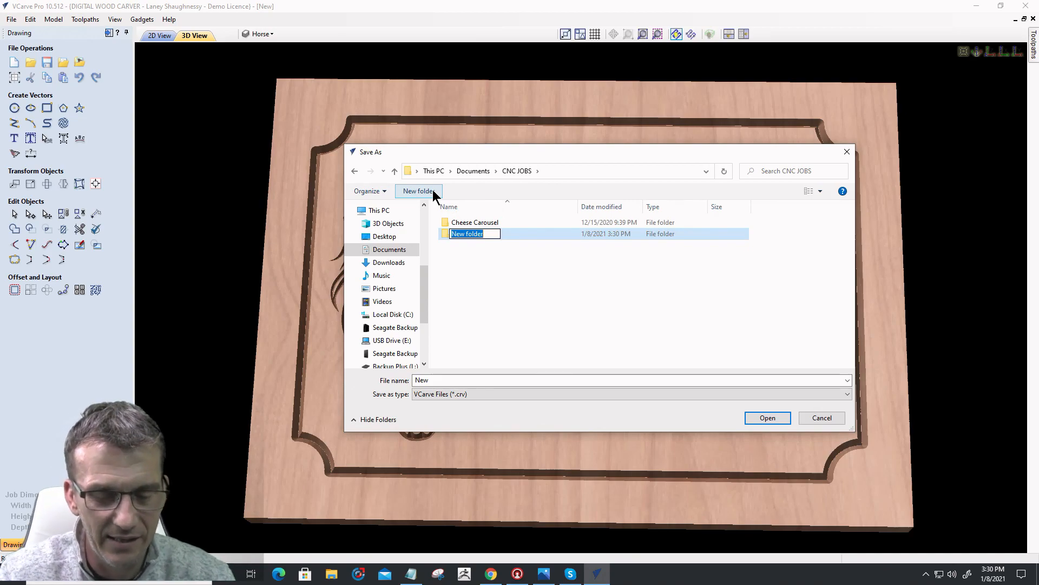
text(De)
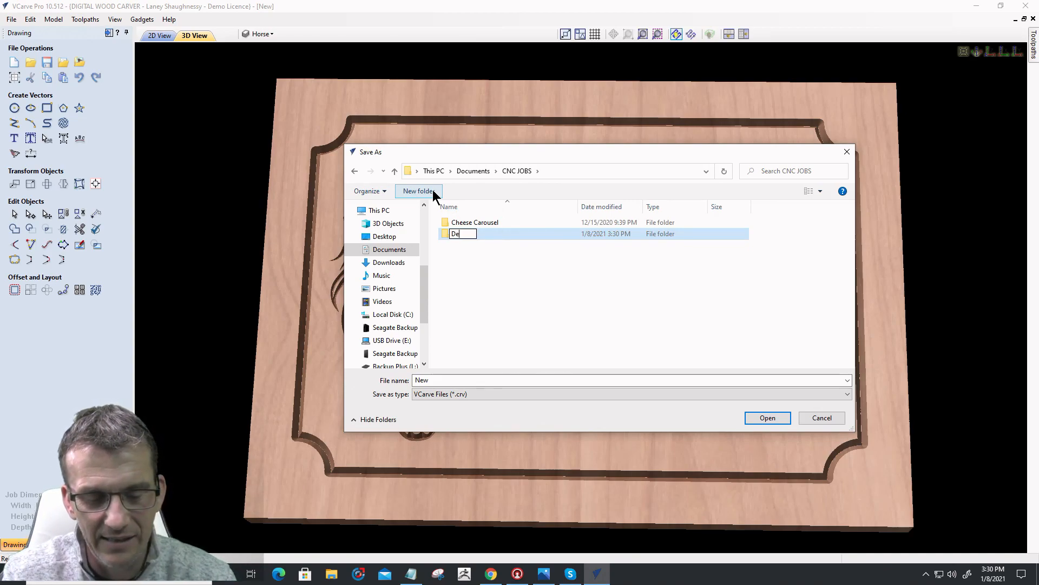
text(sign First Project)
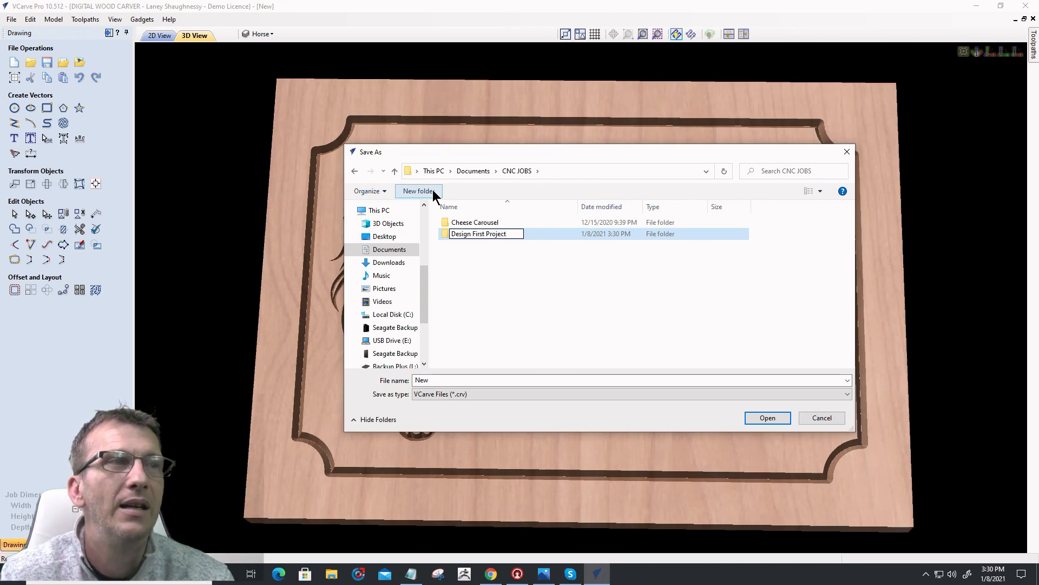
key(Return)
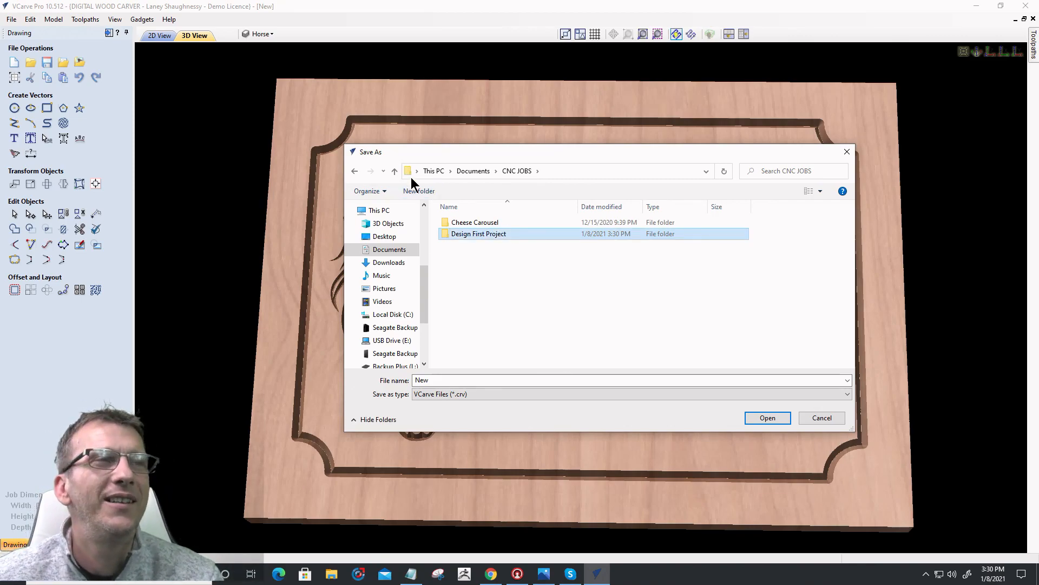
- Save the job as a VCarve file in the Design First Project folder, naming it with the sign's wording
double_click(483, 233)
drag(460, 382, 416, 379)
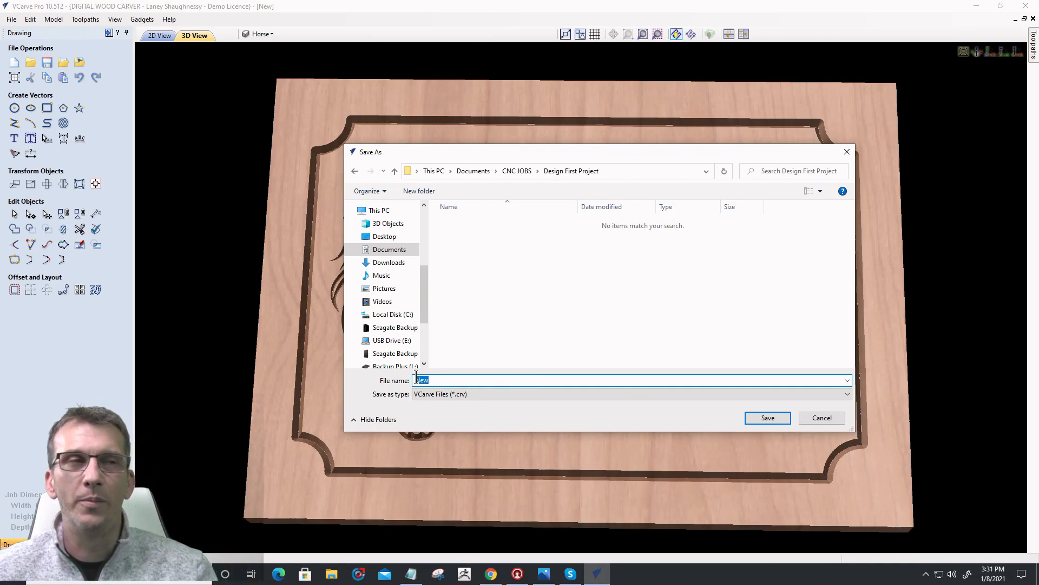
text(Ja)
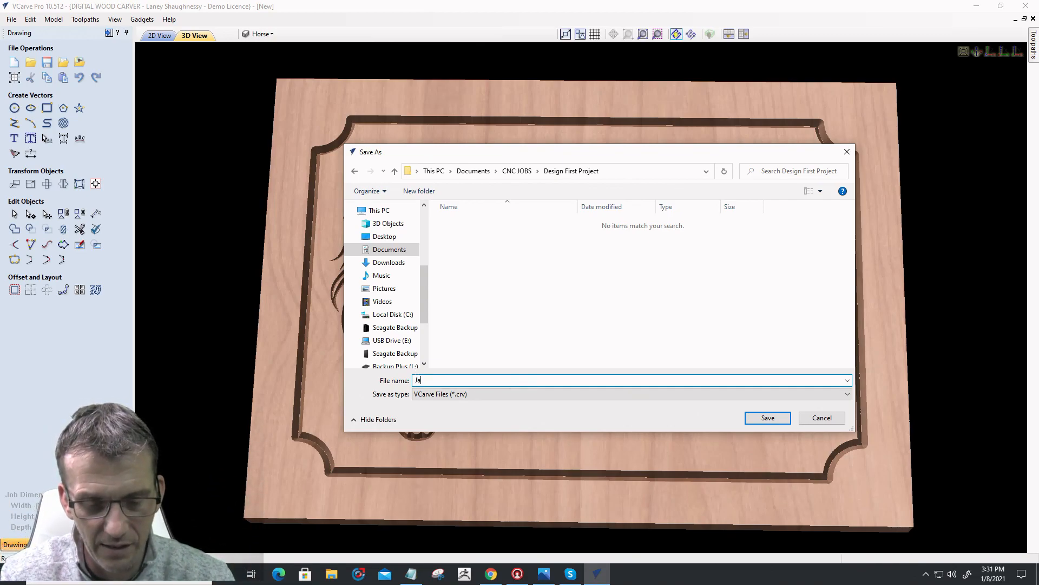
text(net's Room)
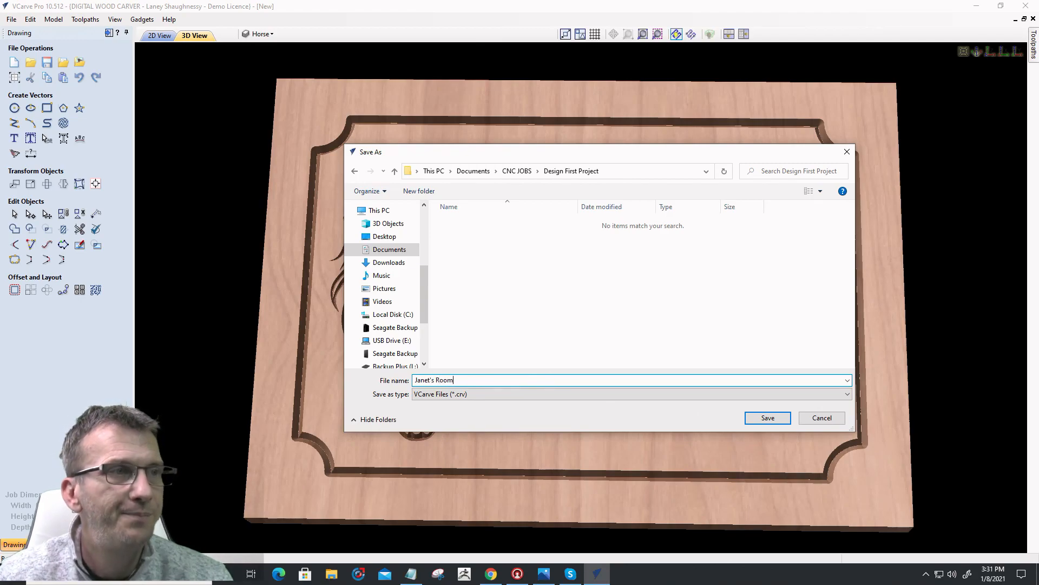
click(768, 418)
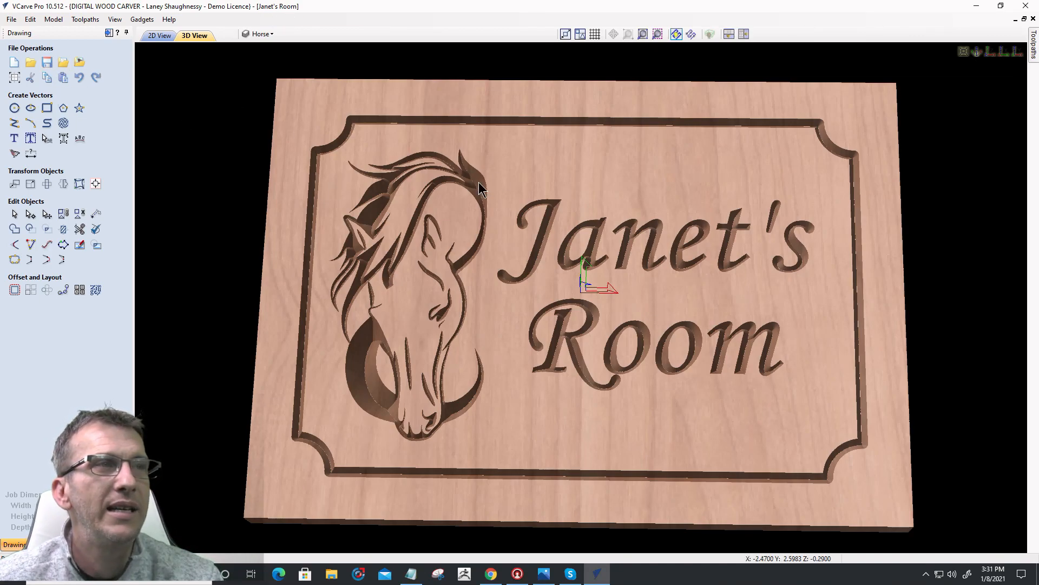
click(47, 62)
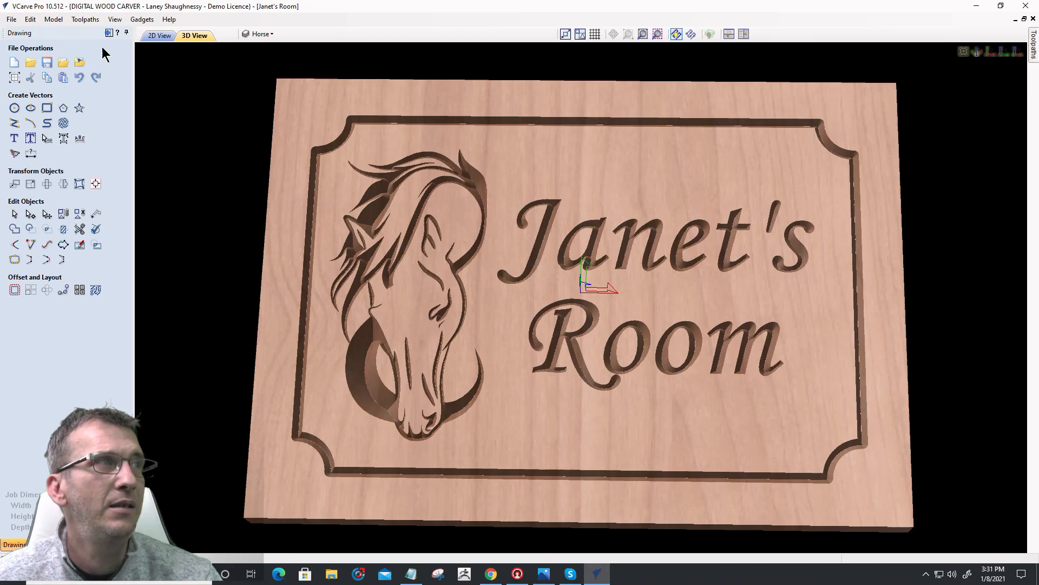
- Start saving the toolpaths with the Digital Wood Carver Helical Arcs (inch) (*.tap) post processor and make the Border Cut toolpath visible
click(109, 32)
click(953, 273)
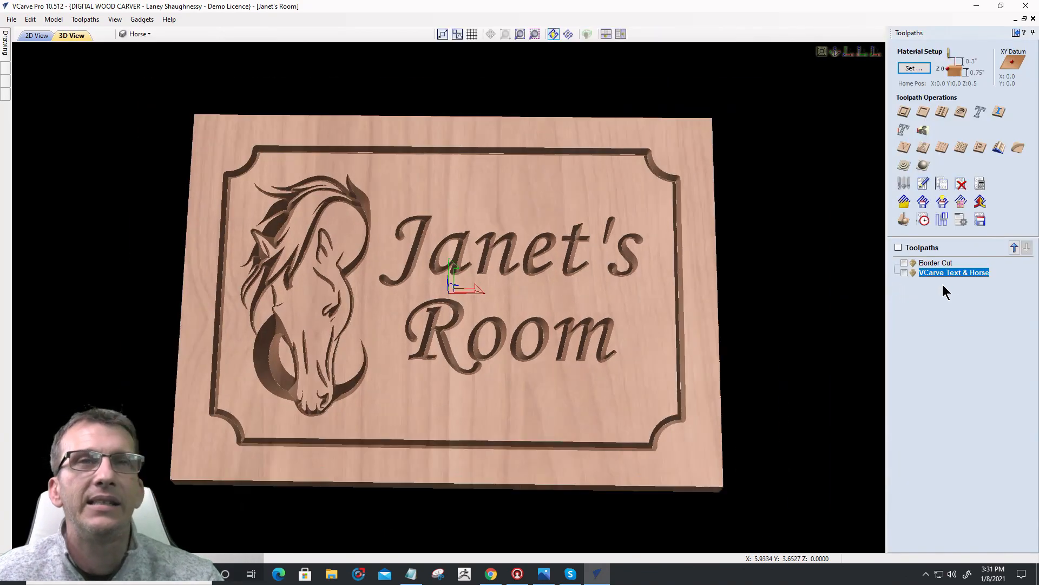
click(983, 226)
click(944, 235)
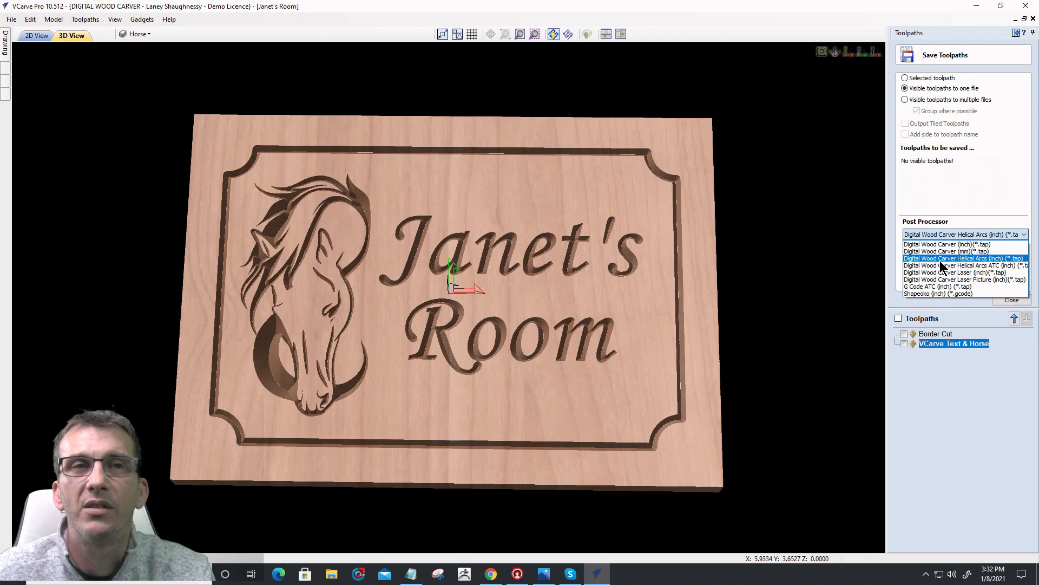
click(956, 259)
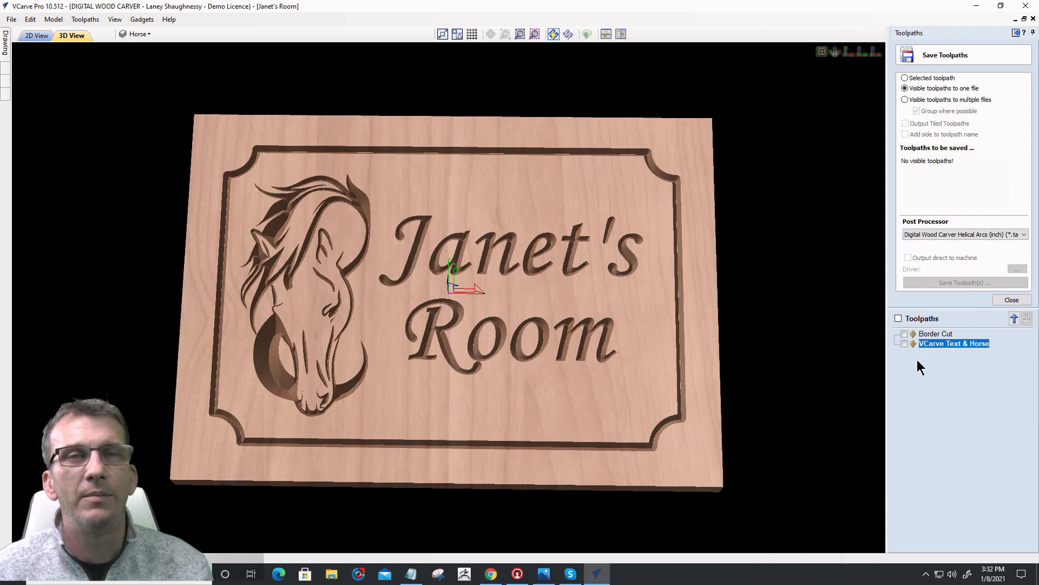
click(904, 333)
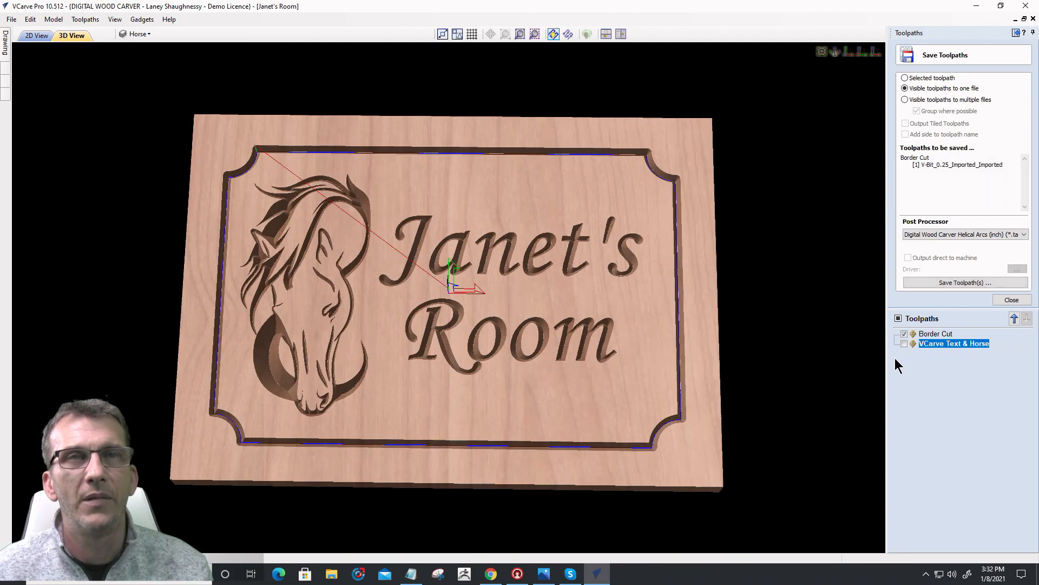
mouse_move(941, 339)
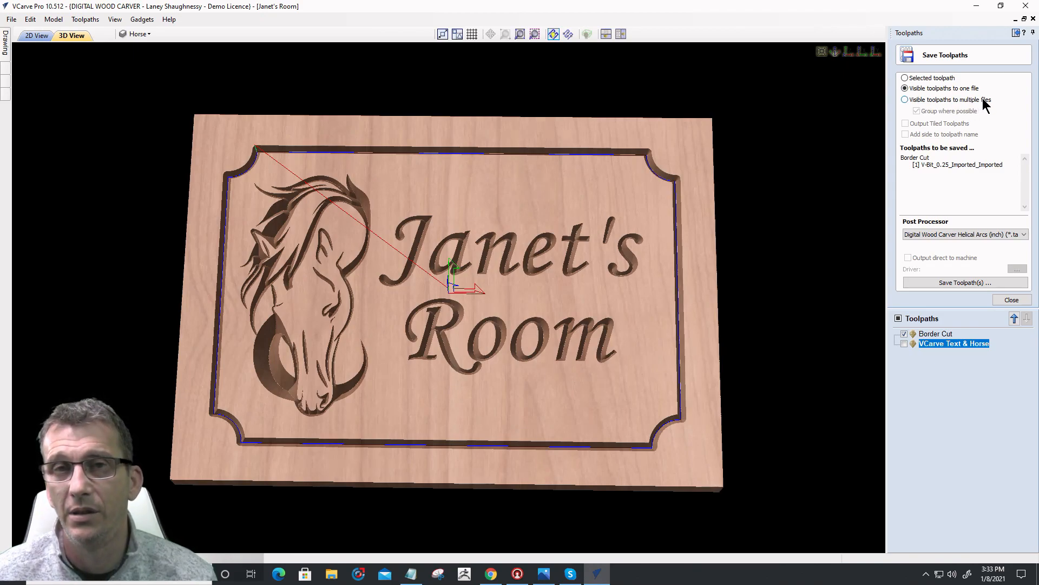
- Limit the output to the selected toolpath and alternate the selection between Border Cut and VCarve Text & Horse to compare what is saved
click(930, 79)
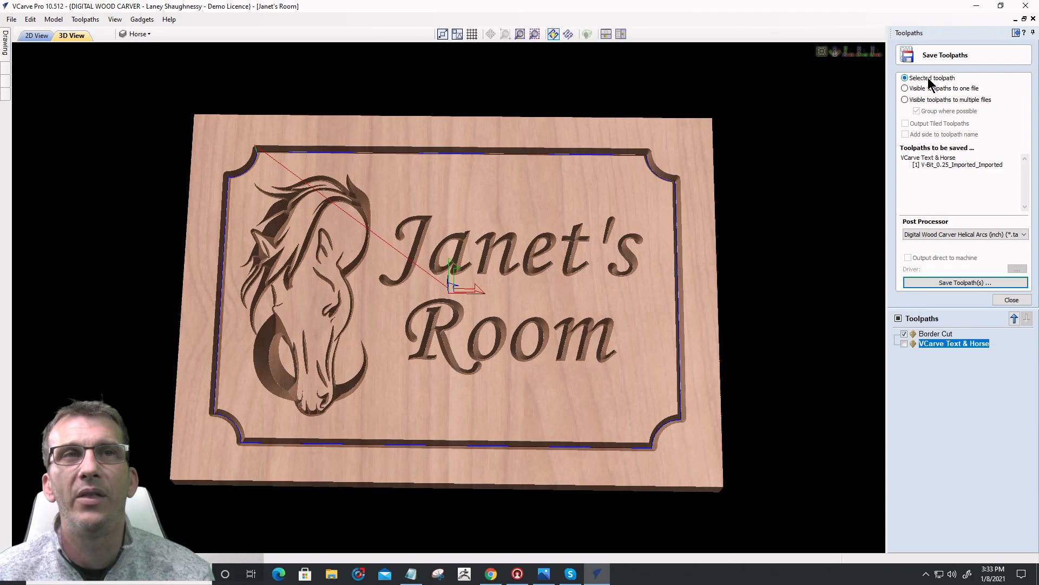
click(934, 334)
click(935, 344)
click(936, 334)
click(935, 343)
click(935, 333)
click(935, 343)
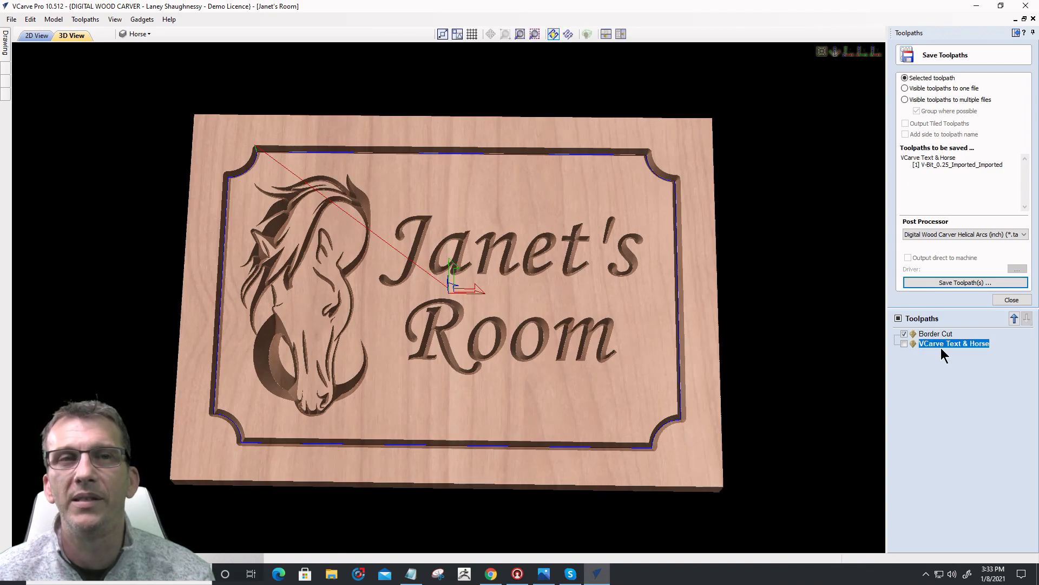
click(937, 334)
click(937, 342)
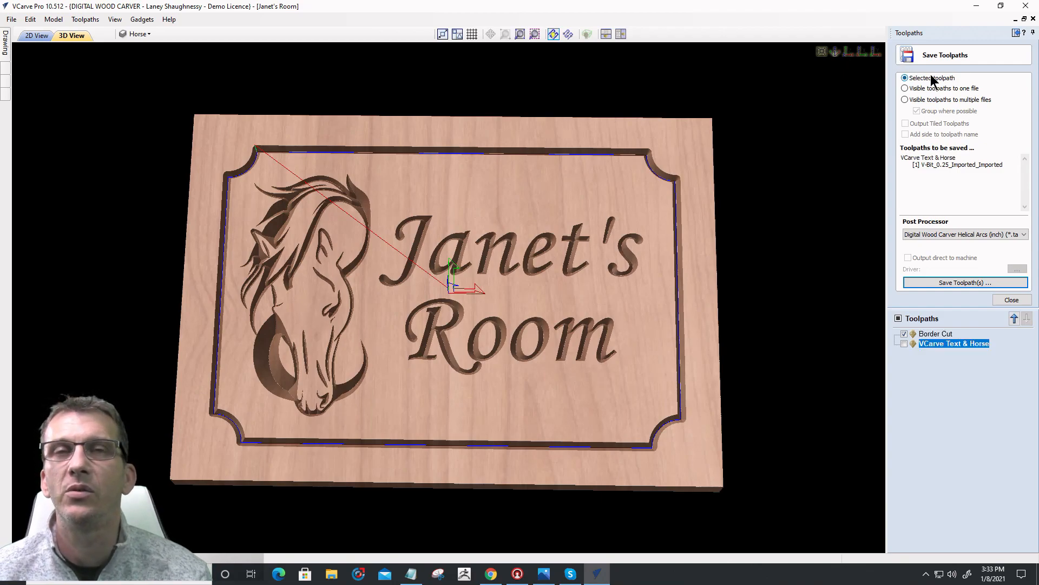
- Set the output to visible toolpaths to one file and switch toolpath visibility until only VCarve Text & Horse is shown
click(905, 89)
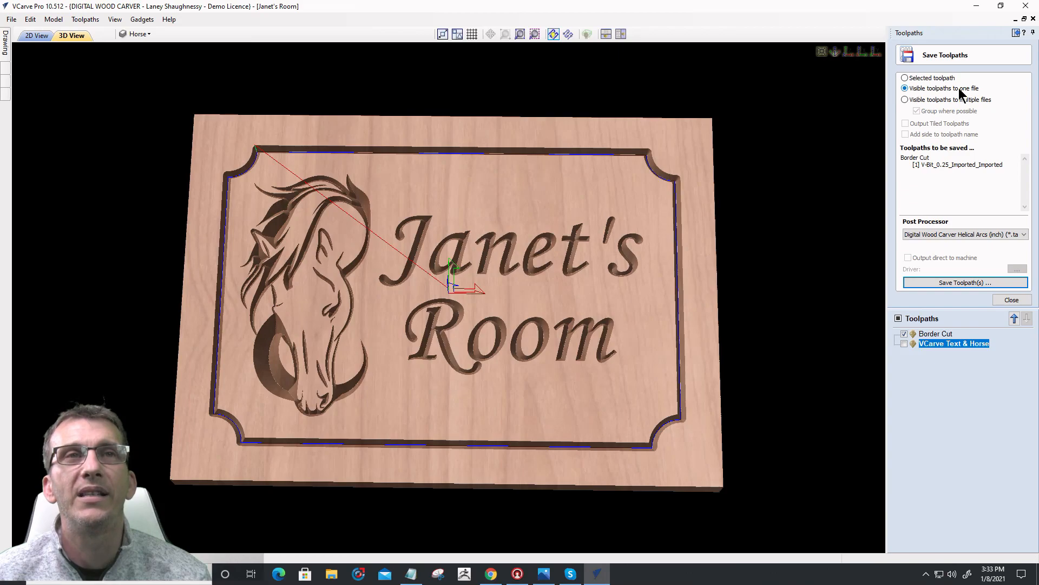
click(903, 343)
click(904, 334)
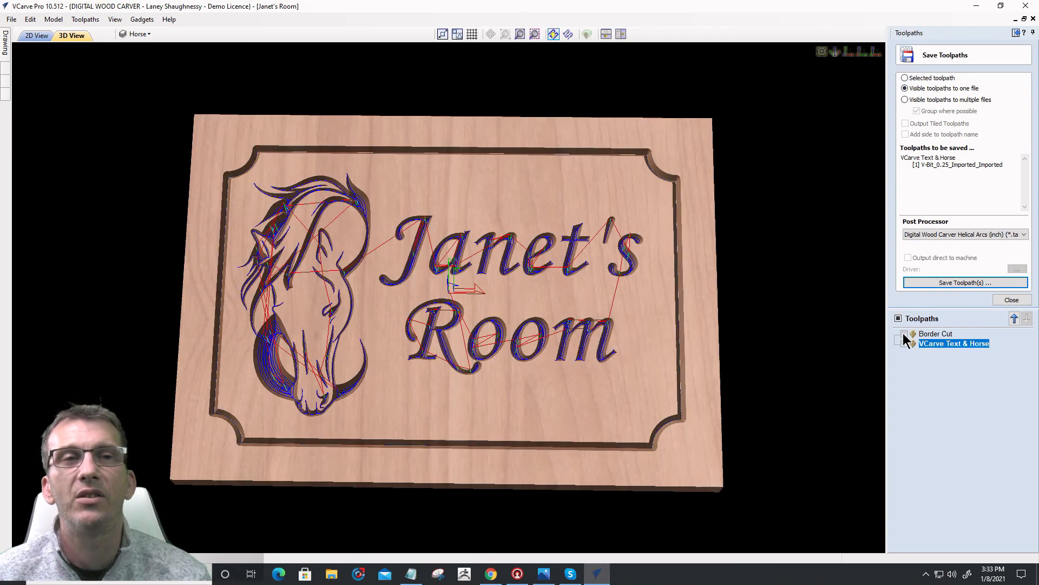
click(904, 334)
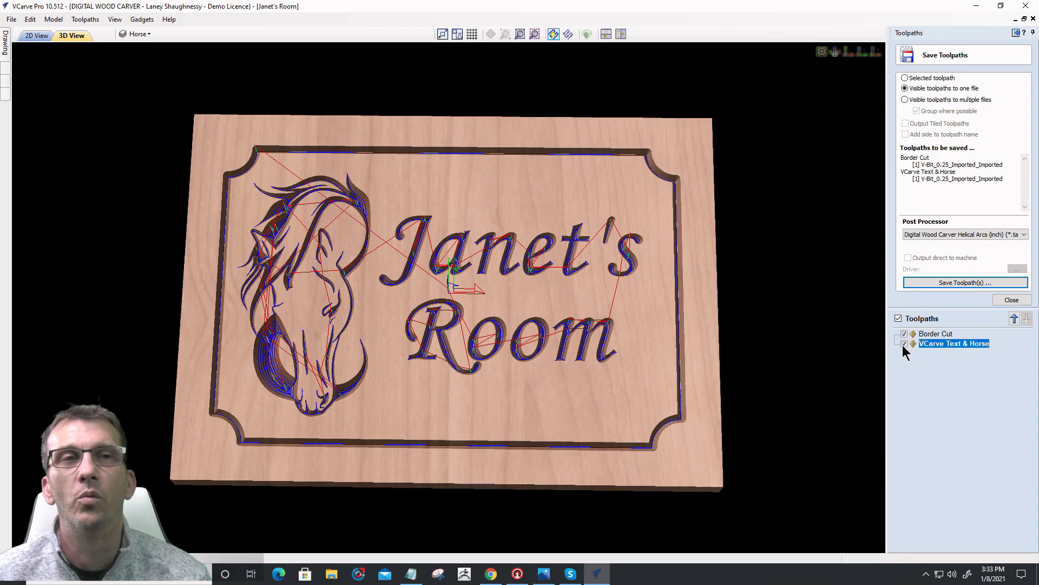
click(903, 344)
click(903, 343)
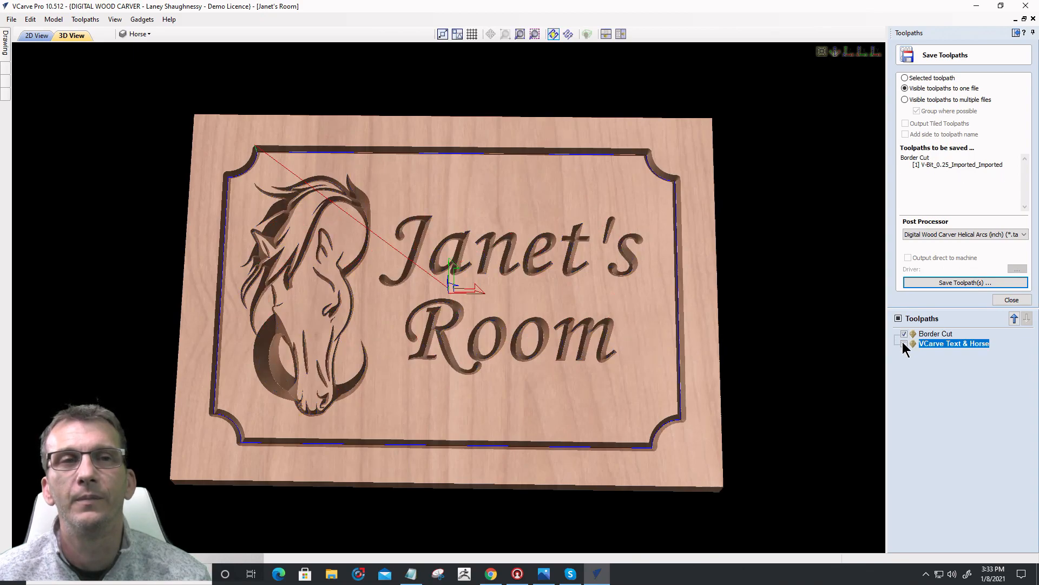
click(904, 334)
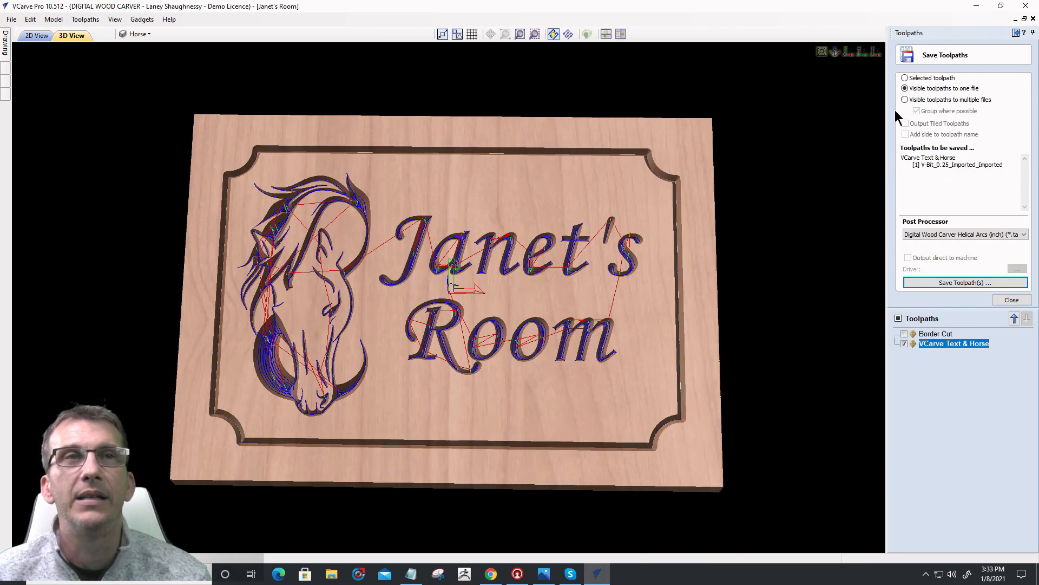
- Try the multiple-files output, then return to visible toolpaths to one file with both Border Cut and VCarve Text & Horse visible
click(909, 100)
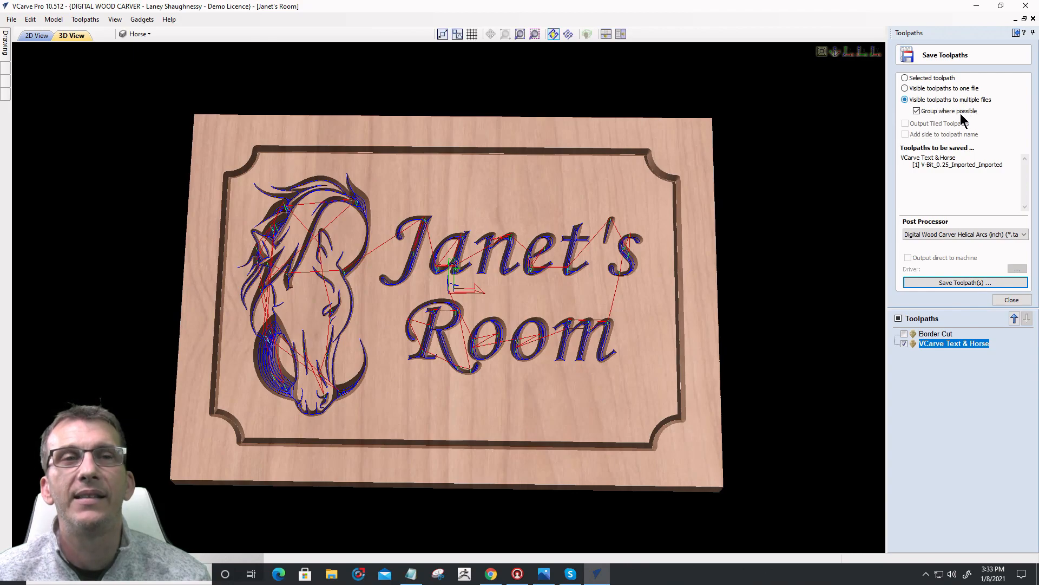
click(904, 334)
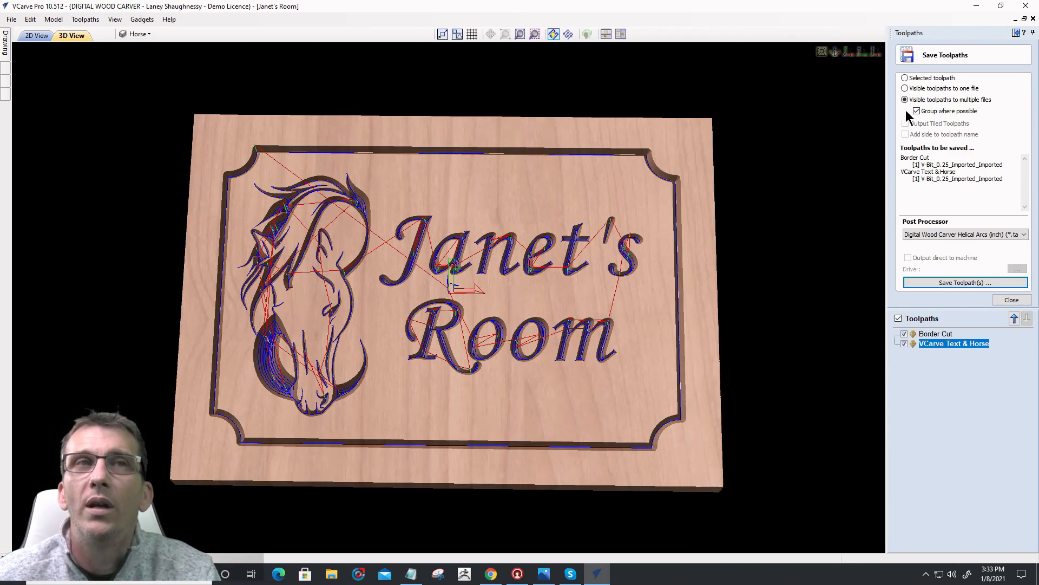
click(910, 89)
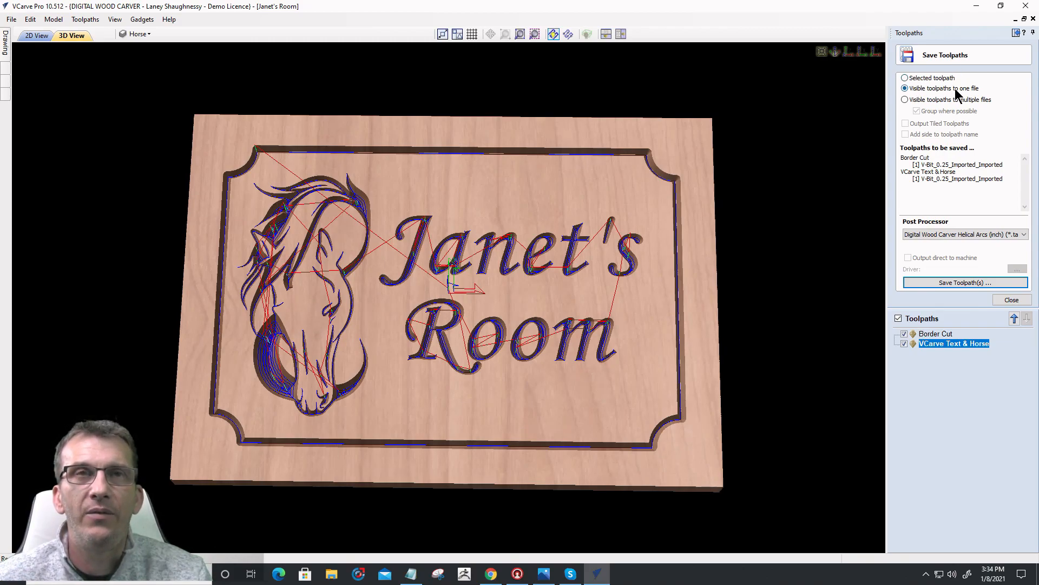
click(904, 343)
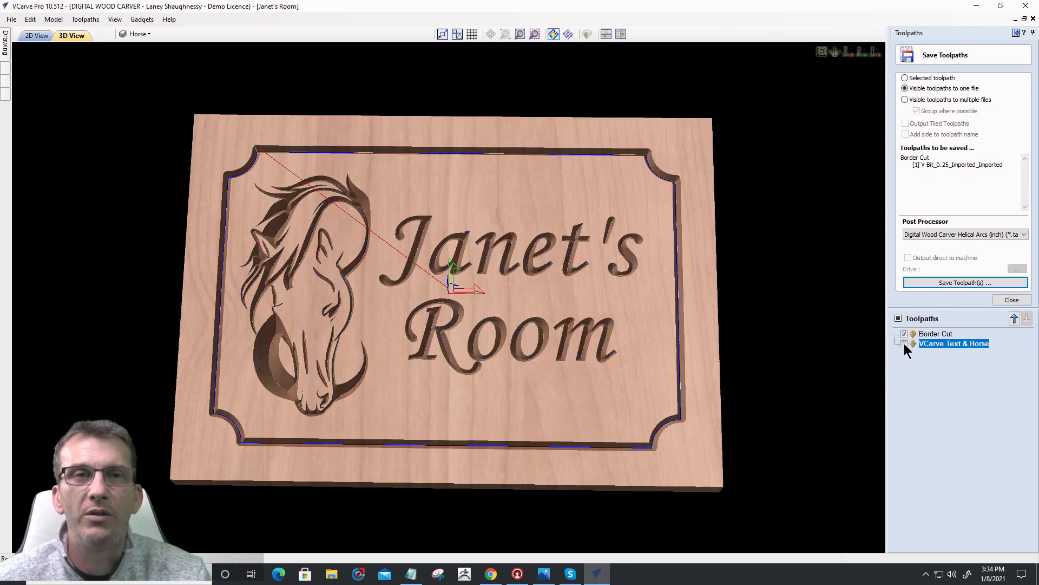
click(904, 344)
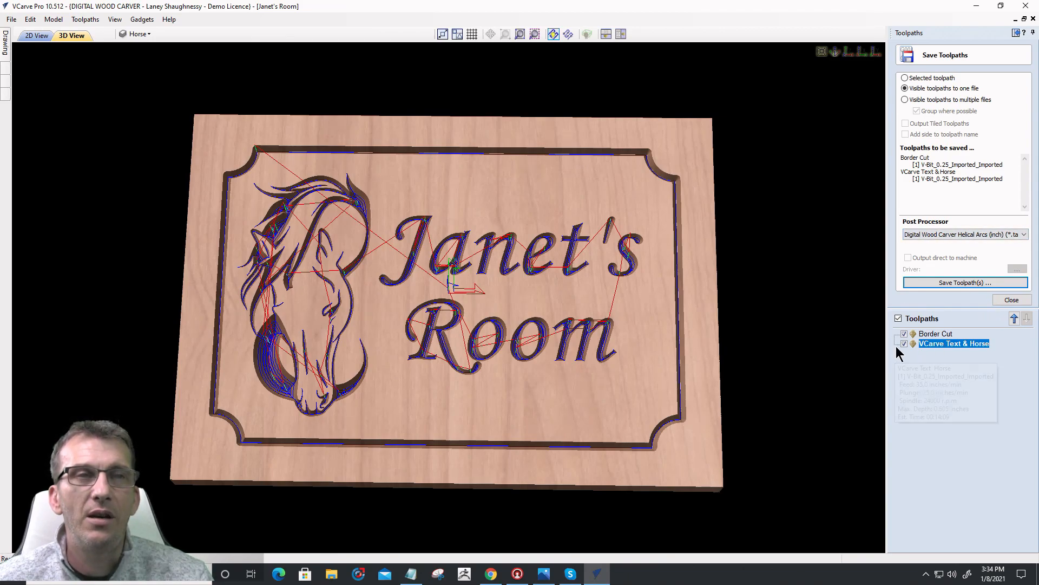
- Start saving both toolpaths to one file, named 01_14x10x.75_ followed by the sign's wording without spaces or apostrophe and _60DegVBit
click(969, 284)
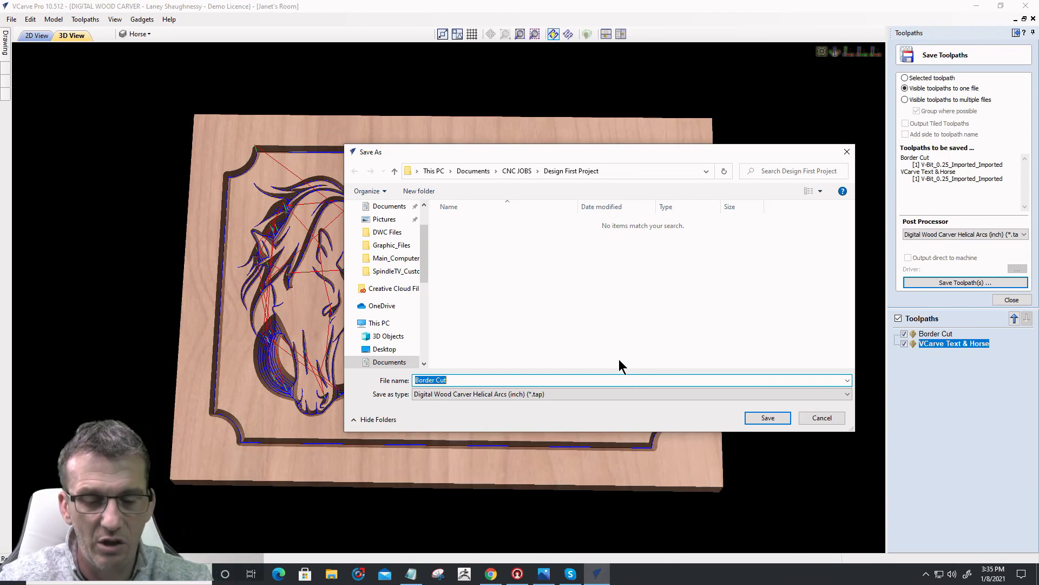
text(01)
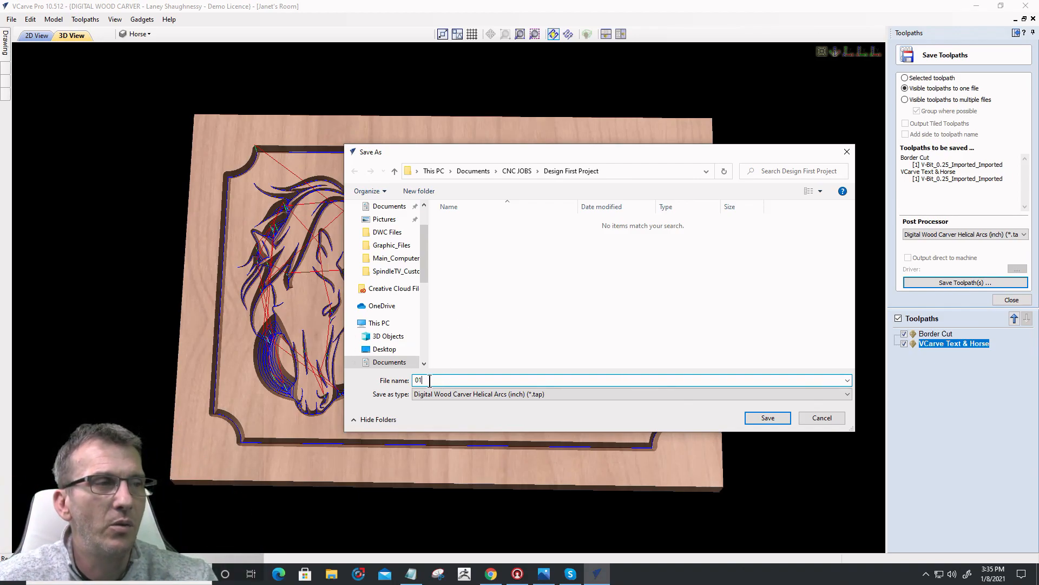
text(_)
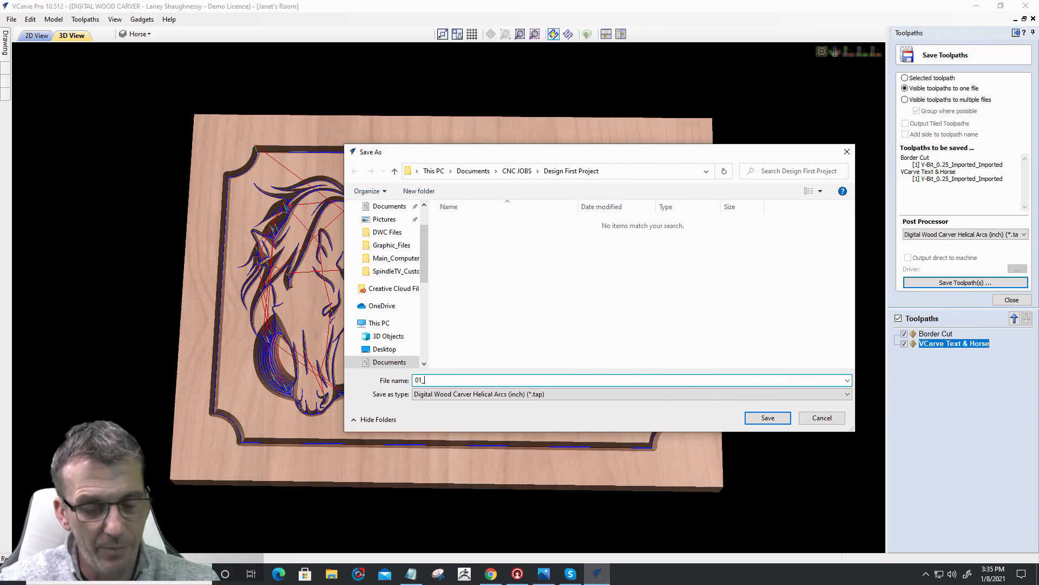
text(14)
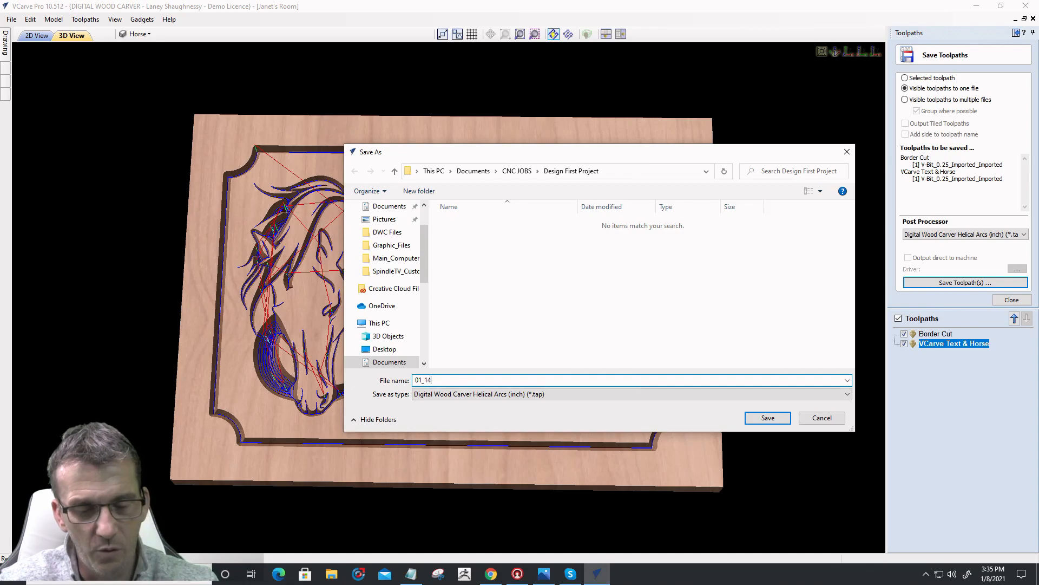
text(x10x)
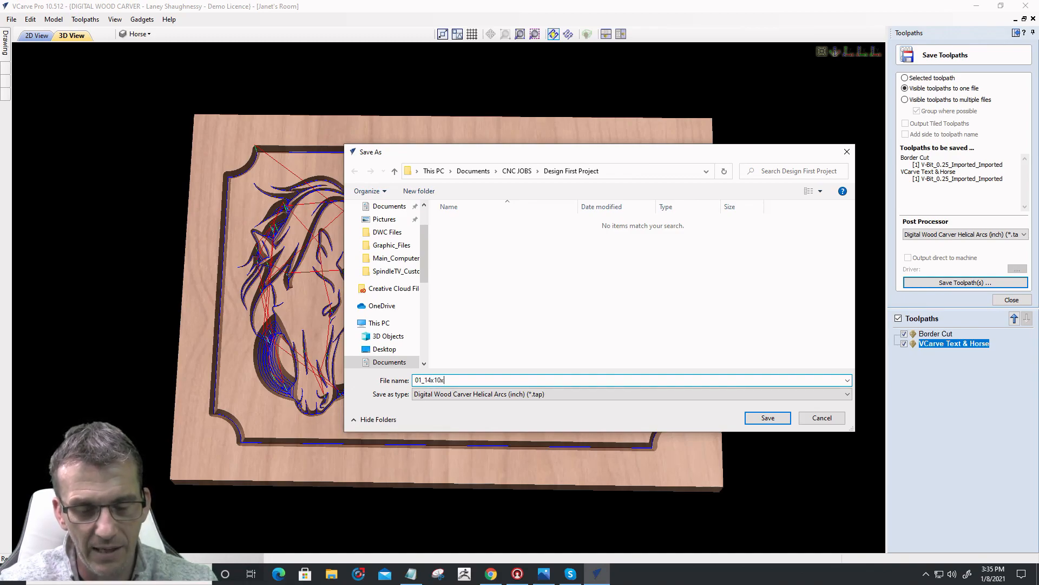
text(.75)
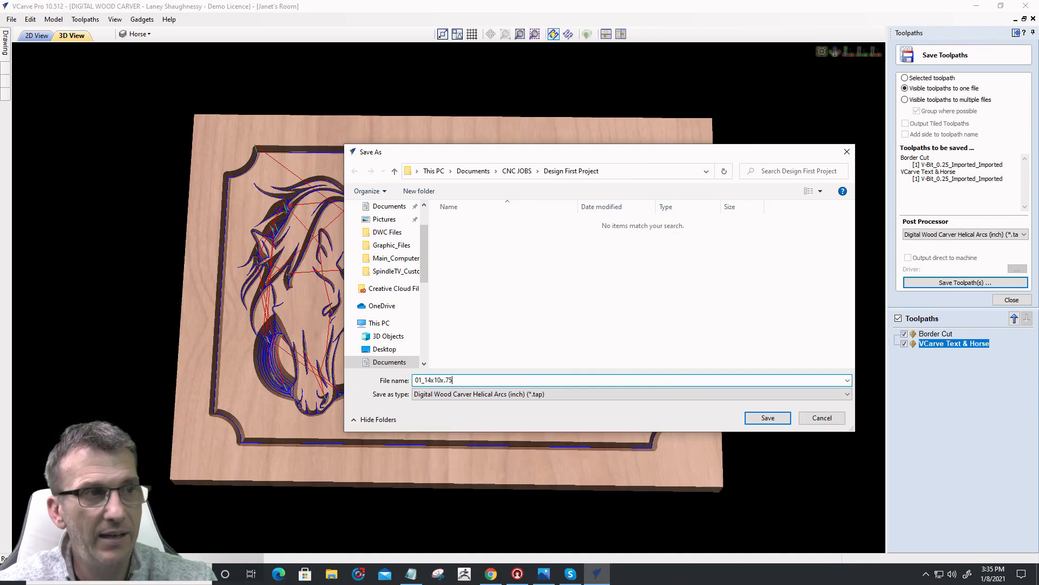
text(_)
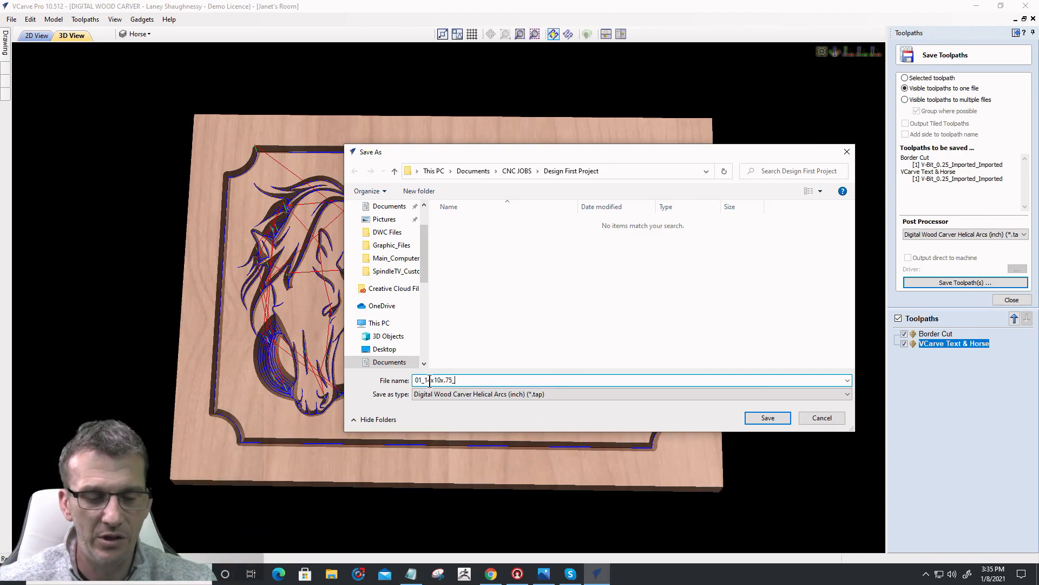
text(Janets)
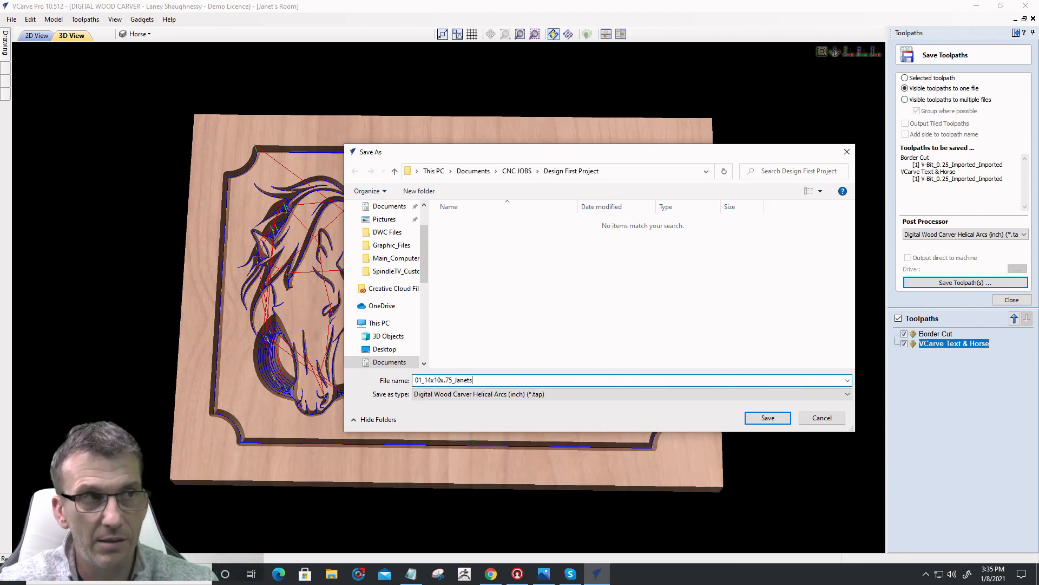
text(Room_)
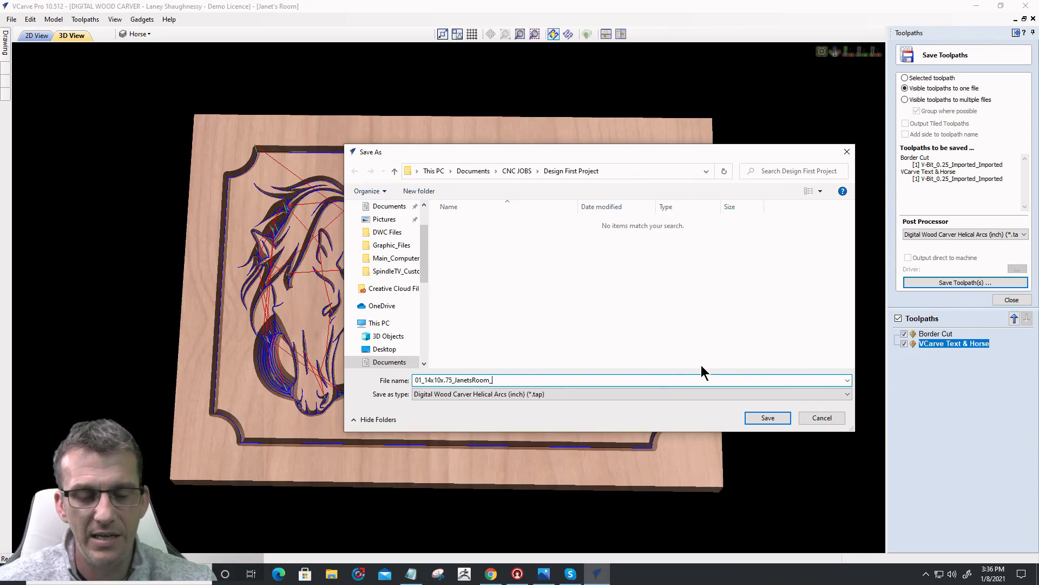
text(60D)
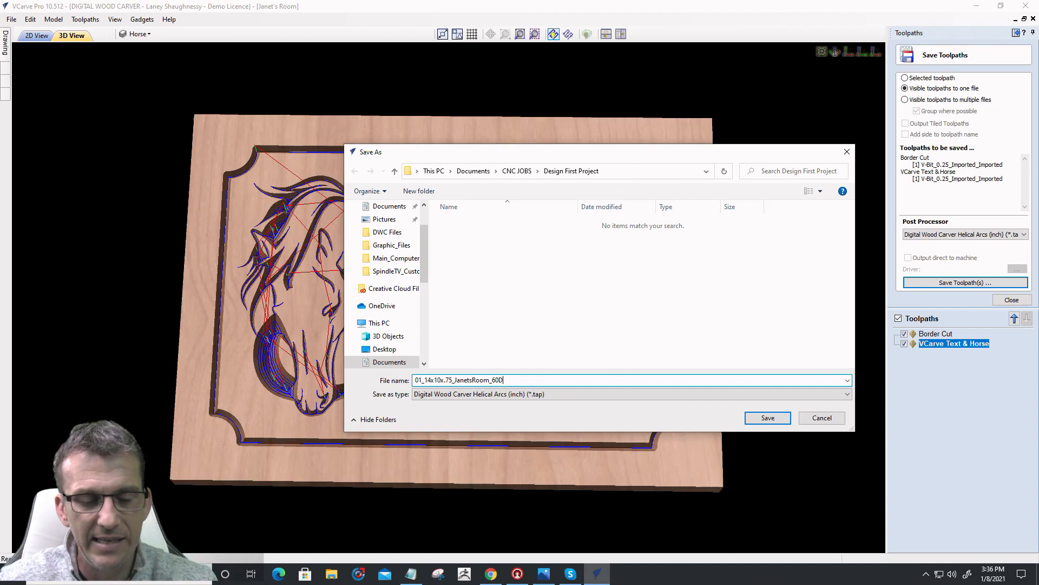
text(egVBit)
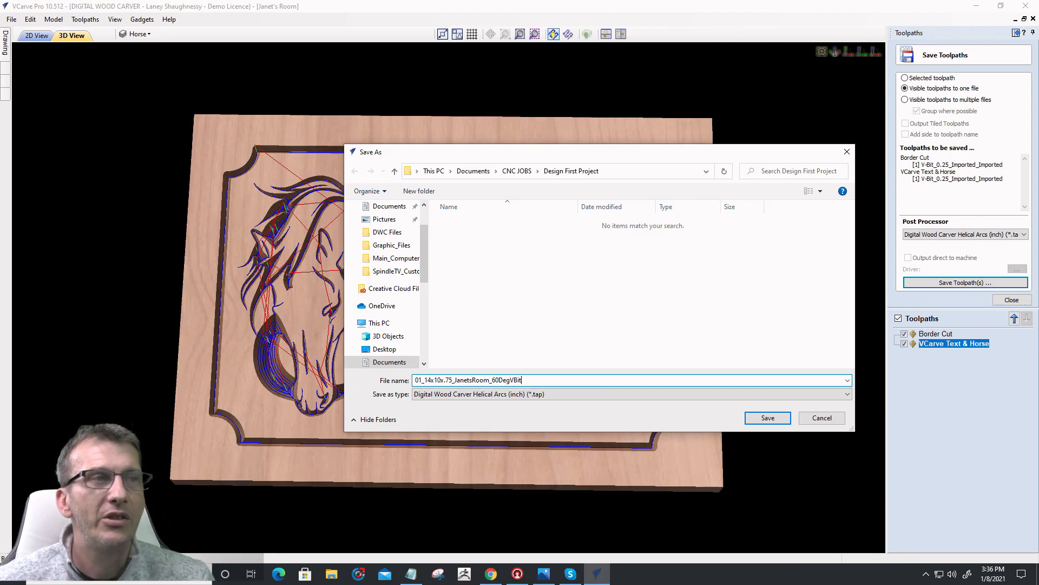
- Review the parts of the file name, save the .tap file in the Design First Project folder, and hide all toolpaths
drag(547, 381, 414, 371)
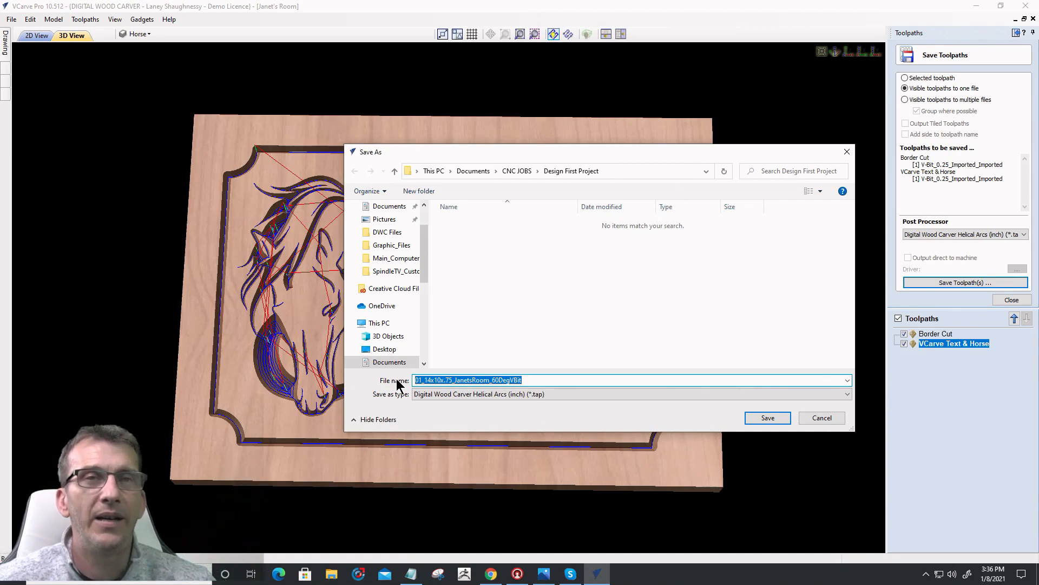
click(450, 323)
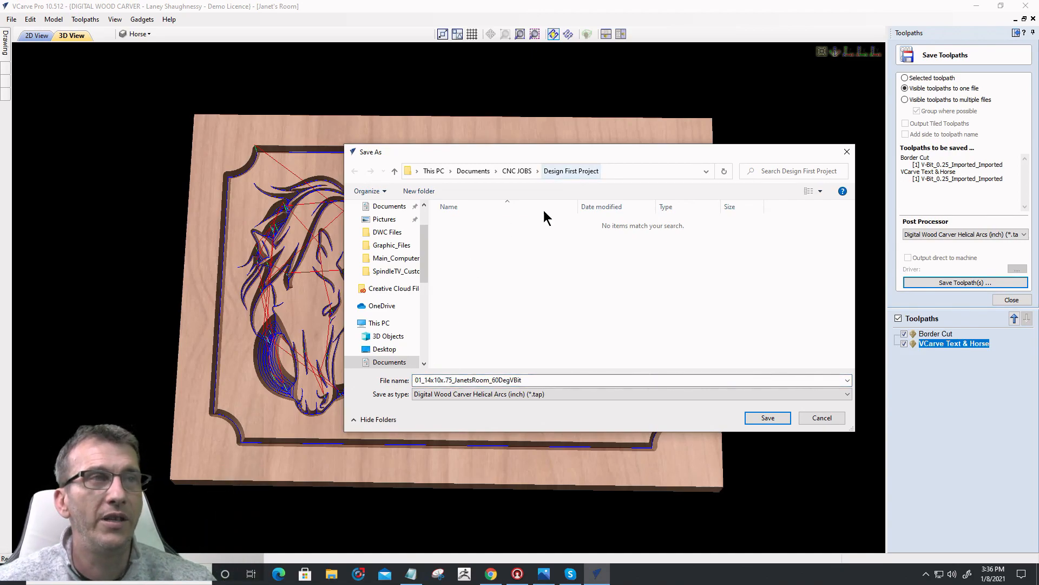
double_click(419, 381)
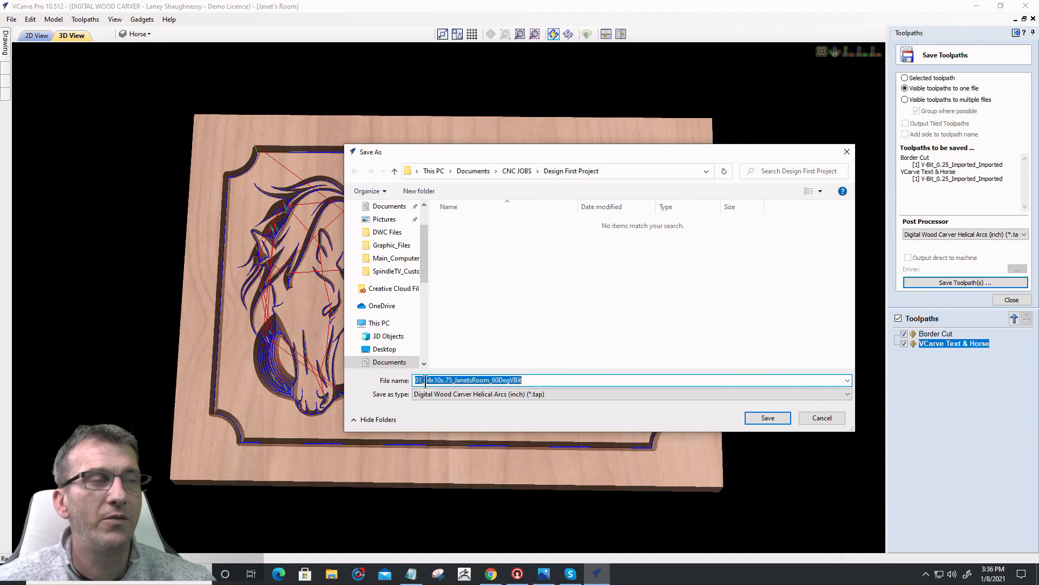
click(418, 380)
drag(423, 380, 463, 379)
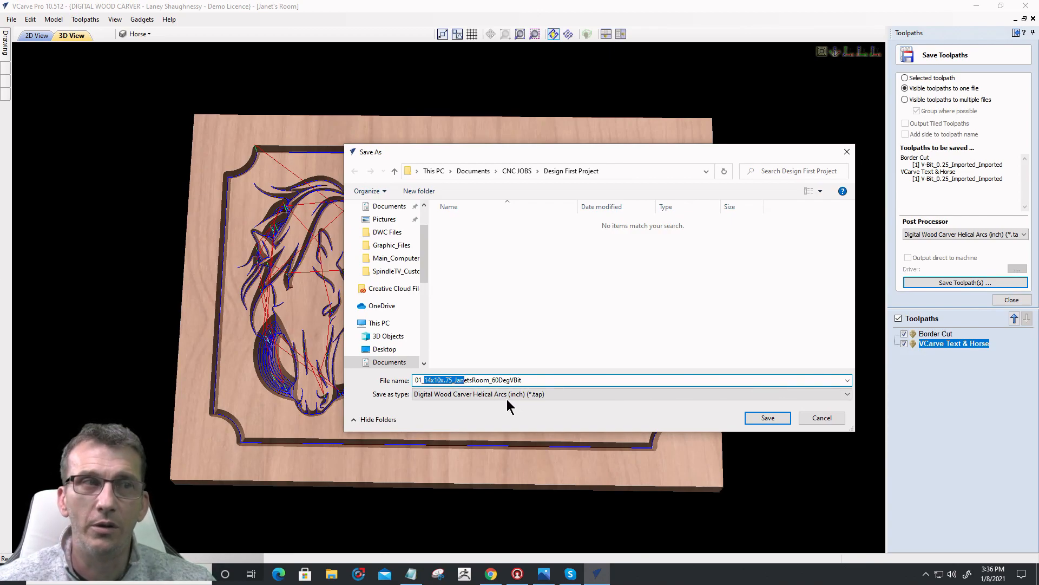
drag(492, 380, 529, 380)
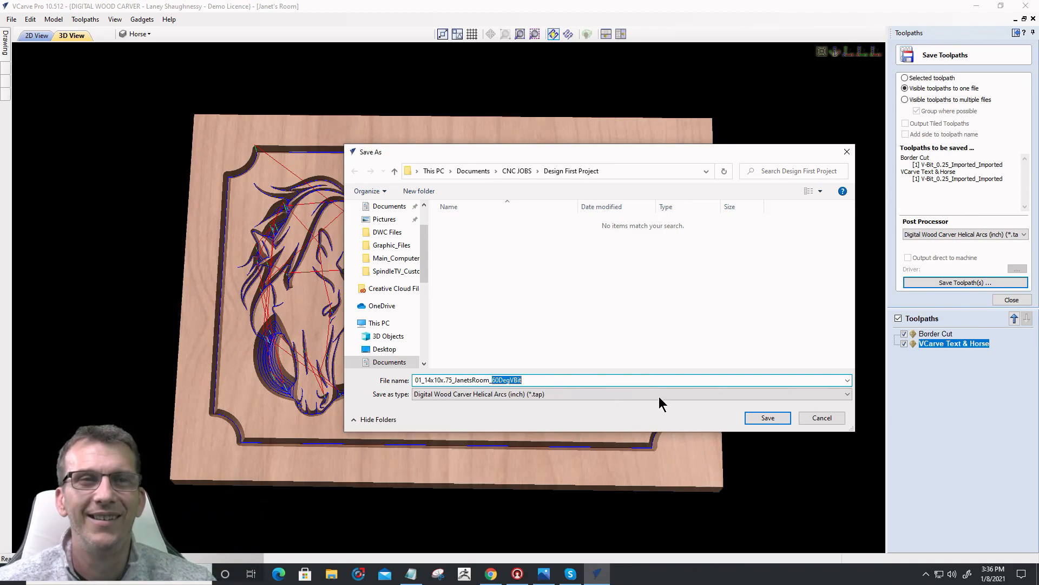
click(755, 414)
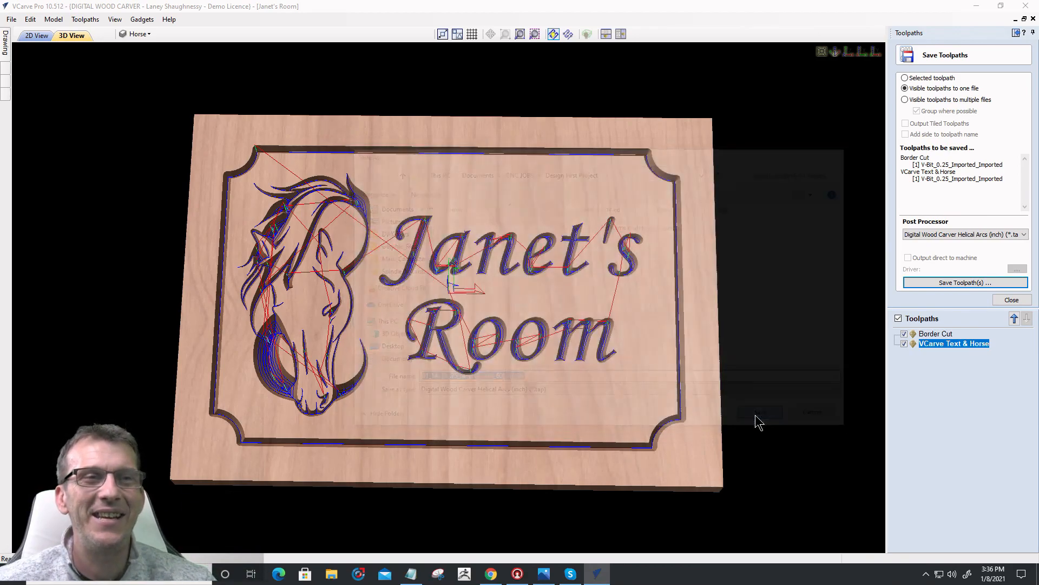
click(898, 319)
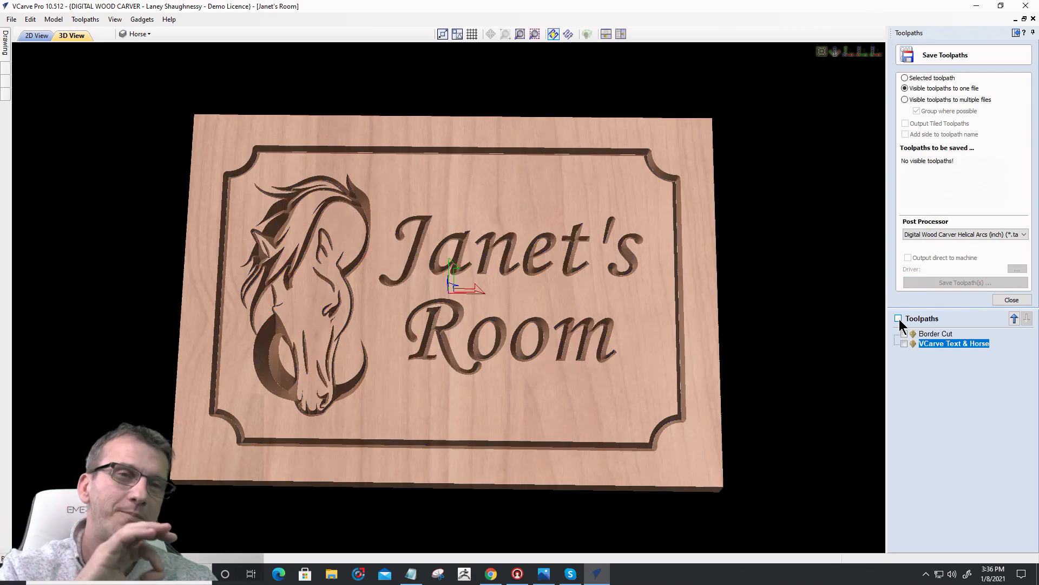